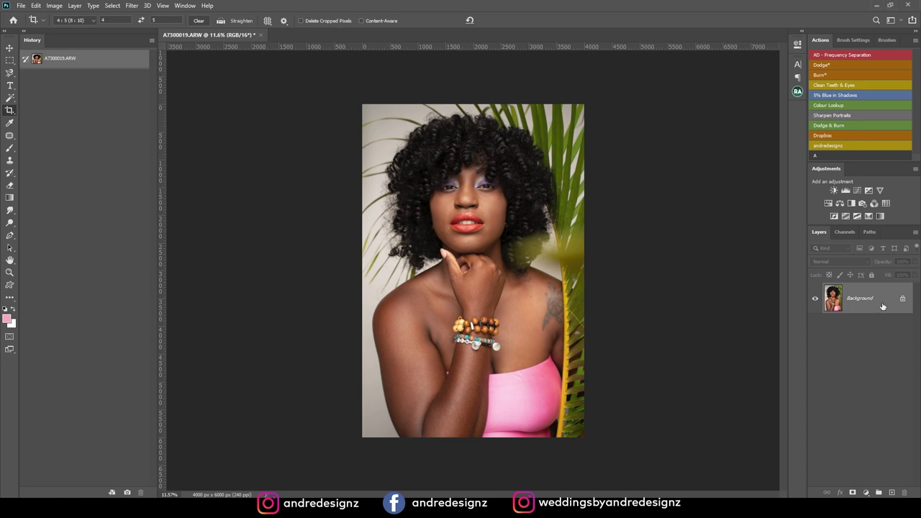
- Duplicate the Background layer and crop the photo to a 4:5 (8:10) ratio, shifting the image down so all the hair stays in frame
key(ctrl+j)
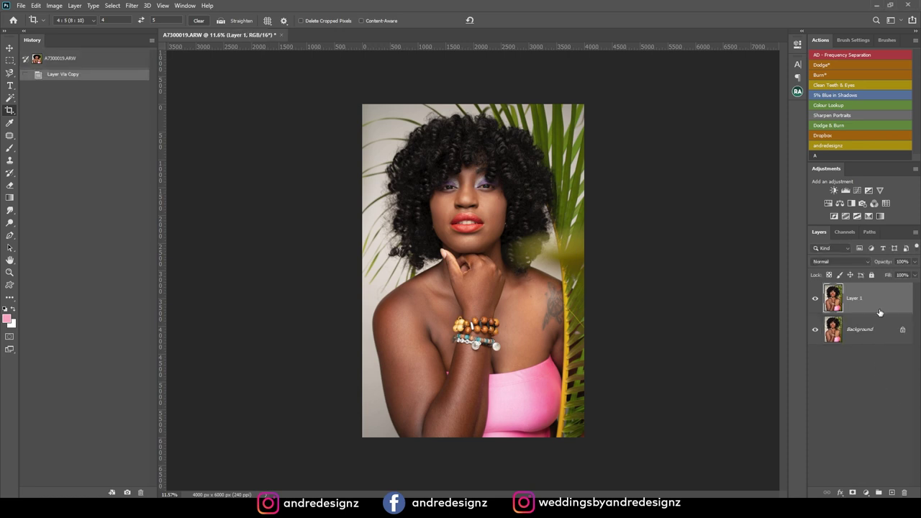
click(10, 110)
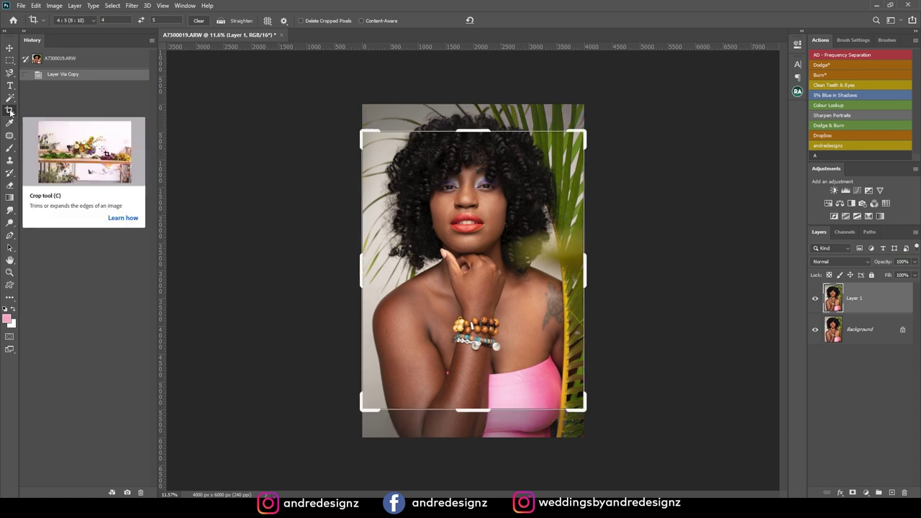
click(91, 21)
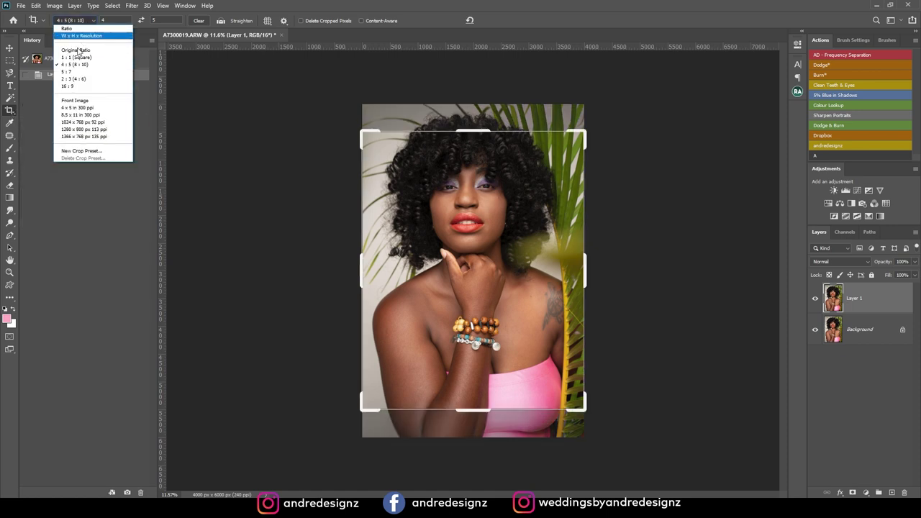
click(88, 66)
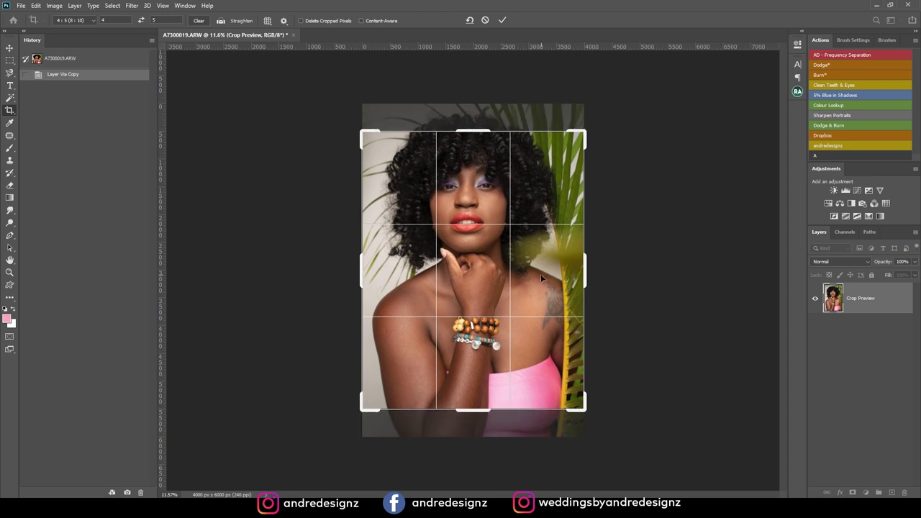
key(Down)
key(Down)
key(Down)
key(Down)
key(Down)
key(Down)
key(Down)
key(Down)
key(Down)
key(Down)
key(Down)
key(Down)
key(Down)
key(Down)
key(Down)
key(Down)
key(Down)
key(Down)
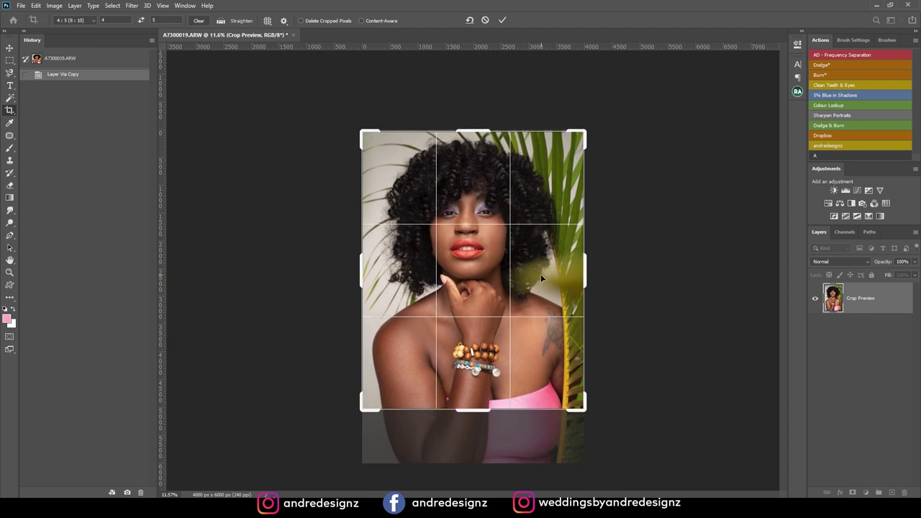
key(Return)
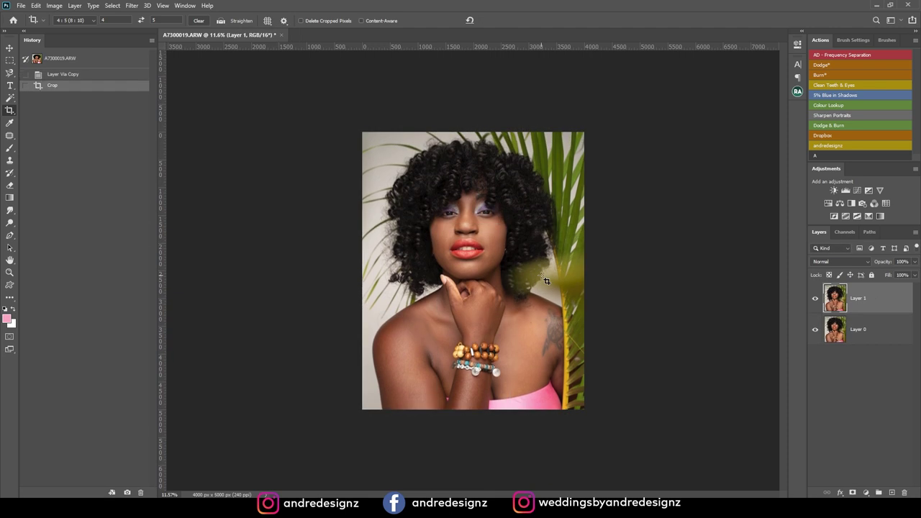
- Add a Hue/Saturation adjustment layer, sample the pink top to target Reds, and set Hue to +94 and Saturation to -100
scroll(551, 402, up, 4)
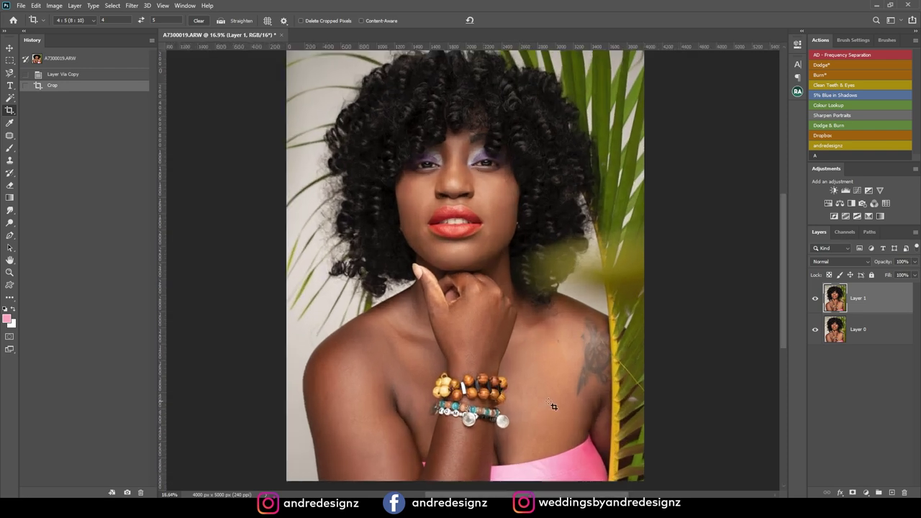
drag(555, 403, 523, 204)
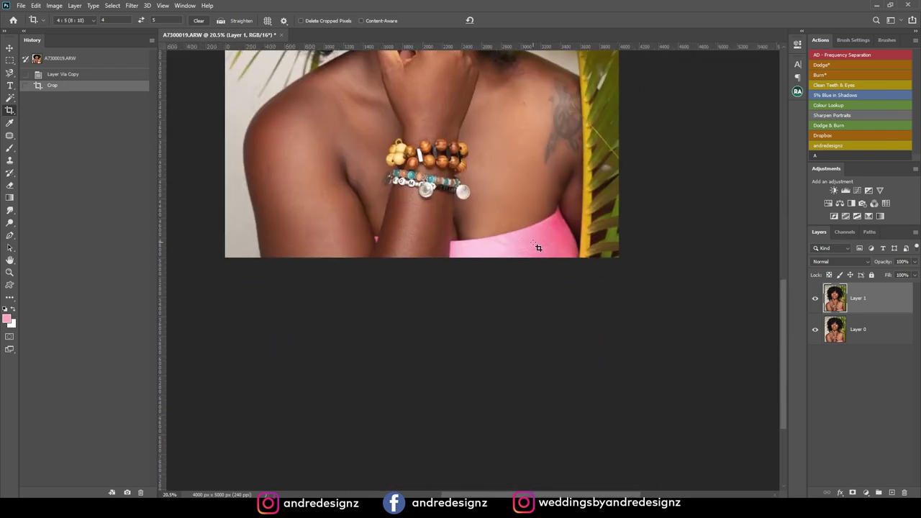
scroll(538, 247, up, 2)
scroll(538, 247, down, 4)
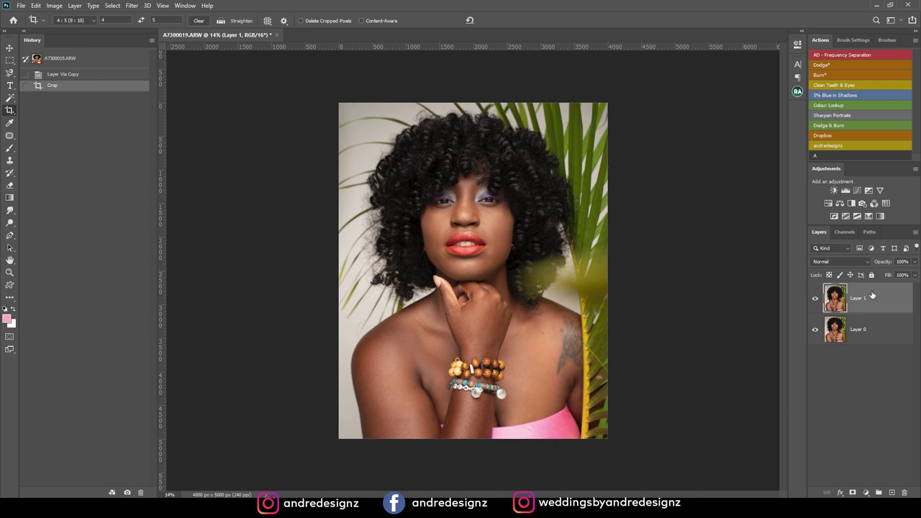
click(865, 492)
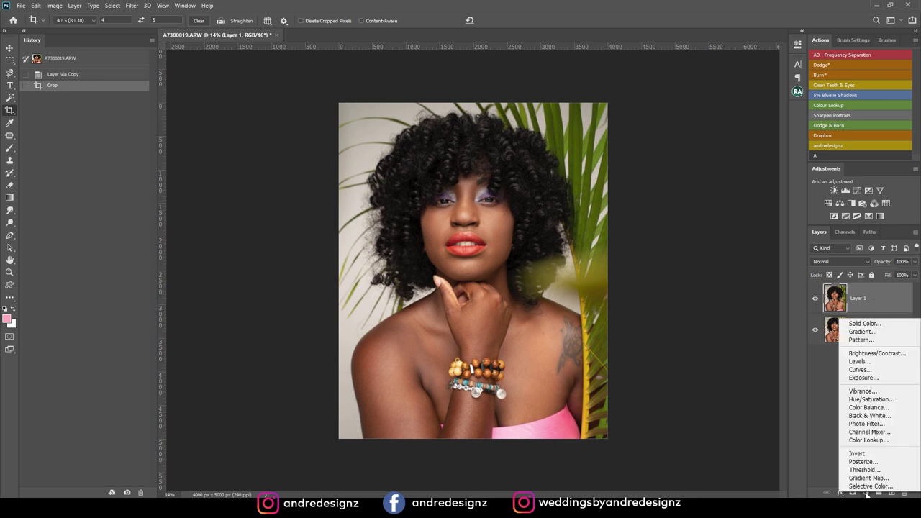
click(872, 399)
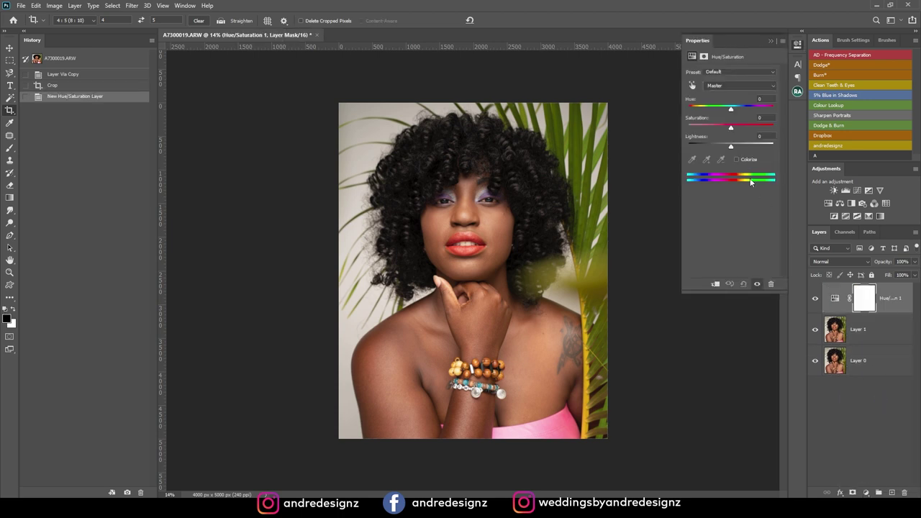
click(694, 85)
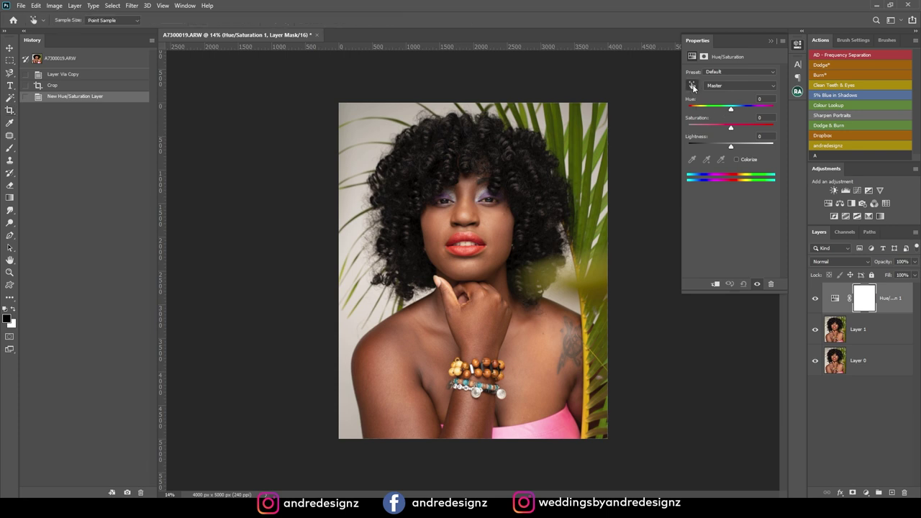
click(551, 424)
drag(732, 110, 756, 112)
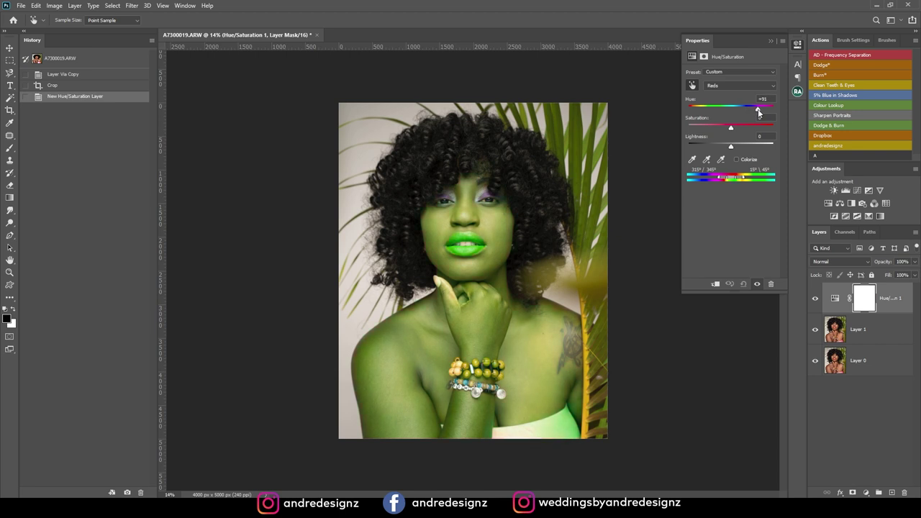
drag(759, 113, 687, 134)
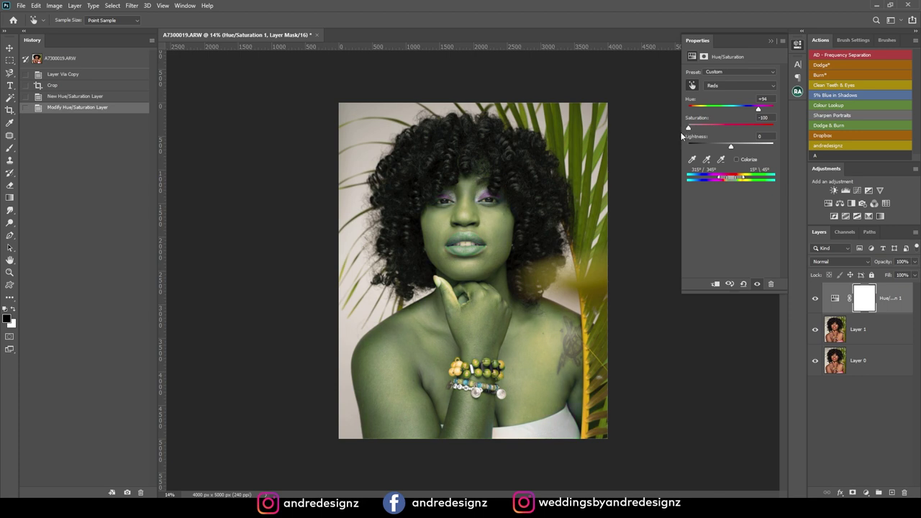
drag(689, 136, 692, 130)
click(797, 46)
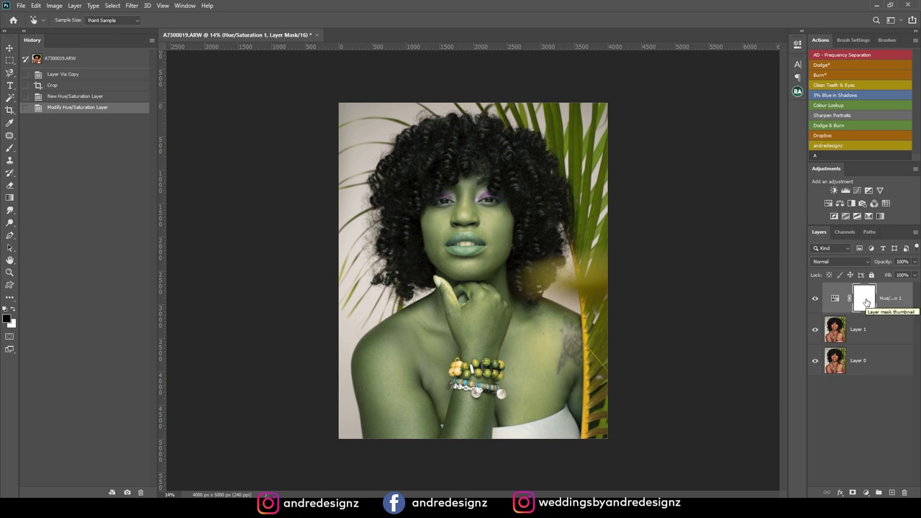
- Invert the Hue/Saturation layer's mask to black to hide the colour change
key(alt+i)
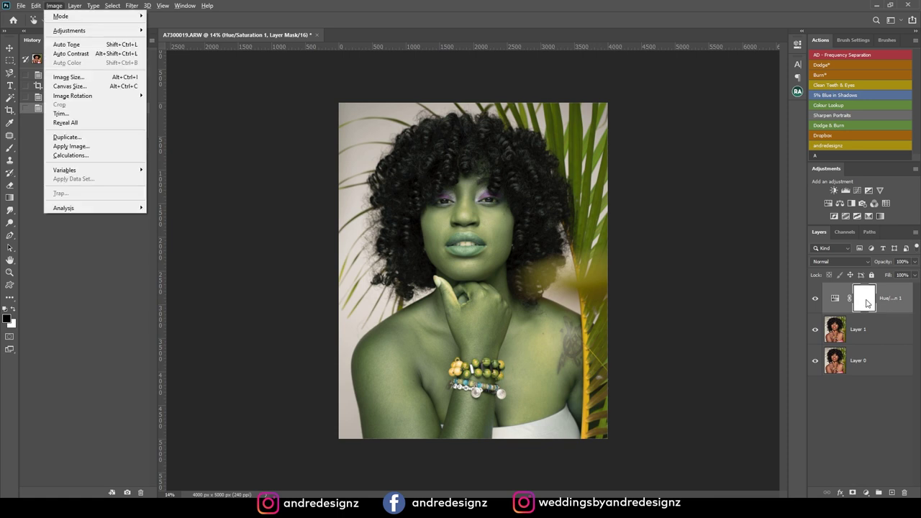
key(Escape)
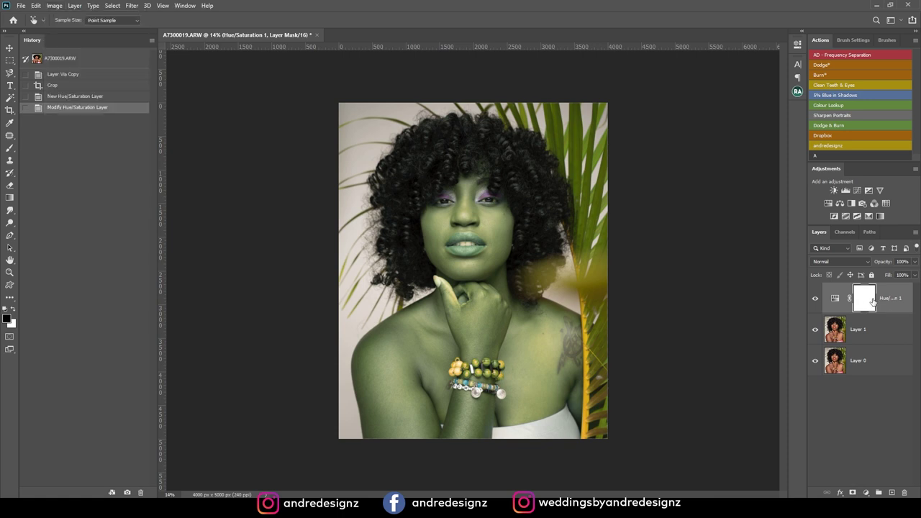
key(ctrl+i)
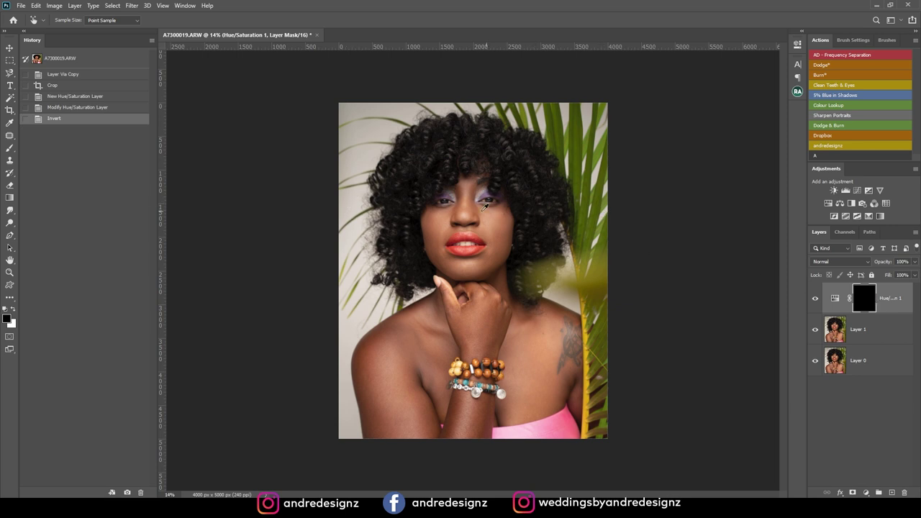
- Select the pink top with the Magnetic Lasso, tracing its neckline, outer side and the image's lower edge
scroll(481, 208, up, 2)
scroll(480, 209, up, 1)
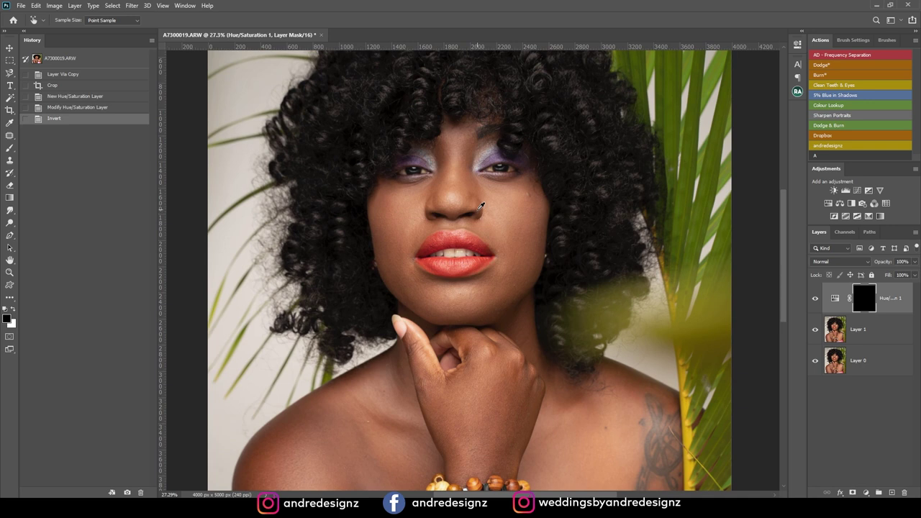
scroll(480, 208, down, 4)
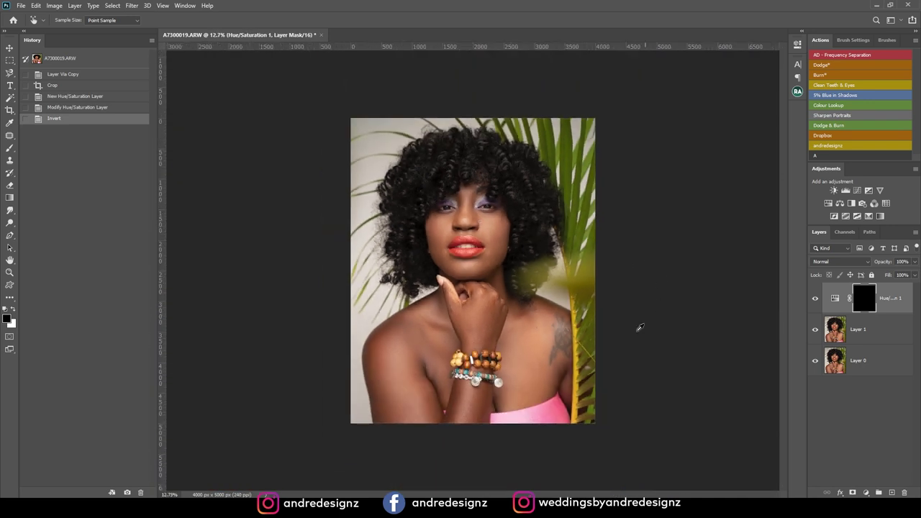
scroll(589, 408, up, 7)
drag(548, 419, 527, 176)
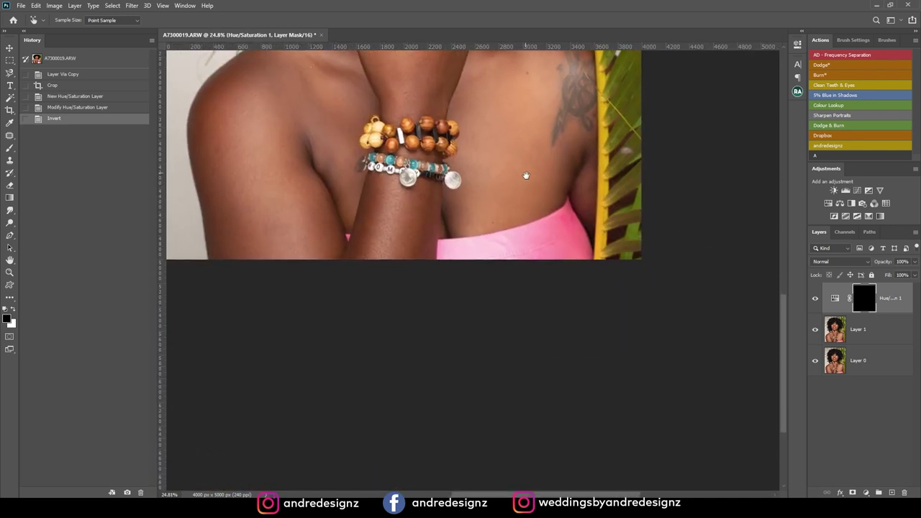
scroll(490, 256, up, 3)
scroll(493, 251, up, 1)
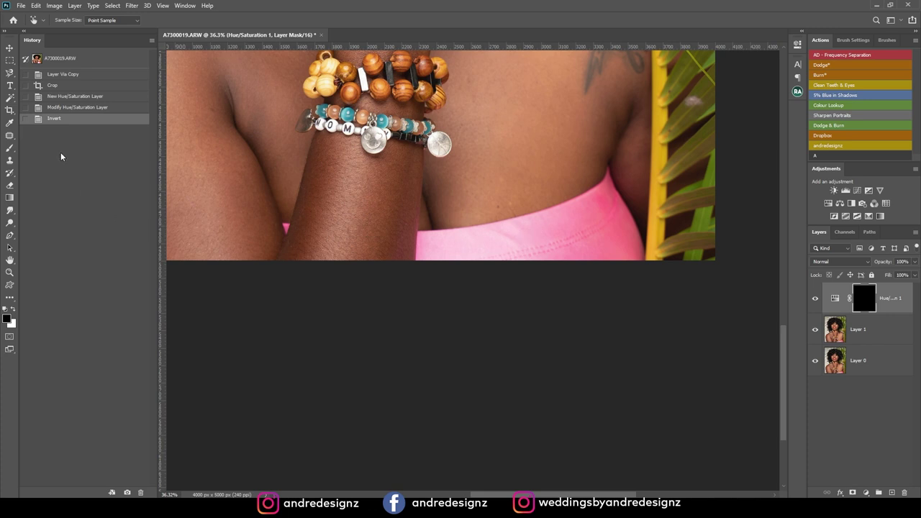
click(9, 73)
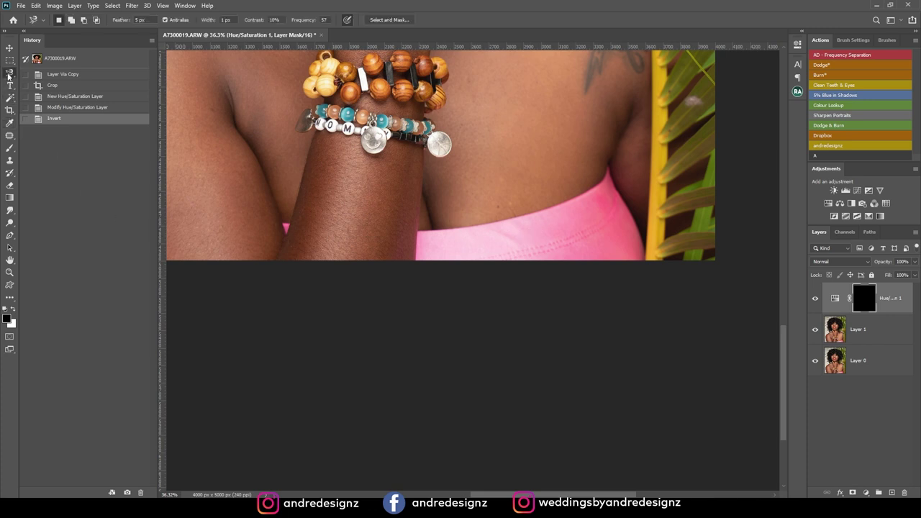
click(417, 231)
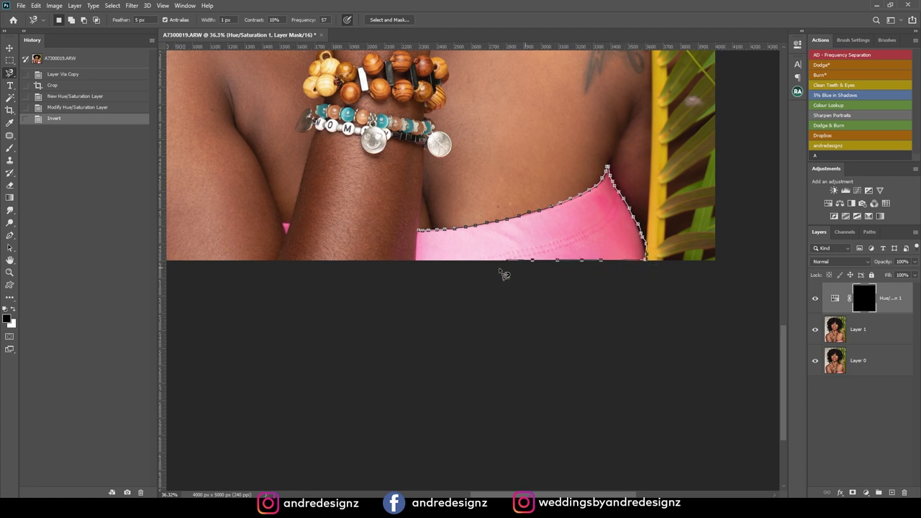
click(422, 234)
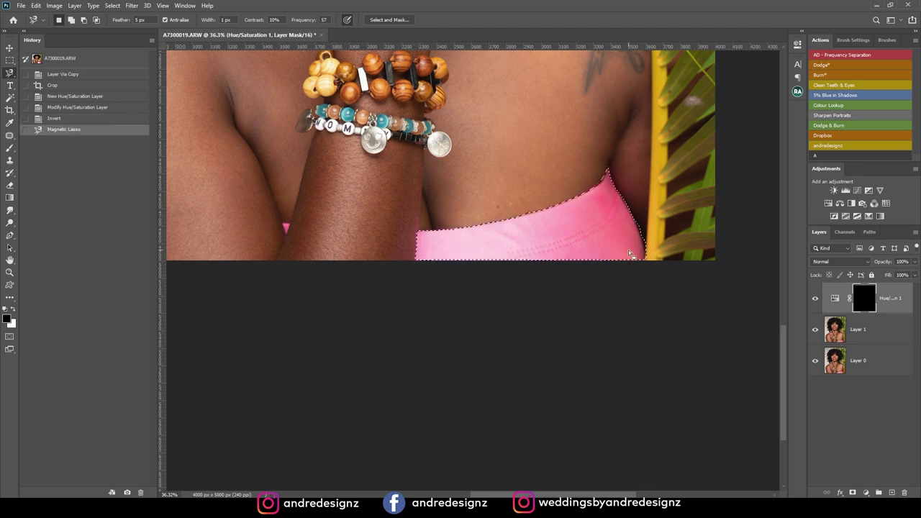
- Clear the selected area of the Hue/Saturation mask to white so the adjustment applies to the top, and deselect
scroll(618, 248, up, 4)
scroll(609, 263, down, 3)
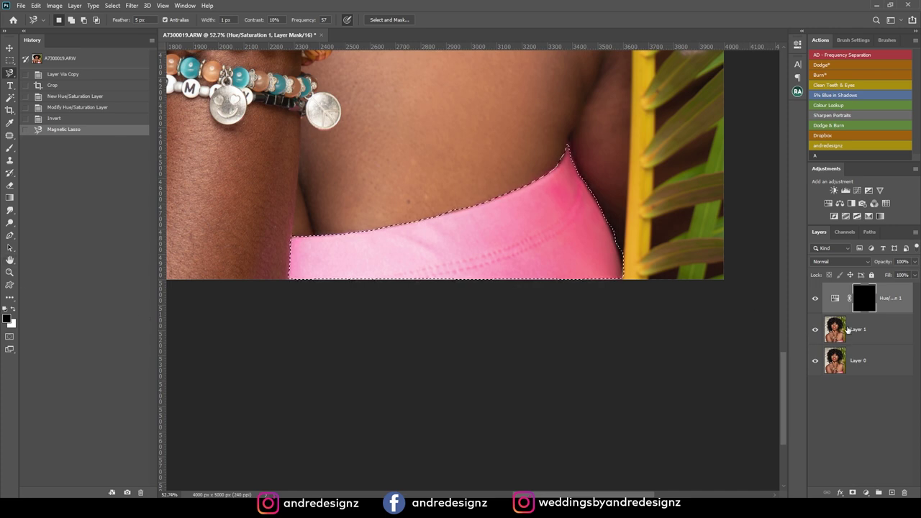
key(Delete)
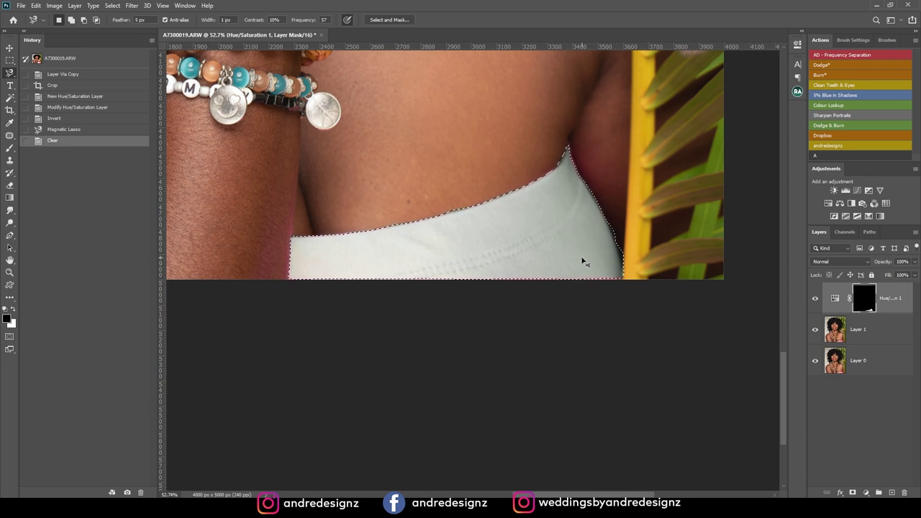
key(ctrl+d)
- Paint white on the Hue/Saturation mask with a 60 px brush over the leftover pink along the top's outer side edge
scroll(557, 227, up, 4)
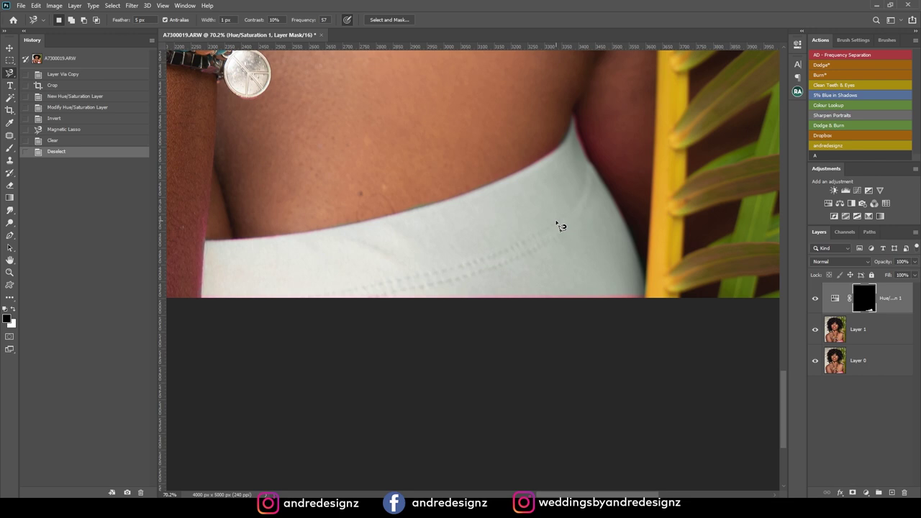
key(b)
key(bracketleft)
key(bracketleft)
key(bracketleft)
key(bracketleft)
key(bracketleft)
key(bracketleft)
key(bracketleft)
key(bracketleft)
key(bracketleft)
key(bracketleft)
key(bracketleft)
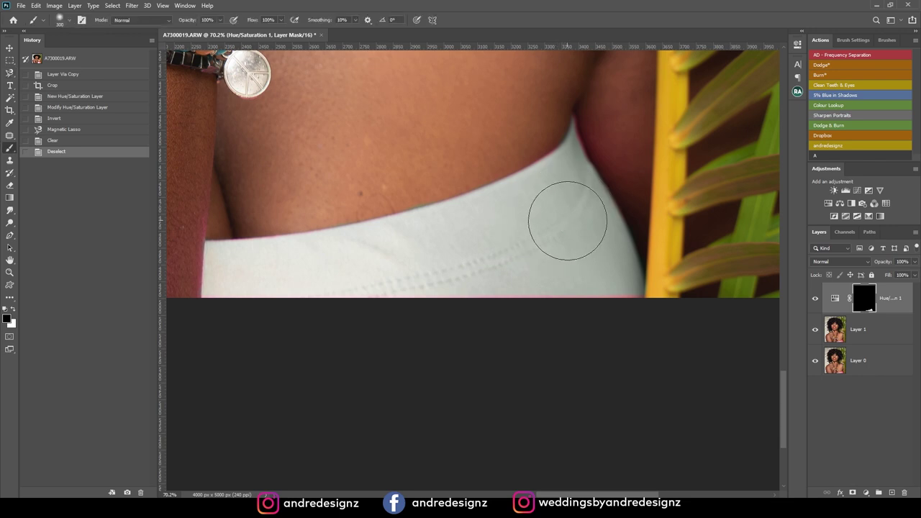
drag(604, 284, 556, 297)
key(ctrl+z)
key(x)
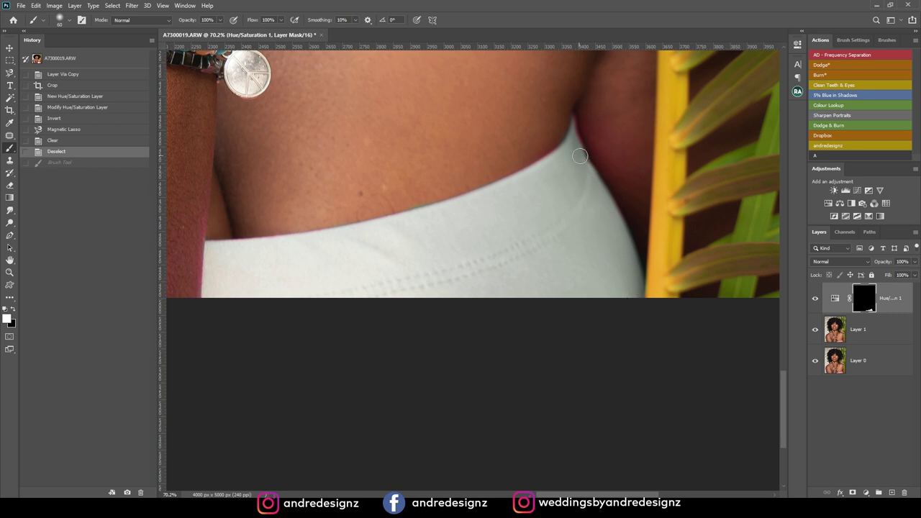
click(588, 177)
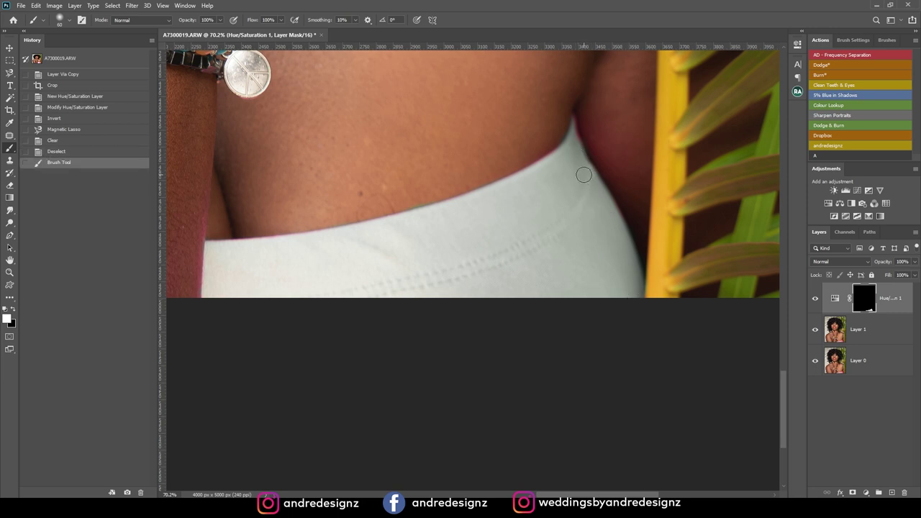
- Paint white on the mask with a smaller 20 to 40 px brush at the top's pointed corner and along its neckline
key(bracketleft)
key(bracketleft)
click(576, 131)
key(bracketright)
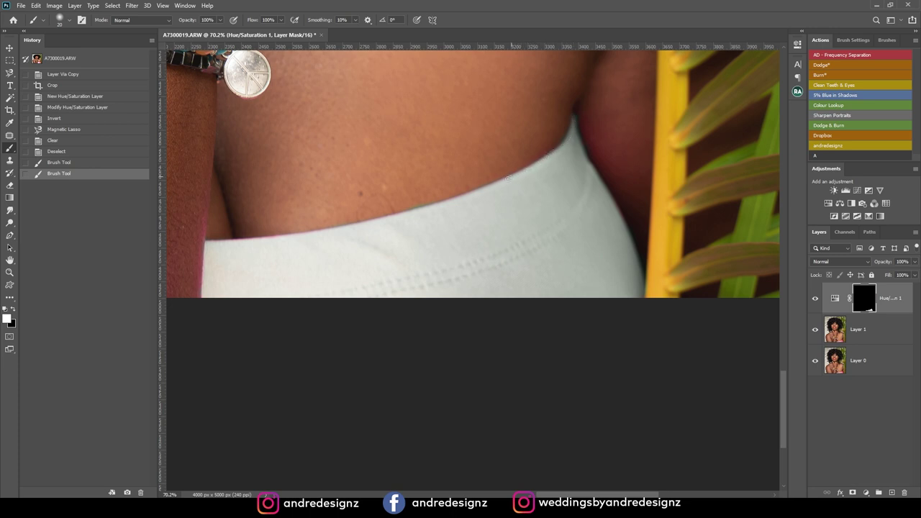
click(429, 211)
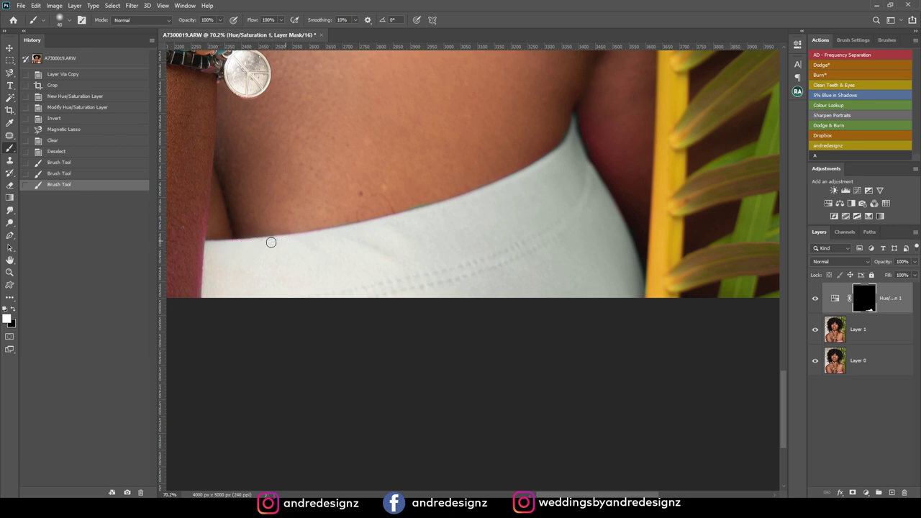
drag(319, 242, 317, 240)
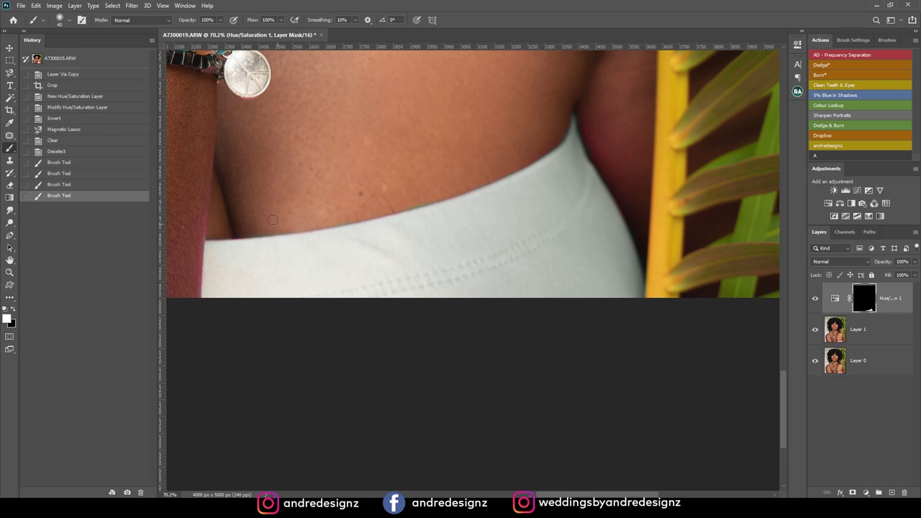
key(x)
drag(241, 233, 277, 225)
key(ctrl+z)
key(ctrl+z)
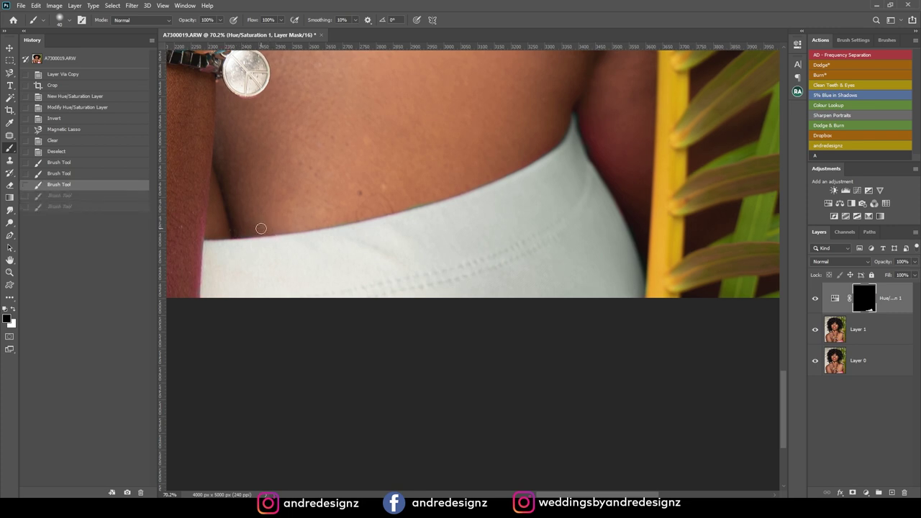
- Paint black on the Hue/Saturation mask with a 15 px brush over the discoloured skin fringe above the middle of the neckline
key(ctrl+plus)
key(ctrl+plus)
drag(223, 185, 530, 226)
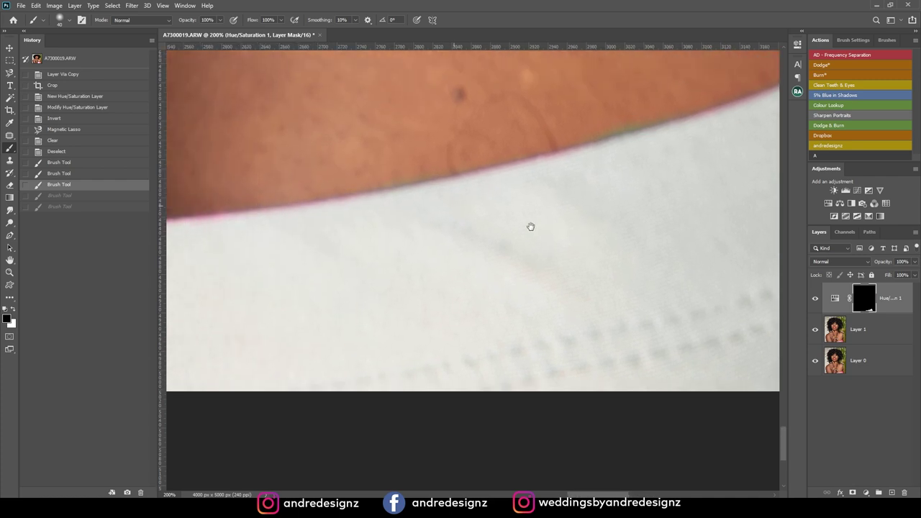
drag(324, 181, 340, 182)
key(bracketleft)
key(bracketleft)
key(bracketleft)
key(bracketleft)
key(bracketleft)
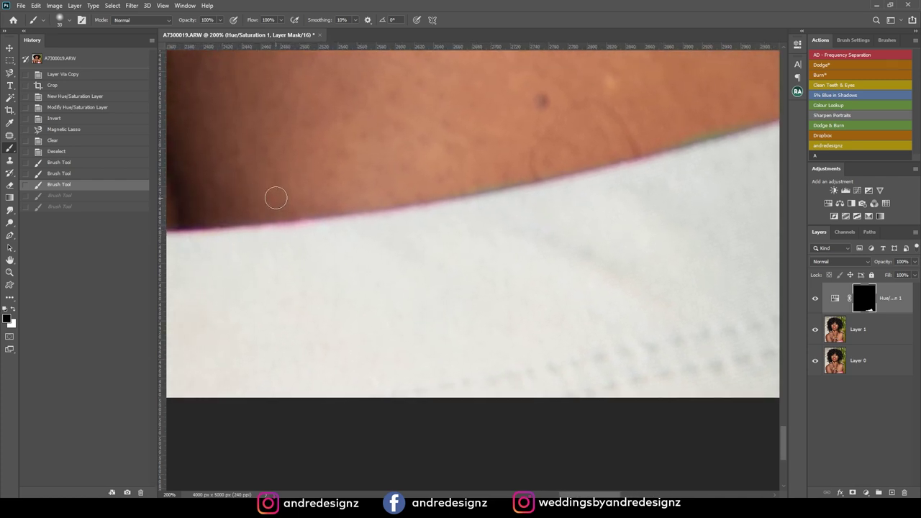
mouse_move(234, 219)
mouse_down()
mouse_move(183, 221)
mouse_move(351, 185)
mouse_move(283, 203)
mouse_move(309, 196)
mouse_up()
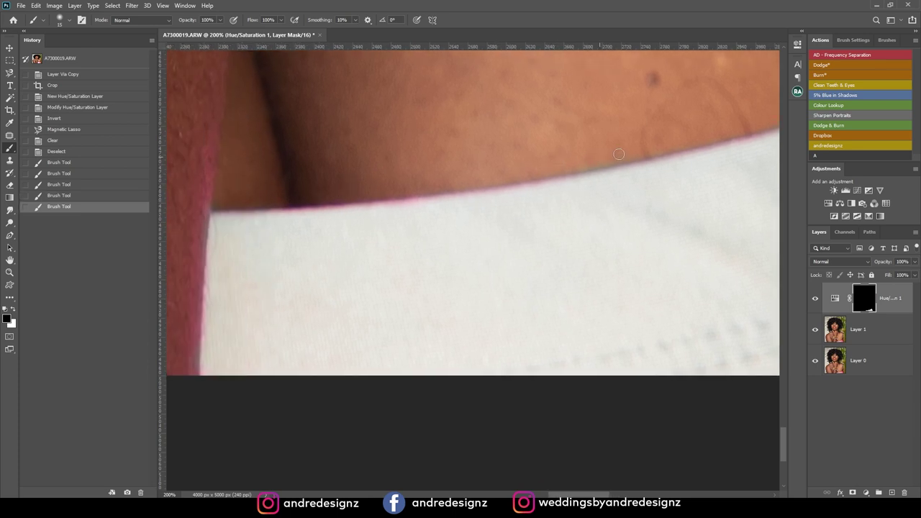
click(492, 179)
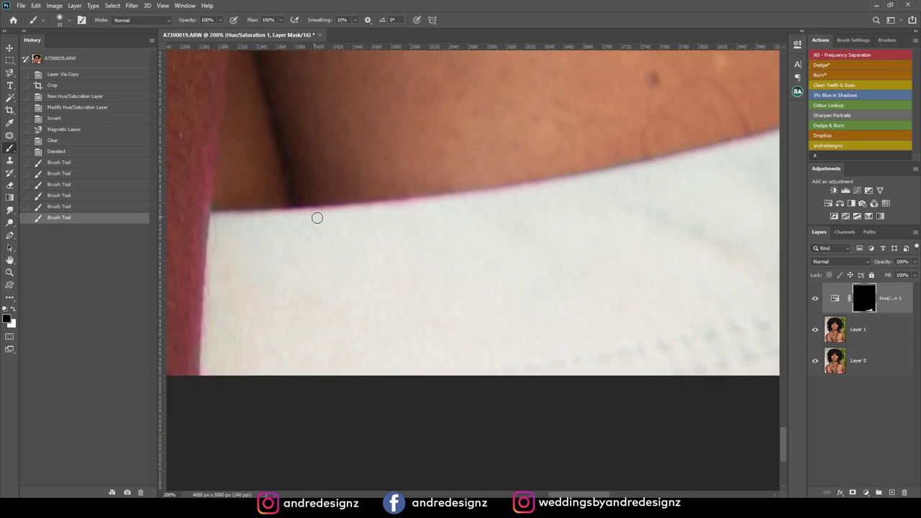
- Paint white on the mask over the leftover pink line along the neckline beside the forearm
key(x)
click(292, 213)
key(x)
key(x)
key(x)
key(x)
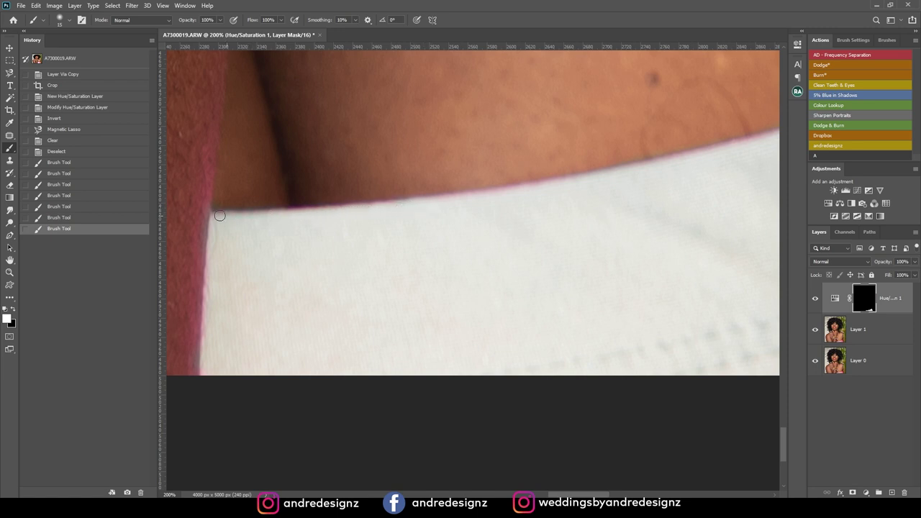
drag(231, 218, 297, 221)
- Paint black on the mask along the skin just above the neckline, working from the forearm towards the top's pointed corner
key(x)
drag(212, 206, 290, 202)
key(space)
mouse_move(464, 185)
mouse_down()
mouse_move(175, 209)
mouse_move(192, 207)
mouse_up()
drag(408, 197, 220, 218)
drag(403, 183, 349, 193)
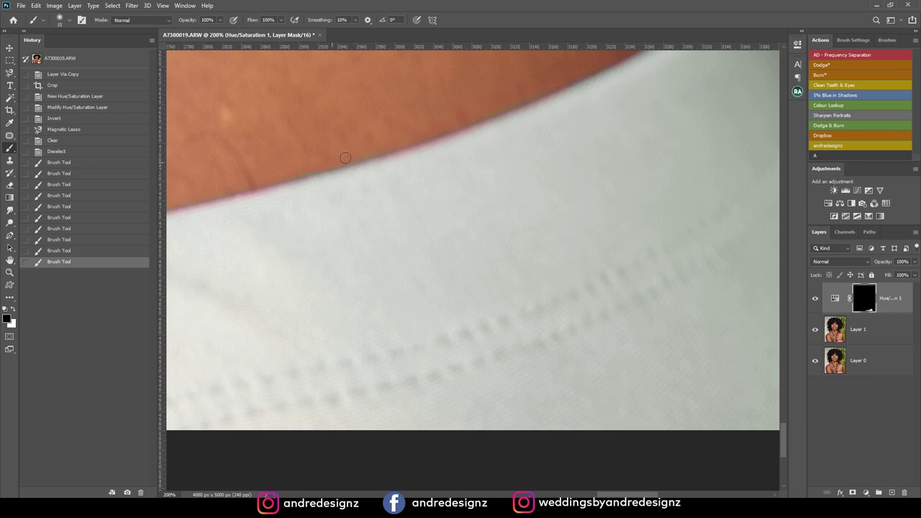
click(317, 165)
mouse_move(458, 138)
mouse_down()
mouse_move(264, 283)
mouse_move(218, 227)
mouse_up()
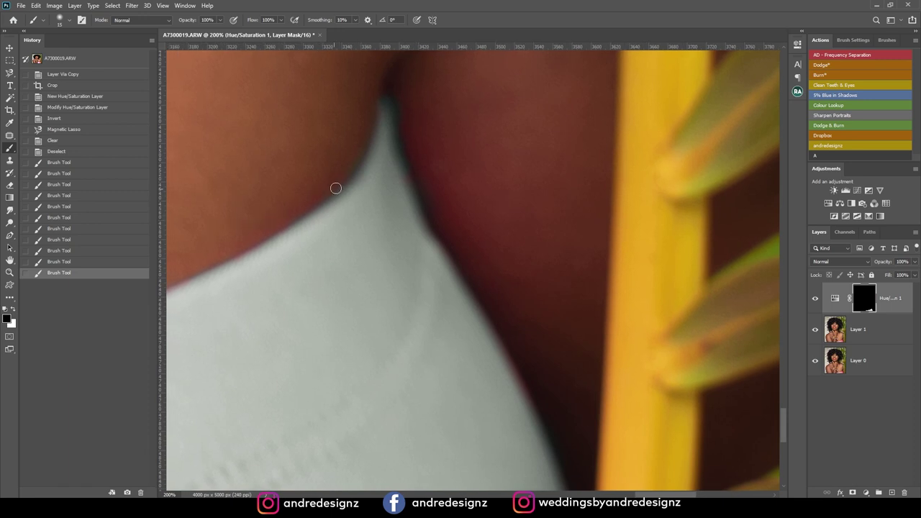
- Paint white on the mask over the small pink patch of the top visible between the two arms
key(ctrl+minus)
key(ctrl+minus)
key(ctrl+minus)
key(ctrl+minus)
key(ctrl+minus)
key(ctrl+minus)
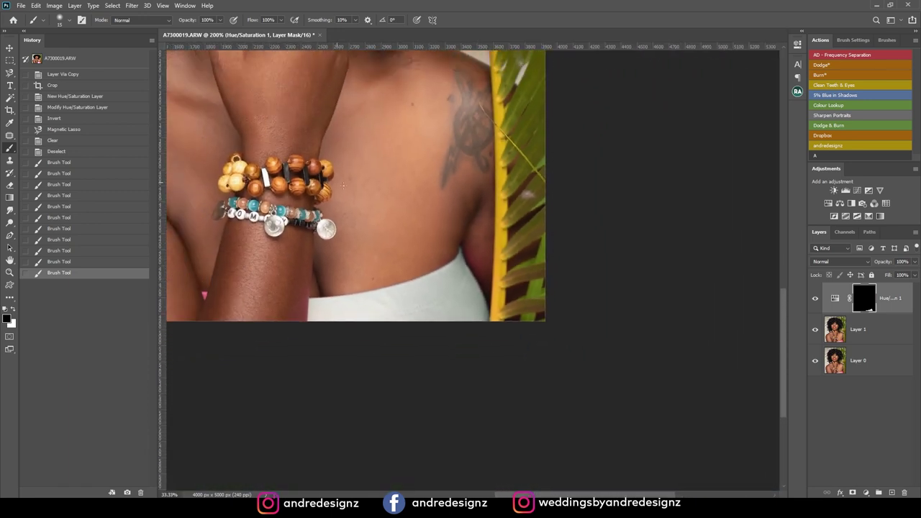
scroll(352, 187, down, 4)
scroll(415, 220, up, 2)
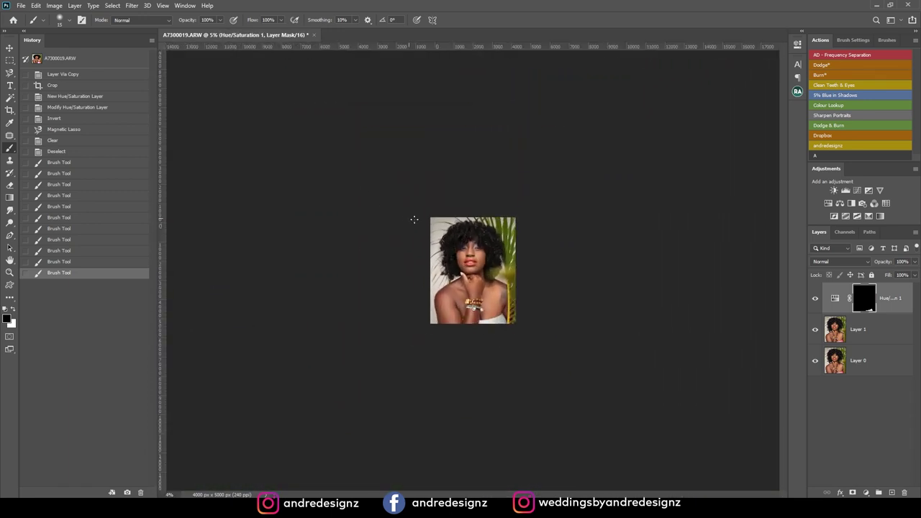
scroll(426, 230, up, 4)
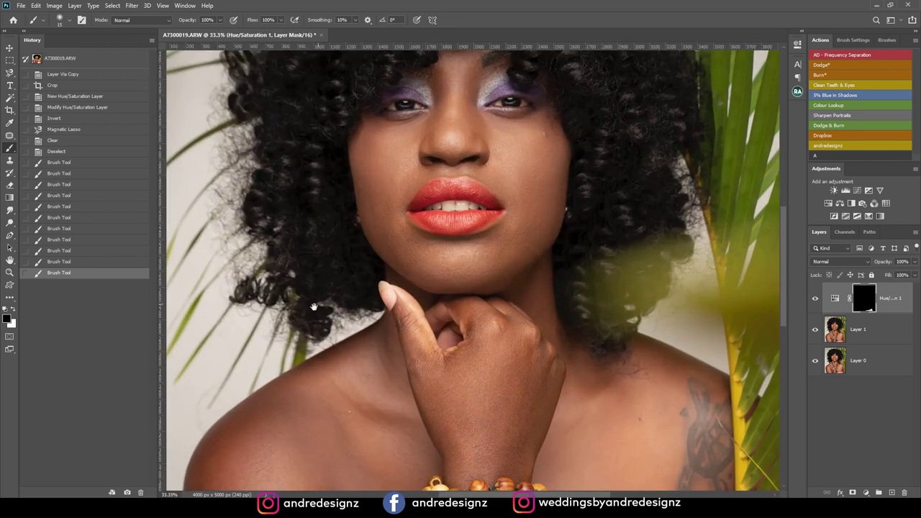
drag(314, 309, 422, 98)
drag(389, 307, 264, 206)
key(ctrl+plus)
key(ctrl+plus)
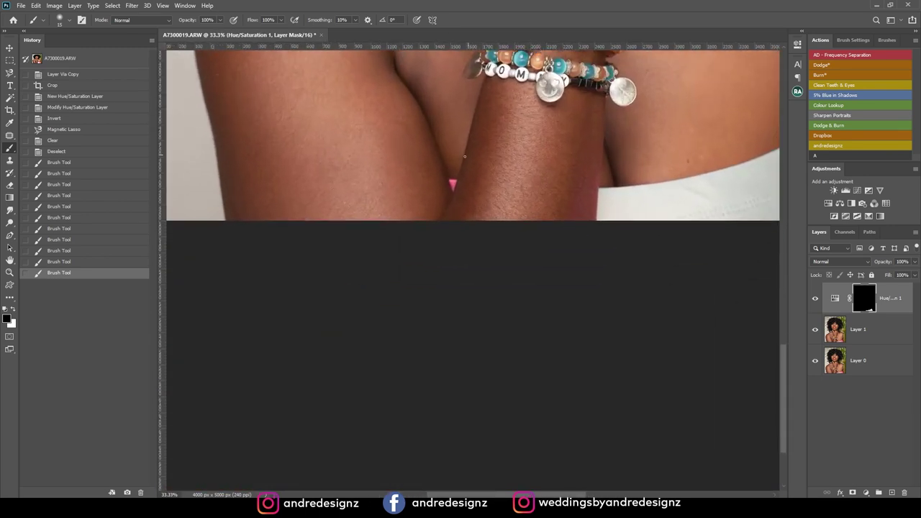
scroll(457, 157, up, 1)
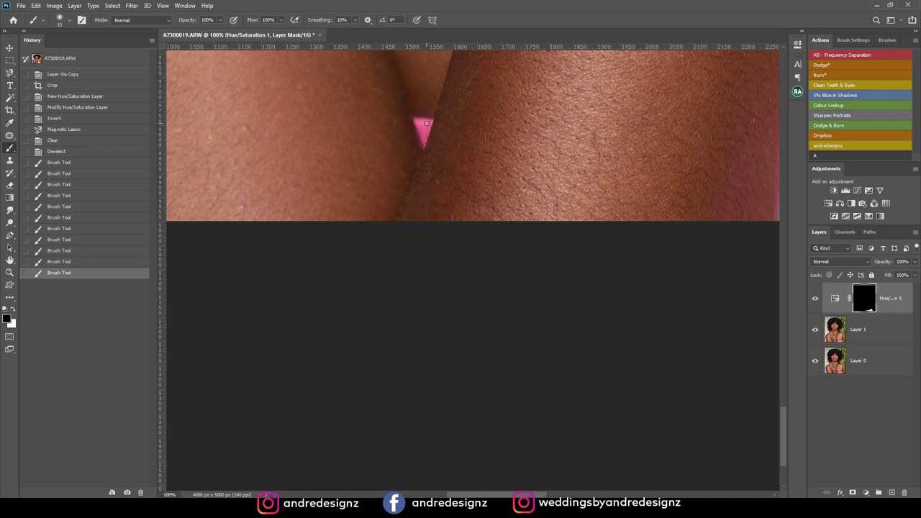
click(425, 128)
key(x)
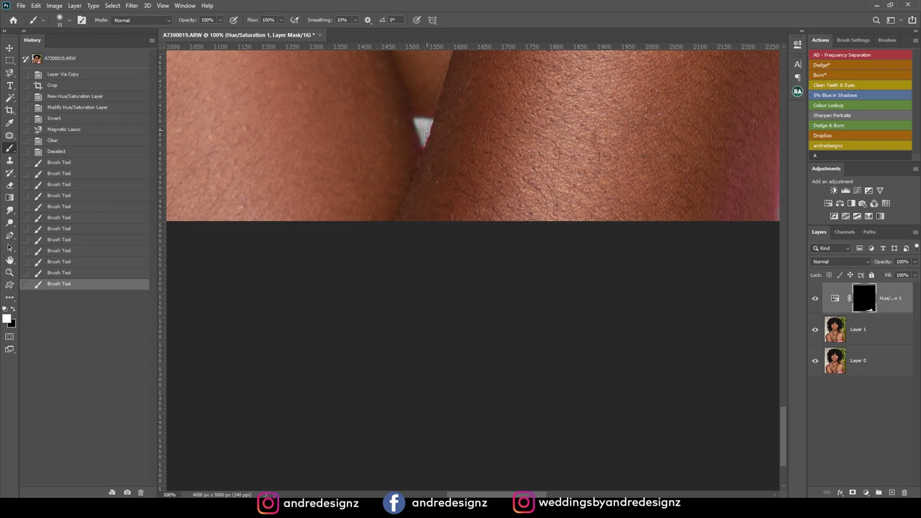
drag(422, 139, 425, 134)
- Try a black brush stroke on the mask at the lower tip of the patch between the arms, and undo it
key(x)
key(x)
key(x)
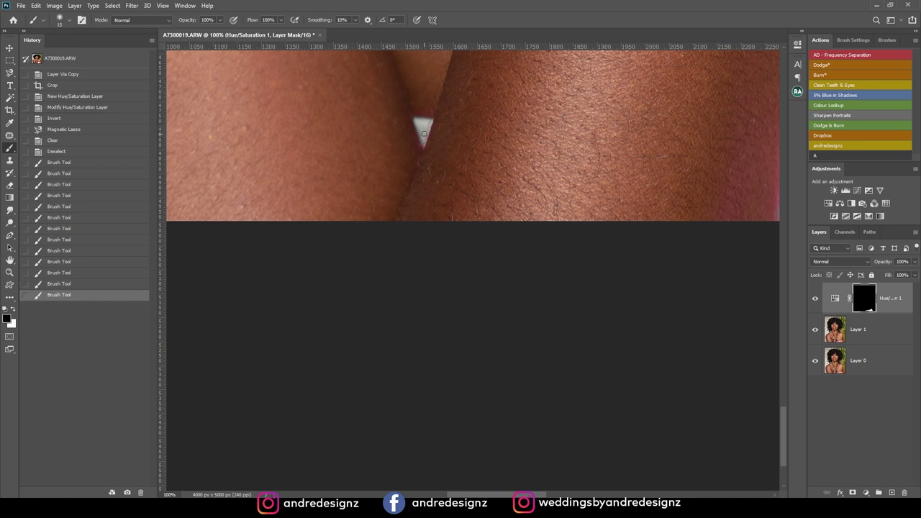
drag(424, 141, 421, 139)
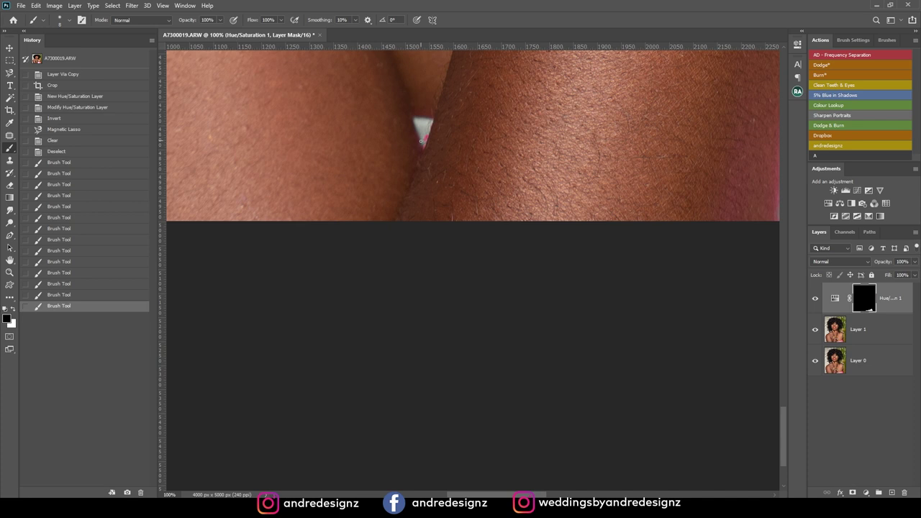
key(ctrl+z)
key(x)
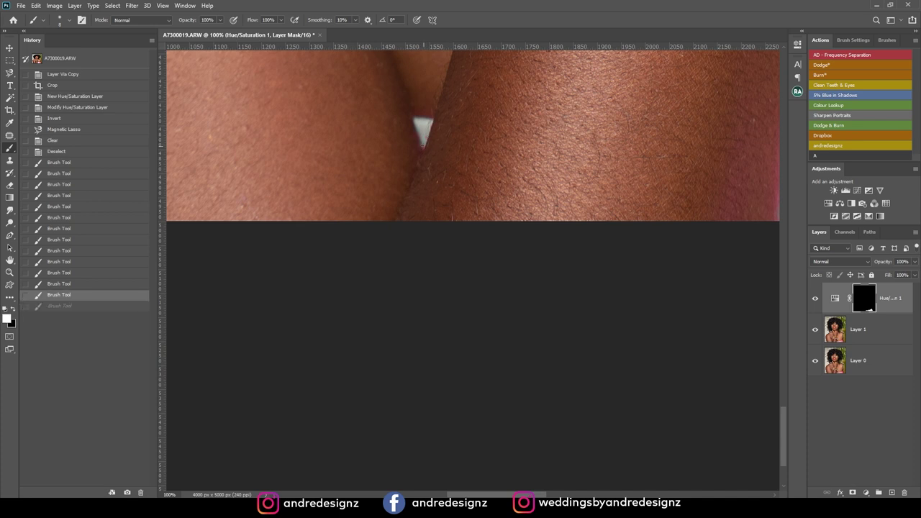
- Paint white on the mask with a smaller brush along the edges of the patch between the arms
drag(430, 123, 425, 124)
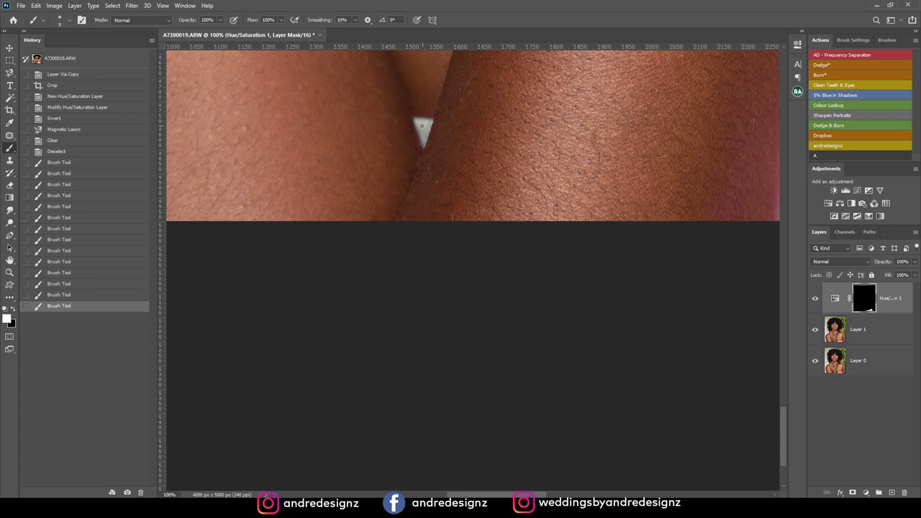
click(423, 128)
click(419, 132)
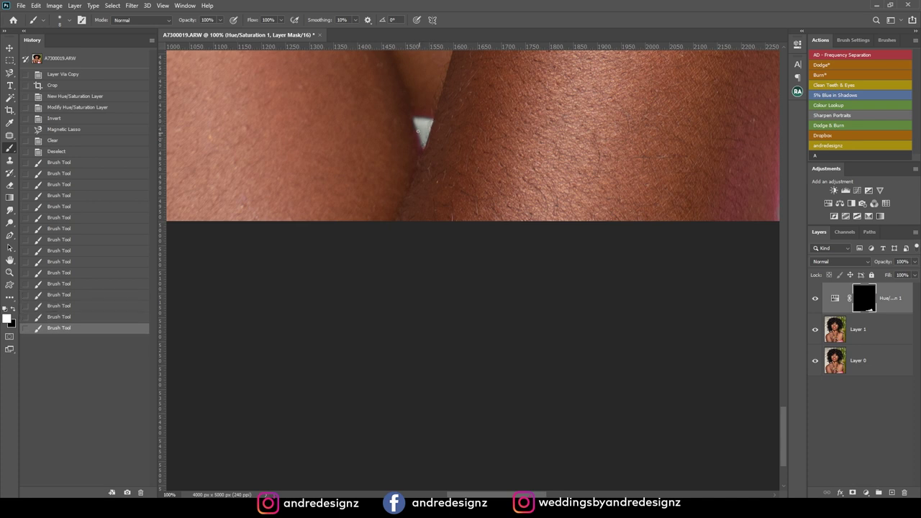
click(416, 124)
- Stamp all visible layers into a new layer above the Hue/Saturation adjustment layer
scroll(418, 123, down, 8)
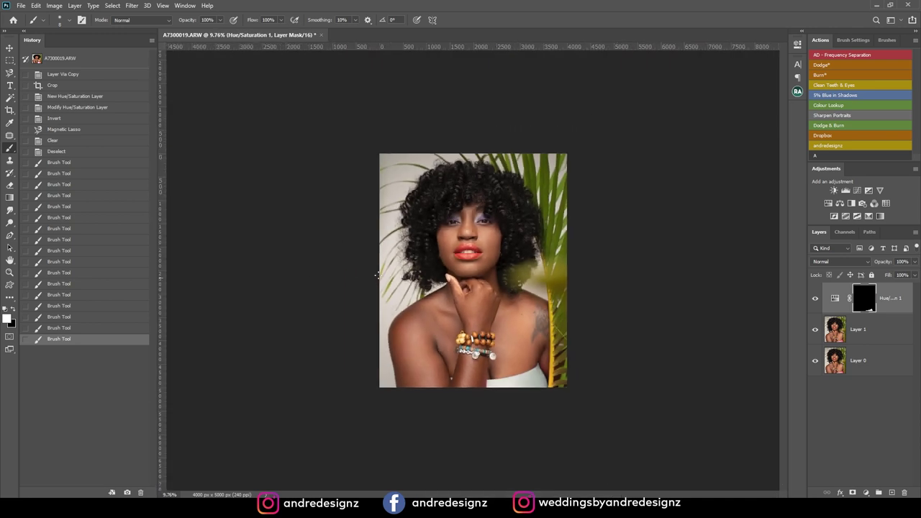
scroll(518, 286, up, 1)
click(897, 295)
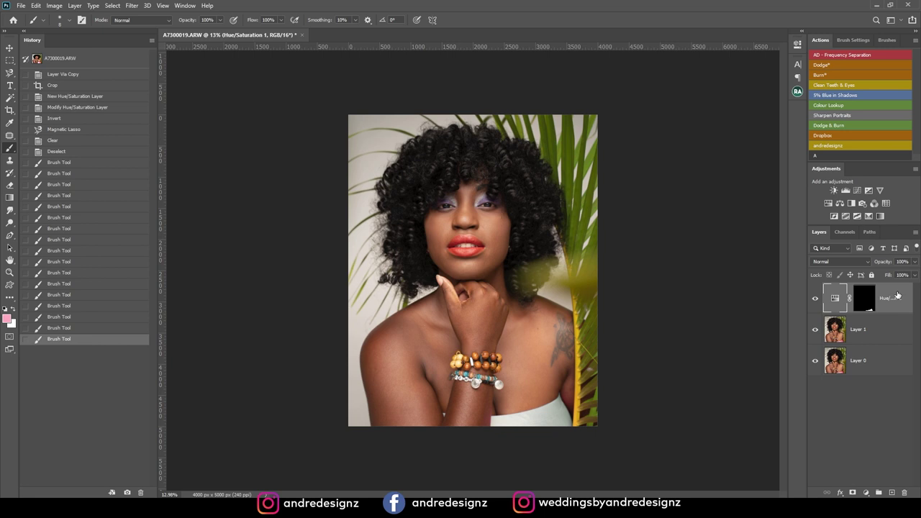
key(ctrl+shift+alt+e)
- Heal small blemishes on the face around the nose and cheek with the Patch tool on the stamped layer
scroll(516, 277, up, 5)
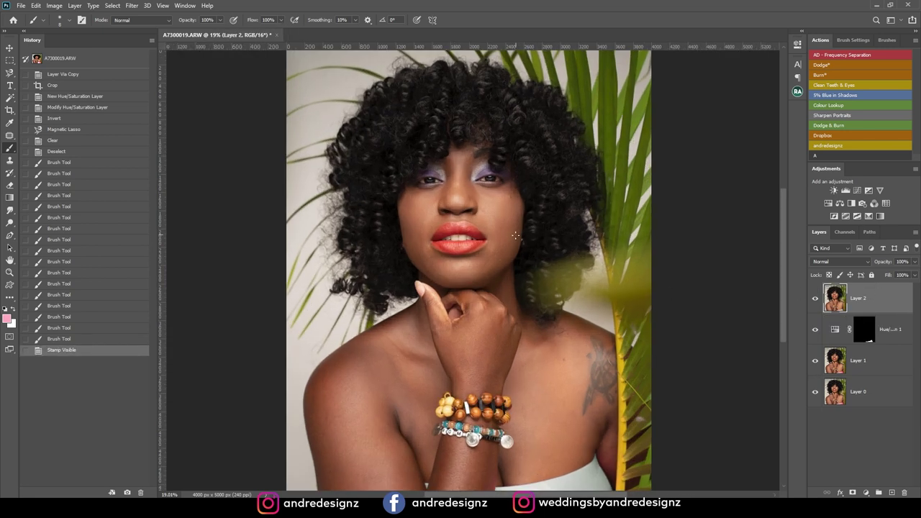
scroll(252, 202, up, 1)
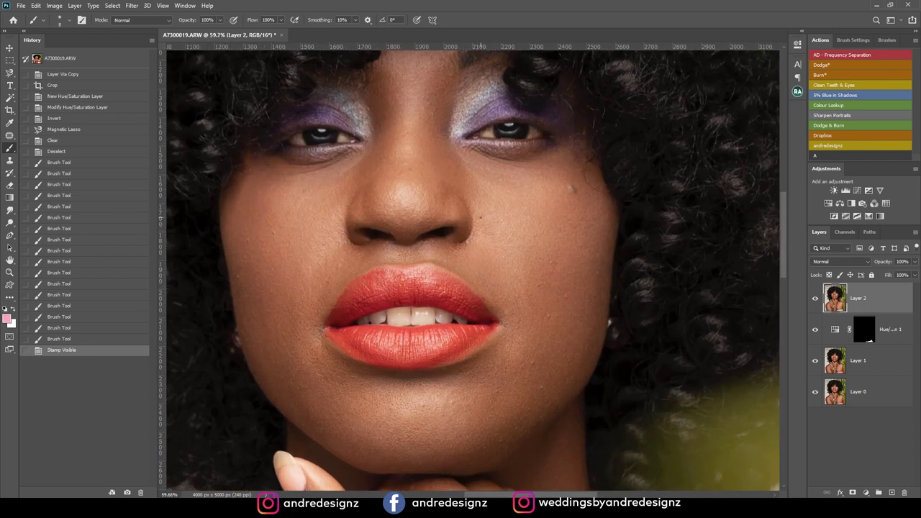
key(j)
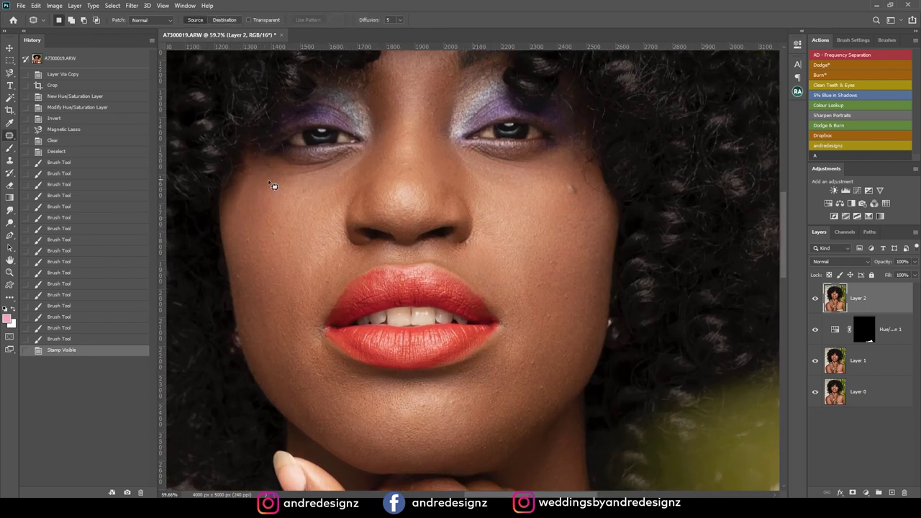
mouse_move(386, 166)
mouse_down()
mouse_move(252, 228)
mouse_move(271, 223)
mouse_up()
mouse_move(272, 223)
mouse_down()
mouse_move(267, 209)
mouse_move(305, 160)
mouse_move(315, 93)
mouse_up()
key(ctrl+d)
drag(331, 215, 299, 143)
mouse_move(362, 200)
mouse_down()
mouse_move(383, 205)
mouse_move(388, 227)
mouse_up()
key(ctrl+d)
- Try patching the small spot on the lower cheek near the jaw, undo it and outline the spot again
drag(384, 228, 374, 192)
key(ctrl+z)
key(ctrl+z)
key(ctrl+d)
drag(387, 227, 380, 228)
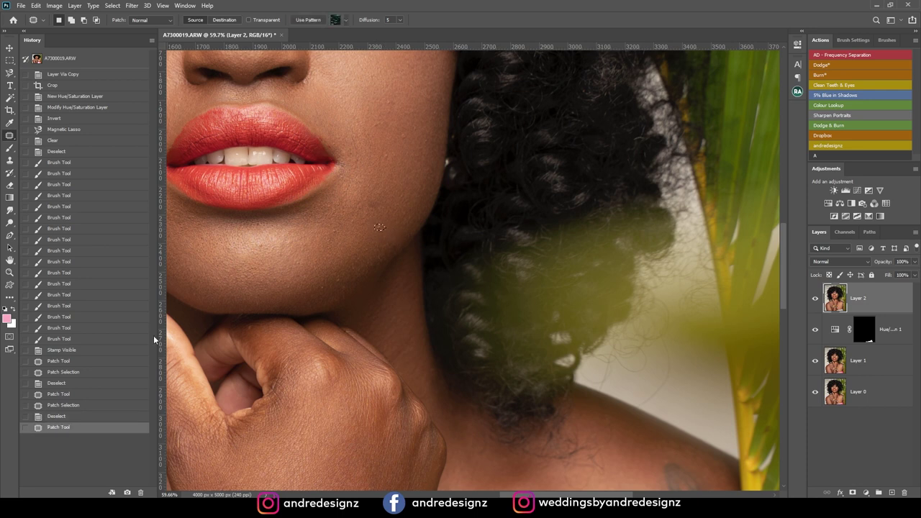
- Compare the skin before and after patching by going back to the Stamp Visible history state and forward again
click(80, 351)
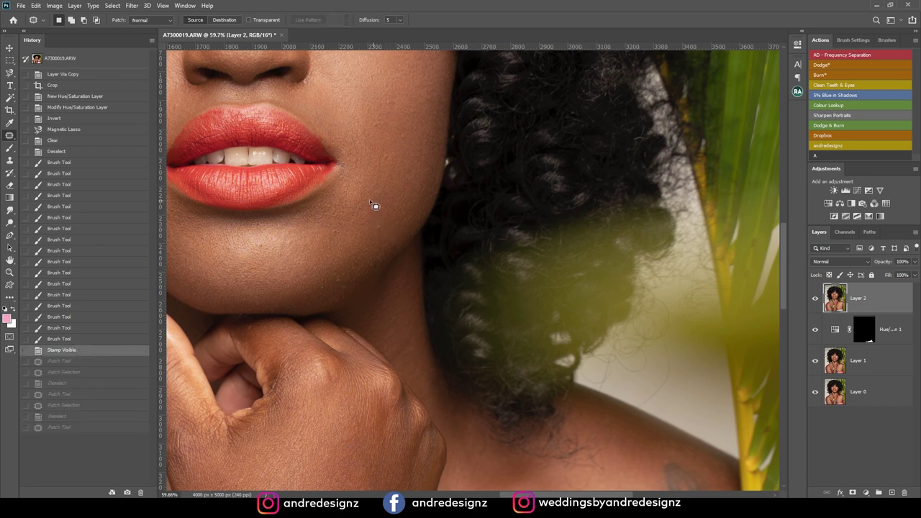
key(ctrl+shift+z)
key(ctrl+shift+z)
key(ctrl+shift+z)
- Patch out the spot on the lower cheek near the jaw and the blemishes farther up the same cheek
mouse_move(373, 225)
mouse_down()
mouse_move(387, 220)
mouse_move(380, 206)
mouse_move(395, 203)
mouse_up()
key(ctrl+d)
key(ctrl+d)
drag(408, 136, 408, 137)
mouse_move(407, 139)
mouse_down()
mouse_move(418, 143)
mouse_move(417, 110)
mouse_move(391, 107)
mouse_up()
key(ctrl+d)
key(ctrl+d)
mouse_move(393, 105)
mouse_down()
mouse_move(378, 125)
mouse_move(390, 122)
mouse_move(382, 128)
mouse_move(388, 153)
mouse_move(377, 152)
mouse_up()
key(ctrl+d)
key(ctrl+d)
key(ctrl+d)
- Patch out the blemishes along the jawline beside the chin, clearing the selection after each
mouse_move(336, 231)
mouse_down()
mouse_move(362, 256)
mouse_move(370, 252)
mouse_up()
drag(369, 250, 360, 259)
key(ctrl+d)
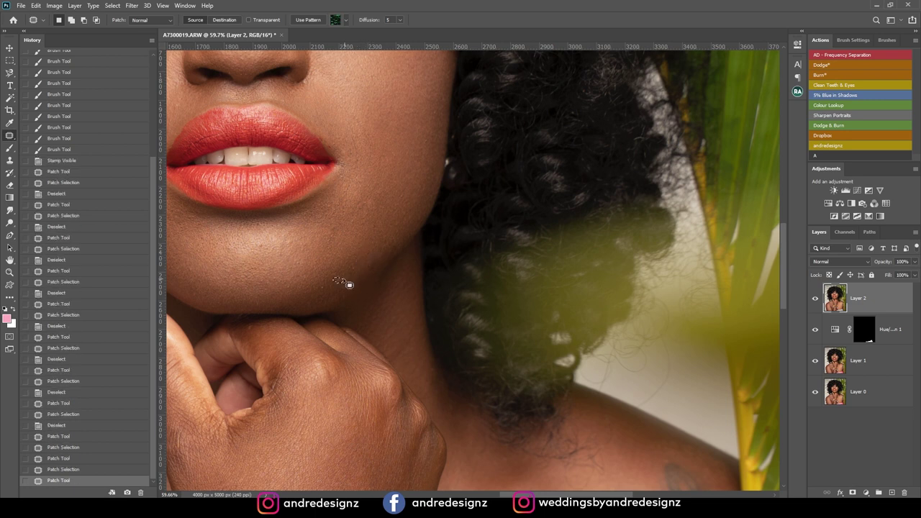
drag(348, 266, 366, 258)
key(ctrl+d)
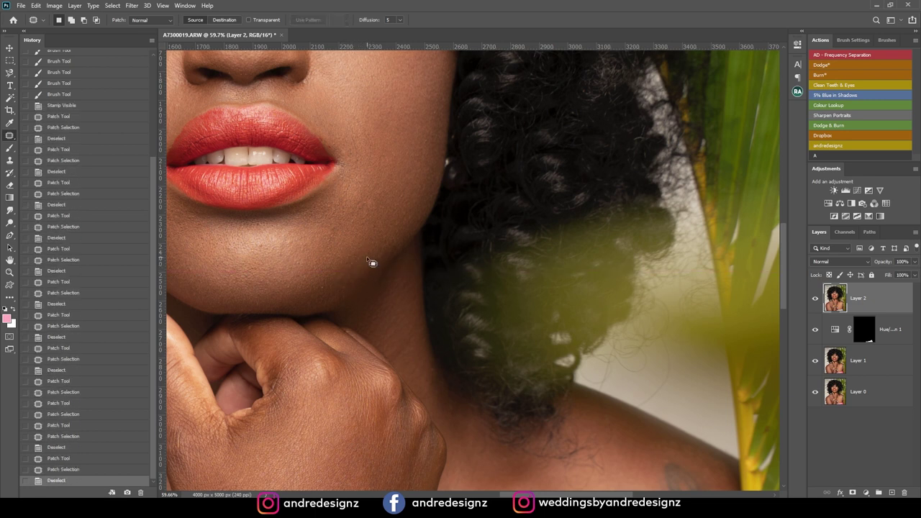
- Patch out the small spots below the opposite corner of the mouth
drag(290, 251, 424, 186)
drag(344, 180, 401, 238)
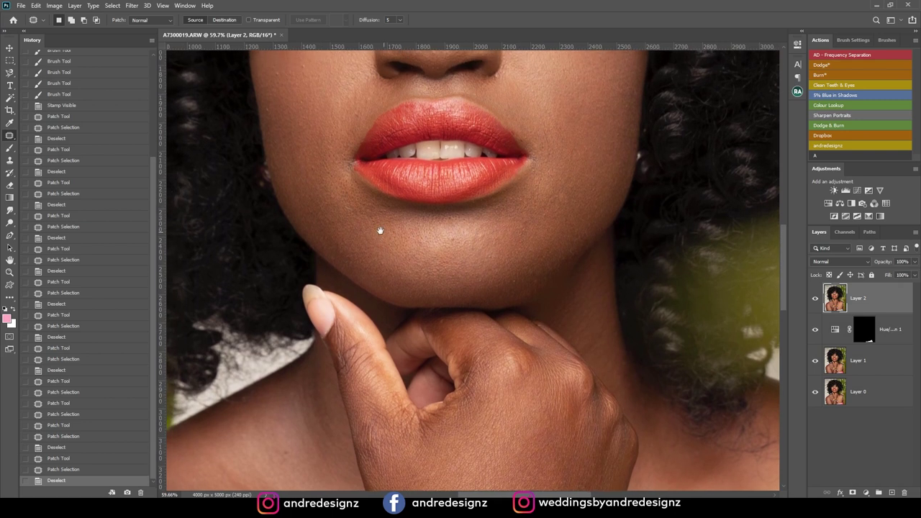
drag(355, 211, 350, 204)
mouse_move(351, 209)
mouse_down()
mouse_move(359, 217)
mouse_move(348, 206)
mouse_up()
key(ctrl+d)
drag(350, 211, 352, 221)
key(ctrl+d)
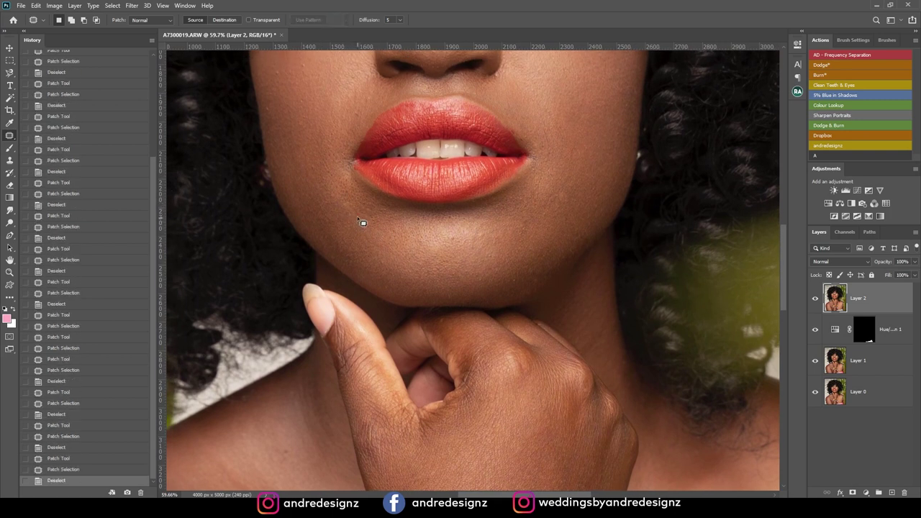
- Patch out the small blemishes on the bridge of the nose and around it
mouse_move(467, 166)
mouse_down()
mouse_move(364, 274)
mouse_move(371, 288)
mouse_up()
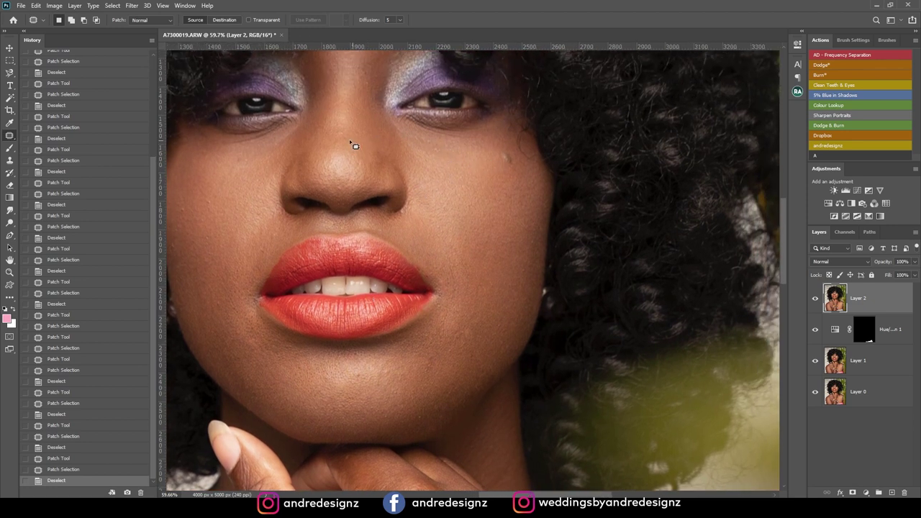
drag(345, 131, 350, 134)
mouse_move(349, 136)
mouse_down()
mouse_move(352, 129)
mouse_move(306, 162)
mouse_move(359, 137)
mouse_up()
key(ctrl+d)
mouse_move(370, 208)
mouse_down()
mouse_move(386, 189)
mouse_move(360, 159)
mouse_up()
key(ctrl+d)
mouse_move(361, 95)
mouse_down()
mouse_move(382, 104)
mouse_move(365, 95)
mouse_up()
drag(367, 98, 376, 110)
key(ctrl+d)
- Patch out the remaining small spots on the middle and lower side of the chin
drag(384, 192, 349, 117)
mouse_move(346, 178)
mouse_down()
mouse_move(341, 168)
mouse_move(365, 177)
mouse_move(312, 173)
mouse_up()
drag(376, 201, 382, 205)
key(ctrl+d)
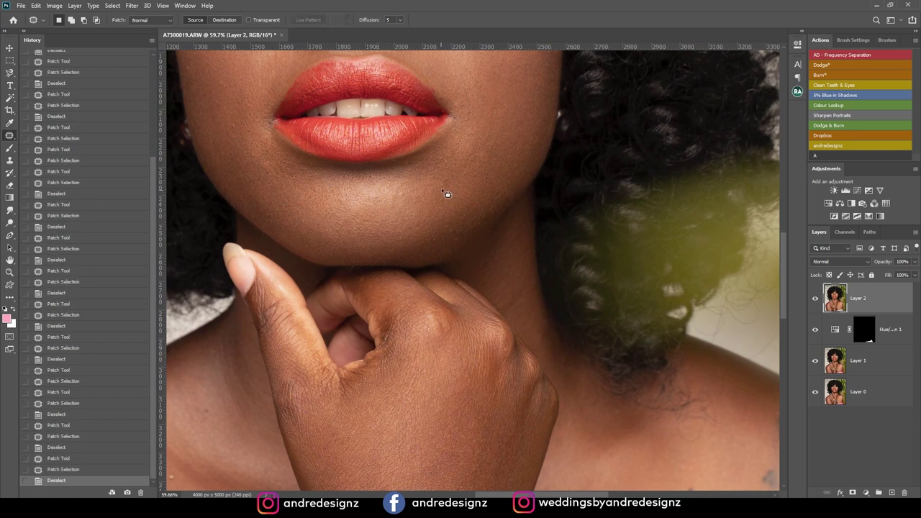
drag(438, 238, 444, 239)
key(ctrl+d)
mouse_move(447, 187)
mouse_down()
mouse_move(361, 204)
mouse_move(341, 223)
mouse_up()
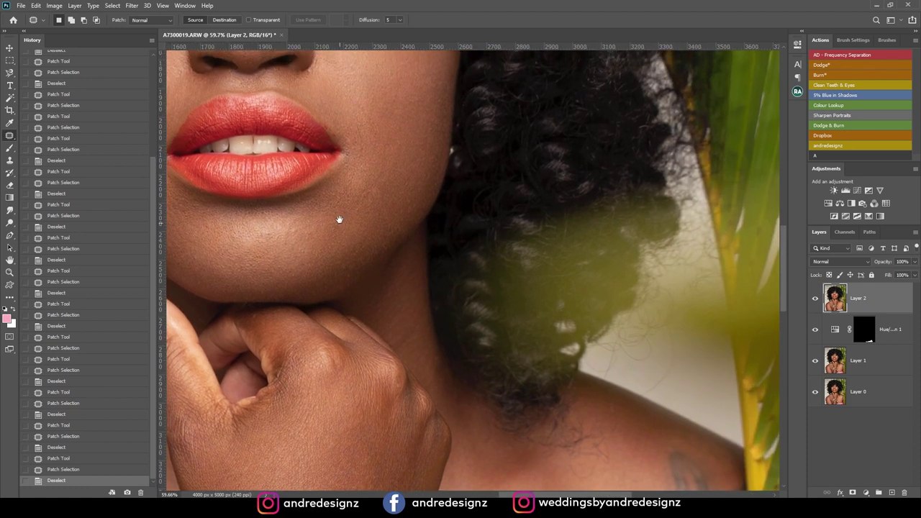
key(ctrl+plus)
key(ctrl+plus)
key(ctrl+plus)
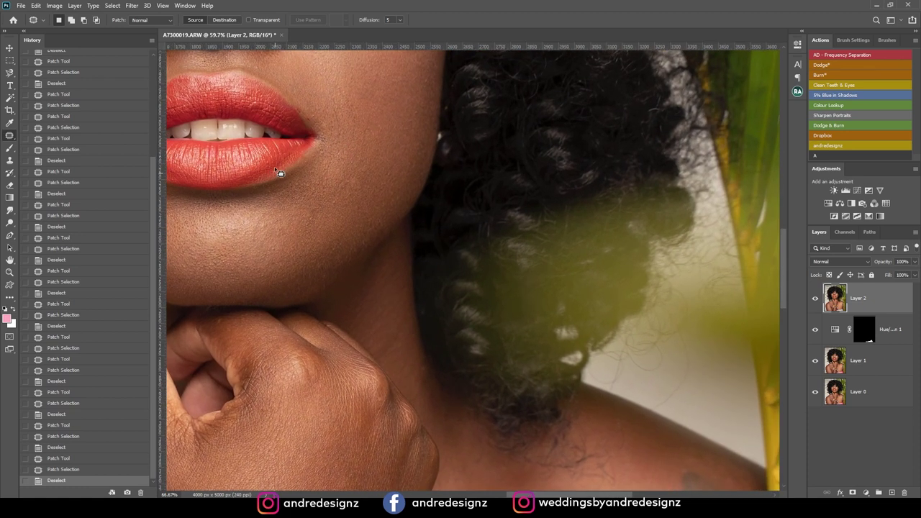
scroll(302, 147, down, 5)
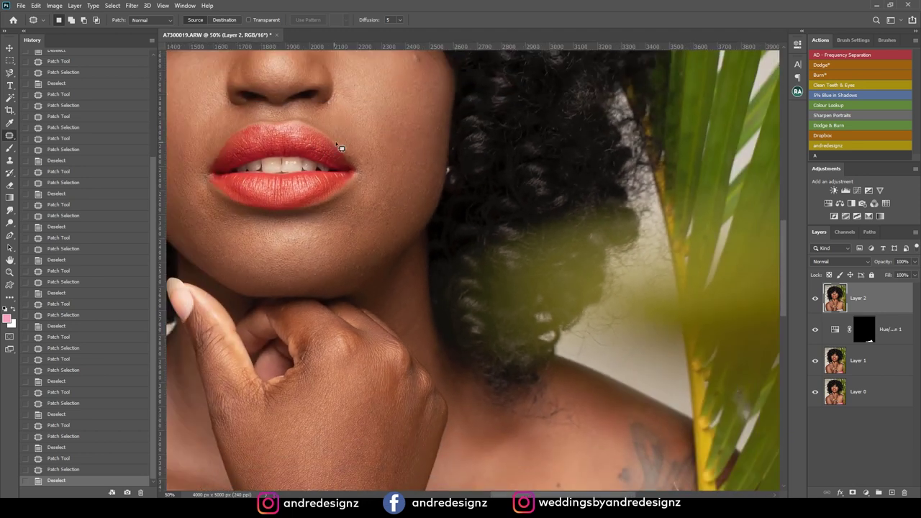
drag(359, 133, 423, 203)
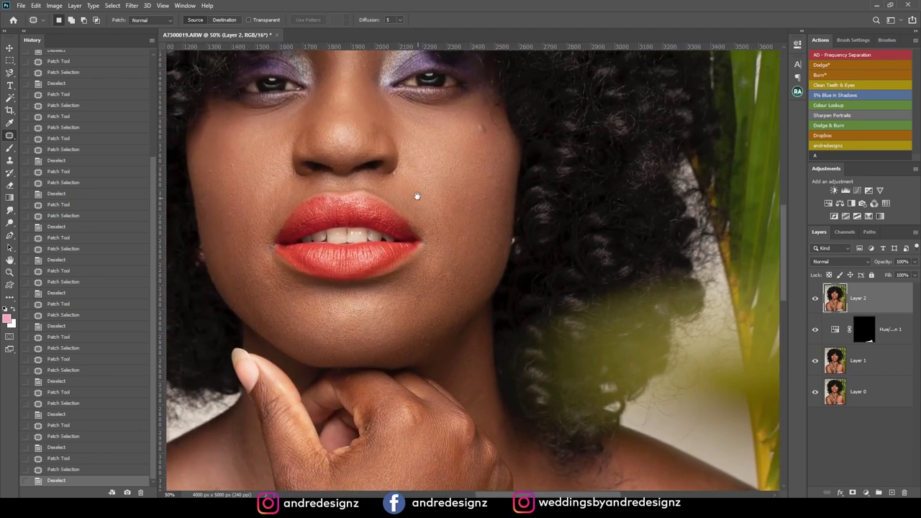
- Patch out the stray lipstick marks along the upper lip's edge near the corner of the mouth, clearing each selection
scroll(400, 188, up, 5)
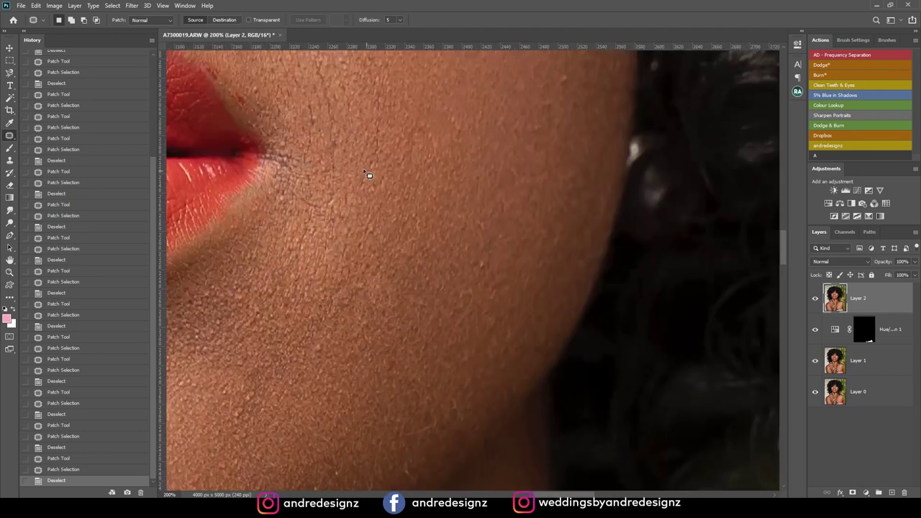
drag(306, 130, 447, 225)
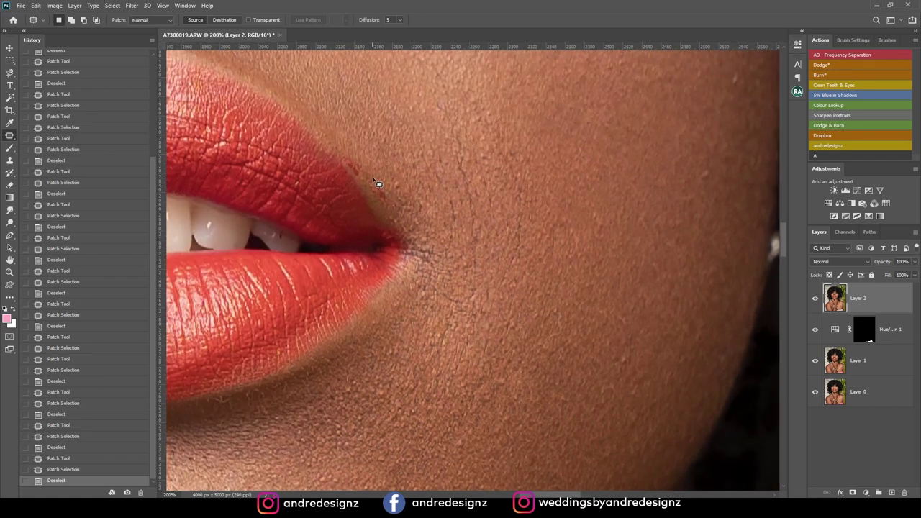
drag(400, 221, 409, 212)
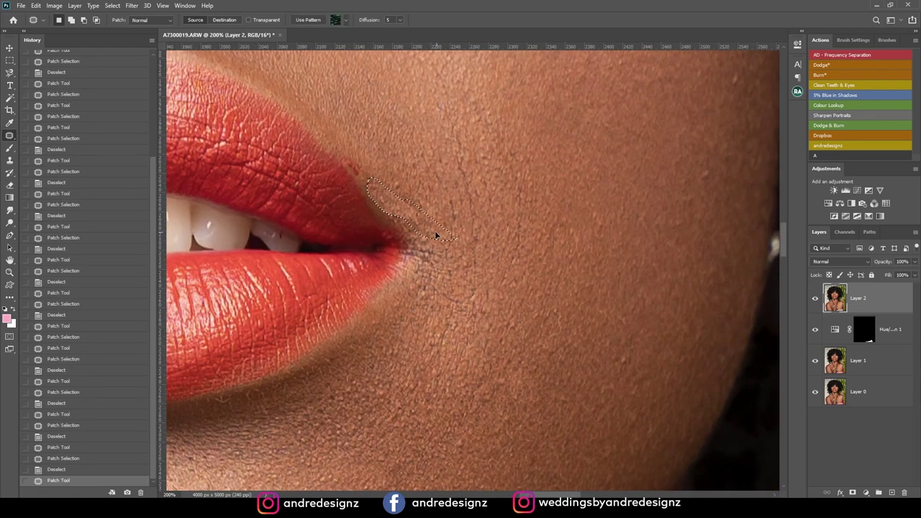
key(ctrl+d)
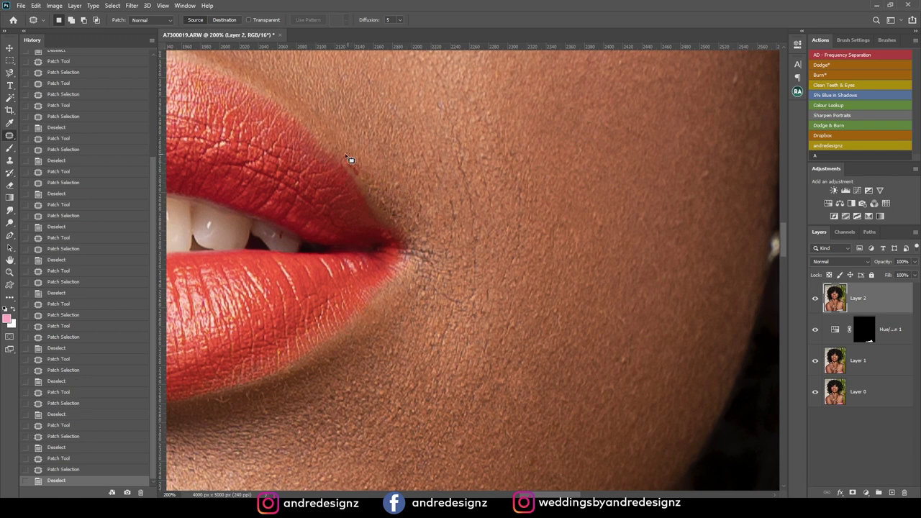
drag(377, 177, 349, 155)
drag(363, 172, 349, 146)
key(ctrl+d)
drag(393, 184, 408, 176)
key(ctrl+d)
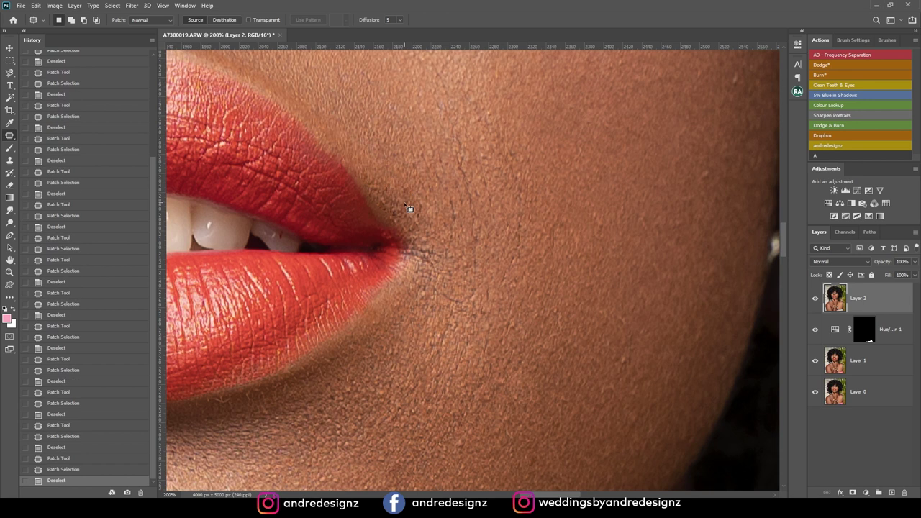
- Patch out the remaining dark spots on the skin just above and beside that mouth corner
mouse_move(391, 219)
mouse_down()
mouse_move(407, 212)
mouse_move(403, 206)
mouse_move(406, 215)
mouse_up()
key(ctrl+d)
mouse_move(406, 217)
mouse_down()
mouse_move(415, 209)
mouse_move(418, 225)
mouse_up()
key(ctrl+d)
key(ctrl+d)
mouse_move(345, 220)
mouse_down()
mouse_move(396, 128)
mouse_move(433, 136)
mouse_up()
key(ctrl+d)
- Patch out the spots at the lower lip's edge and on the skin below the opposite mouth corner
drag(427, 98, 502, 146)
drag(333, 131, 494, 187)
drag(456, 156, 442, 188)
drag(393, 171, 429, 105)
mouse_move(254, 257)
mouse_down()
mouse_move(340, 179)
mouse_move(356, 193)
mouse_move(347, 191)
mouse_up()
drag(351, 194, 362, 198)
key(ctrl+d)
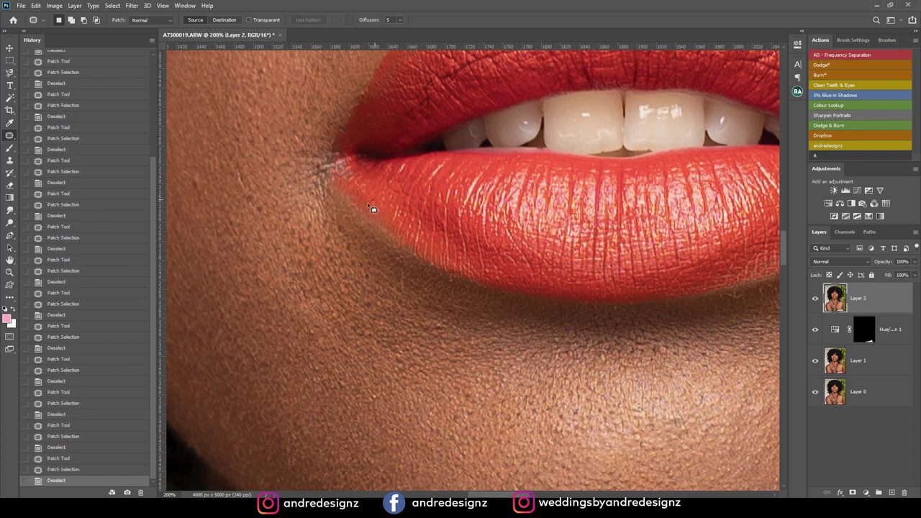
drag(402, 226, 403, 124)
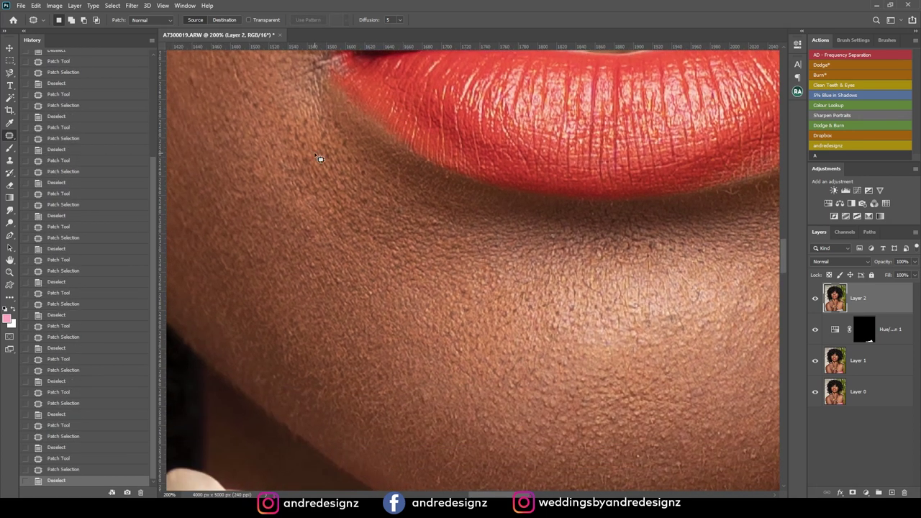
drag(313, 166, 352, 181)
key(ctrl+d)
key(ctrl+d)
scroll(359, 187, down, 4)
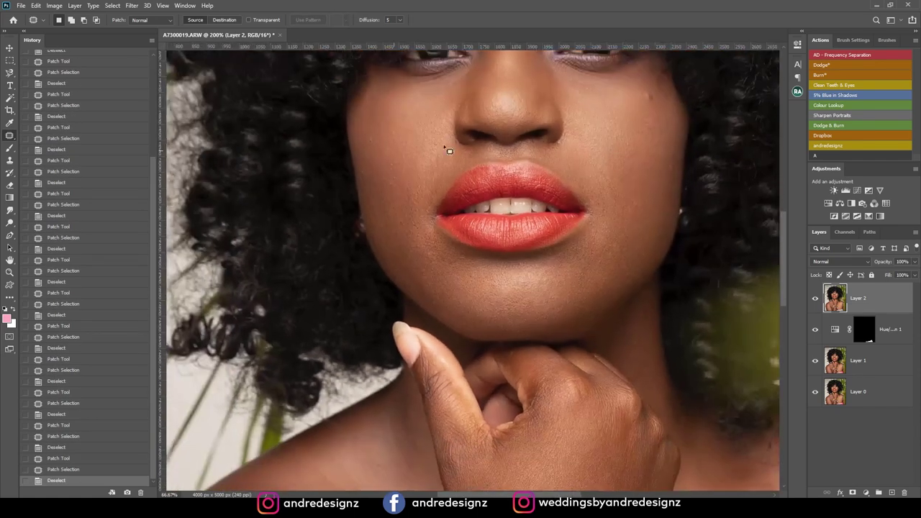
- Patch the uneven skin between the mouth corner and the jaw on the side facing the palm leaves
scroll(453, 147, up, 2)
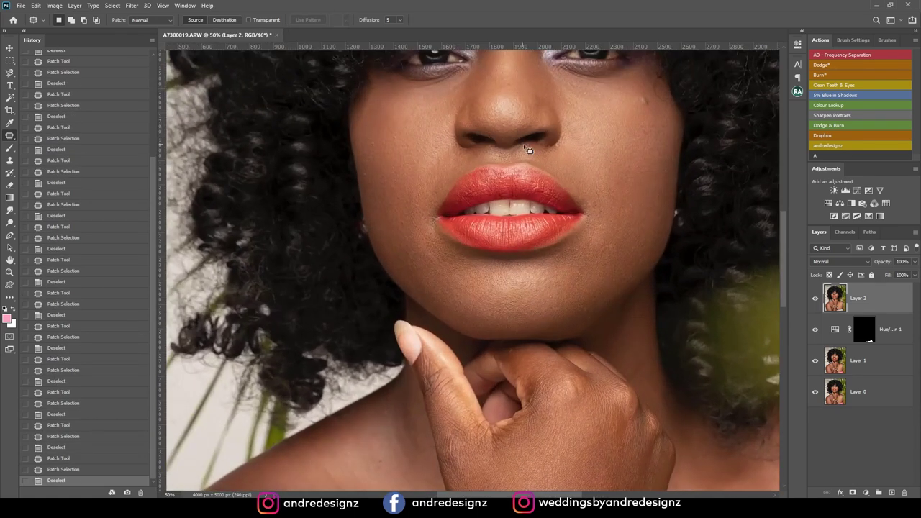
drag(504, 147, 351, 99)
drag(382, 167, 336, 137)
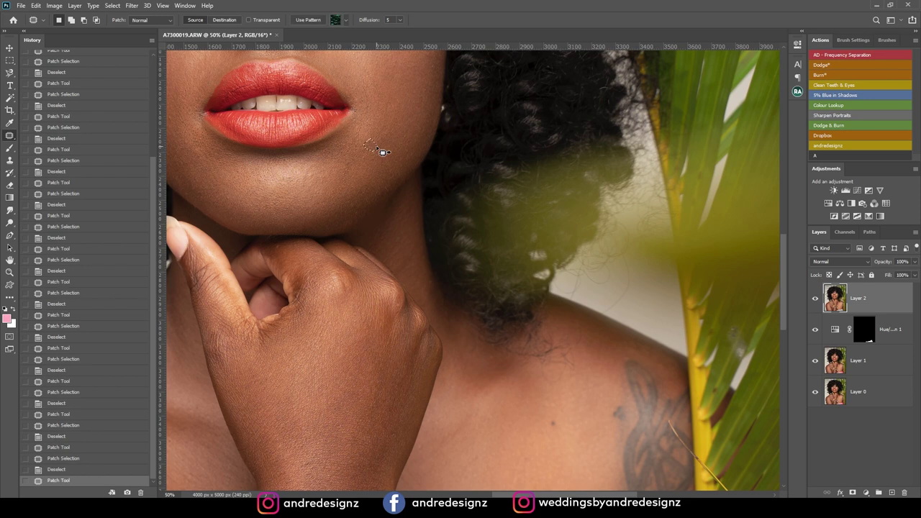
drag(372, 154, 371, 147)
drag(369, 149, 354, 166)
key(ctrl+d)
- Patch out the small marks on the nose bridge between the eyes and on the opposite cheek
drag(356, 168, 409, 239)
key(ctrl+d)
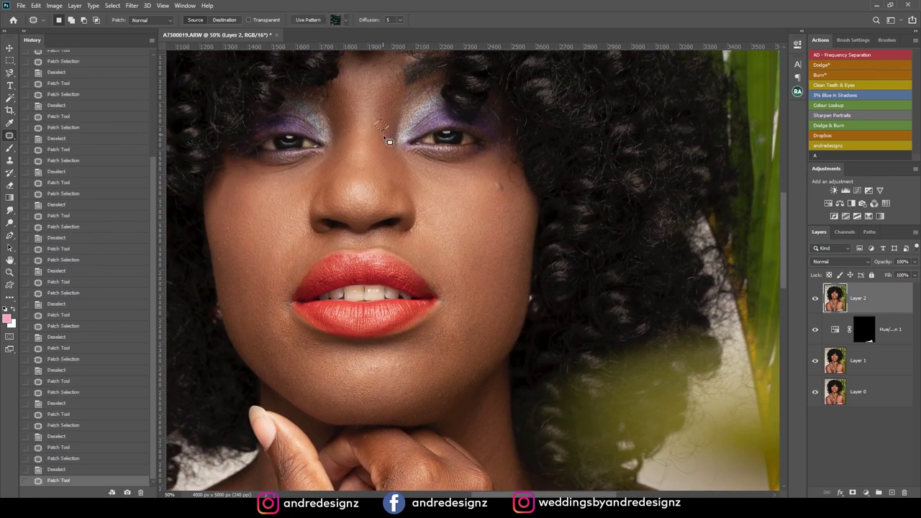
drag(365, 74, 378, 144)
drag(349, 178, 365, 89)
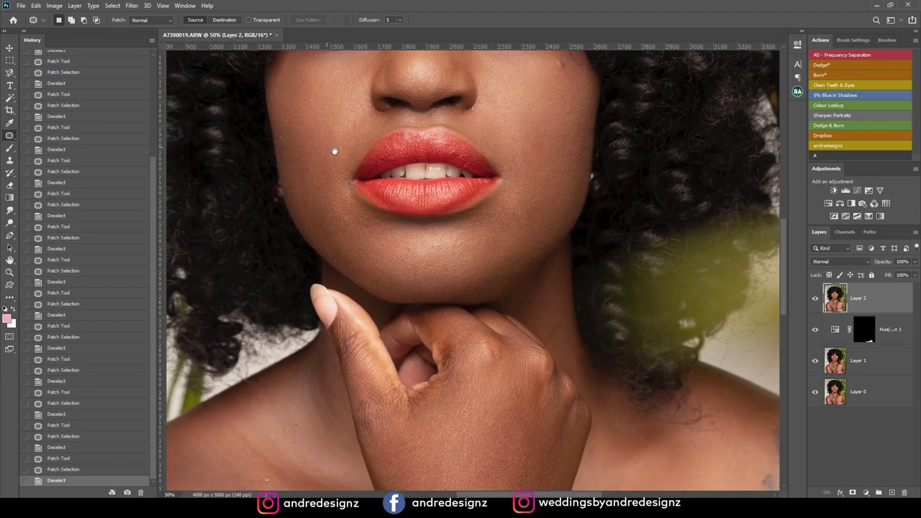
drag(334, 148, 352, 162)
drag(337, 113, 338, 115)
key(ctrl+d)
- Patch out the small spots on the collarbone and shoulder beside the raised hand
mouse_move(393, 157)
mouse_down()
mouse_move(398, 137)
mouse_move(384, 125)
mouse_move(439, 142)
mouse_up()
drag(365, 164, 398, 151)
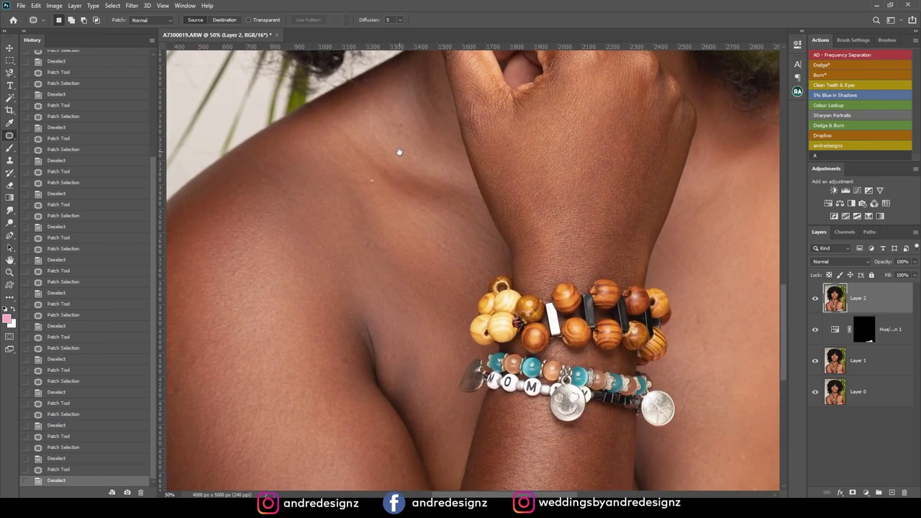
drag(379, 186, 384, 196)
key(ctrl+d)
mouse_move(400, 123)
mouse_down()
mouse_move(417, 147)
mouse_move(410, 107)
mouse_up()
key(ctrl+d)
mouse_move(385, 136)
mouse_down()
mouse_move(410, 151)
mouse_move(428, 181)
mouse_move(411, 170)
mouse_up()
key(ctrl+d)
key(ctrl+d)
- Patch out the remaining blemishes on the upper chest below that collarbone
drag(394, 204, 404, 127)
drag(408, 176, 425, 225)
key(ctrl+d)
drag(407, 166, 419, 158)
drag(415, 163, 424, 183)
key(ctrl+d)
drag(379, 94, 392, 154)
drag(372, 126, 362, 134)
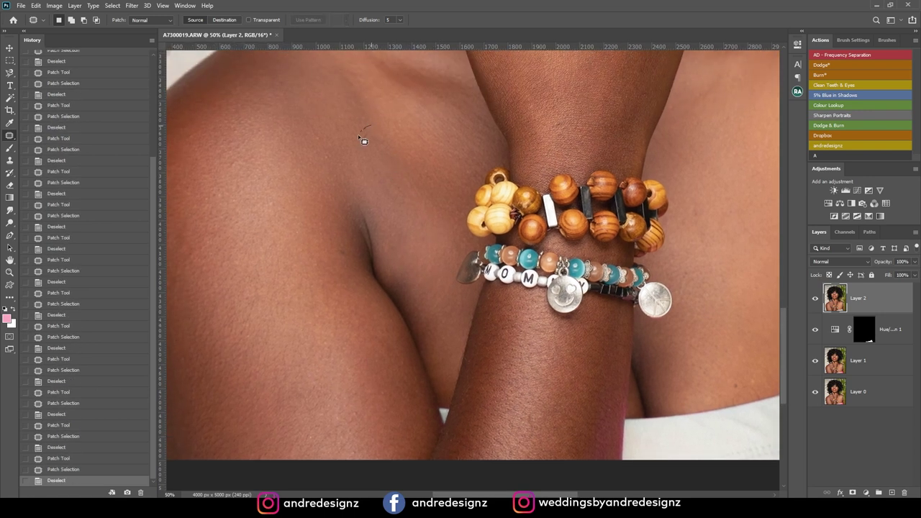
scroll(384, 147, down, 3)
- Patch out the small spots on the chest between the bracelets and the tattooed shoulder
drag(351, 195, 194, 120)
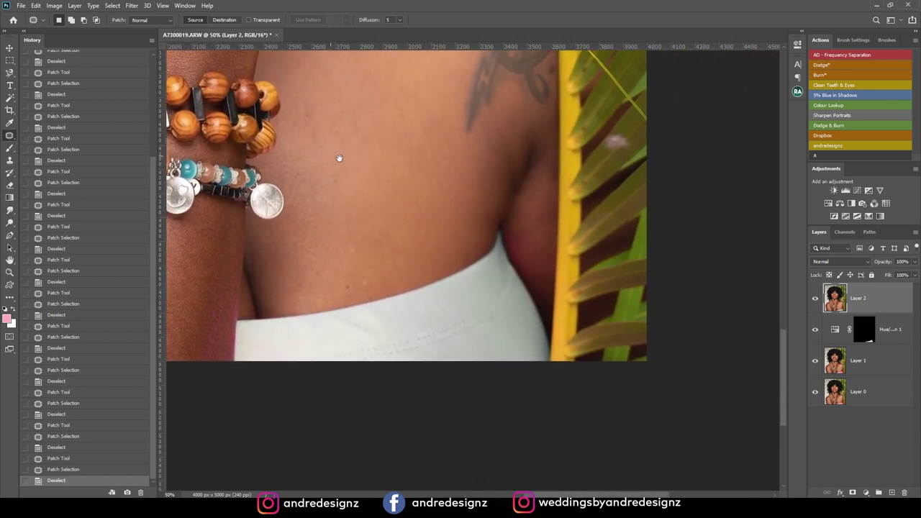
scroll(339, 158, up, 4)
drag(316, 253, 318, 249)
mouse_move(319, 264)
mouse_down()
mouse_move(341, 262)
mouse_move(323, 279)
mouse_up()
drag(323, 287, 354, 299)
key(ctrl+d)
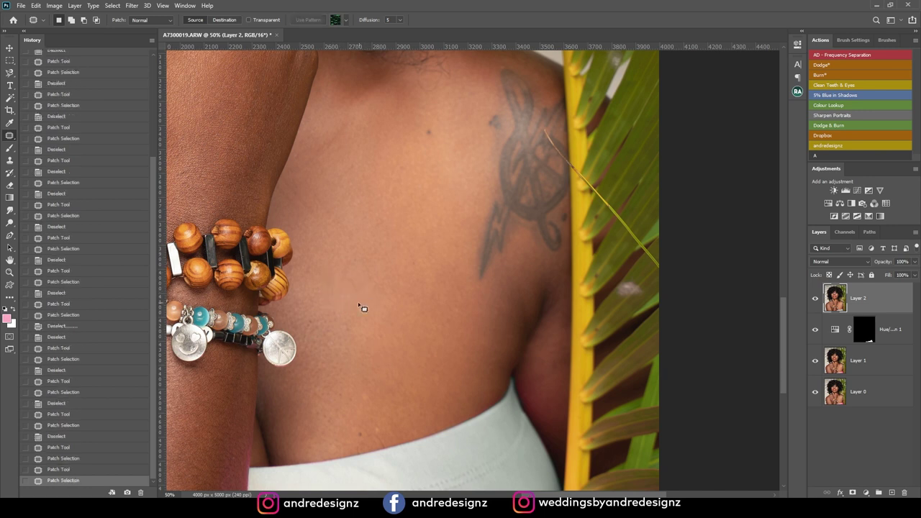
mouse_move(309, 318)
mouse_down()
mouse_move(317, 329)
mouse_move(337, 325)
mouse_move(394, 349)
mouse_up()
key(ctrl+d)
key(ctrl+d)
- Duplicate the retouched Layer 2 to work on a separate copy
drag(430, 224, 358, 238)
drag(277, 174, 428, 251)
drag(302, 171, 439, 251)
drag(318, 187, 392, 288)
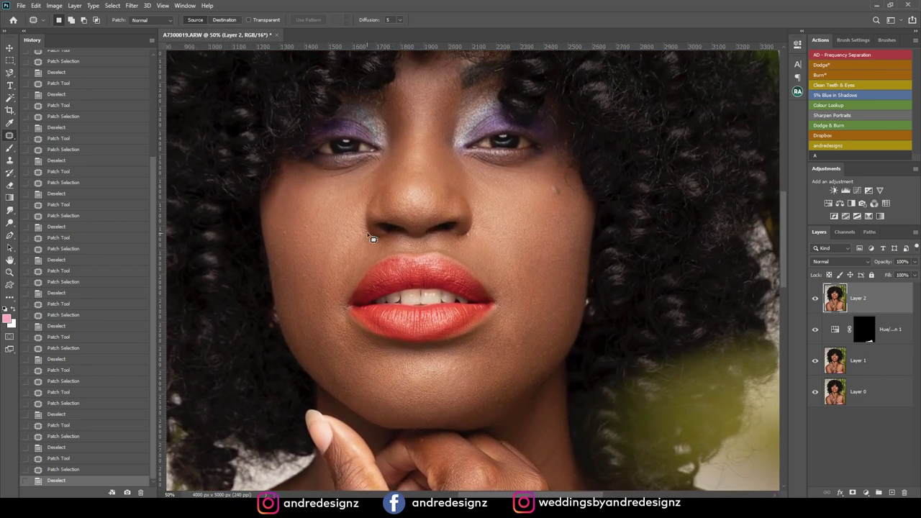
scroll(368, 235, down, 5)
scroll(574, 322, up, 2)
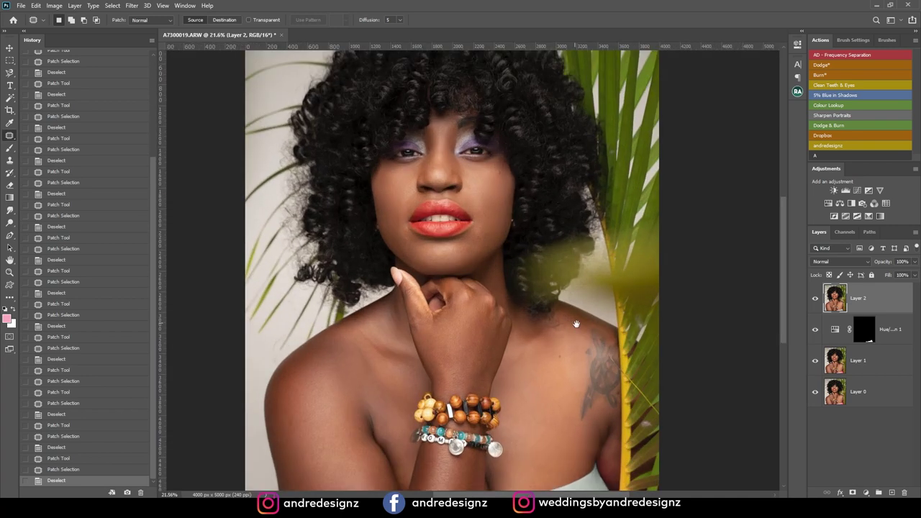
scroll(576, 324, up, 5)
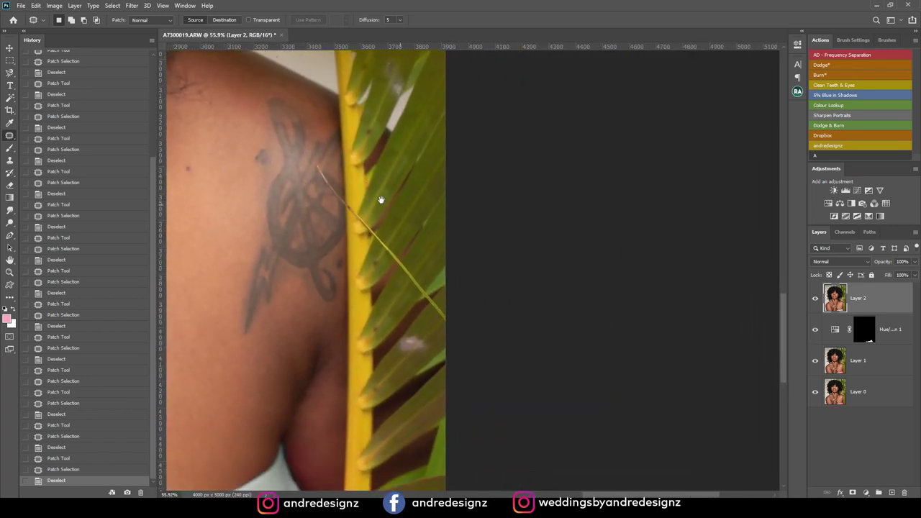
drag(382, 200, 361, 195)
drag(898, 301, 891, 492)
- Outline the stray leaf strand crossing the tattoo, the yellow stem and the palm leaves with a Patch selection
scroll(386, 249, up, 1)
scroll(387, 249, up, 2)
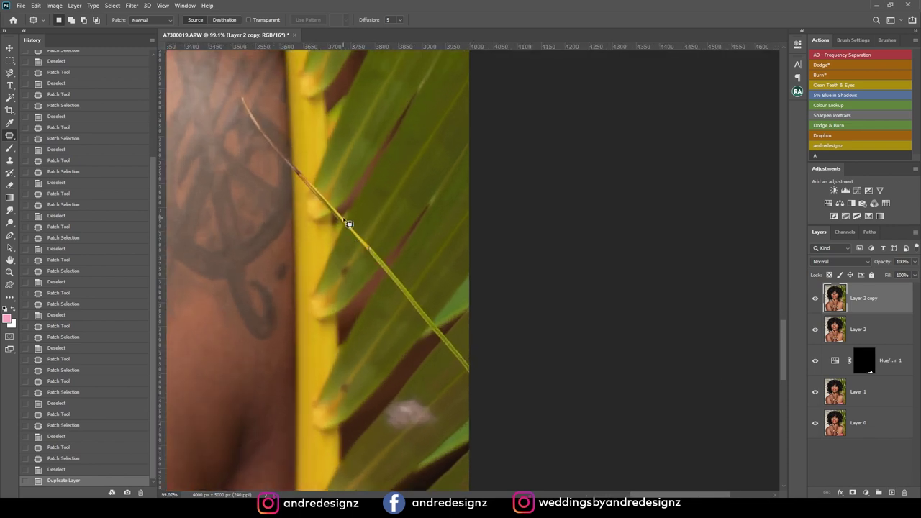
drag(369, 267, 378, 227)
key(ctrl+d)
drag(246, 96, 237, 110)
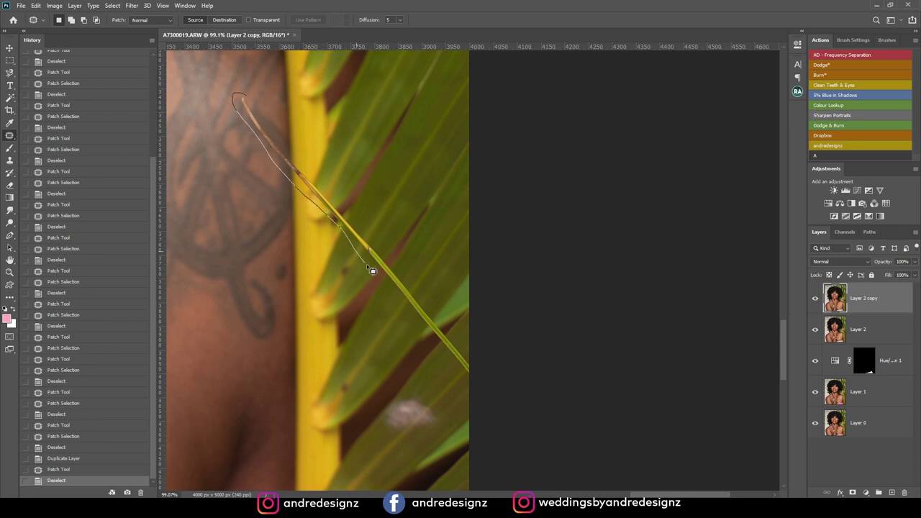
mouse_move(468, 382)
mouse_down()
mouse_move(468, 339)
mouse_move(399, 258)
mouse_up()
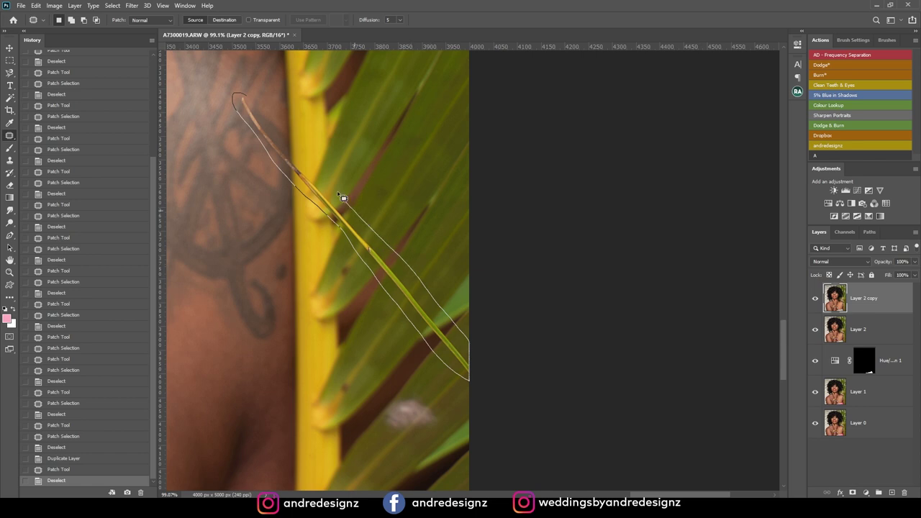
drag(254, 105, 250, 103)
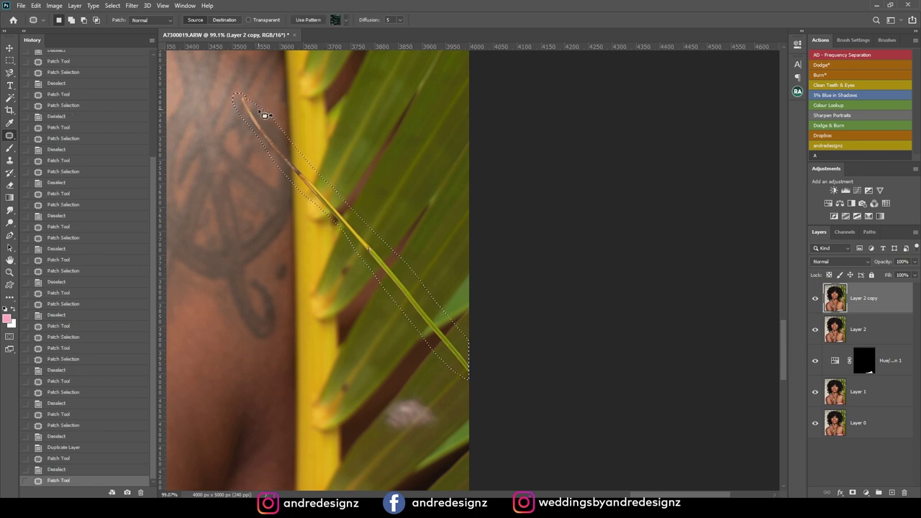
click(259, 113)
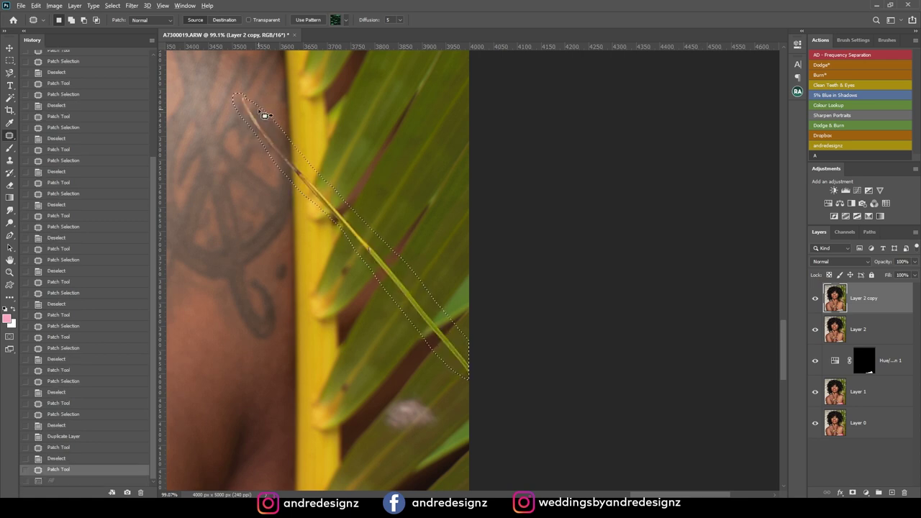
key(alt+BackSpace)
key(ctrl+z)
click(347, 20)
click(347, 20)
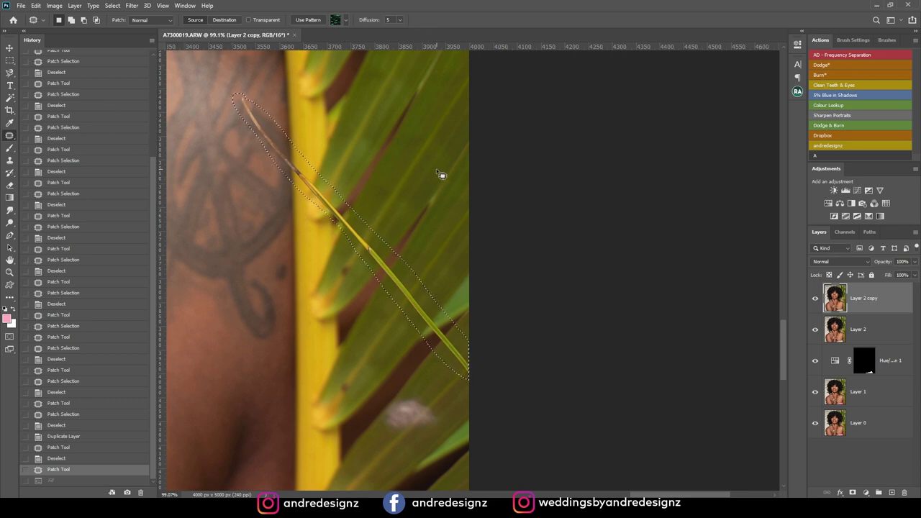
- Remove the selected leaf strand with a Content-Aware fill in Normal mode at 100% opacity, then clear the selection
key(i)
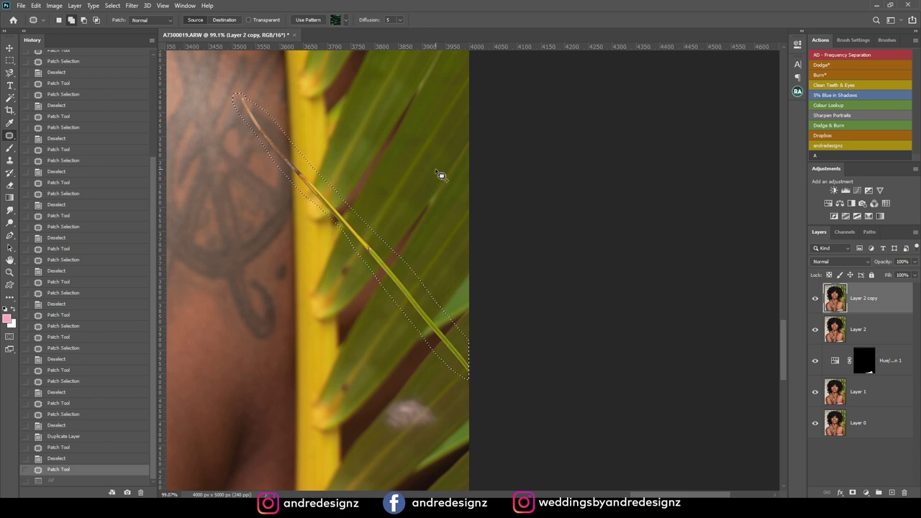
key(shift+F5)
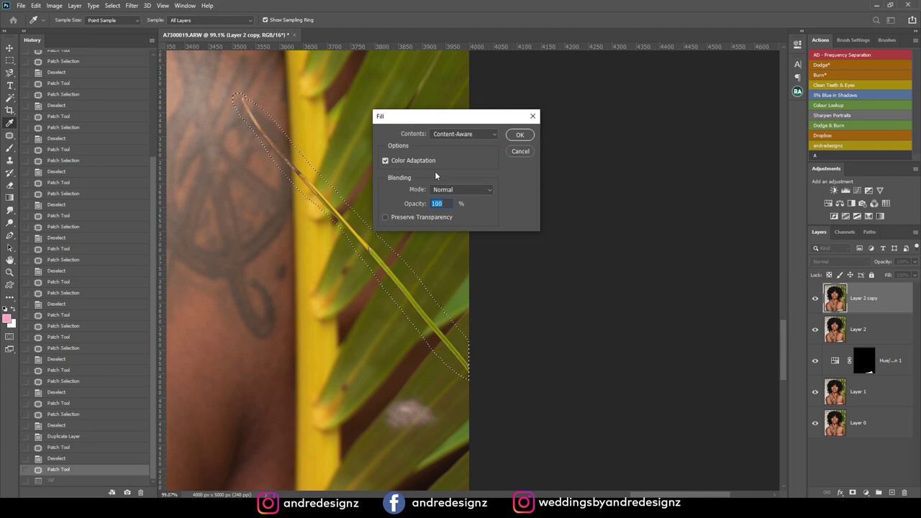
click(528, 135)
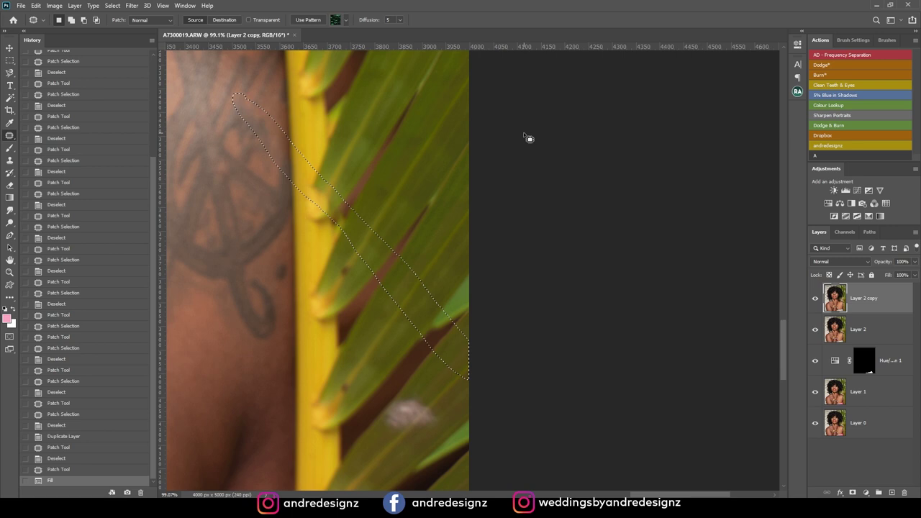
scroll(448, 191, down, 4)
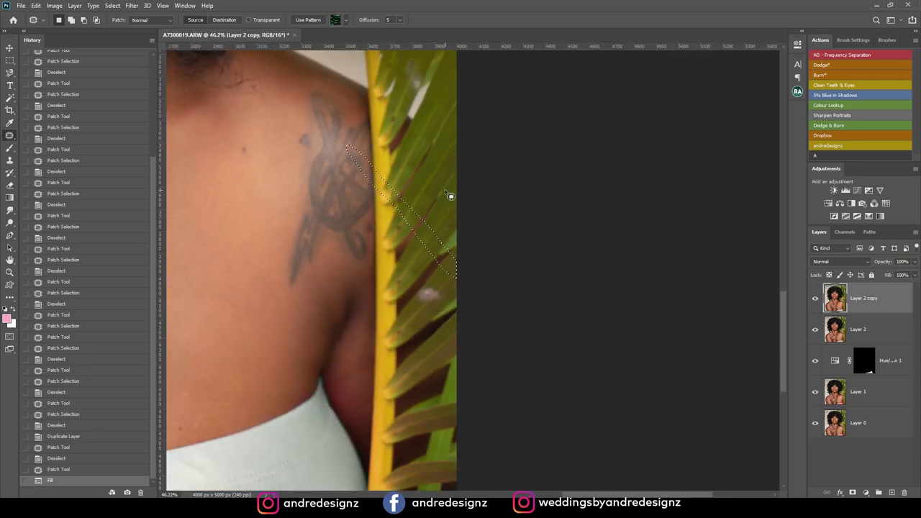
scroll(450, 196, up, 3)
key(ctrl+d)
- Compare the image with and without the duplicate layer and inspect the whole portrait for remaining flaws
scroll(448, 192, down, 5)
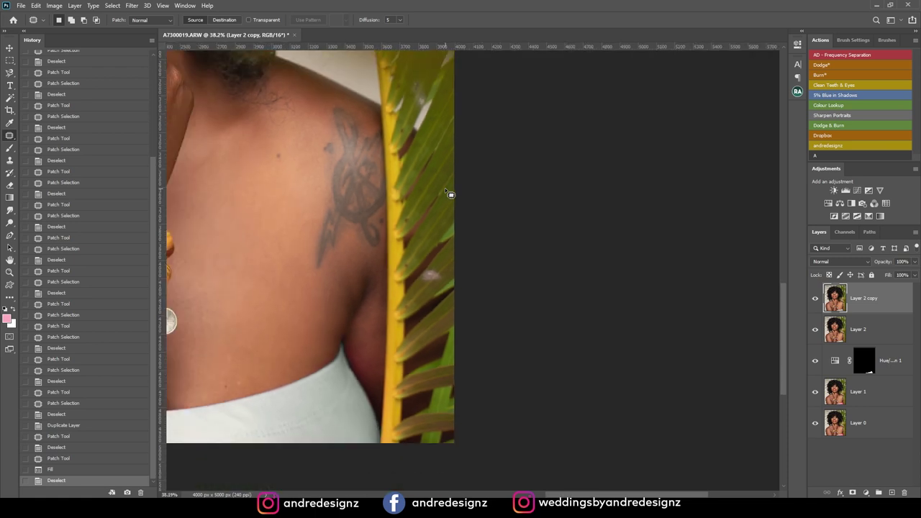
click(815, 298)
click(814, 299)
scroll(403, 176, up, 5)
scroll(395, 173, down, 5)
scroll(395, 173, down, 5)
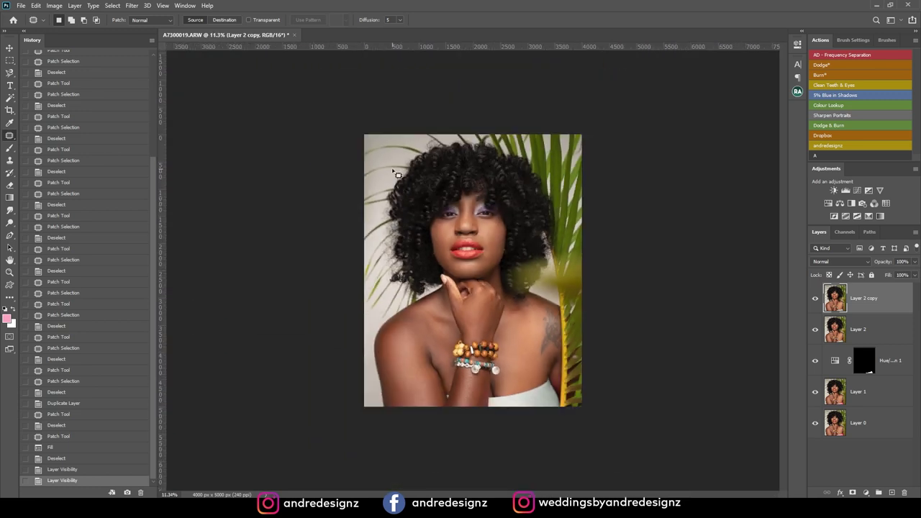
scroll(493, 315, up, 3)
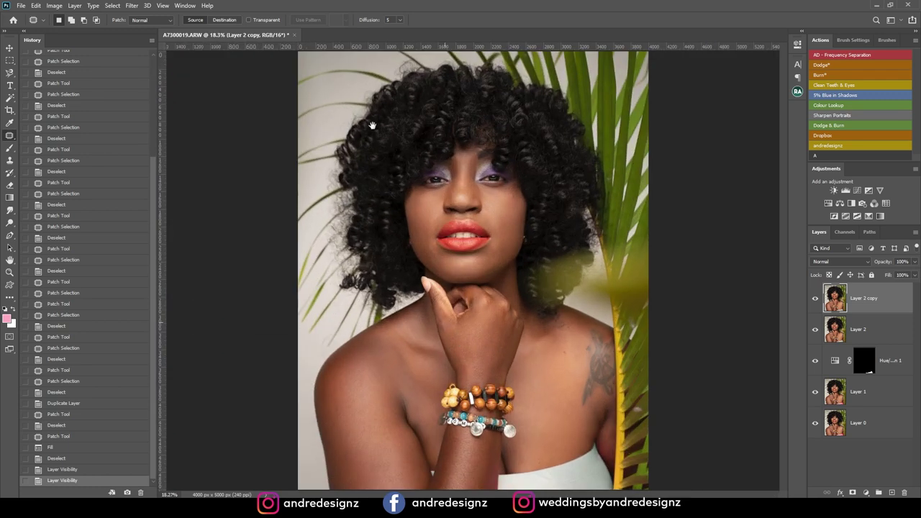
scroll(496, 315, up, 2)
drag(496, 315, 417, 125)
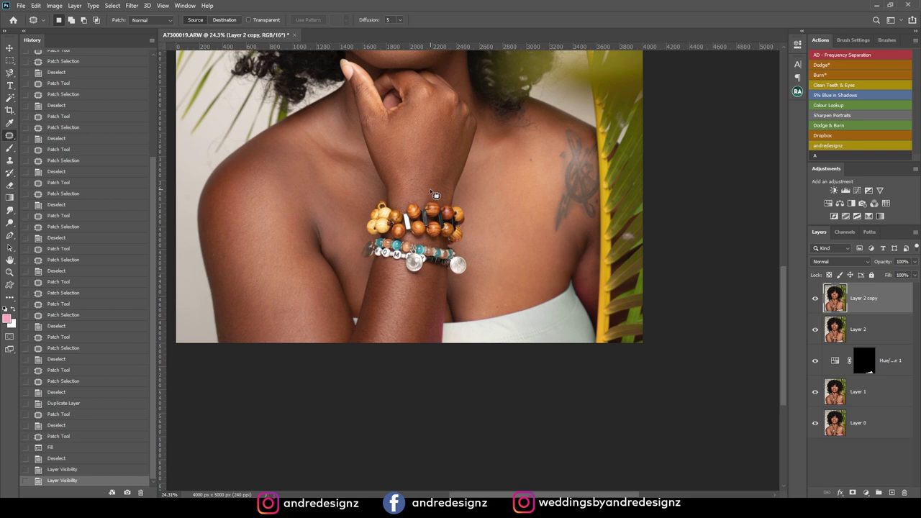
scroll(433, 193, down, 1)
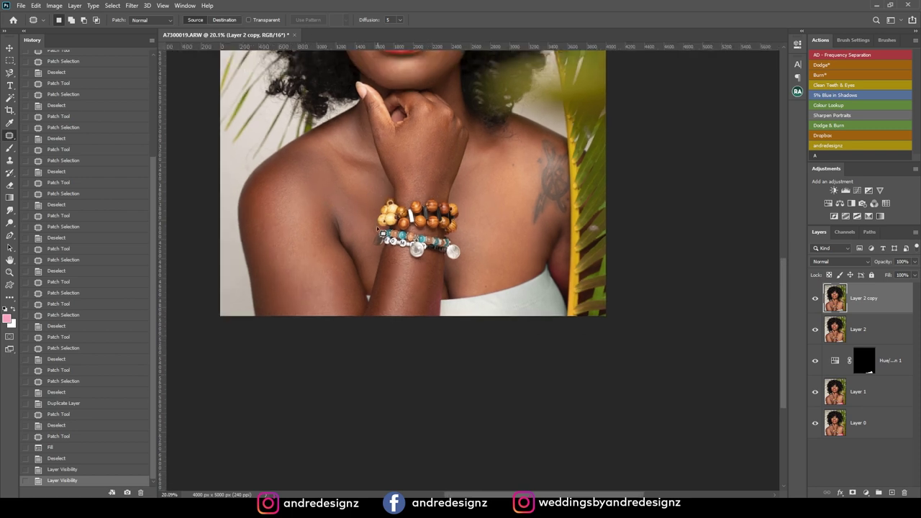
scroll(342, 183, down, 2)
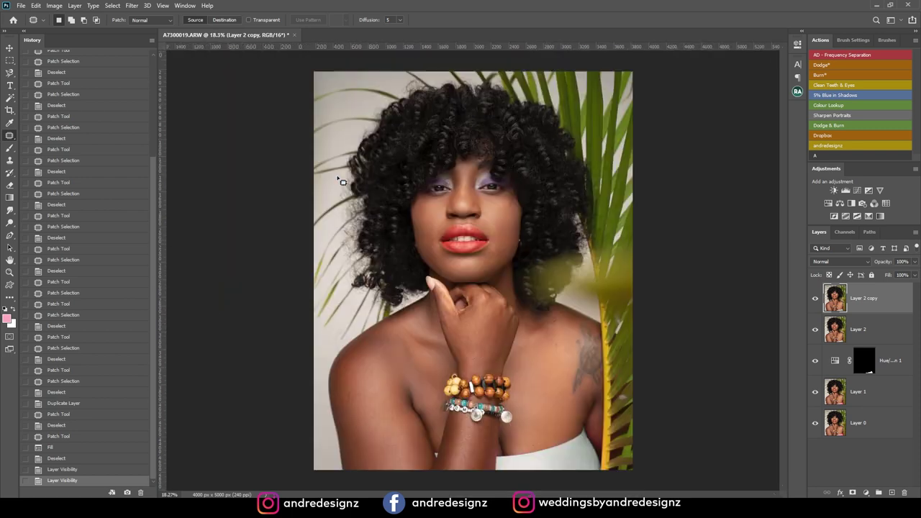
- Run the AD - Frequency Separation action on the retouched portrait with a Gaussian Blur radius of 6.4 pixels
scroll(529, 196, up, 2)
scroll(525, 193, up, 1)
drag(501, 235, 432, 101)
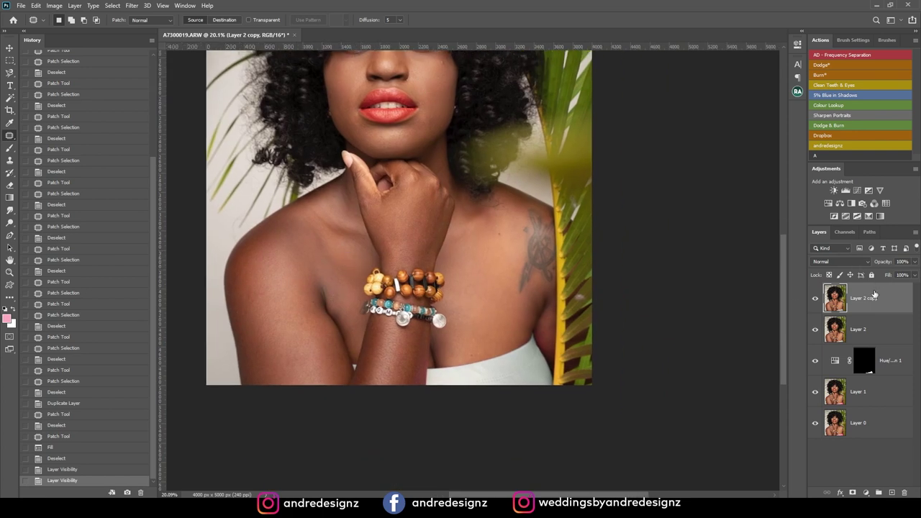
click(854, 55)
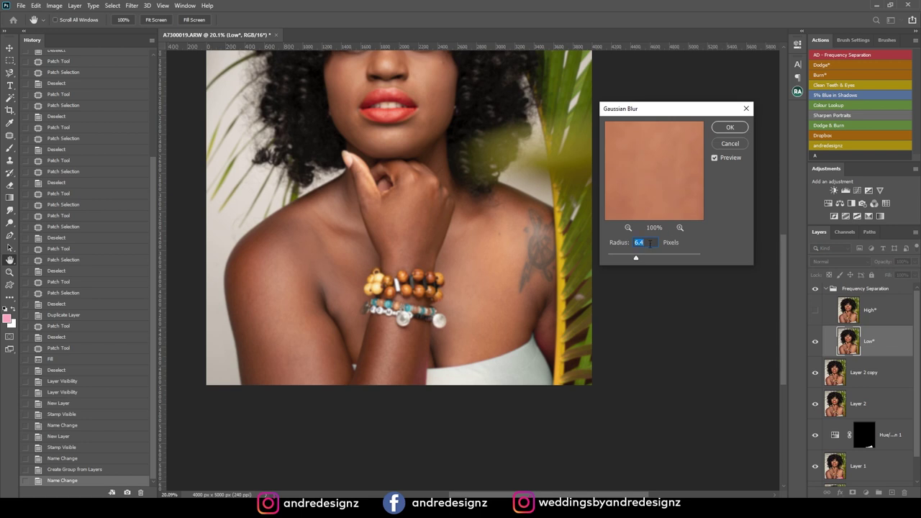
click(729, 127)
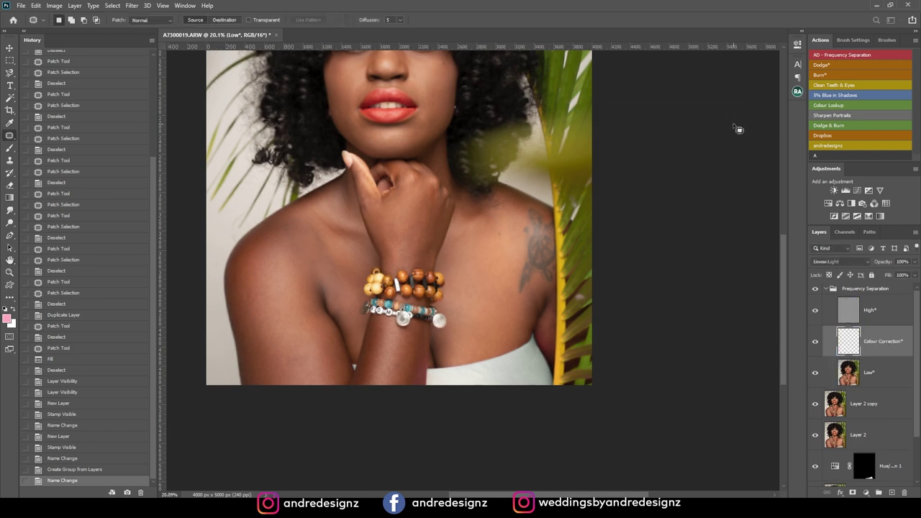
- Switch to the Mixer Brush for blending the skin tones on the chest between the upper arm and the wrist
click(9, 147)
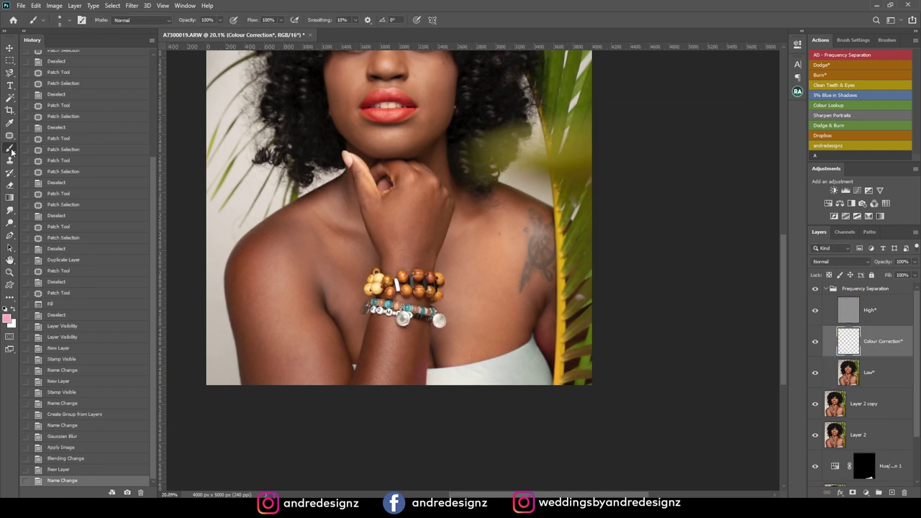
click(48, 158)
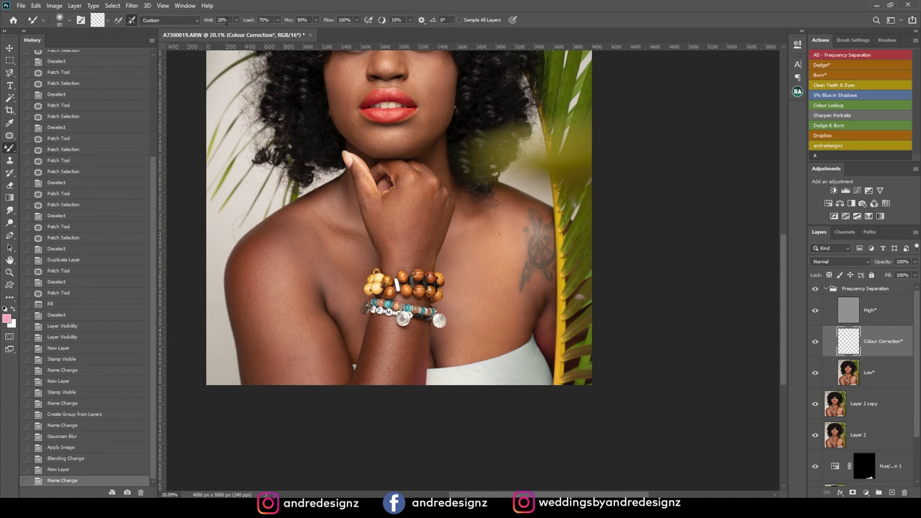
scroll(321, 292, up, 4)
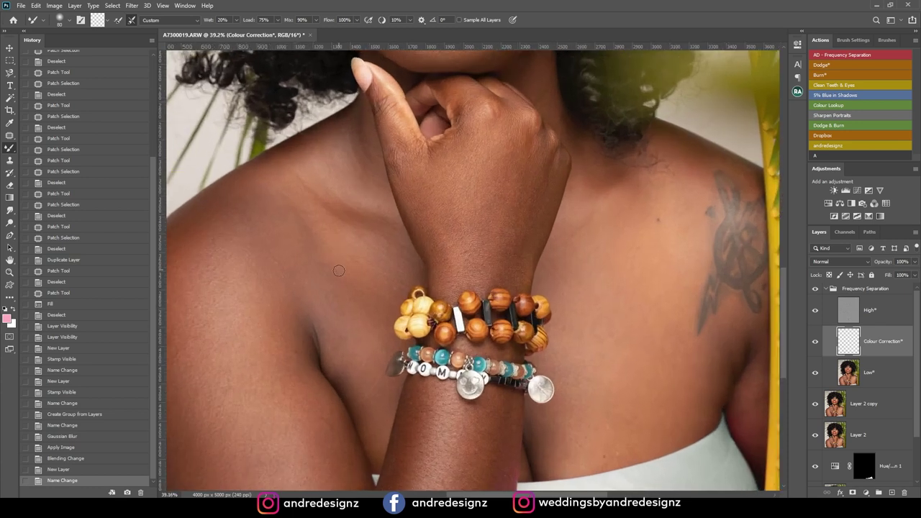
mouse_move(349, 304)
mouse_down()
mouse_move(332, 167)
mouse_move(348, 201)
mouse_up()
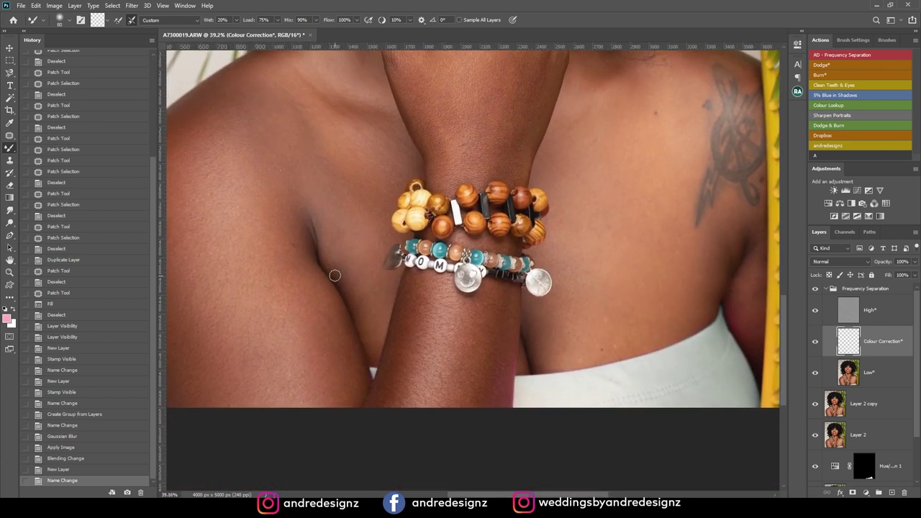
scroll(340, 207, down, 2)
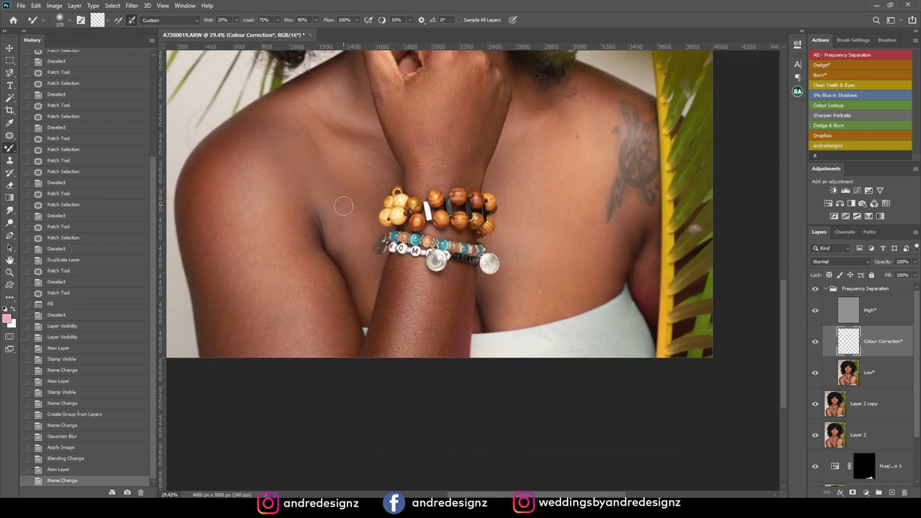
key(bracketright)
key(bracketright)
key(bracketleft)
key(bracketleft)
mouse_move(335, 204)
mouse_down()
mouse_move(345, 177)
mouse_move(339, 153)
mouse_move(332, 162)
mouse_up()
mouse_move(333, 162)
mouse_down()
mouse_move(331, 135)
mouse_move(312, 149)
mouse_move(327, 160)
mouse_up()
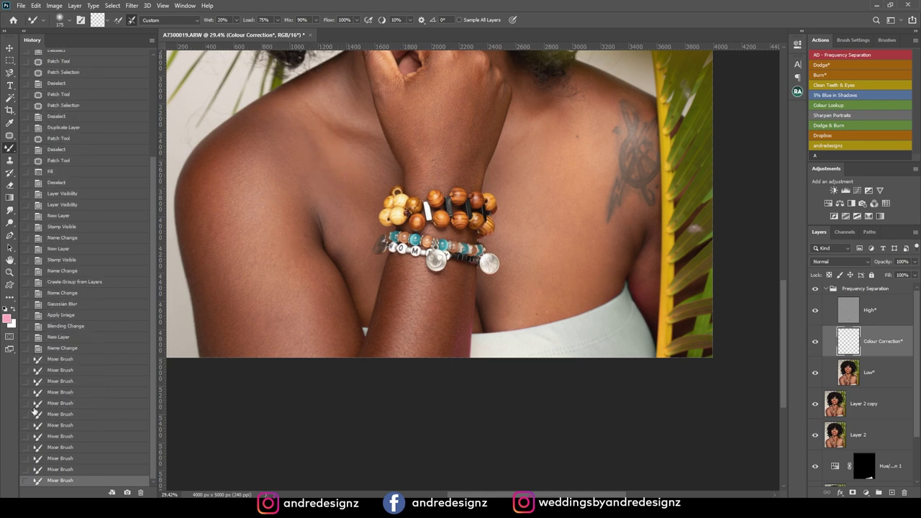
click(72, 348)
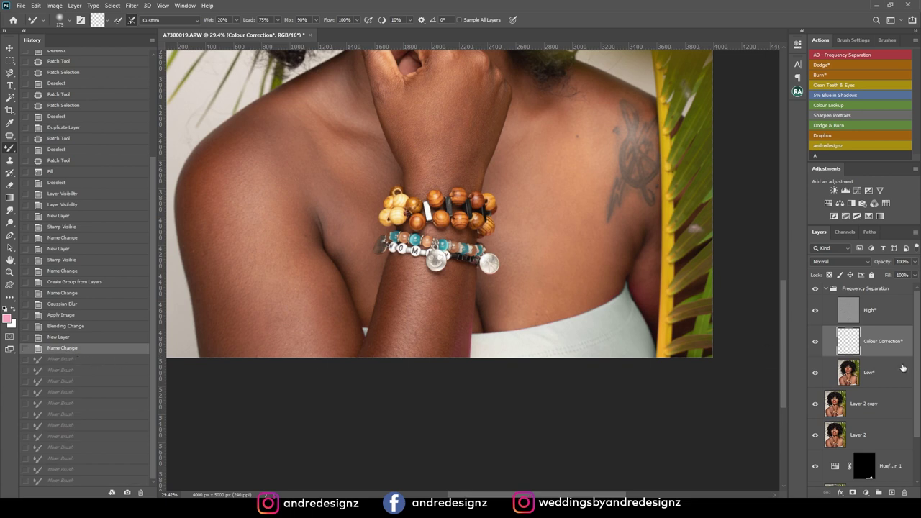
- Blend the skin tones of the upper chest and collarbone beside the raised wrist on the Low* layer with the Mixer Brush
click(872, 373)
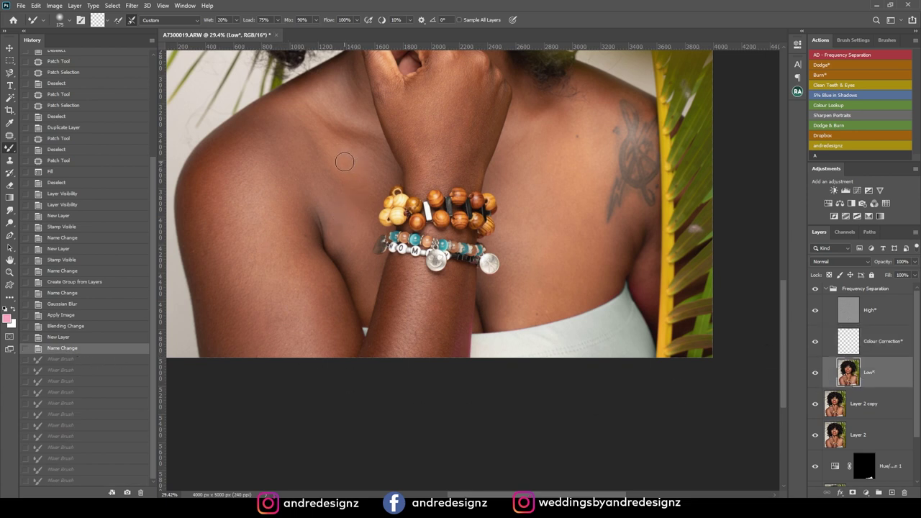
mouse_move(343, 161)
mouse_down()
mouse_move(316, 185)
mouse_move(342, 154)
mouse_move(315, 180)
mouse_move(336, 147)
mouse_move(315, 166)
mouse_move(328, 148)
mouse_move(301, 164)
mouse_move(326, 139)
mouse_move(300, 159)
mouse_move(324, 134)
mouse_move(301, 152)
mouse_move(310, 135)
mouse_move(333, 158)
mouse_move(349, 152)
mouse_move(335, 192)
mouse_move(355, 160)
mouse_move(340, 213)
mouse_move(353, 176)
mouse_move(340, 182)
mouse_move(345, 191)
mouse_move(348, 168)
mouse_move(346, 207)
mouse_move(362, 176)
mouse_move(342, 235)
mouse_move(355, 198)
mouse_move(339, 231)
mouse_move(348, 215)
mouse_move(338, 181)
mouse_move(337, 211)
mouse_move(355, 177)
mouse_move(356, 236)
mouse_move(360, 171)
mouse_up()
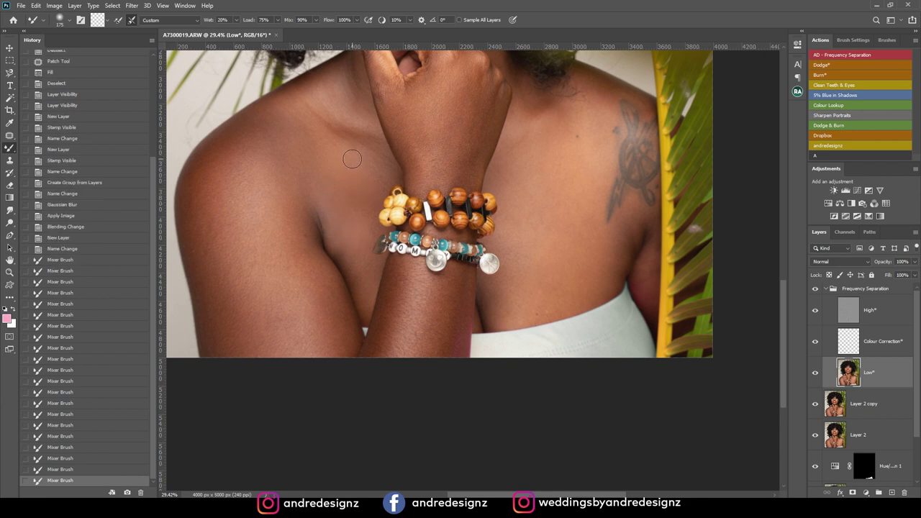
alt+click(355, 156)
alt+click(356, 156)
mouse_move(358, 157)
mouse_down()
mouse_move(366, 208)
mouse_move(374, 173)
mouse_move(364, 199)
mouse_move(351, 165)
mouse_move(348, 222)
mouse_move(332, 139)
mouse_move(315, 167)
mouse_move(316, 132)
mouse_move(304, 150)
mouse_move(313, 125)
mouse_move(293, 156)
mouse_move(293, 109)
mouse_up()
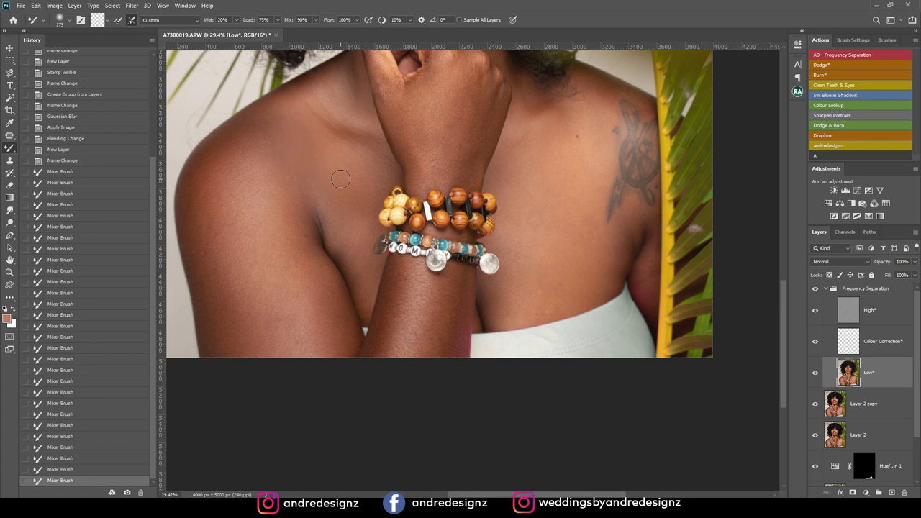
- Smooth the shaded chest skin between the bent arm and the bracelets, and compare the result with the Frequency Separation group hidden
mouse_move(346, 208)
mouse_down()
mouse_move(346, 242)
mouse_move(355, 271)
mouse_move(343, 235)
mouse_move(352, 281)
mouse_up()
drag(350, 240, 375, 298)
drag(368, 254, 378, 296)
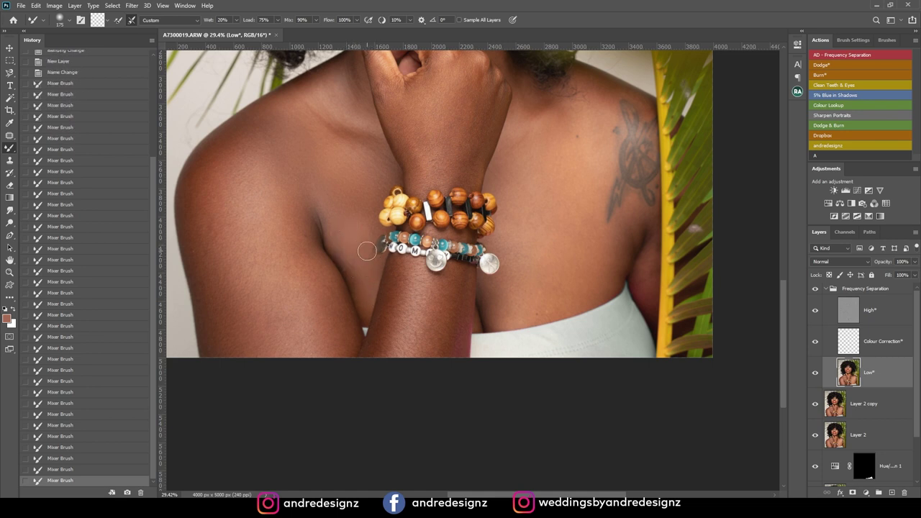
mouse_move(352, 198)
mouse_down()
mouse_move(348, 240)
mouse_move(338, 215)
mouse_up()
drag(341, 176, 334, 172)
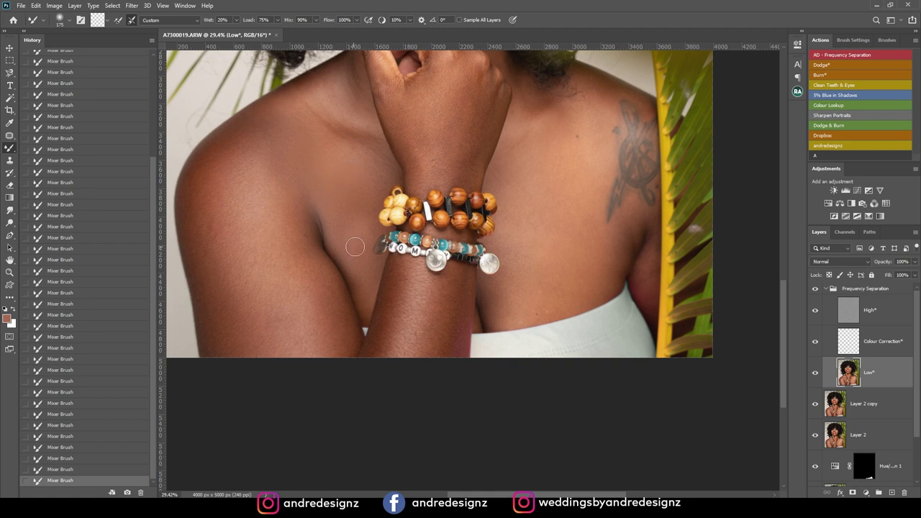
click(815, 289)
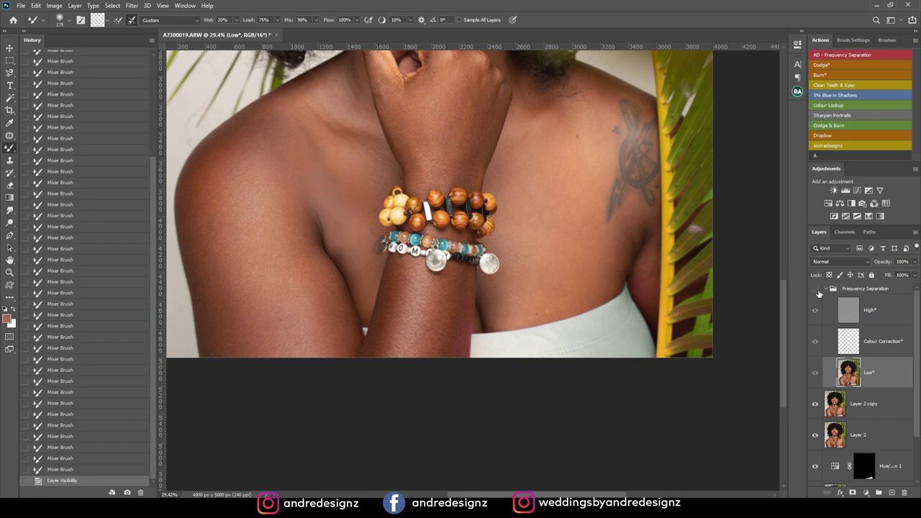
click(816, 289)
- Sample the chest skin beside the tattoo and blend its tones with the Mixer Brush, enlarging the brush to 500 pixels
drag(567, 146, 445, 206)
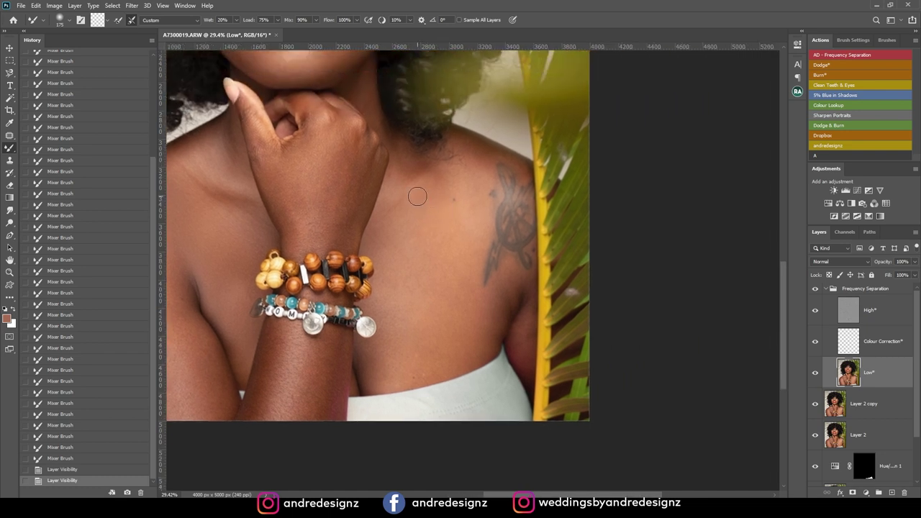
alt+click(418, 184)
mouse_move(424, 187)
mouse_down()
mouse_move(469, 184)
mouse_move(428, 192)
mouse_move(468, 196)
mouse_move(425, 184)
mouse_move(485, 183)
mouse_move(428, 182)
mouse_move(472, 182)
mouse_move(437, 187)
mouse_move(480, 166)
mouse_move(435, 199)
mouse_move(490, 194)
mouse_move(435, 207)
mouse_move(474, 205)
mouse_move(429, 227)
mouse_move(472, 223)
mouse_move(481, 275)
mouse_up()
mouse_move(472, 308)
mouse_down()
mouse_move(458, 282)
mouse_move(502, 311)
mouse_move(492, 294)
mouse_move(514, 304)
mouse_move(509, 272)
mouse_move(495, 324)
mouse_up()
key(bracketright)
key(bracketright)
key(bracketright)
key(bracketright)
key(bracketright)
drag(443, 274, 447, 290)
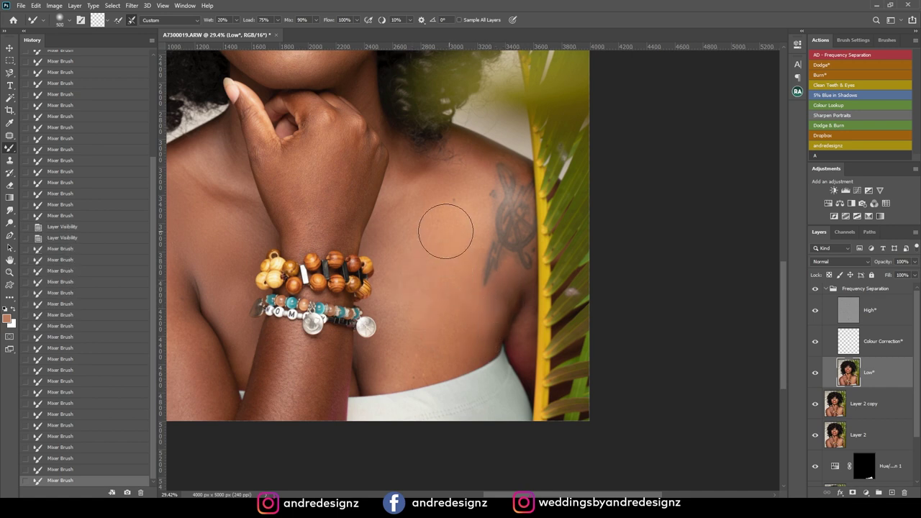
- Even out the lower chest above the white top and the skin near the underarm, reducing the Mixer Brush to 175 pixels
mouse_move(445, 231)
mouse_down()
mouse_move(421, 301)
mouse_move(437, 333)
mouse_up()
mouse_move(436, 282)
mouse_down()
mouse_move(423, 345)
mouse_move(417, 293)
mouse_move(417, 341)
mouse_up()
key(bracketleft)
key(bracketleft)
key(bracketleft)
mouse_move(470, 308)
mouse_down()
mouse_move(461, 269)
mouse_move(493, 320)
mouse_move(482, 328)
mouse_move(494, 332)
mouse_move(487, 321)
mouse_move(457, 344)
mouse_move(468, 330)
mouse_move(452, 343)
mouse_move(456, 318)
mouse_move(485, 331)
mouse_move(471, 336)
mouse_move(498, 306)
mouse_move(503, 316)
mouse_move(504, 294)
mouse_move(523, 287)
mouse_move(480, 349)
mouse_move(490, 326)
mouse_move(448, 362)
mouse_move(481, 328)
mouse_move(436, 354)
mouse_move(499, 291)
mouse_move(476, 309)
mouse_move(518, 282)
mouse_move(495, 291)
mouse_move(498, 306)
mouse_move(524, 290)
mouse_move(483, 317)
mouse_move(519, 270)
mouse_up()
key(bracketleft)
key(bracketleft)
mouse_move(507, 311)
mouse_down()
mouse_move(513, 305)
mouse_move(504, 307)
mouse_up()
mouse_move(437, 349)
mouse_down()
mouse_move(441, 330)
mouse_move(408, 357)
mouse_up()
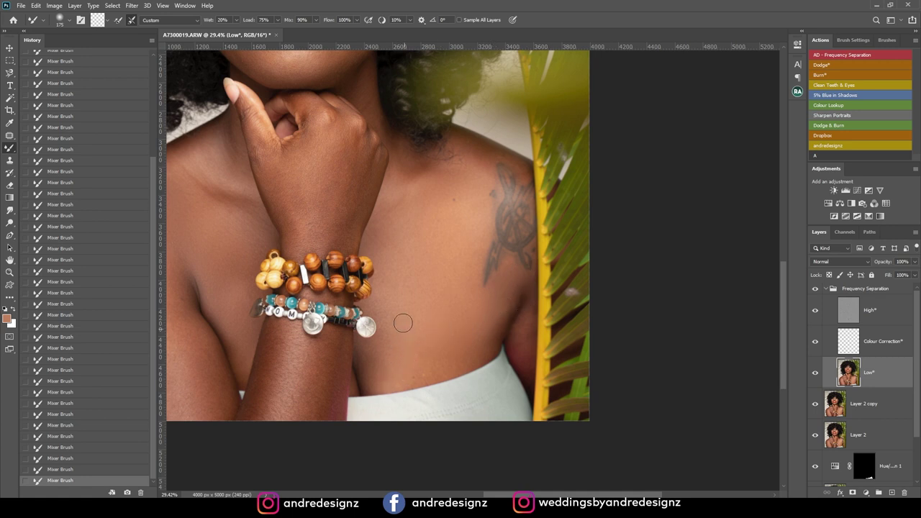
- Soften the tone transitions on the bent arm's shoulder with the Mixer Brush and check the neck, face and chest
mouse_move(405, 266)
mouse_down()
mouse_move(468, 110)
mouse_move(545, 160)
mouse_move(627, 285)
mouse_up()
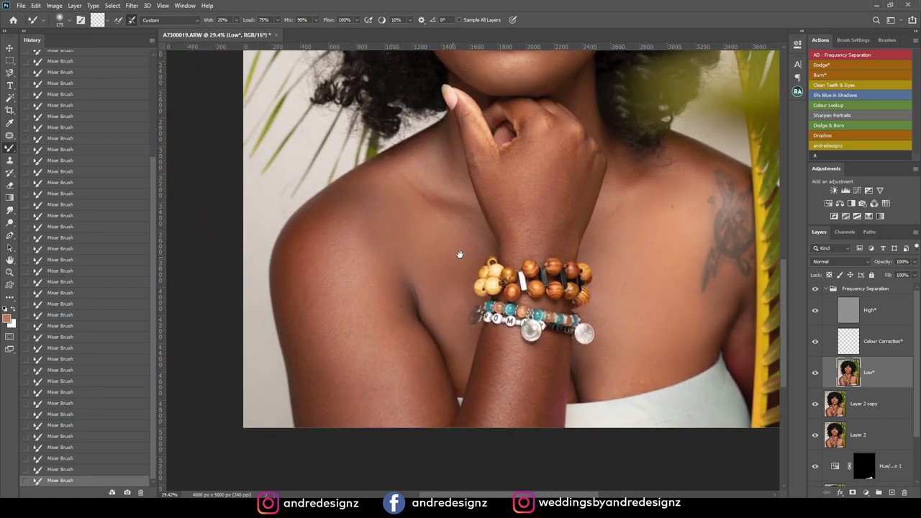
mouse_move(374, 193)
mouse_down()
mouse_move(357, 182)
mouse_move(374, 206)
mouse_up()
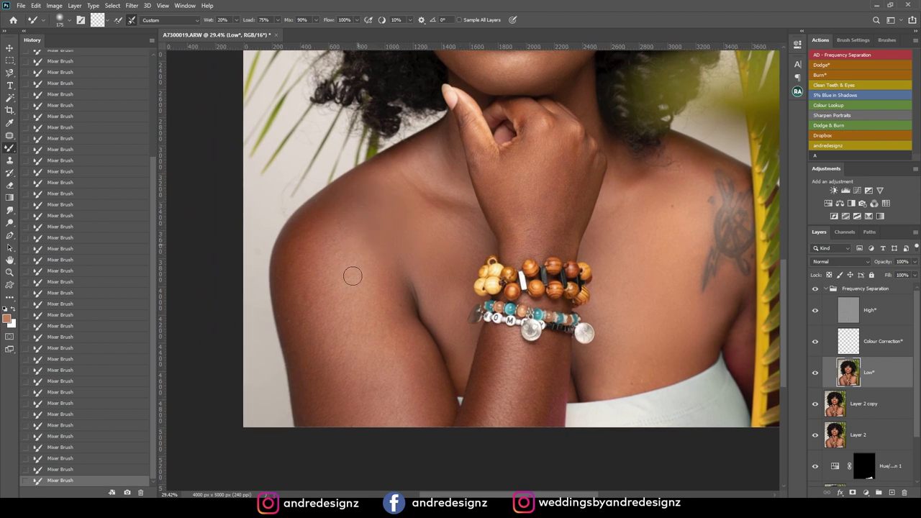
drag(433, 288, 360, 260)
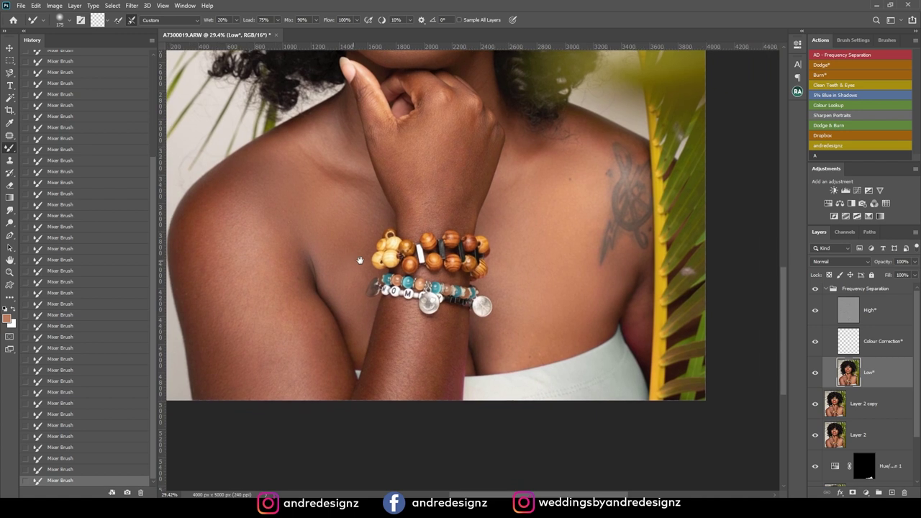
drag(427, 155, 401, 311)
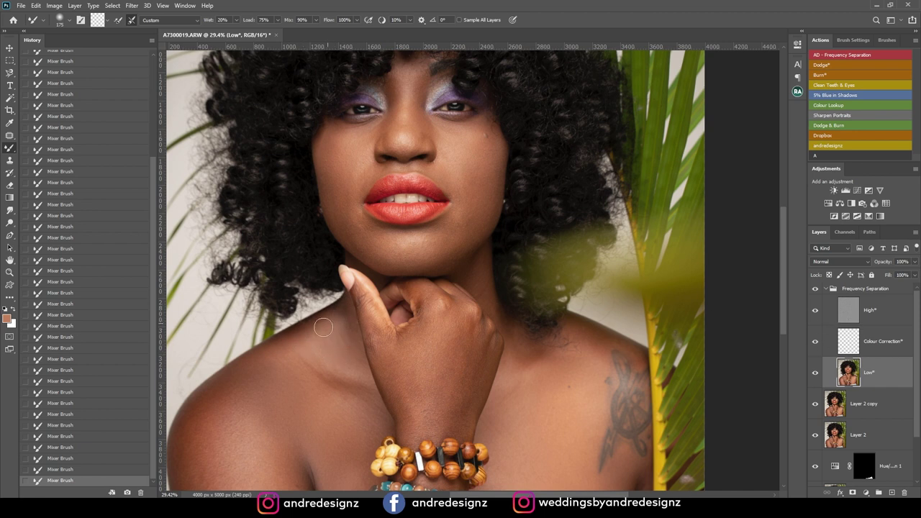
drag(338, 341, 223, 240)
drag(288, 229, 338, 348)
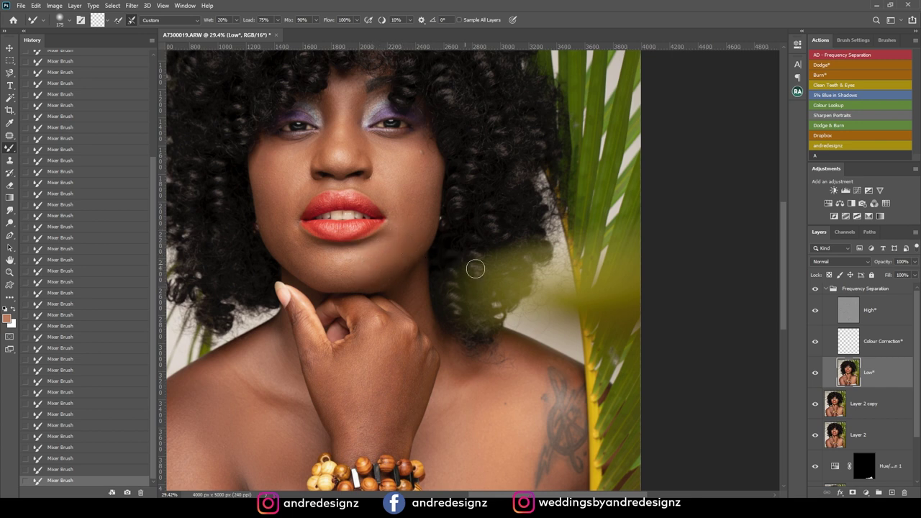
drag(456, 342, 454, 165)
mouse_move(370, 282)
mouse_down()
mouse_move(422, 231)
mouse_move(441, 185)
mouse_up()
- Select the Colour Correction* layer and set up the regular Brush tool with a flow of 1%
click(867, 352)
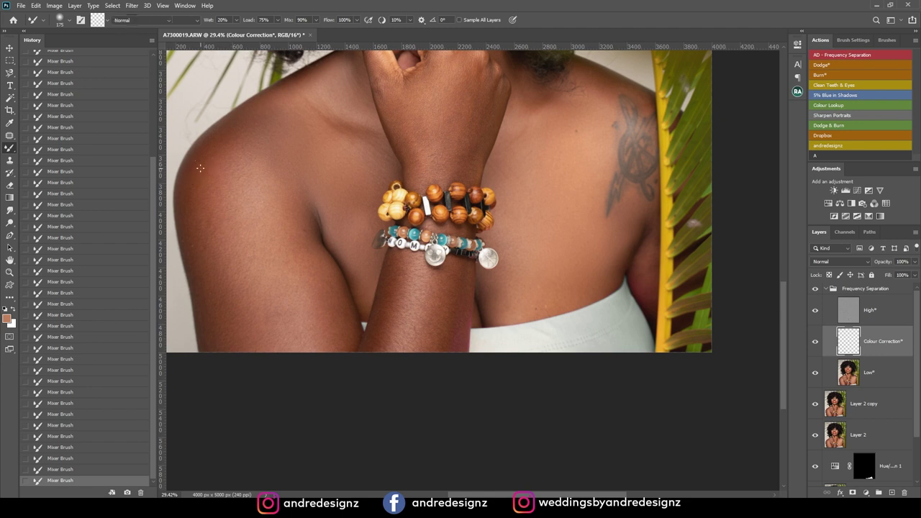
key(shift+b)
click(281, 20)
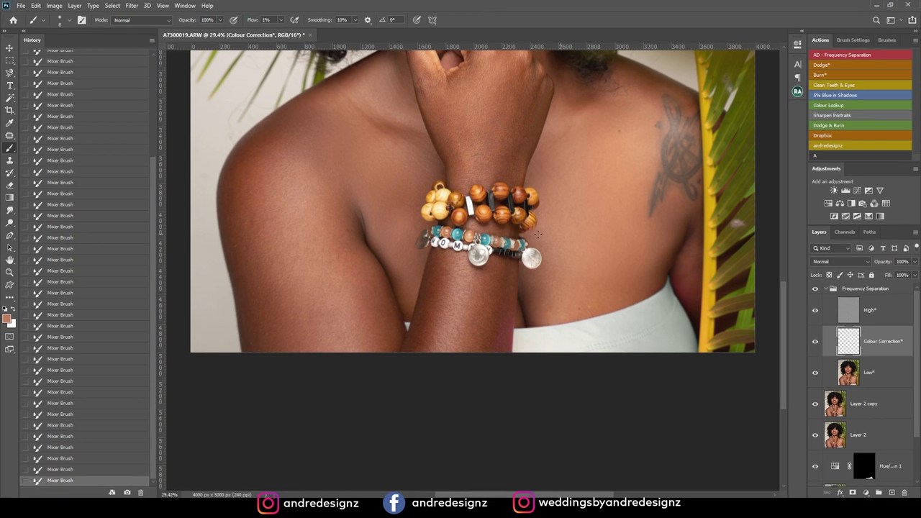
drag(456, 141, 450, 296)
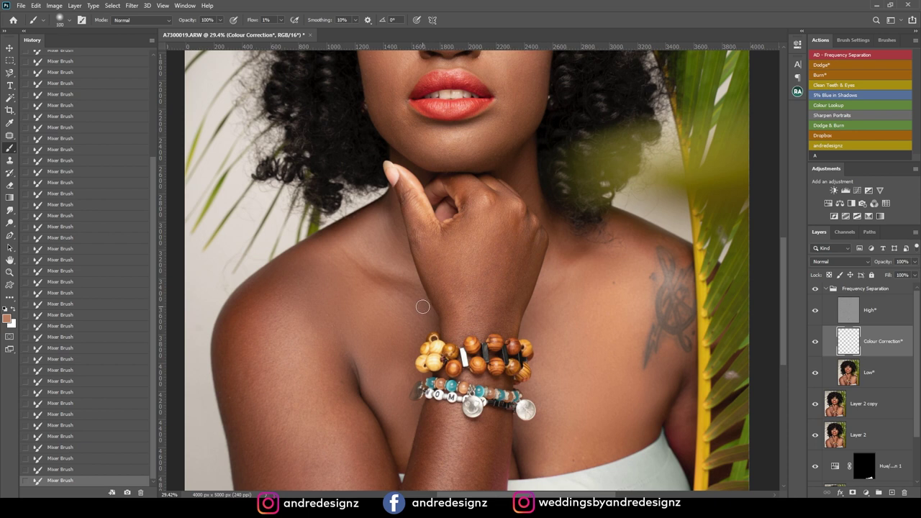
- Paint skin colour over the chest between the bent arm and the bracelets with a 200-pixel brush, and compare with the layer hidden
drag(416, 303, 431, 327)
mouse_move(427, 324)
mouse_down()
mouse_move(410, 295)
mouse_move(429, 311)
mouse_move(415, 316)
mouse_move(413, 340)
mouse_up()
mouse_move(413, 341)
mouse_down()
mouse_move(421, 319)
mouse_move(407, 370)
mouse_up()
key(bracketright)
key(bracketright)
key(bracketright)
mouse_move(398, 331)
mouse_down()
mouse_move(397, 360)
mouse_move(399, 334)
mouse_up()
drag(394, 387, 392, 374)
drag(390, 384, 400, 382)
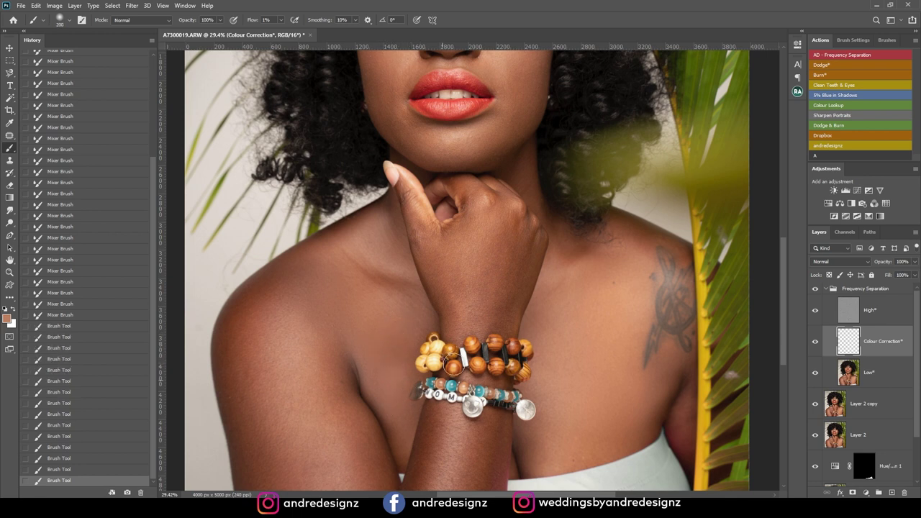
click(814, 342)
click(814, 343)
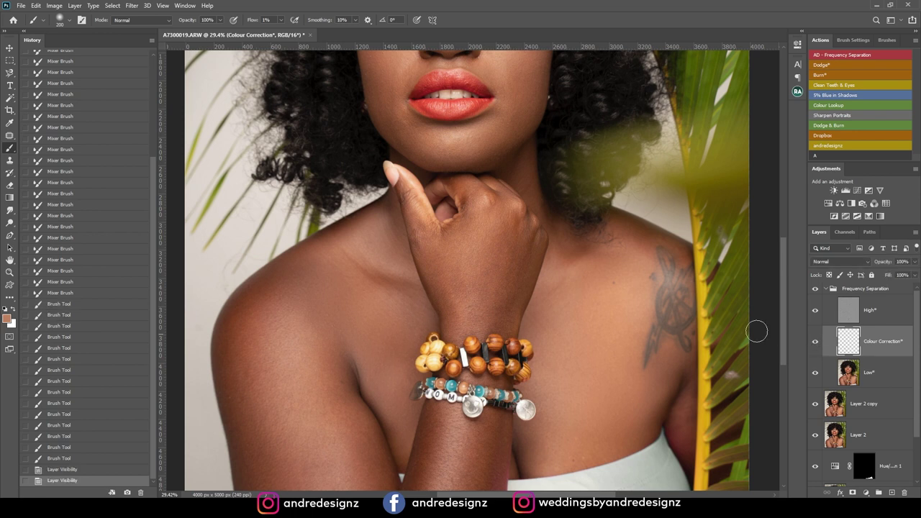
- Sample the skin tone on the tattoo side of the chest and paint it over the shadowed skin beside the wrist and bracelets
alt+click(576, 350)
mouse_move(553, 312)
mouse_down()
mouse_move(535, 341)
mouse_move(553, 302)
mouse_up()
drag(553, 302, 535, 338)
drag(537, 336, 564, 319)
click(554, 367)
click(563, 379)
click(550, 413)
click(549, 435)
click(540, 429)
drag(539, 429, 547, 448)
drag(546, 447, 562, 432)
mouse_move(569, 422)
mouse_down()
mouse_move(557, 366)
mouse_move(569, 223)
mouse_move(531, 234)
mouse_up()
scroll(507, 227, up, 3)
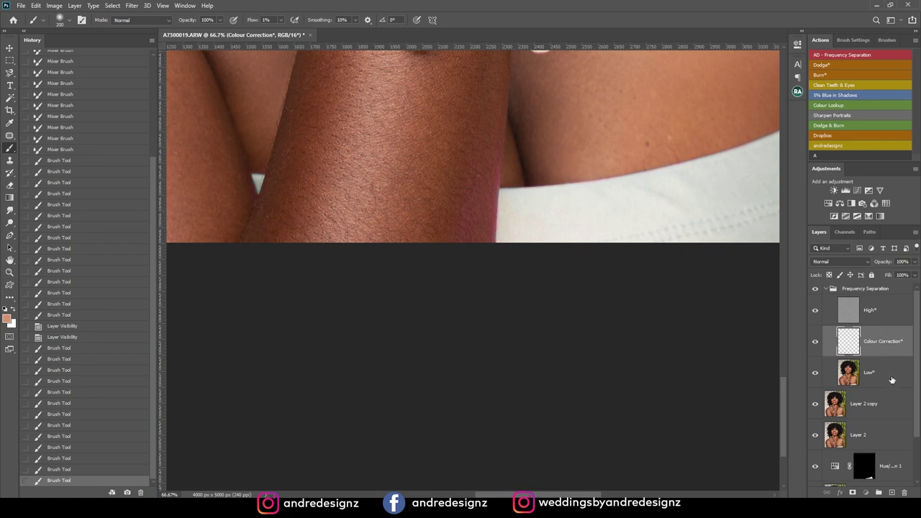
click(889, 493)
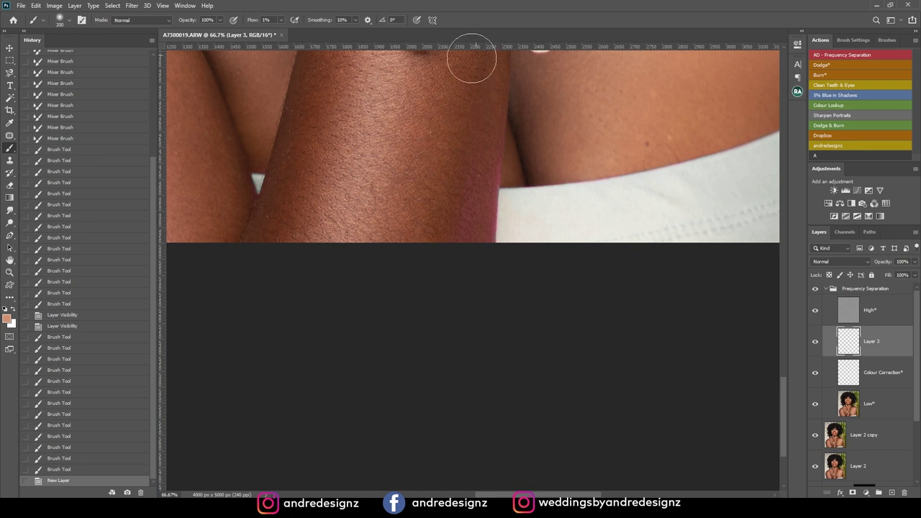
alt+click(487, 192)
key(bracketleft)
key(bracketleft)
key(bracketleft)
key(bracketleft)
key(bracketleft)
key(bracketleft)
key(bracketleft)
click(485, 228)
click(817, 343)
click(816, 345)
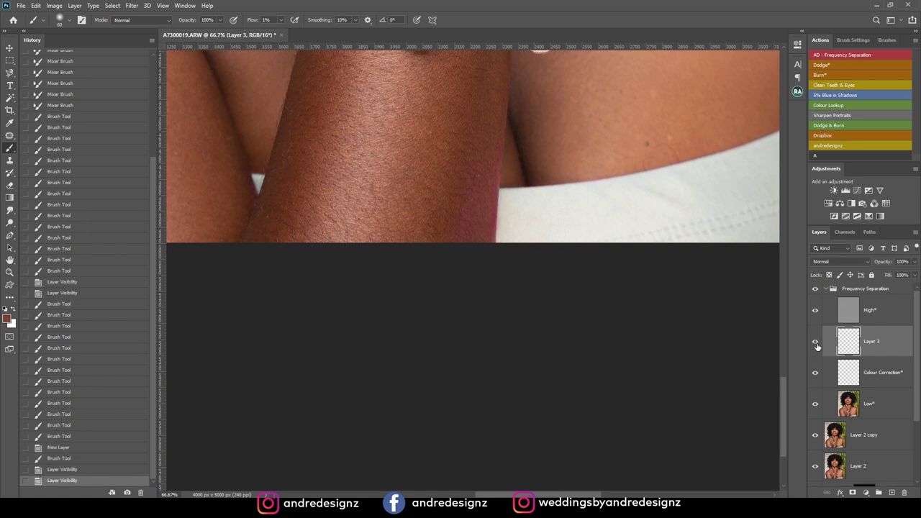
key(Delete)
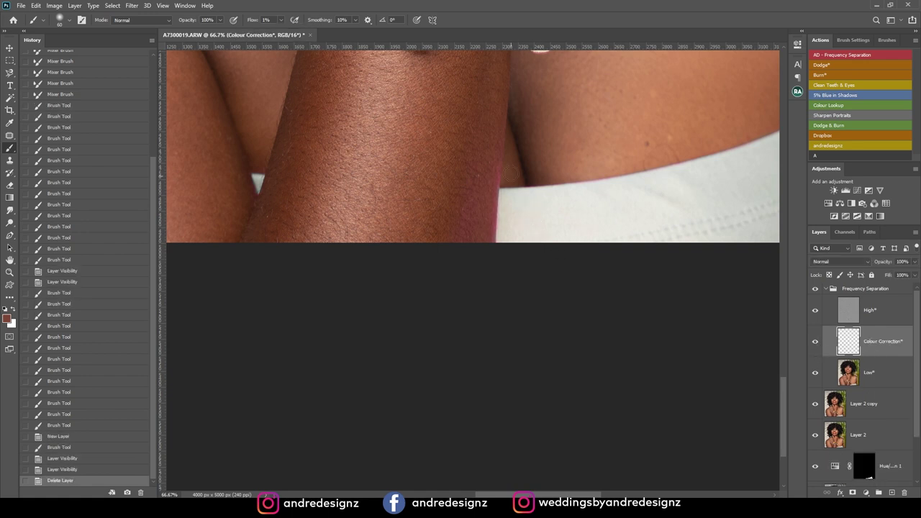
- Patch the texture of the pink patch on the forearm's edge beside the white top, using the High* layer
click(885, 313)
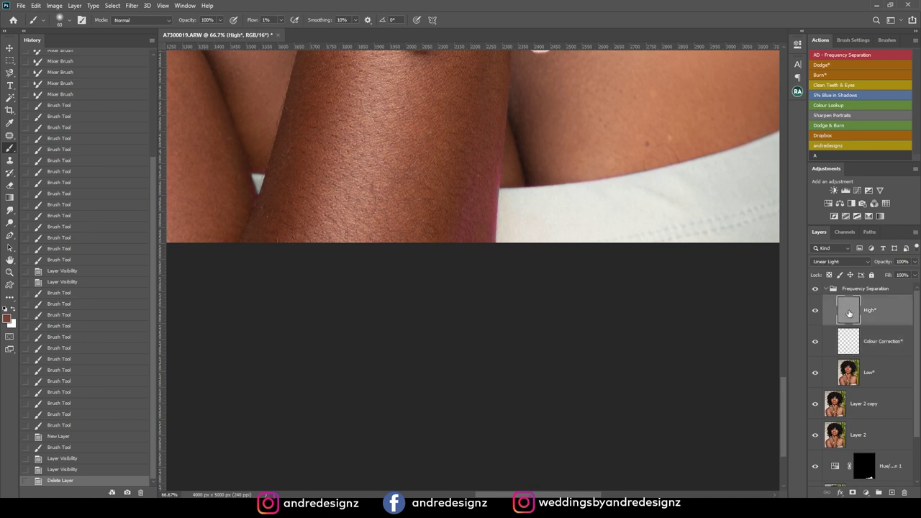
key(j)
drag(455, 178, 484, 164)
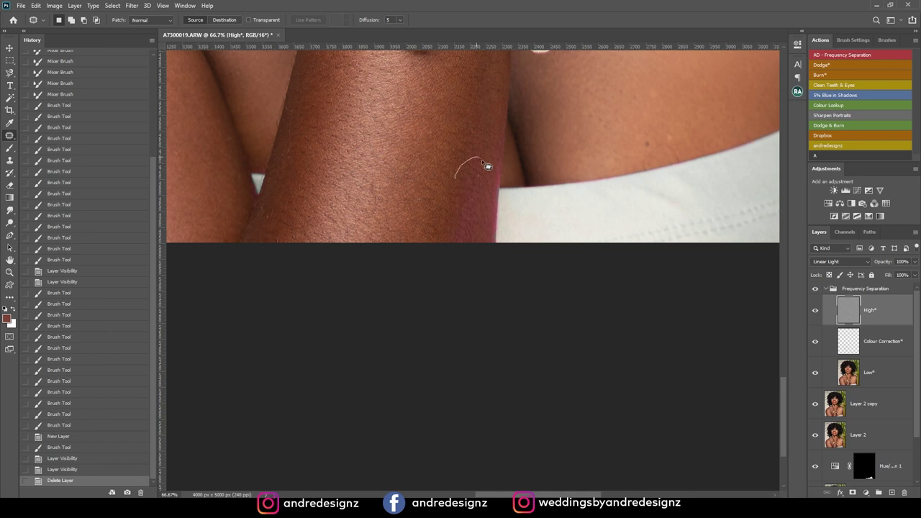
mouse_move(473, 256)
mouse_down()
mouse_move(442, 239)
mouse_move(468, 209)
mouse_move(474, 134)
mouse_up()
click(560, 224)
key(ctrl+z)
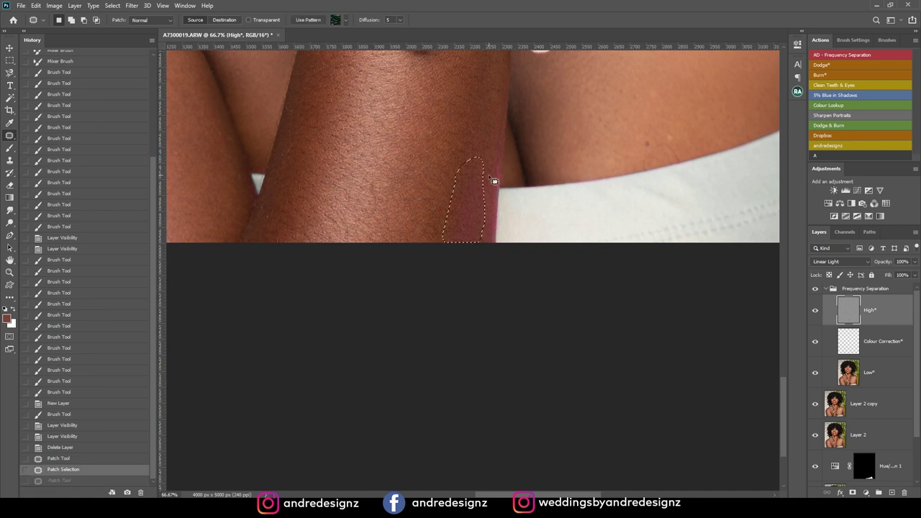
- Patch the same forearm area on the Low* layer with skin from above, deselect, and compare with the Frequency Separation group hidden
click(826, 375)
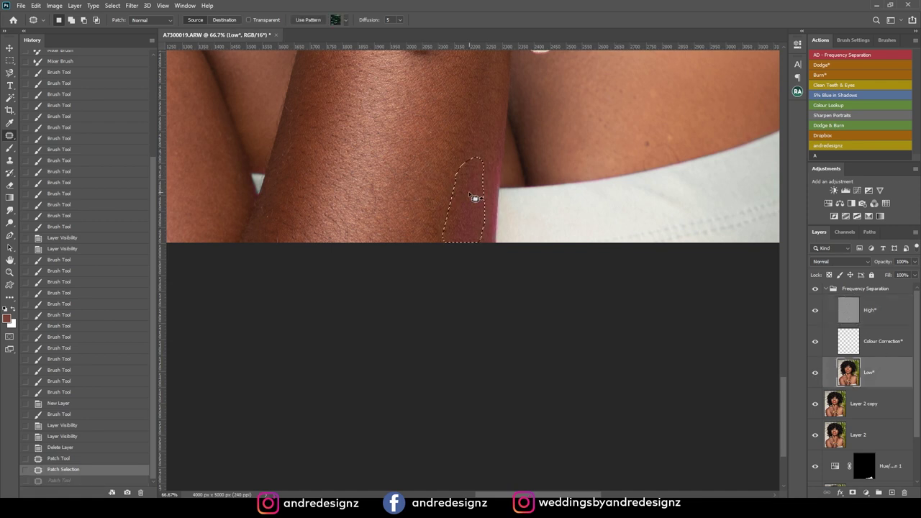
drag(466, 184, 473, 135)
key(ctrl+d)
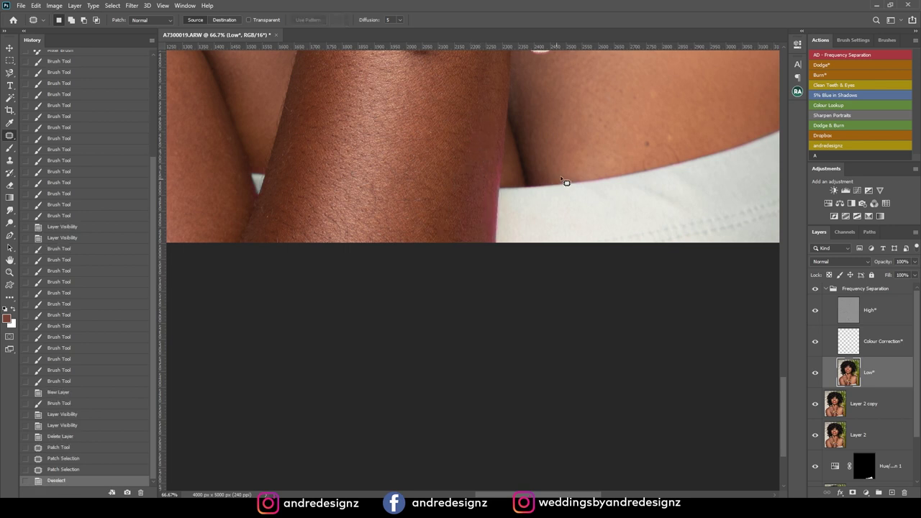
click(815, 289)
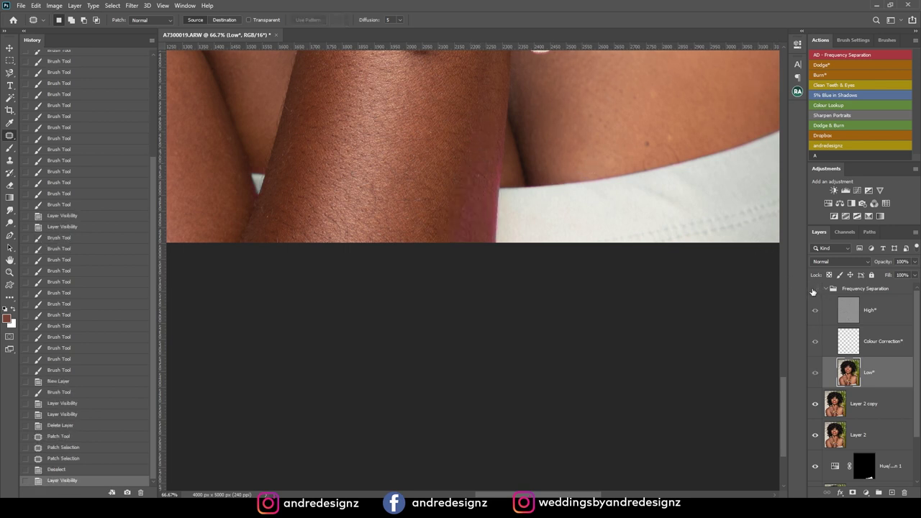
click(814, 289)
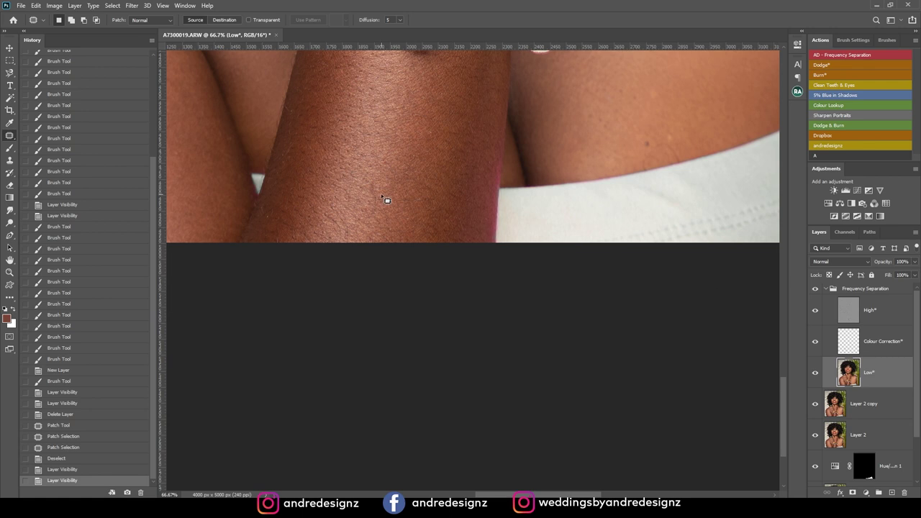
- Try to blend away the remaining pink fringe on the forearm with a small Mixer Brush on the High* layer
key(ctrl+plus)
key(ctrl+minus)
key(ctrl+plus)
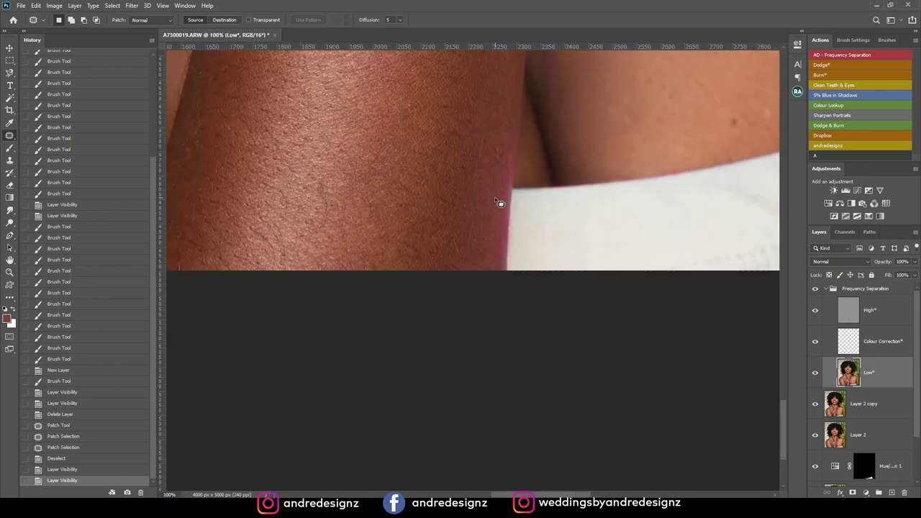
click(846, 313)
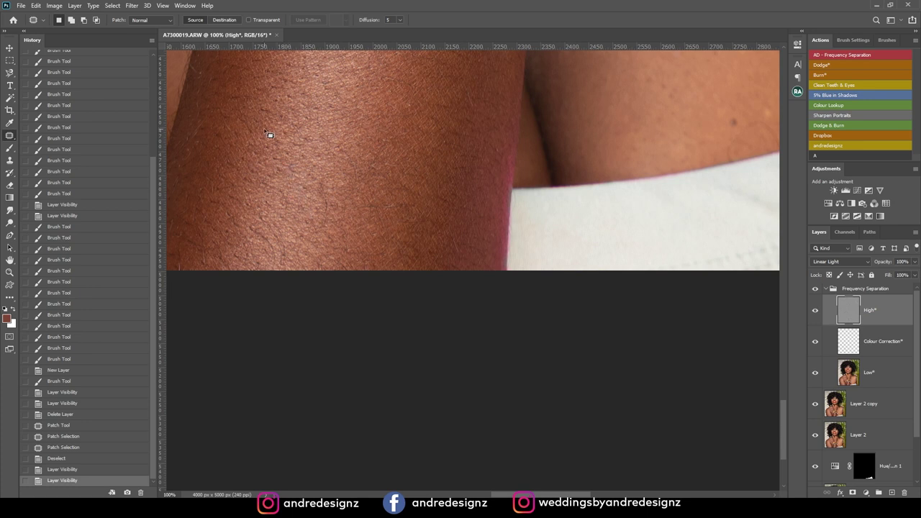
key(b)
key(bracketleft)
key(bracketleft)
key(bracketleft)
key(bracketleft)
key(bracketleft)
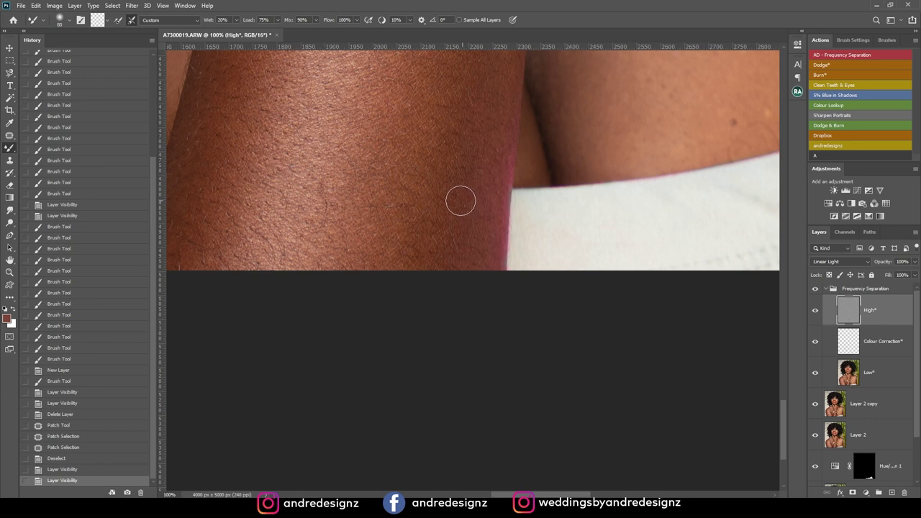
drag(500, 205, 515, 189)
mouse_move(514, 189)
mouse_down()
mouse_move(492, 177)
mouse_move(510, 162)
mouse_up()
mouse_move(510, 162)
mouse_down()
mouse_move(490, 145)
mouse_move(504, 203)
mouse_move(477, 212)
mouse_up()
mouse_move(512, 218)
mouse_down()
mouse_move(476, 211)
mouse_move(526, 263)
mouse_move(479, 258)
mouse_up()
mouse_move(479, 258)
mouse_down()
mouse_move(503, 261)
mouse_move(474, 173)
mouse_move(490, 125)
mouse_up()
mouse_move(489, 125)
mouse_down()
mouse_move(515, 150)
mouse_move(533, 142)
mouse_move(508, 97)
mouse_move(487, 117)
mouse_up()
mouse_move(487, 116)
mouse_down()
mouse_move(504, 197)
mouse_move(505, 243)
mouse_move(492, 265)
mouse_move(512, 293)
mouse_up()
scroll(518, 277, down, 2)
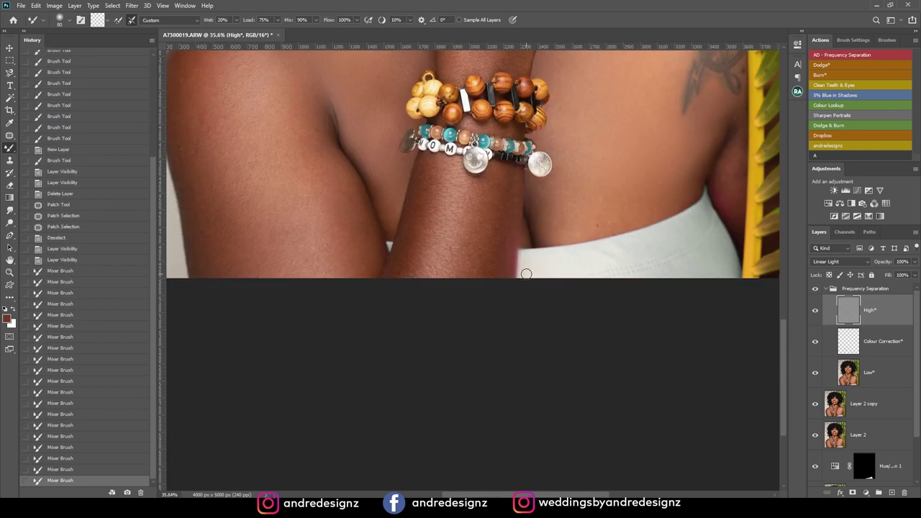
- Revert the history to the state before the Mixer Brush strokes on the forearm
click(70, 458)
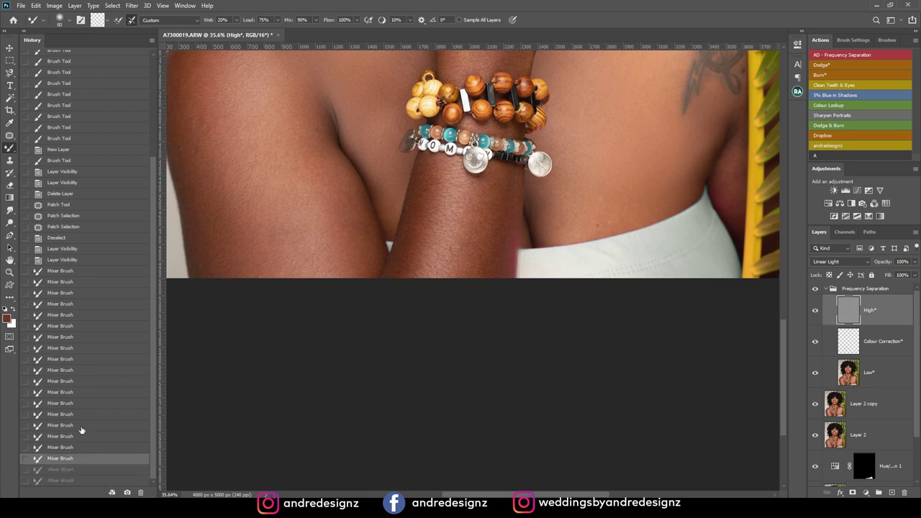
click(87, 404)
click(88, 338)
click(91, 281)
scroll(113, 267, up, 2)
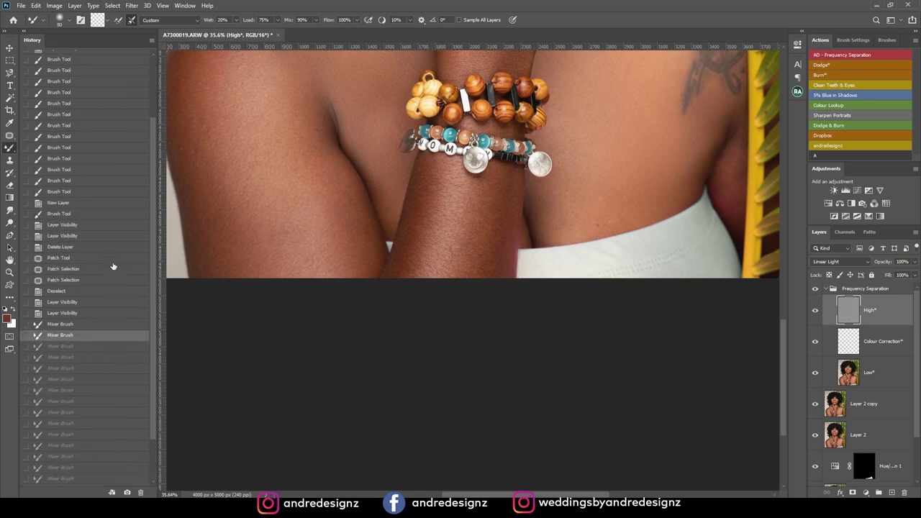
click(75, 279)
click(70, 294)
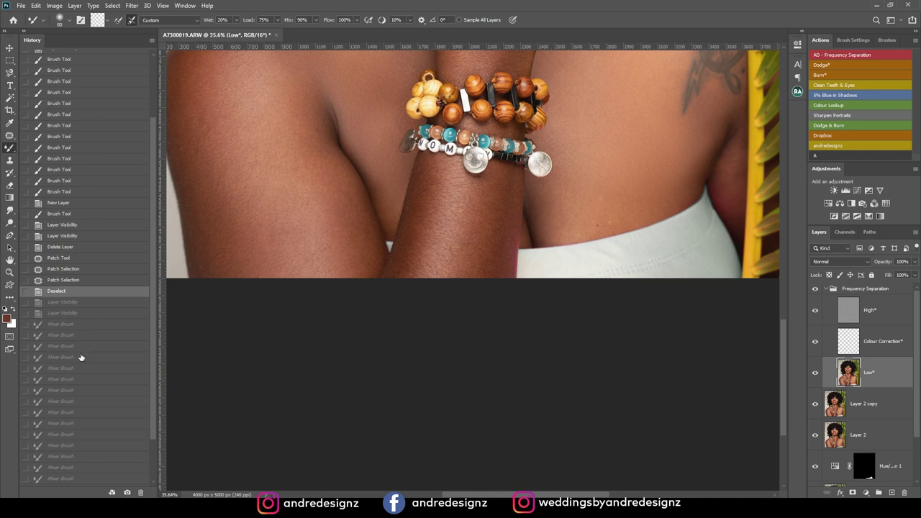
click(70, 314)
- Set up the Clone Stamp tool with a 100-pixel brush for the forearm's pink edge
scroll(517, 229, up, 5)
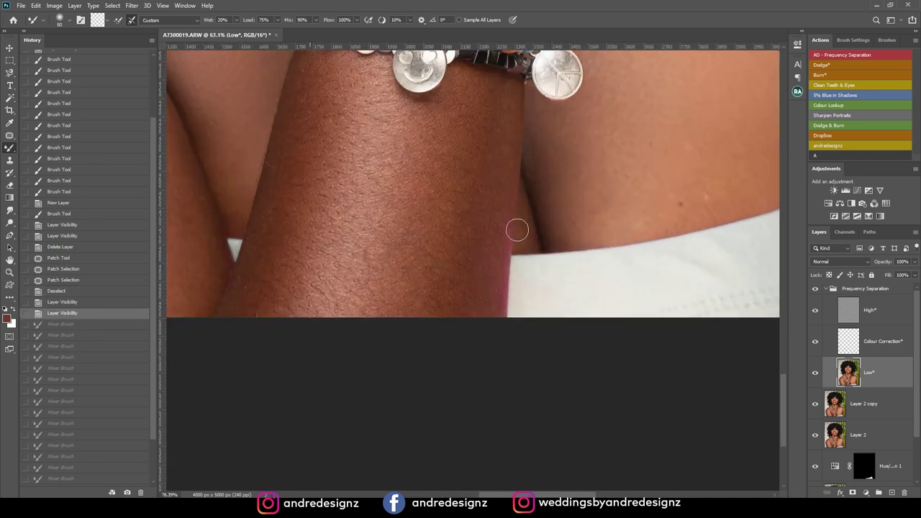
scroll(517, 228, down, 1)
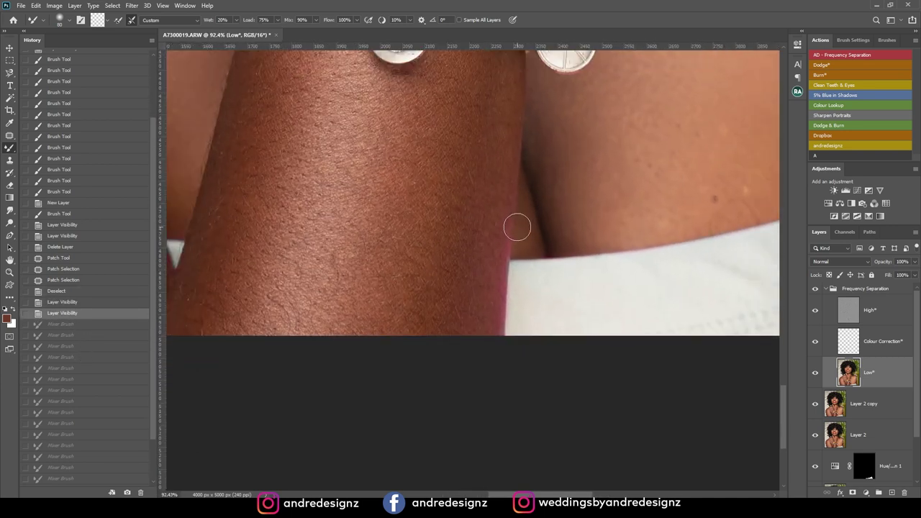
click(10, 160)
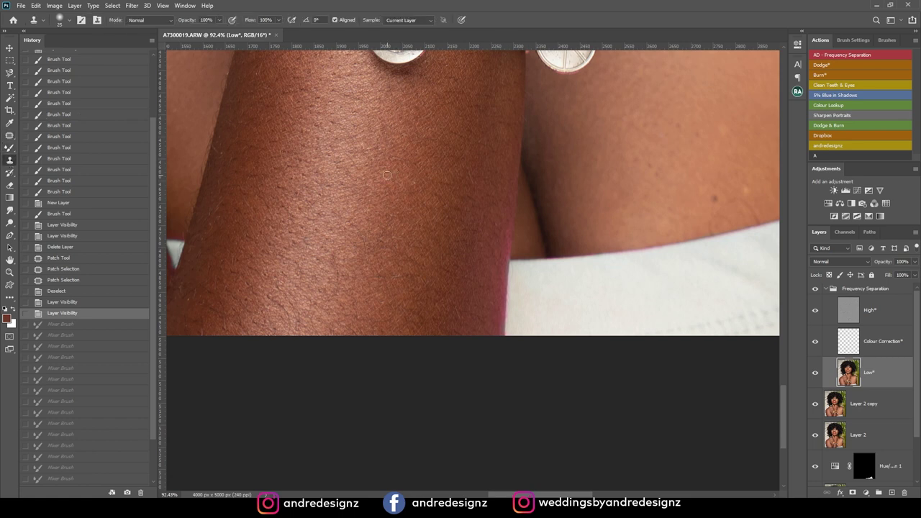
key(bracketright)
key(bracketright)
key(bracketright)
key(bracketright)
key(bracketright)
key(bracketright)
- Try cloning forearm skin over the pink edge on the Low* layer and on the High* layer, undoing each stroke
alt+click(489, 181)
drag(507, 195, 491, 342)
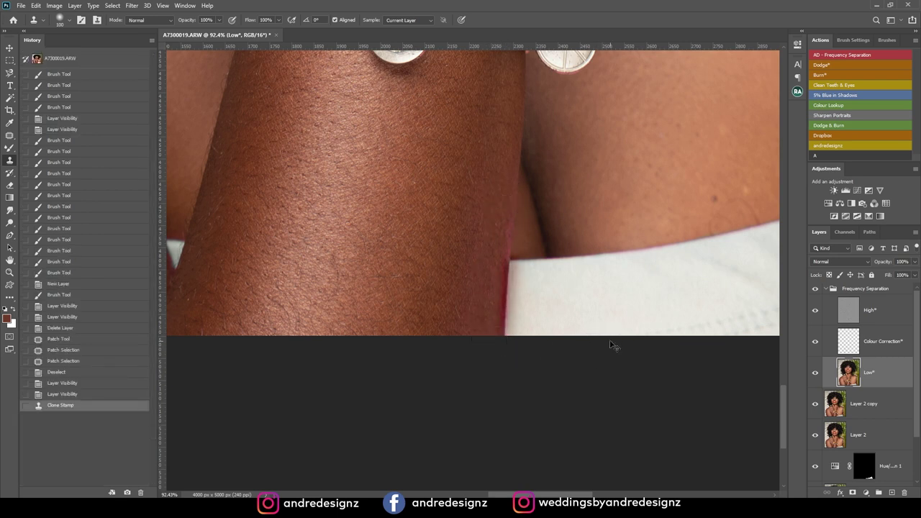
key(ctrl+z)
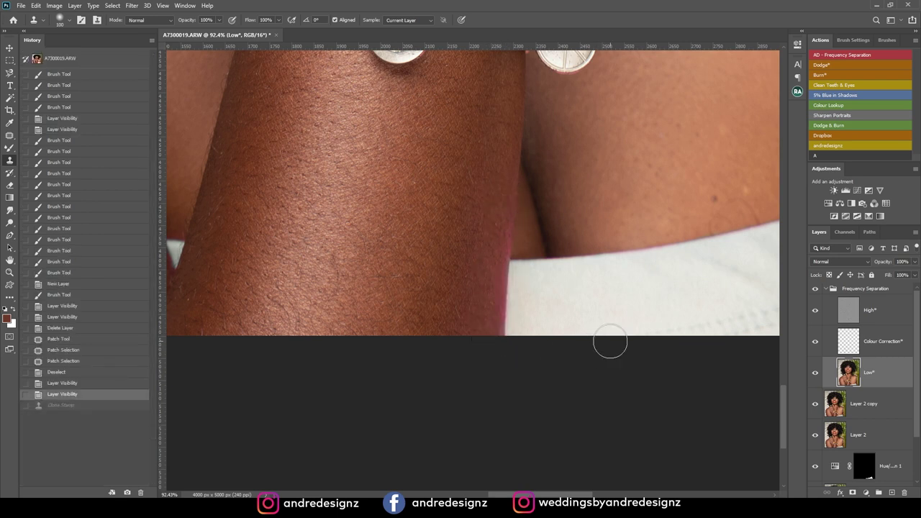
click(872, 321)
mouse_move(507, 209)
mouse_down()
mouse_move(497, 210)
mouse_move(494, 253)
mouse_up()
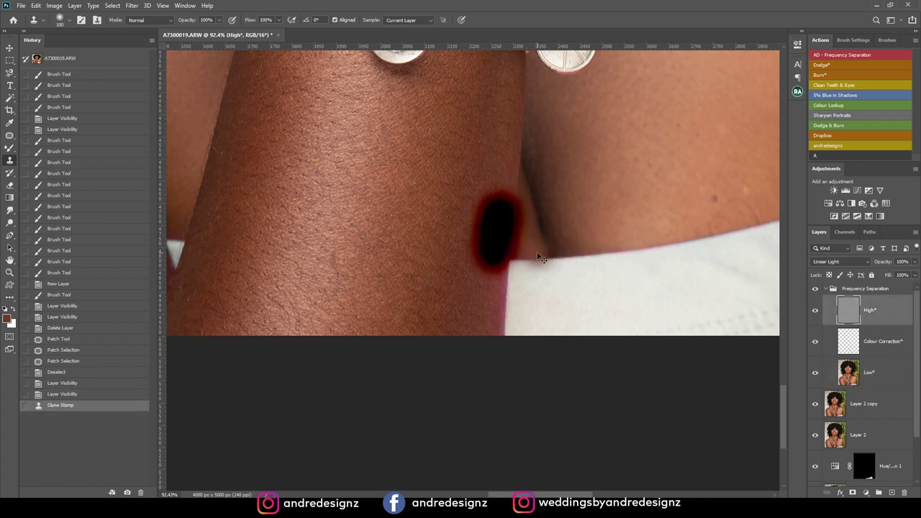
key(ctrl+z)
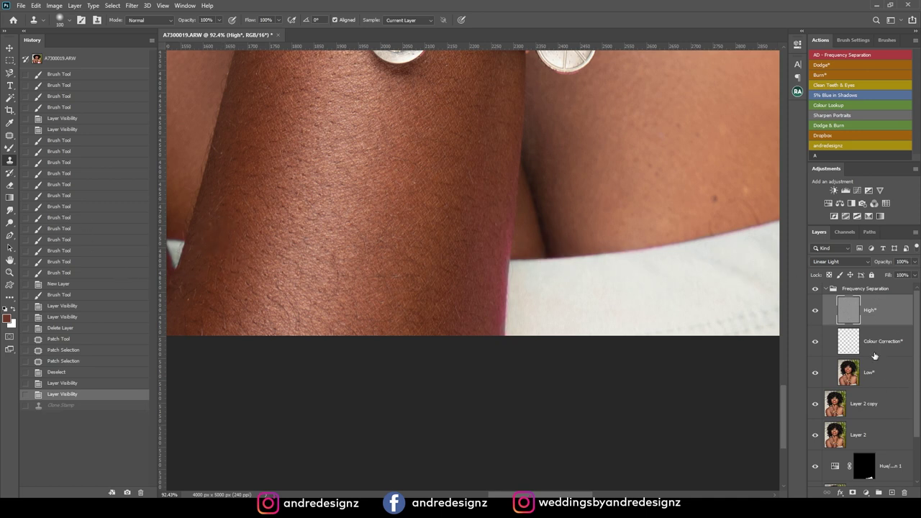
- Stamp all visible layers into a new layer above the Frequency Separation group and duplicate it
click(878, 289)
key(ctrl+shift+alt+e)
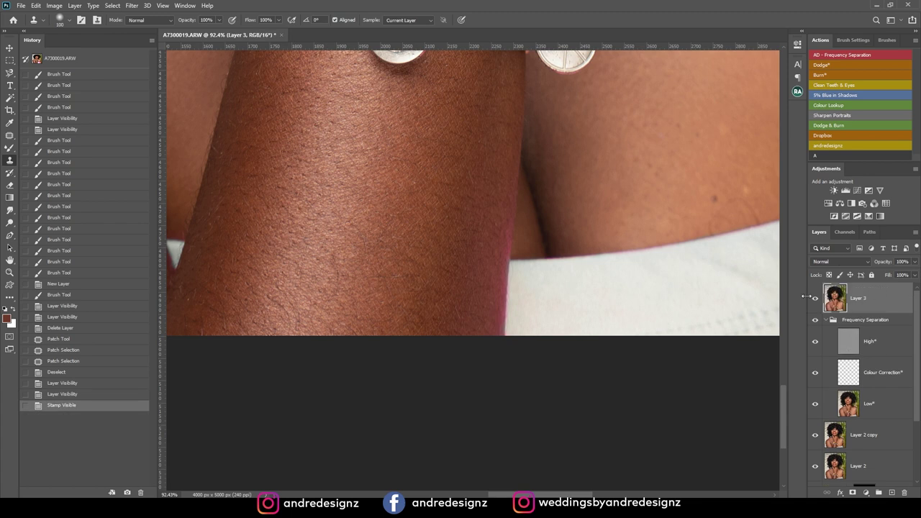
key(ctrl+j)
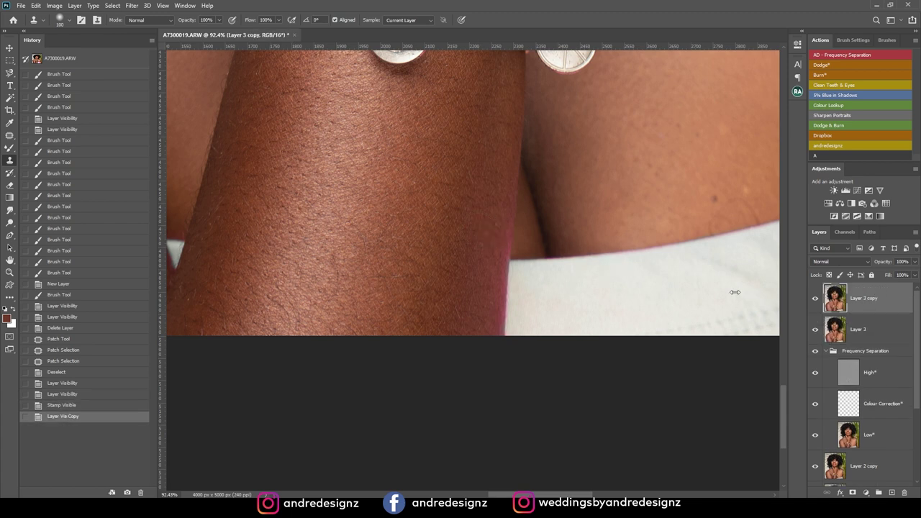
- Clone clean forearm skin over the pink edge on the duplicated layer and compare with the layer hidden
alt+click(476, 199)
drag(502, 206, 489, 382)
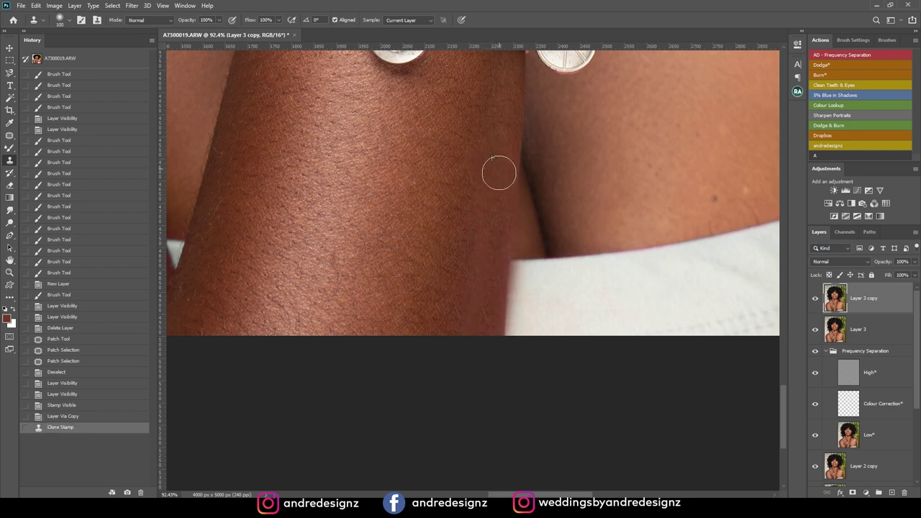
drag(498, 167, 498, 197)
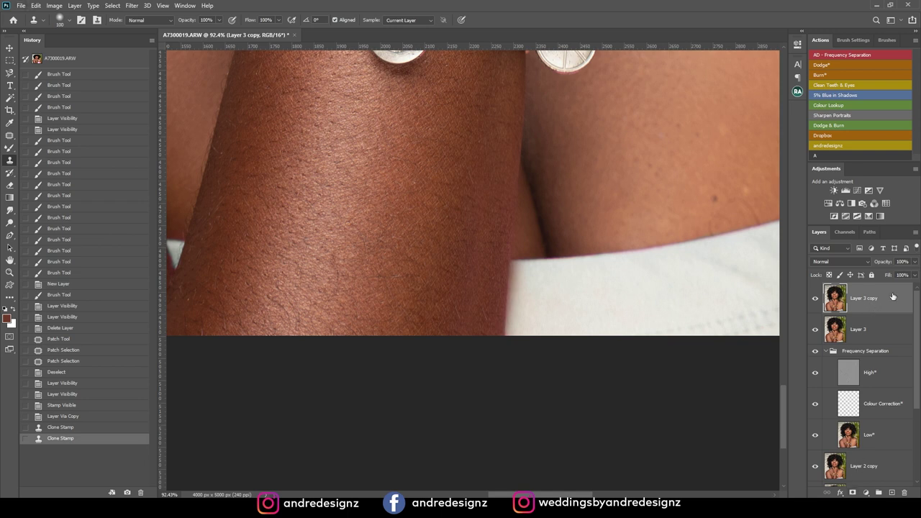
click(815, 297)
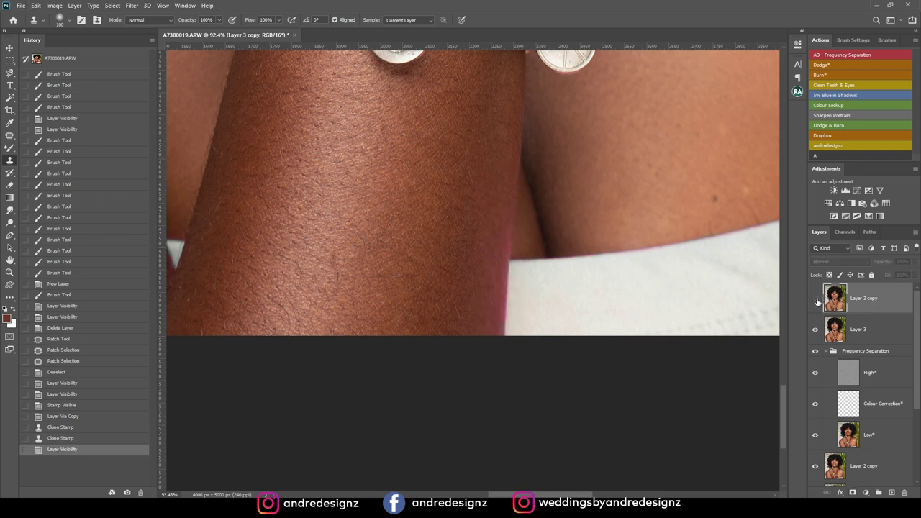
click(814, 297)
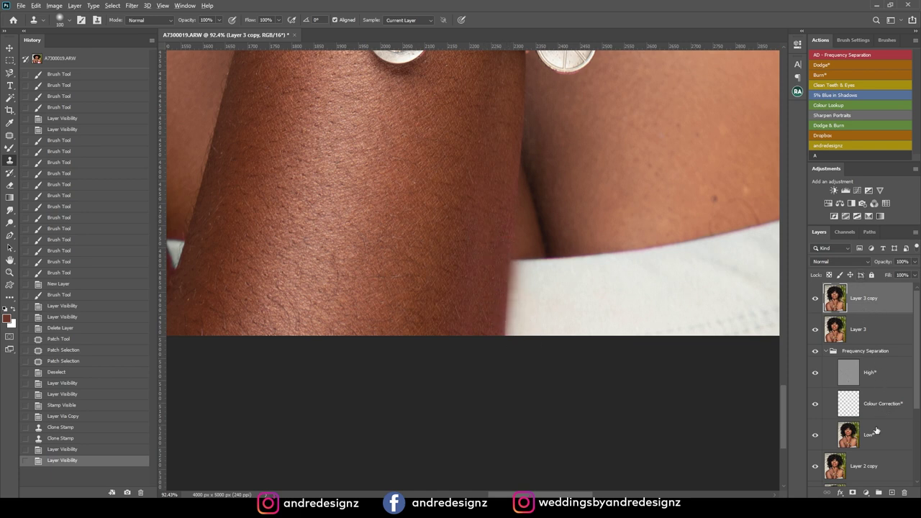
- Add a black mask to the cloned layer and reveal the forearm's pink edge with a 35-pixel white brush at 100% flow
alt+click(852, 492)
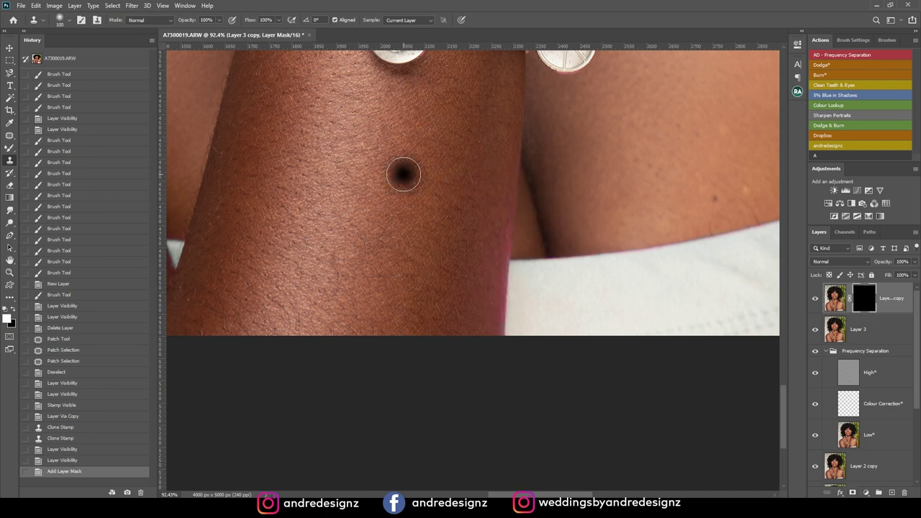
key(b)
drag(280, 19, 506, 29)
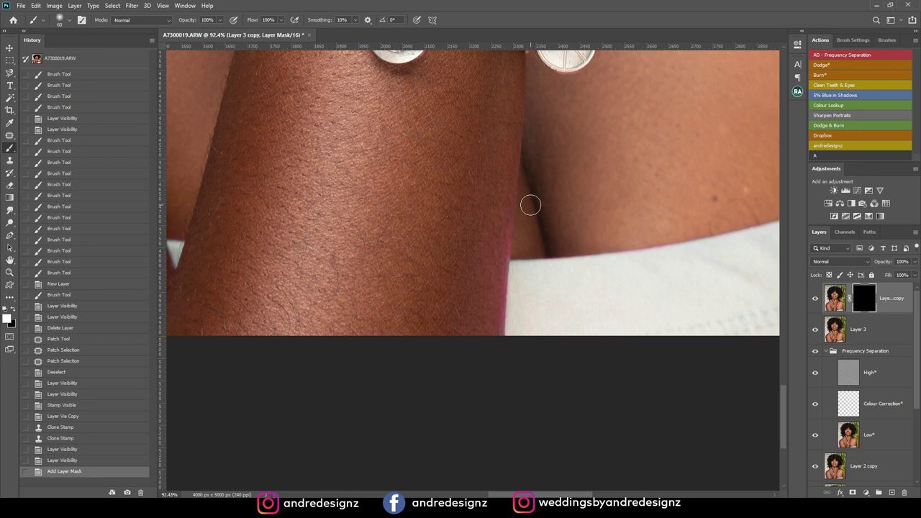
key(bracketleft)
key(bracketleft)
drag(502, 246, 504, 233)
drag(504, 238, 506, 221)
drag(507, 218, 511, 203)
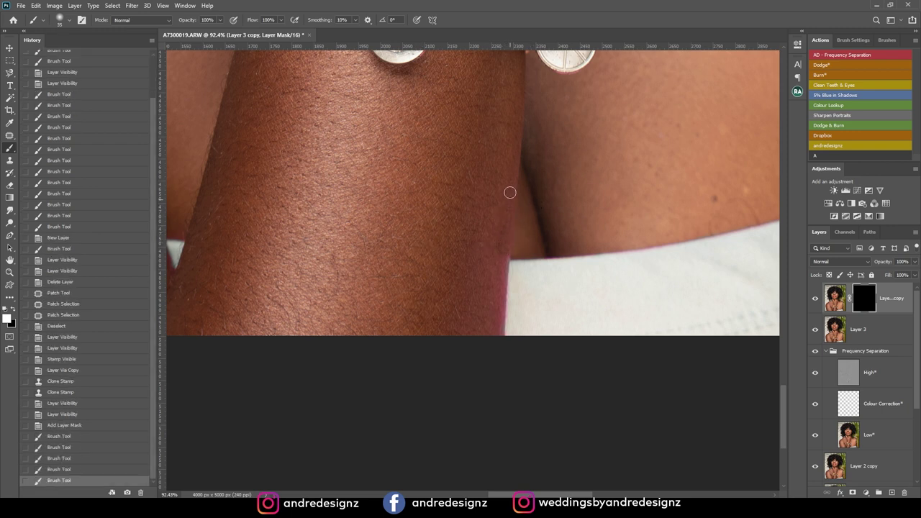
mouse_move(503, 241)
mouse_down()
mouse_move(491, 335)
mouse_move(501, 291)
mouse_up()
mouse_move(494, 334)
mouse_down()
mouse_move(469, 298)
mouse_move(394, 222)
mouse_move(466, 274)
mouse_move(499, 335)
mouse_move(501, 304)
mouse_up()
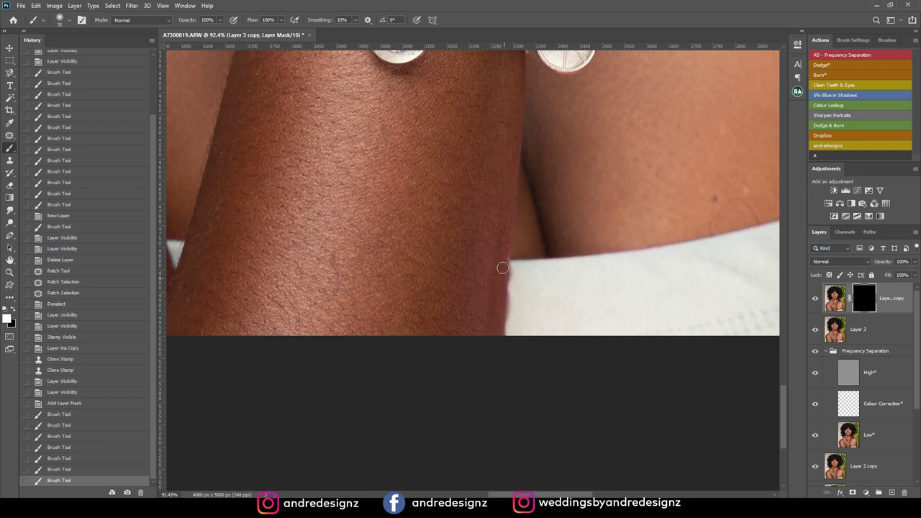
drag(504, 232, 496, 224)
- Reveal more of the cloned skin farther inside the forearm's edge with a larger white brush on the mask
key(bracketright)
key(bracketright)
key(bracketright)
key(bracketright)
key(bracketright)
mouse_move(474, 335)
mouse_down()
mouse_move(485, 300)
mouse_move(487, 325)
mouse_move(506, 133)
mouse_up()
drag(491, 243, 496, 207)
drag(466, 363, 475, 341)
- Restore the white top's border along the forearm by painting black on the mask with a 30-pixel brush, and check the whole portrait
key(x)
key(bracketleft)
key(bracketleft)
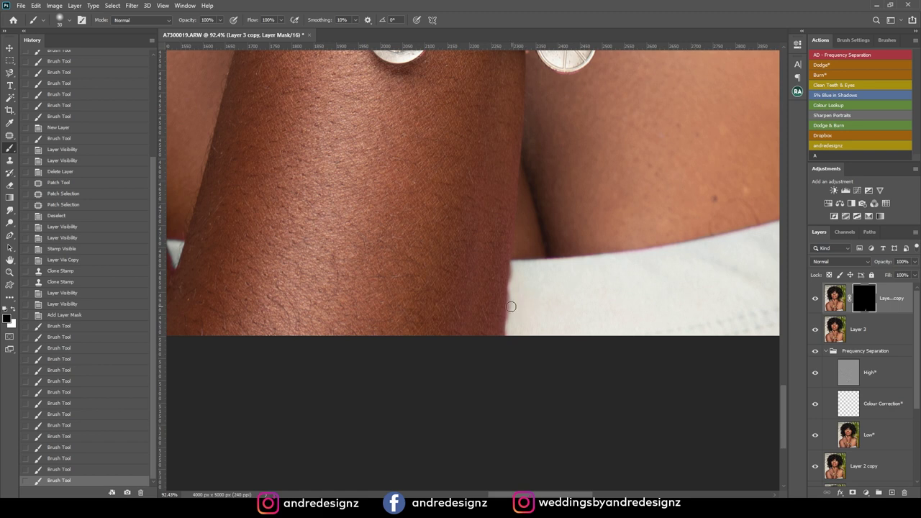
key(ctrl+plus)
key(ctrl+plus)
mouse_move(557, 300)
mouse_down()
mouse_move(523, 285)
mouse_move(425, 188)
mouse_up()
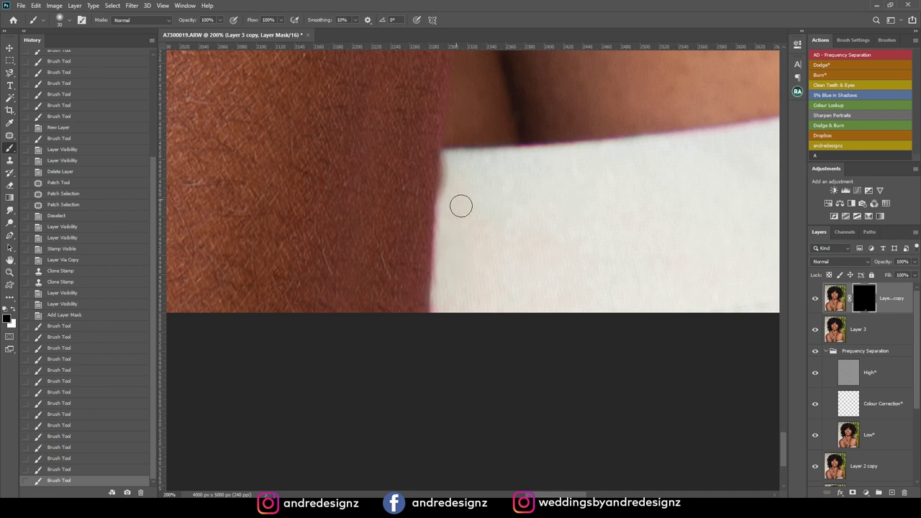
drag(459, 170, 457, 288)
drag(458, 195, 468, 240)
scroll(472, 225, down, 3)
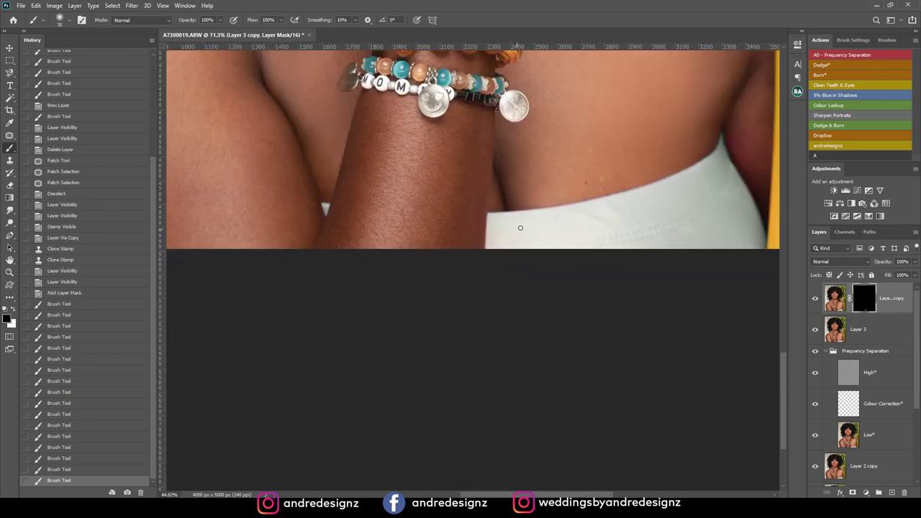
scroll(520, 227, down, 5)
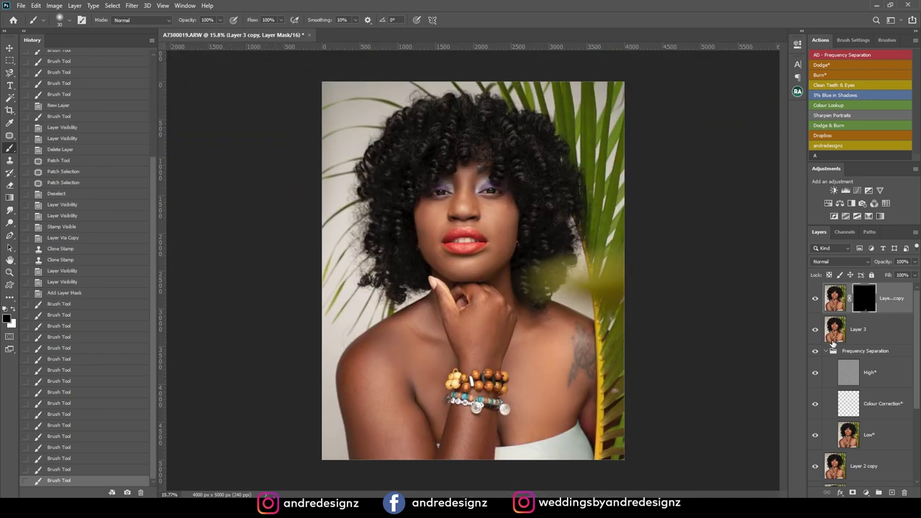
- Group the masked clone layer with Layer 3 and compare the forearm with the group hidden and shown
shift+click(870, 340)
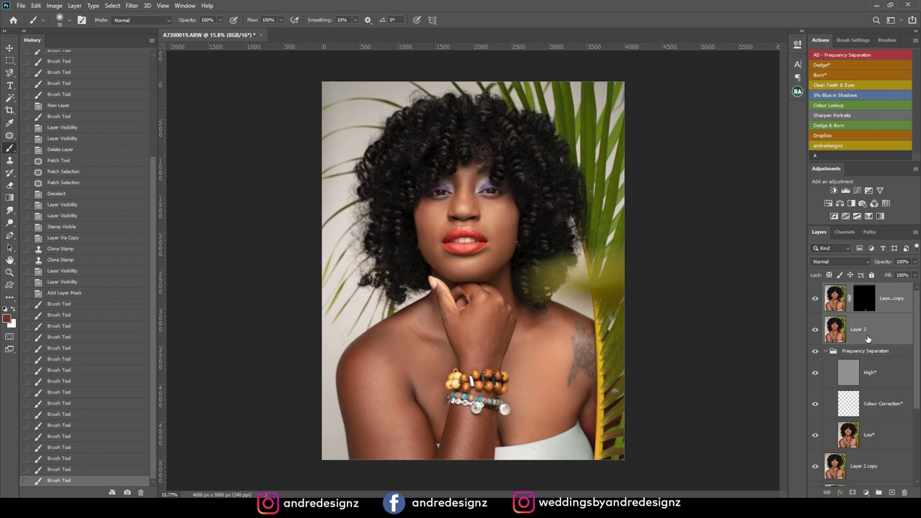
key(ctrl+g)
click(815, 289)
scroll(493, 300, up, 6)
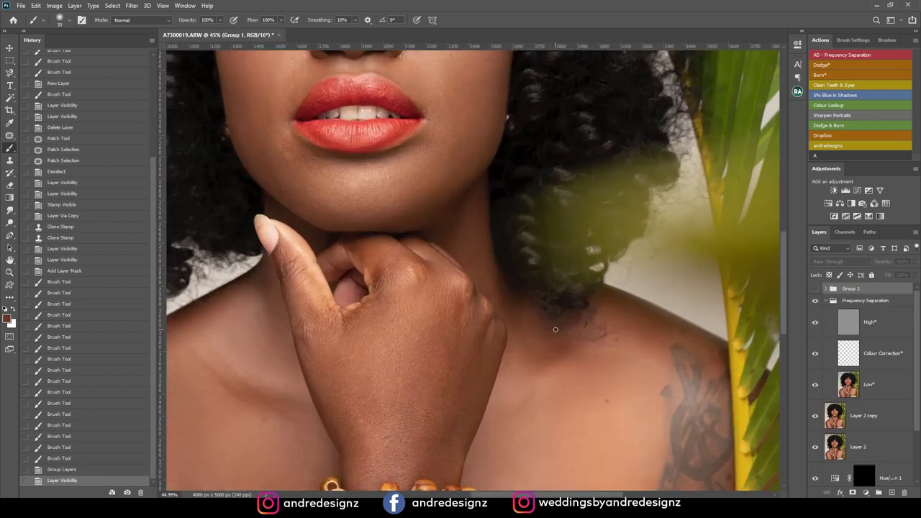
scroll(464, 271, down, 5)
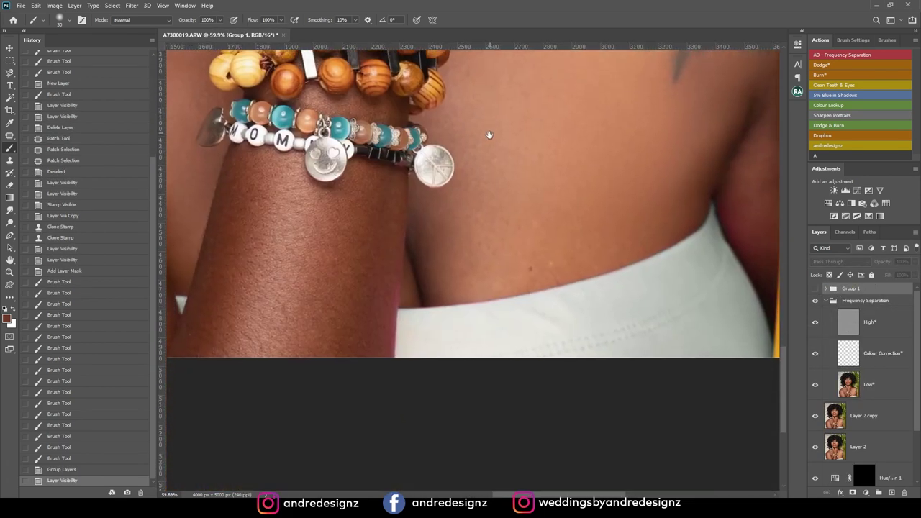
click(816, 290)
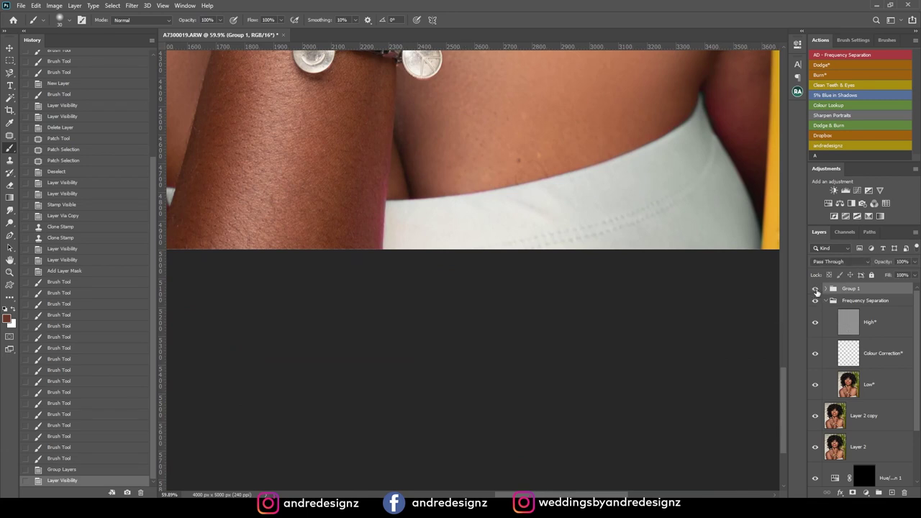
key(ctrl+0)
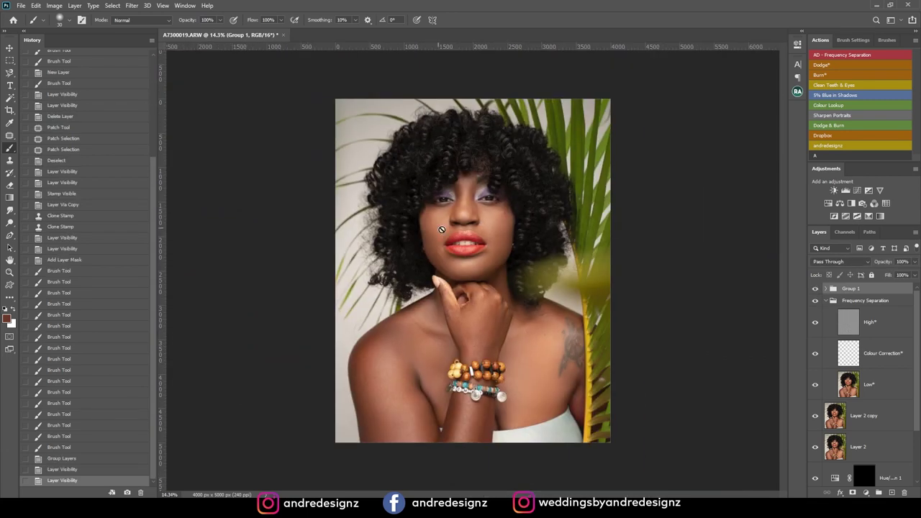
- Delete the old Frequency Separation group and select Group 1
click(827, 301)
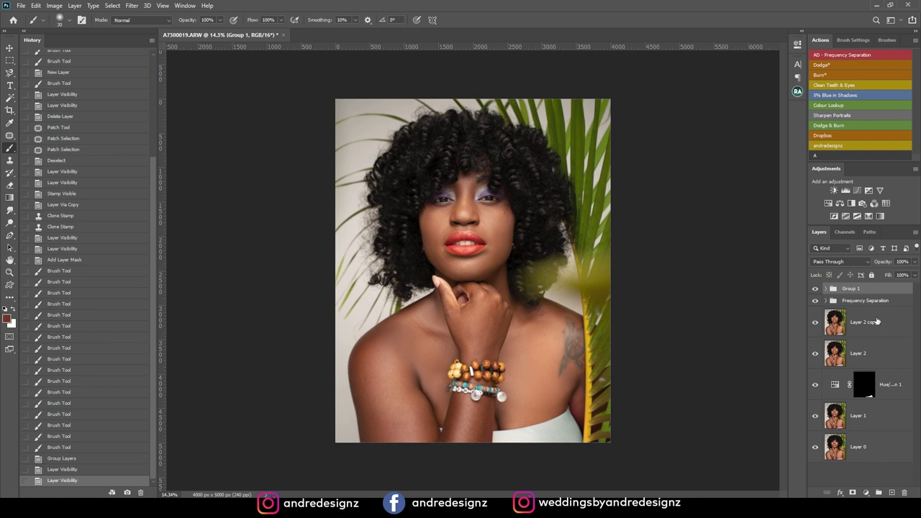
click(867, 304)
key(Delete)
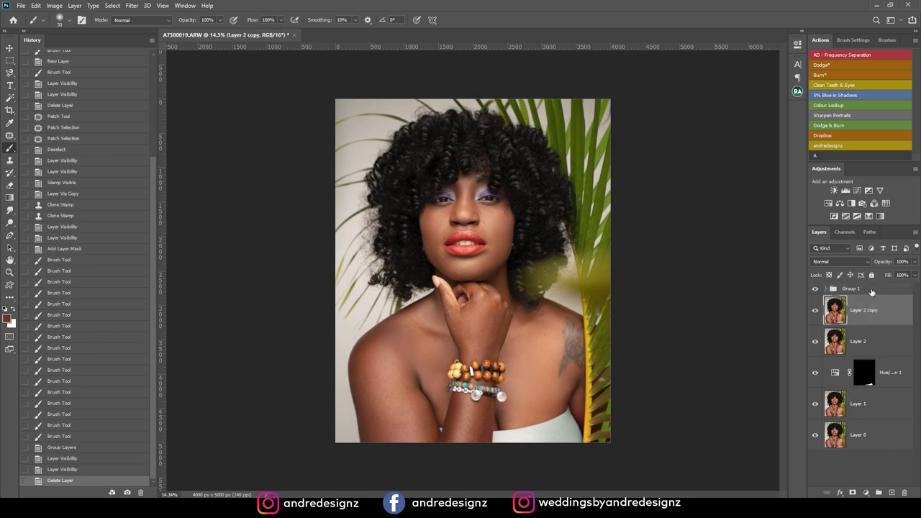
key(ctrl+z)
click(827, 301)
click(827, 300)
key(Delete)
click(875, 287)
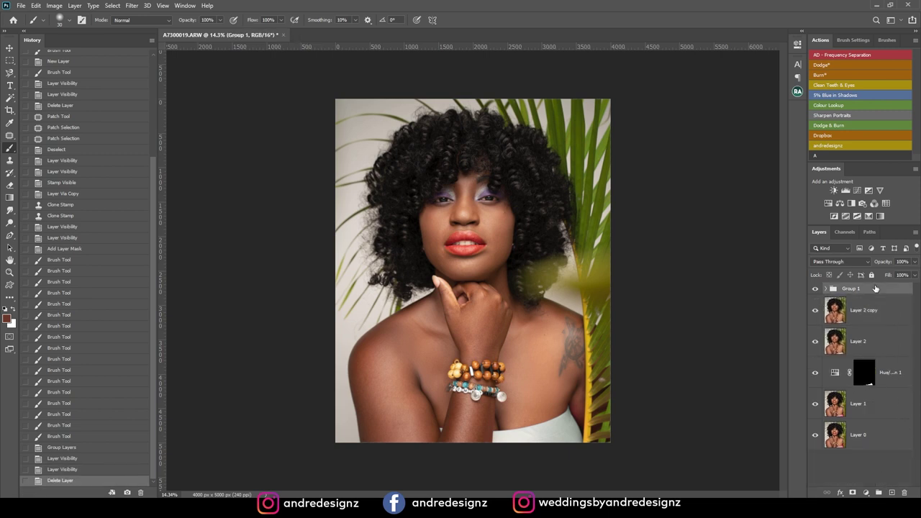
- Stamp all visible layers into a new layer and run the AD - Frequency Separation action with a 6.4-pixel Gaussian Blur
key(ctrl+shift+alt+e)
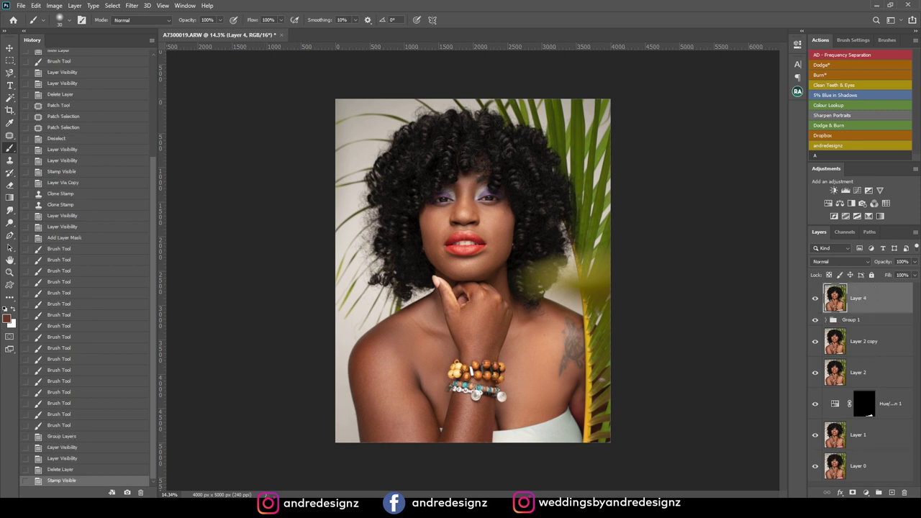
click(838, 59)
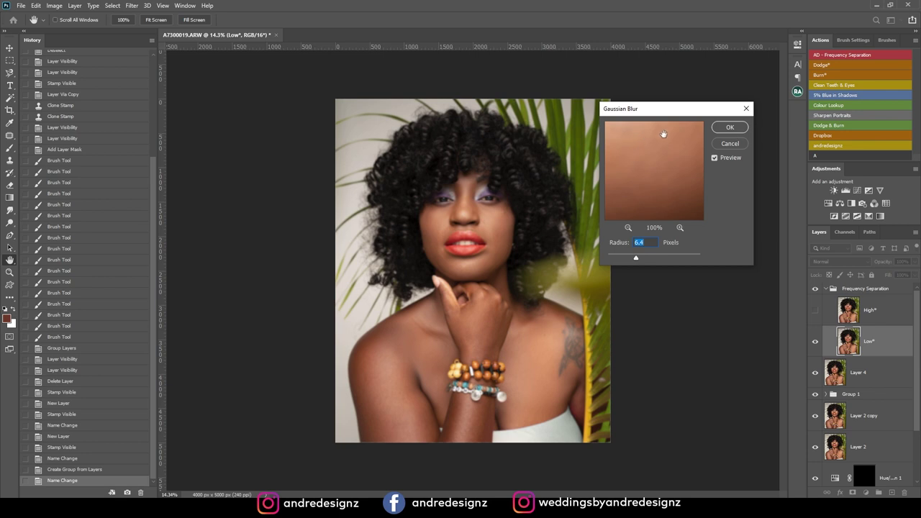
click(733, 129)
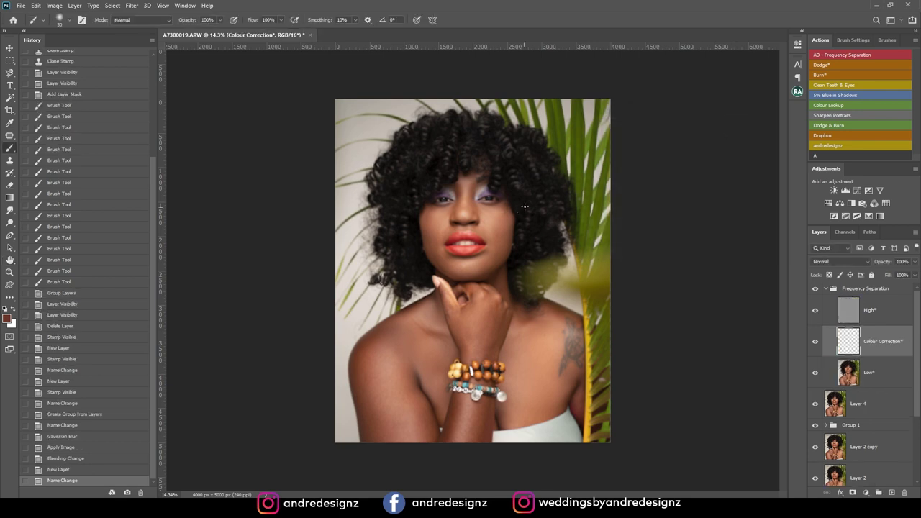
- Blend the nose tones on the Low layer with a 125-pixel Mixer Brush at 2% wet and compare with the group hidden
scroll(405, 176, up, 2)
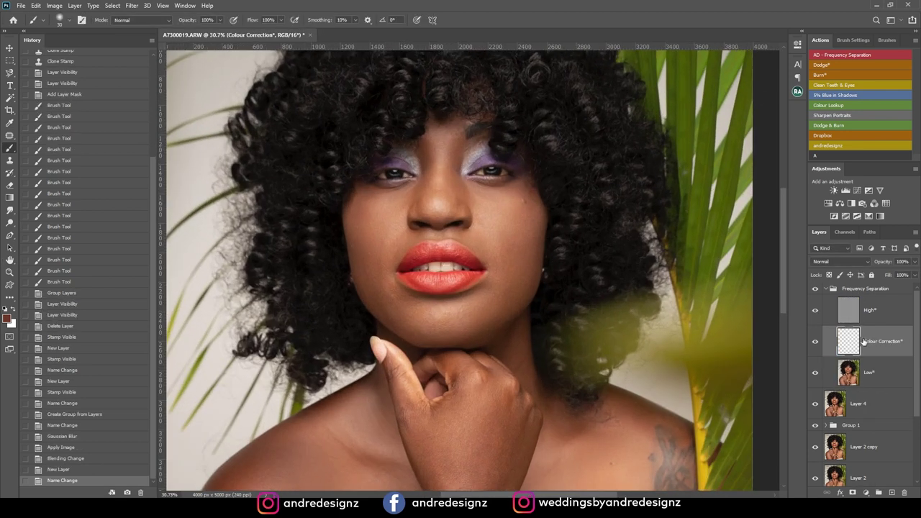
click(886, 374)
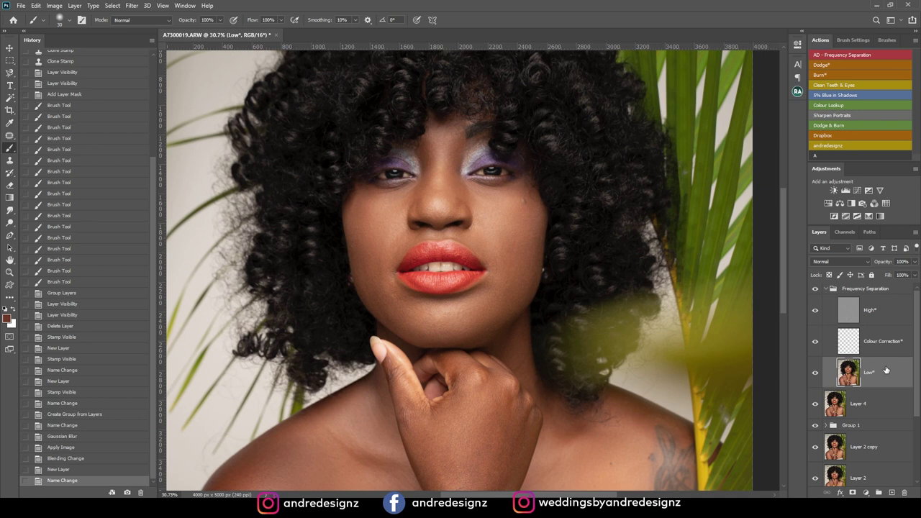
key(shift+b)
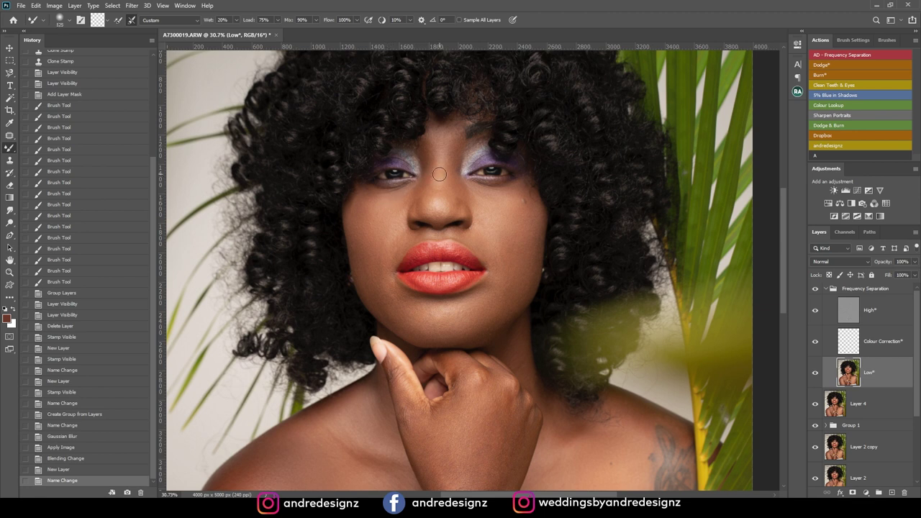
click(235, 20)
drag(228, 22, 207, 41)
text(2)
mouse_move(438, 181)
mouse_down()
mouse_move(460, 150)
mouse_move(451, 186)
mouse_move(422, 177)
mouse_move(429, 202)
mouse_up()
click(815, 290)
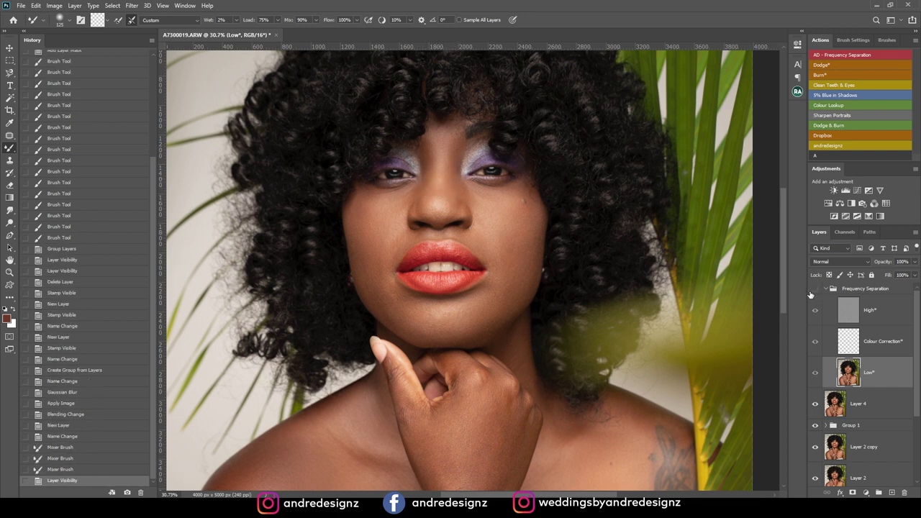
click(815, 290)
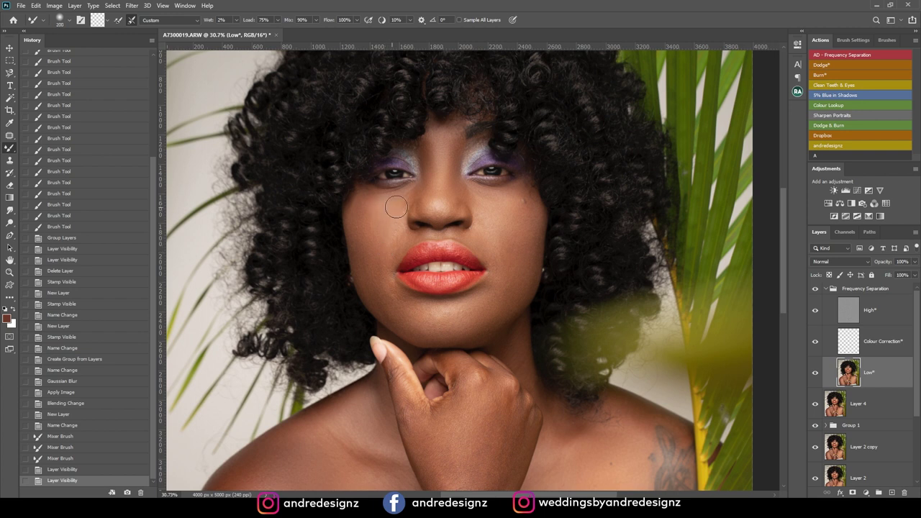
- Smooth the tones of the cheek on the image's left side with a 200-pixel Mixer Brush
mouse_move(401, 204)
mouse_down()
mouse_move(370, 205)
mouse_move(364, 219)
mouse_move(359, 207)
mouse_move(370, 247)
mouse_up()
drag(364, 204, 369, 233)
mouse_move(369, 228)
mouse_down()
mouse_move(371, 256)
mouse_move(392, 263)
mouse_move(378, 293)
mouse_up()
key(bracketleft)
key(bracketleft)
drag(372, 252, 393, 287)
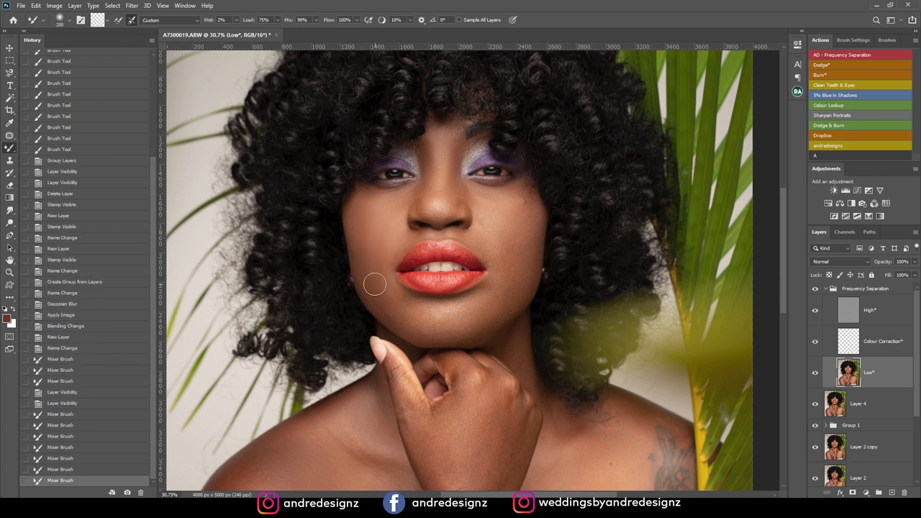
- Blend the tones along the jaw, the chin and the outer cheek on the image's right side with the 200-pixel Mixer Brush
drag(374, 273, 371, 262)
mouse_move(370, 262)
mouse_down()
mouse_move(390, 301)
mouse_move(425, 326)
mouse_move(392, 307)
mouse_move(438, 319)
mouse_up()
mouse_move(389, 302)
mouse_down()
mouse_move(408, 311)
mouse_move(403, 317)
mouse_move(499, 317)
mouse_up()
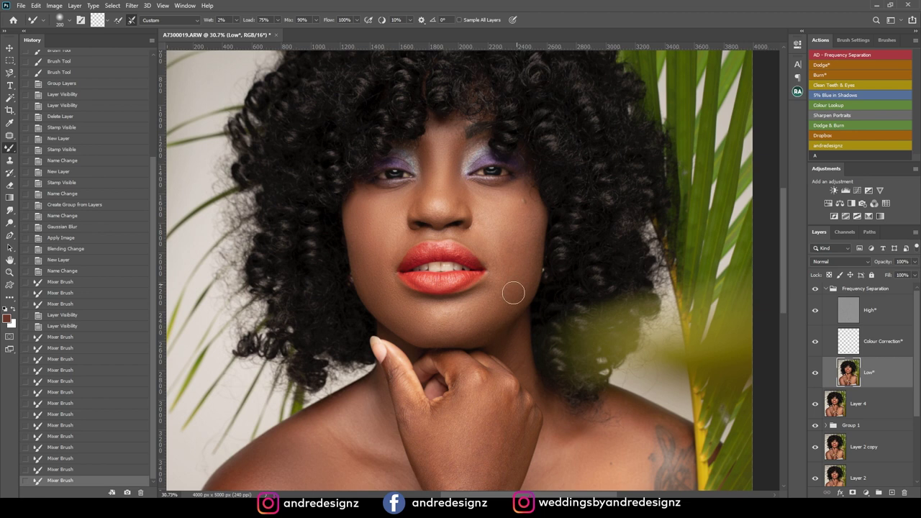
drag(533, 222, 525, 253)
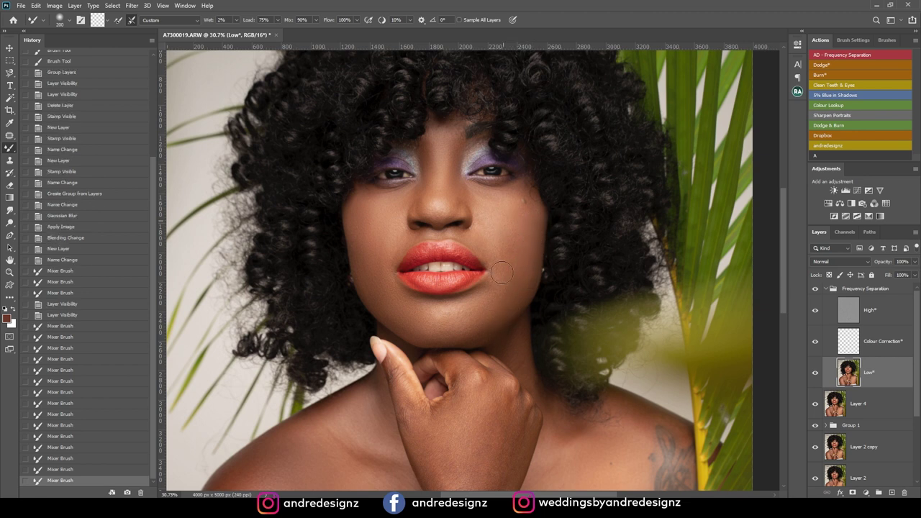
mouse_move(497, 297)
mouse_down()
mouse_move(479, 322)
mouse_move(429, 332)
mouse_move(446, 337)
mouse_move(461, 315)
mouse_move(438, 315)
mouse_move(431, 338)
mouse_move(436, 321)
mouse_move(472, 328)
mouse_up()
drag(470, 330, 492, 317)
- Smooth the cheek beside the nose on the image's right with 150- and 200-pixel Mixer Brushes, and compare with the group hidden
key(bracketleft)
key(bracketleft)
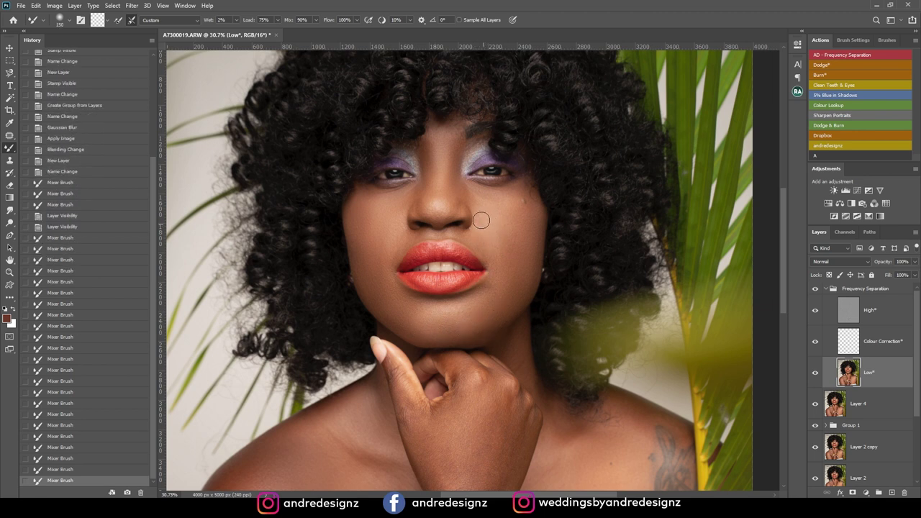
mouse_move(485, 208)
mouse_down()
mouse_move(485, 245)
mouse_move(512, 266)
mouse_up()
key(bracketright)
key(bracketright)
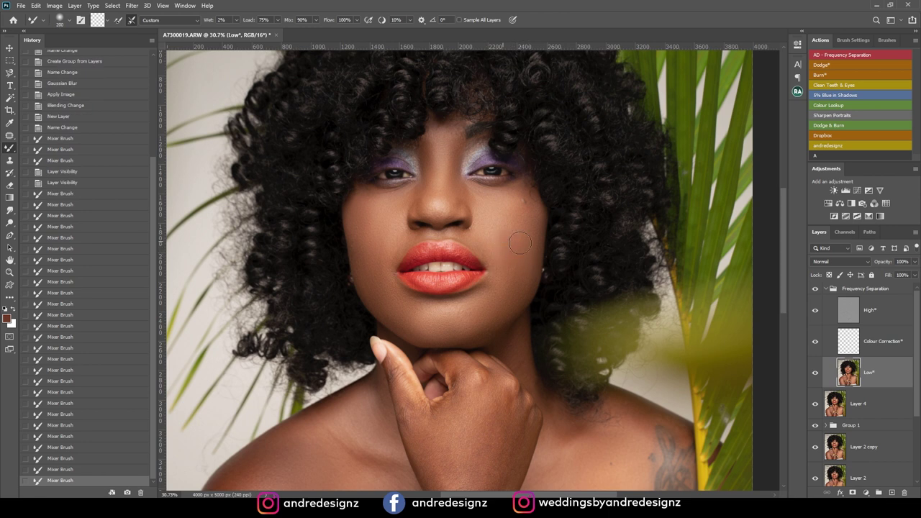
mouse_move(523, 223)
mouse_down()
mouse_move(504, 267)
mouse_move(510, 274)
mouse_move(477, 317)
mouse_move(442, 320)
mouse_move(461, 328)
mouse_move(510, 305)
mouse_move(527, 242)
mouse_up()
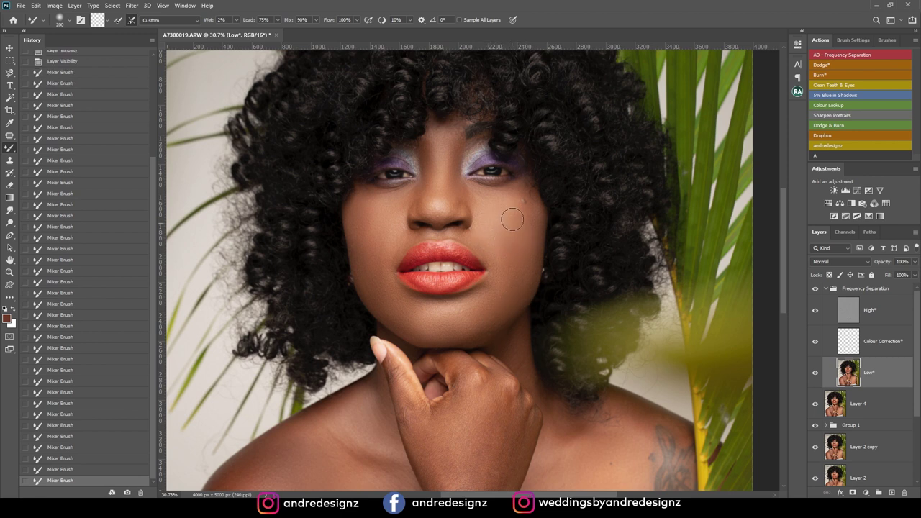
drag(510, 213, 505, 265)
scroll(543, 327, down, 1)
click(816, 289)
click(816, 290)
- Refine the blending on both cheeks and the chin with 175- and 125-pixel Mixer Brushes, and check the whole portrait
scroll(410, 265, up, 2)
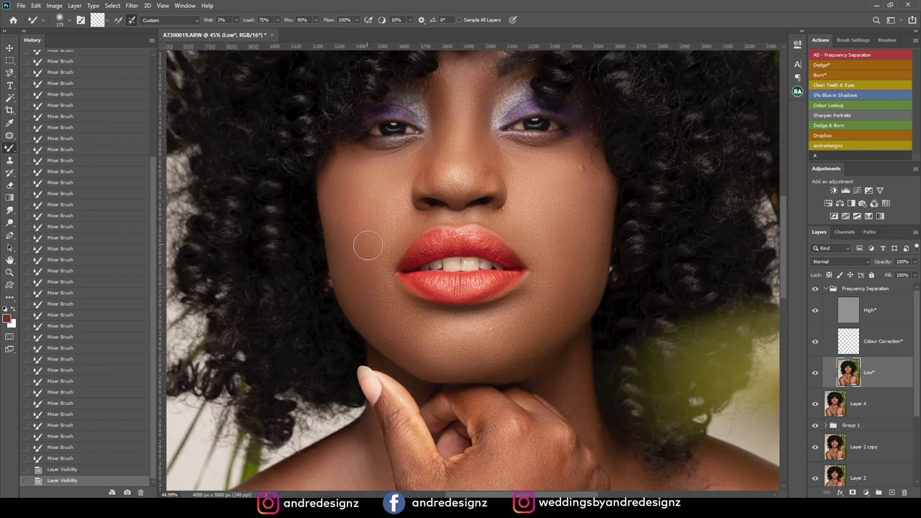
mouse_move(375, 234)
mouse_down()
mouse_move(368, 198)
mouse_move(369, 241)
mouse_move(356, 244)
mouse_move(374, 270)
mouse_move(363, 272)
mouse_move(377, 234)
mouse_move(333, 208)
mouse_move(370, 197)
mouse_move(337, 199)
mouse_move(371, 213)
mouse_move(358, 236)
mouse_move(371, 262)
mouse_move(375, 244)
mouse_move(354, 276)
mouse_move(377, 268)
mouse_move(365, 272)
mouse_move(389, 299)
mouse_up()
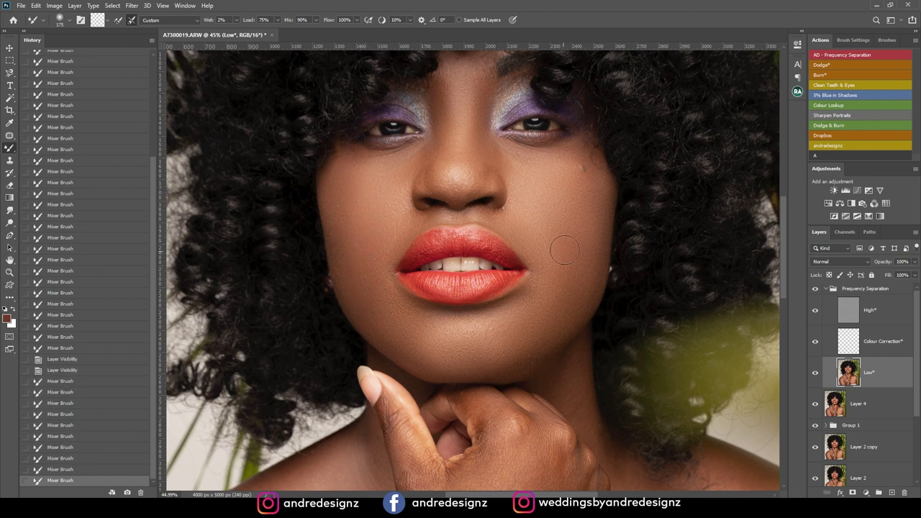
mouse_move(565, 252)
mouse_down()
mouse_move(566, 223)
mouse_move(587, 231)
mouse_move(600, 192)
mouse_move(595, 227)
mouse_move(544, 300)
mouse_up()
mouse_move(507, 328)
mouse_down()
mouse_move(510, 244)
mouse_move(509, 318)
mouse_up()
key(bracketleft)
key(bracketleft)
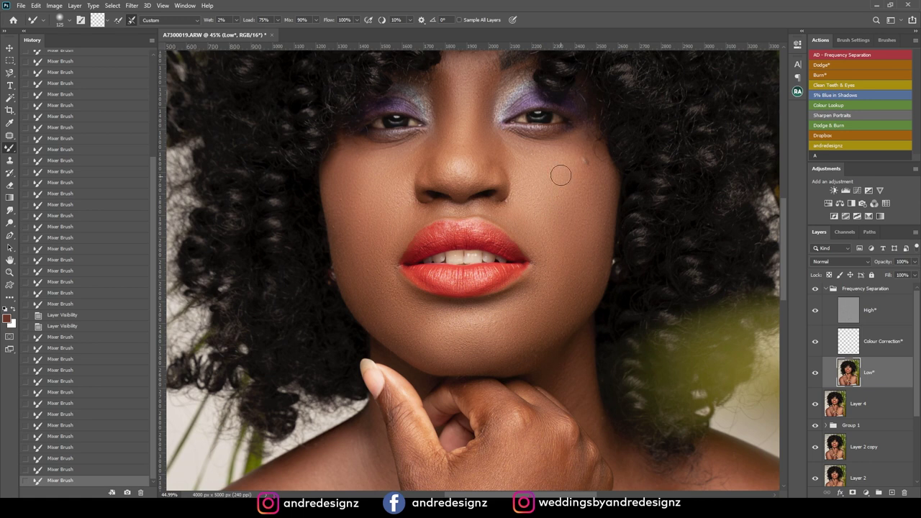
drag(540, 153, 534, 220)
scroll(534, 220, down, 10)
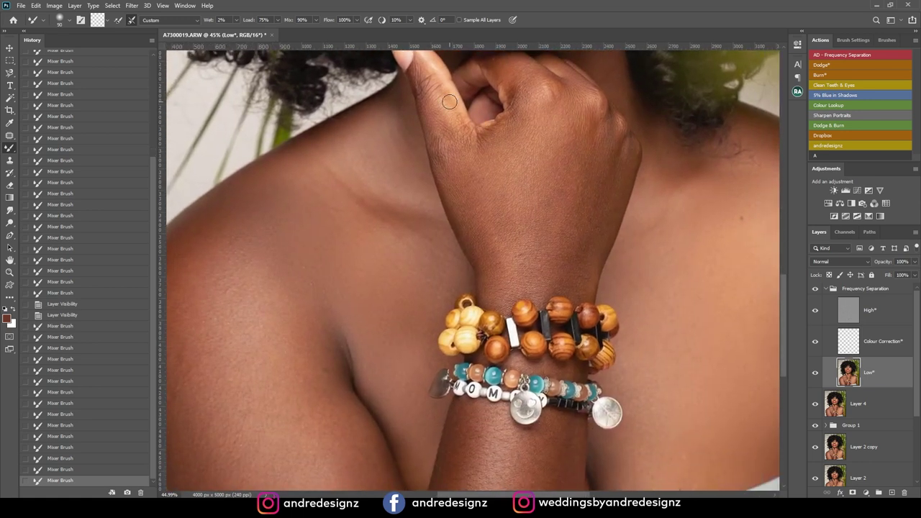
key(ctrl+minus)
key(ctrl+minus)
key(ctrl+minus)
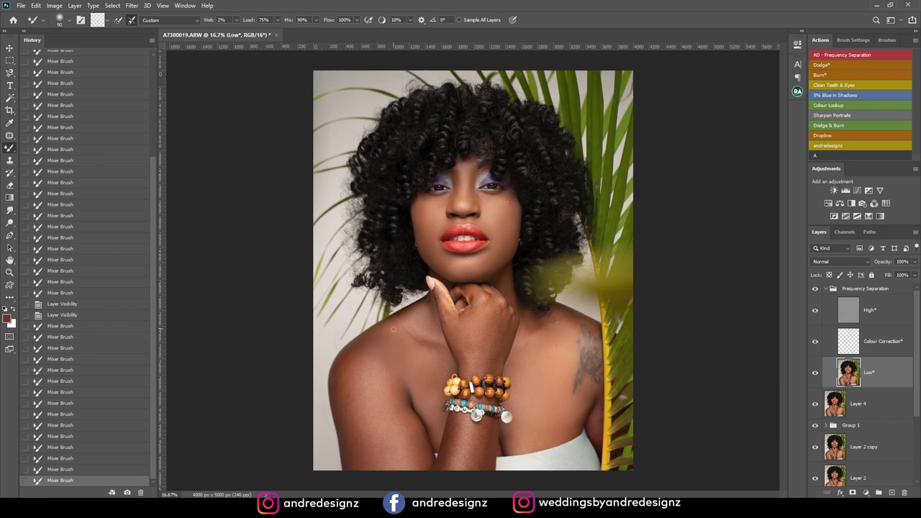
- Smooth the skin tones of the upper arm on the Low layer with the Mixer Brush, enlarging the brush from 300 to 500
click(833, 289)
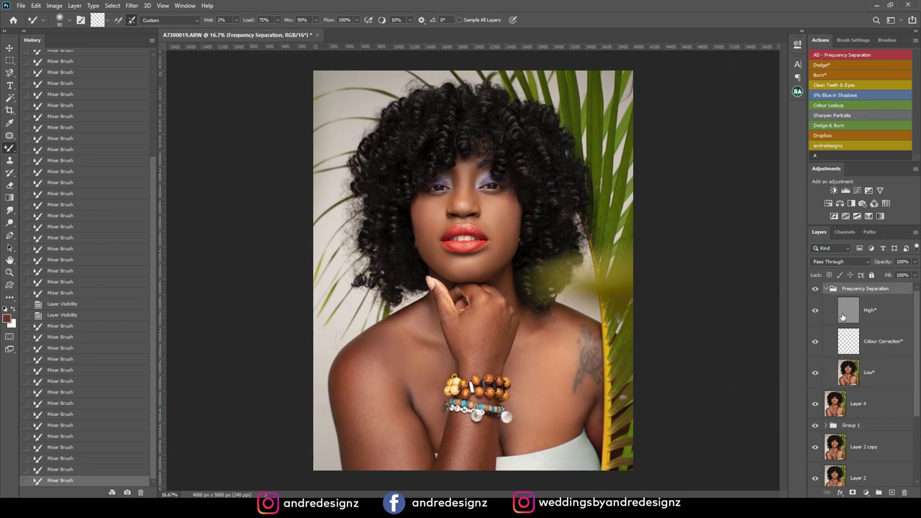
click(849, 369)
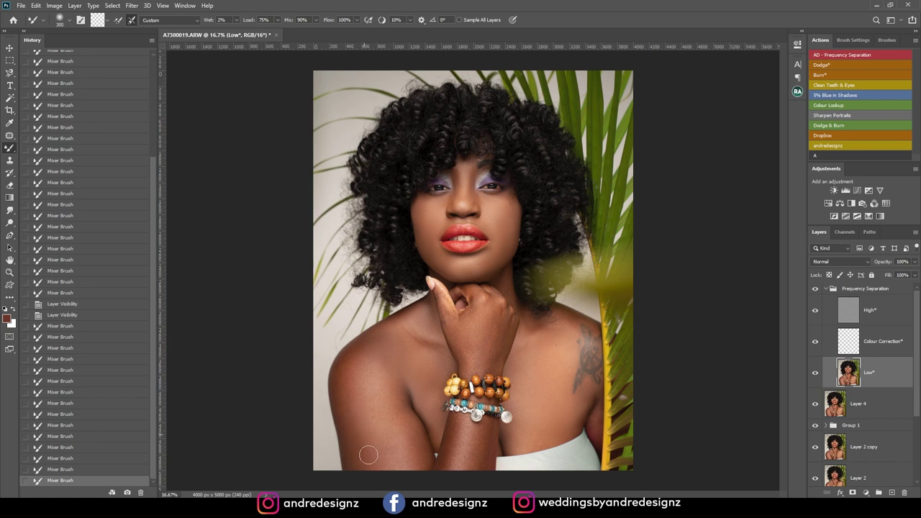
drag(350, 393, 361, 413)
drag(353, 373, 346, 398)
drag(361, 424, 376, 455)
key(bracketright)
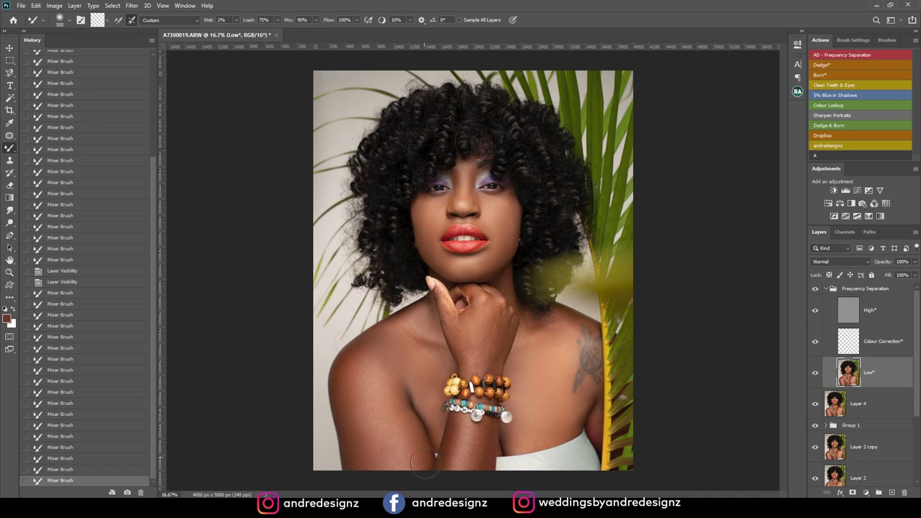
mouse_move(382, 377)
mouse_down()
mouse_move(374, 351)
mouse_move(402, 464)
mouse_move(379, 403)
mouse_move(381, 438)
mouse_up()
drag(367, 384, 353, 353)
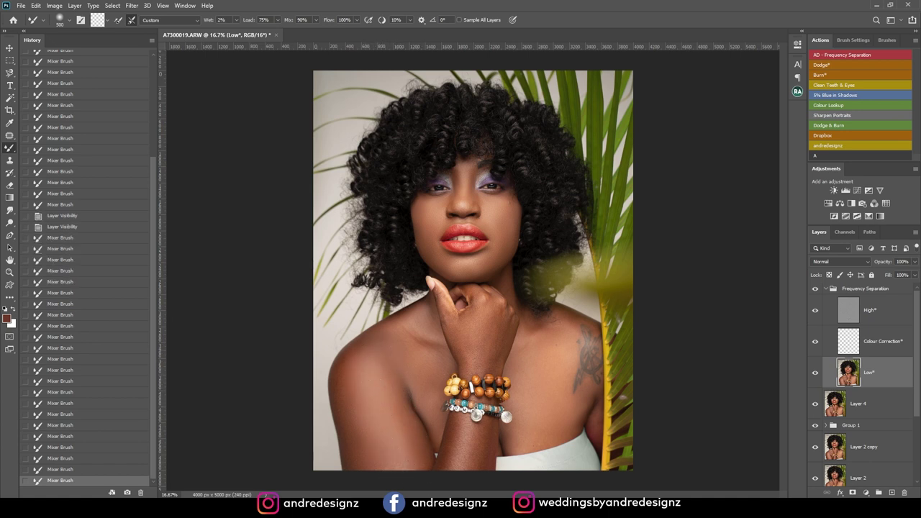
- Blend the chest skin beside the tattoo on the Low layer with the Mixer Brush, setting Mix to 62%
scroll(463, 386, up, 3)
drag(388, 401, 485, 240)
scroll(416, 343, up, 2)
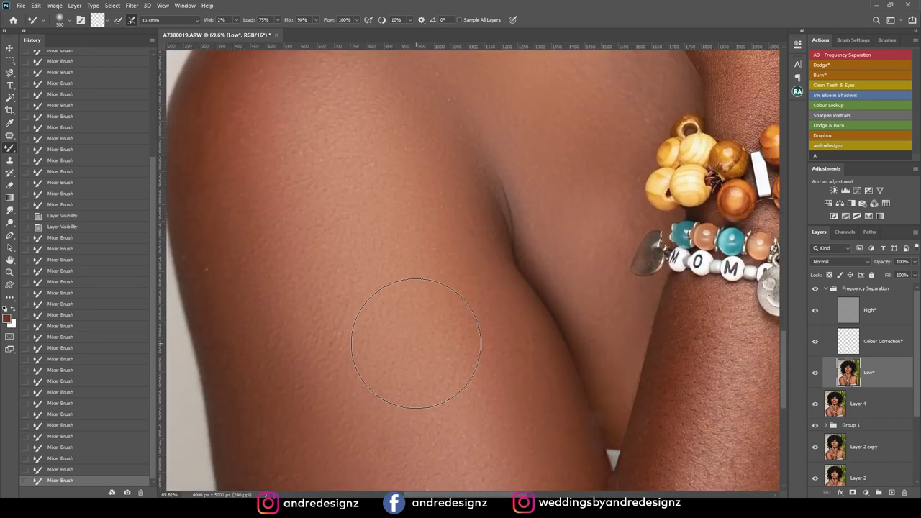
scroll(416, 343, down, 6)
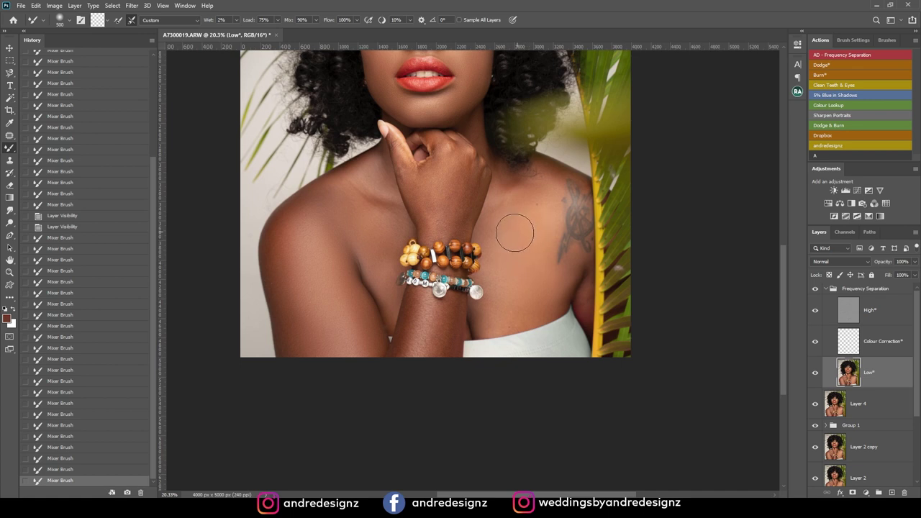
mouse_move(538, 290)
mouse_down()
mouse_move(567, 280)
mouse_move(522, 311)
mouse_up()
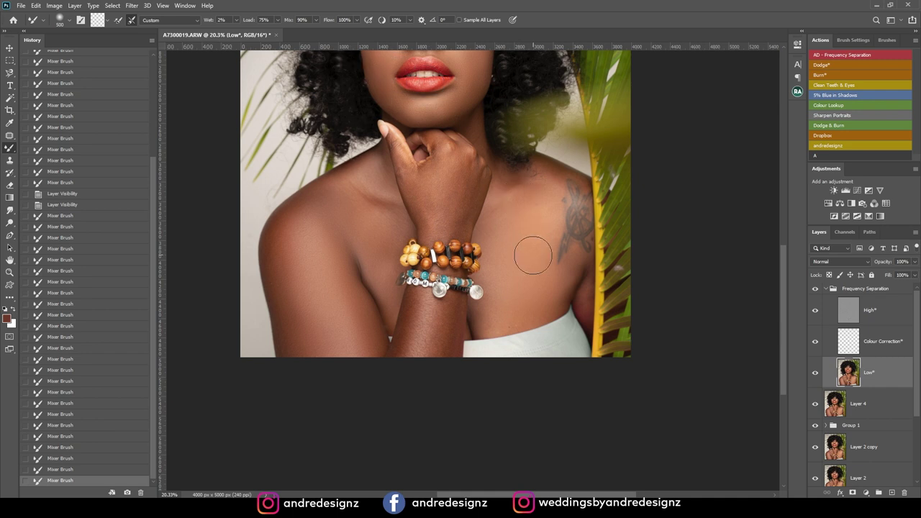
click(316, 20)
click(712, 133)
scroll(573, 157, up, 2)
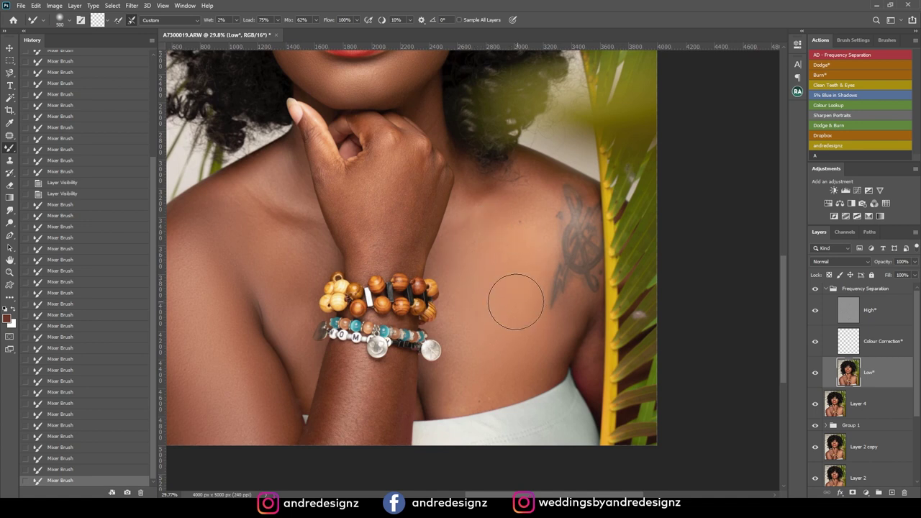
drag(495, 355, 487, 372)
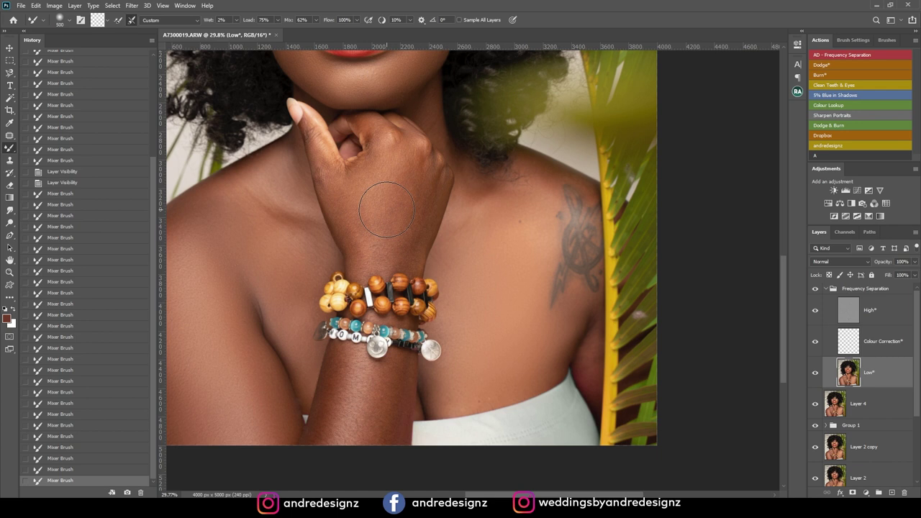
- Smooth the back of the hand down to the wrist with the Mixer Brush at size 250
key(bracketleft)
key(bracketleft)
key(bracketleft)
drag(358, 205, 359, 250)
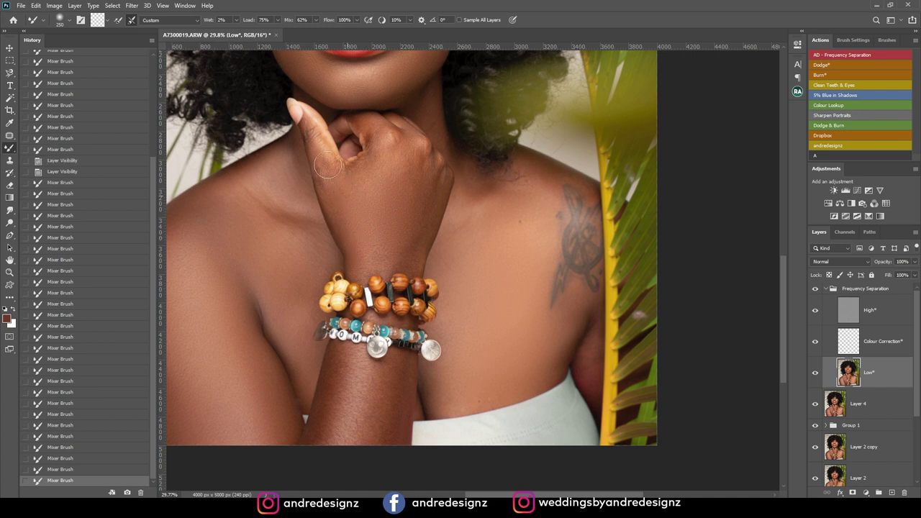
mouse_move(394, 176)
mouse_down()
mouse_move(389, 241)
mouse_move(377, 261)
mouse_up()
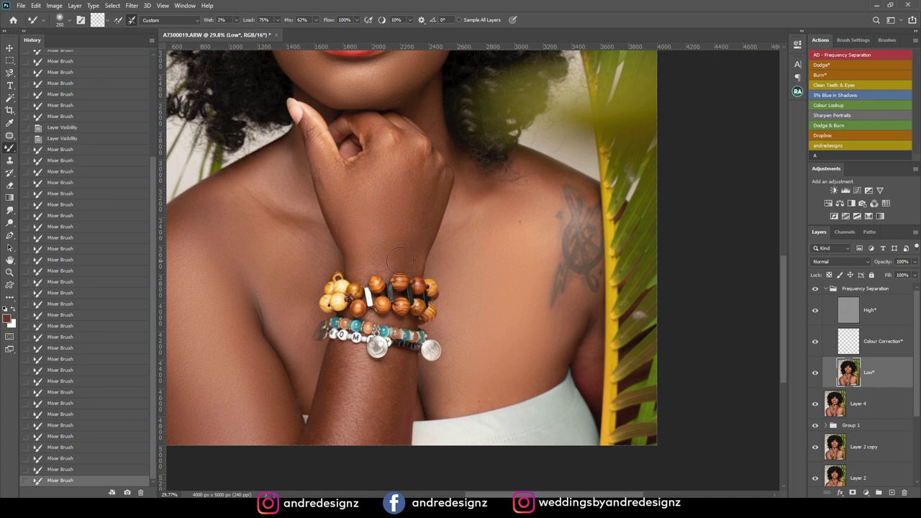
drag(426, 207, 425, 276)
- Blend the forearm skin below the bracelets with the Mixer Brush down to the photo's lower edge
drag(379, 331, 388, 133)
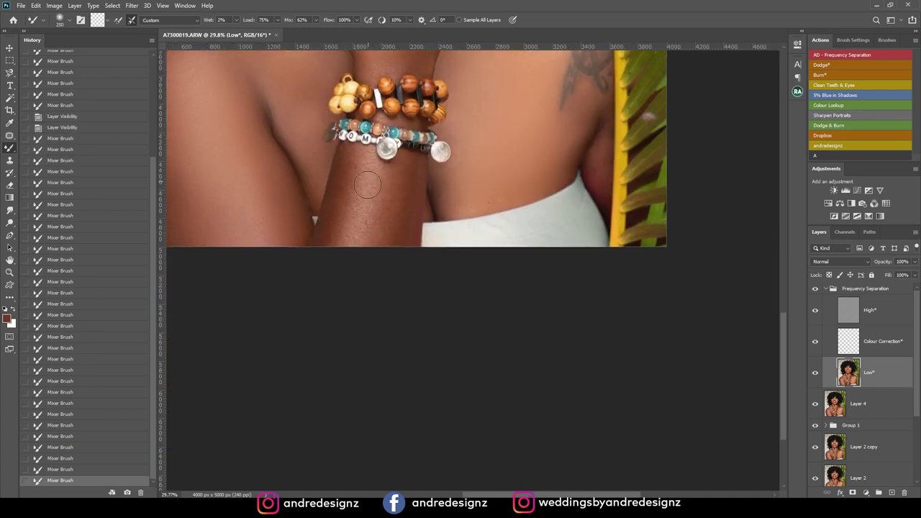
mouse_move(369, 182)
mouse_down()
mouse_move(360, 237)
mouse_move(352, 176)
mouse_move(331, 242)
mouse_up()
mouse_move(353, 162)
mouse_down()
mouse_move(405, 165)
mouse_move(397, 180)
mouse_move(414, 170)
mouse_move(401, 276)
mouse_up()
drag(349, 219, 326, 261)
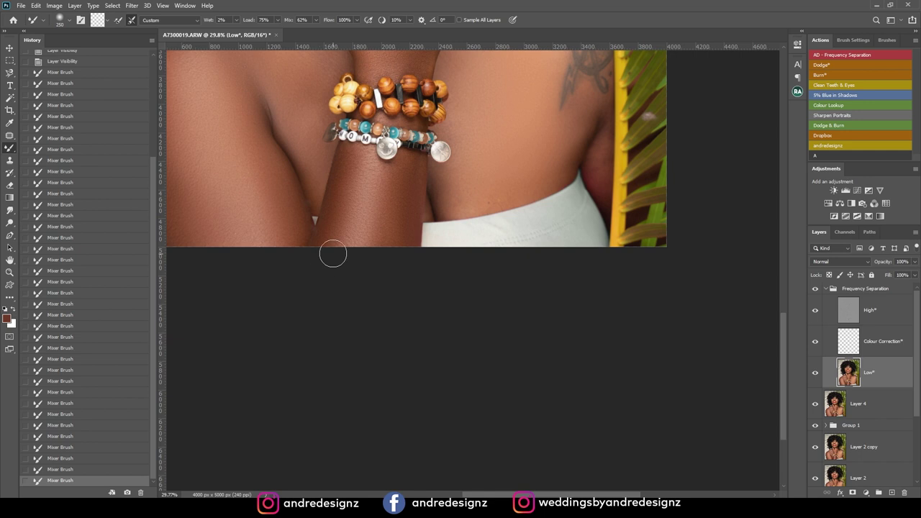
mouse_move(343, 229)
mouse_down()
mouse_move(295, 246)
mouse_move(276, 219)
mouse_move(289, 258)
mouse_move(277, 207)
mouse_move(305, 229)
mouse_up()
- Toggle the Frequency Separation group off and on to compare the skin before and after smoothing
mouse_move(366, 218)
mouse_down()
mouse_move(442, 268)
mouse_move(441, 304)
mouse_up()
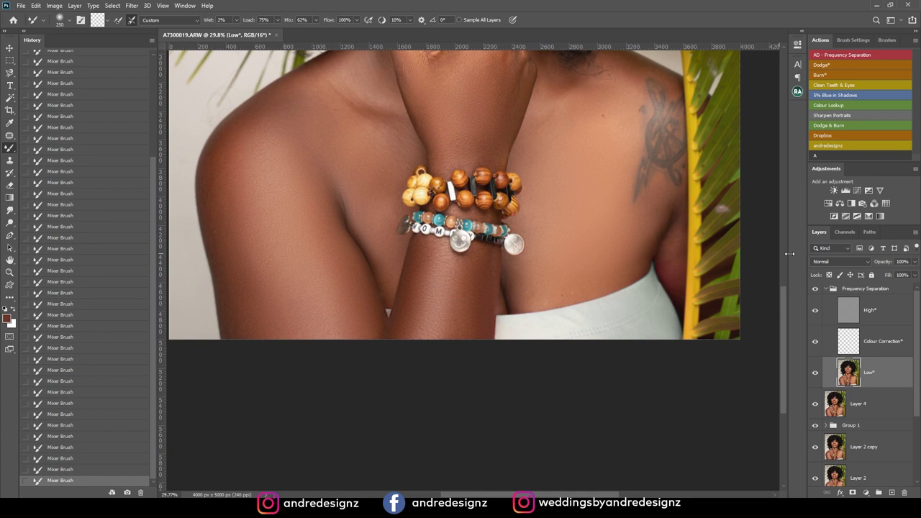
click(815, 289)
click(814, 289)
scroll(582, 250, down, 4)
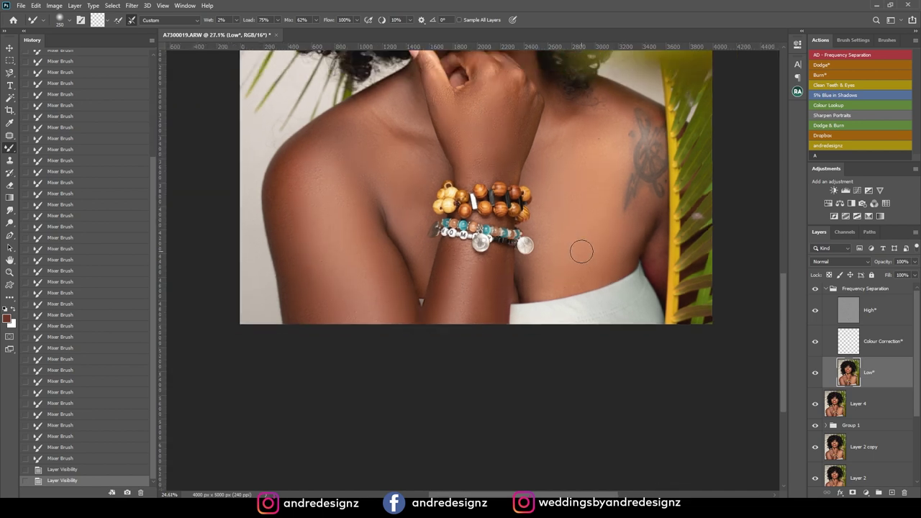
scroll(591, 253, up, 1)
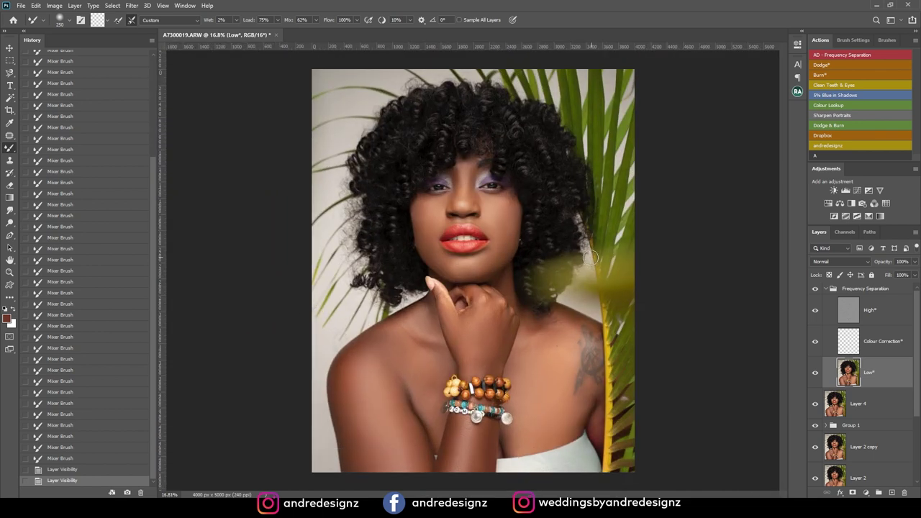
- On the Colour Correction layer, paint a sampled skin tone over the chest between shoulder and hand with a size 400 Brush at 1% flow
scroll(393, 311, up, 4)
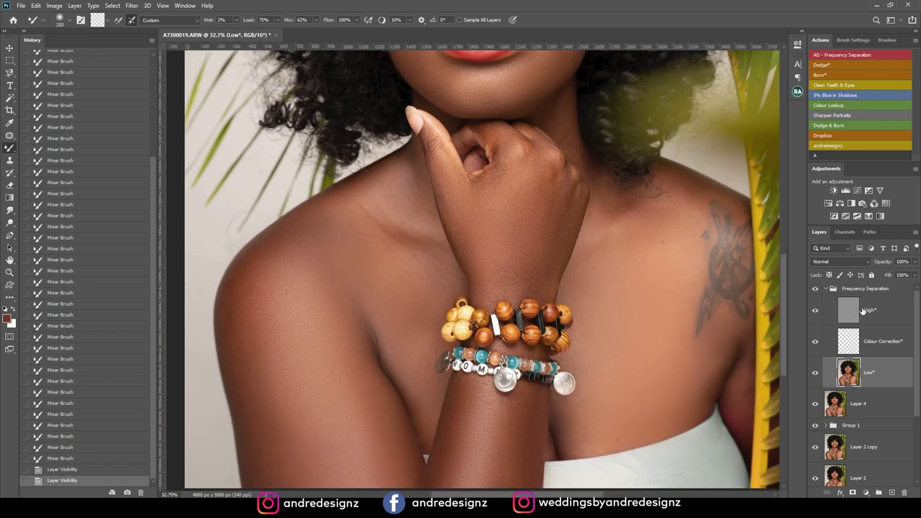
click(867, 342)
key(shift+b)
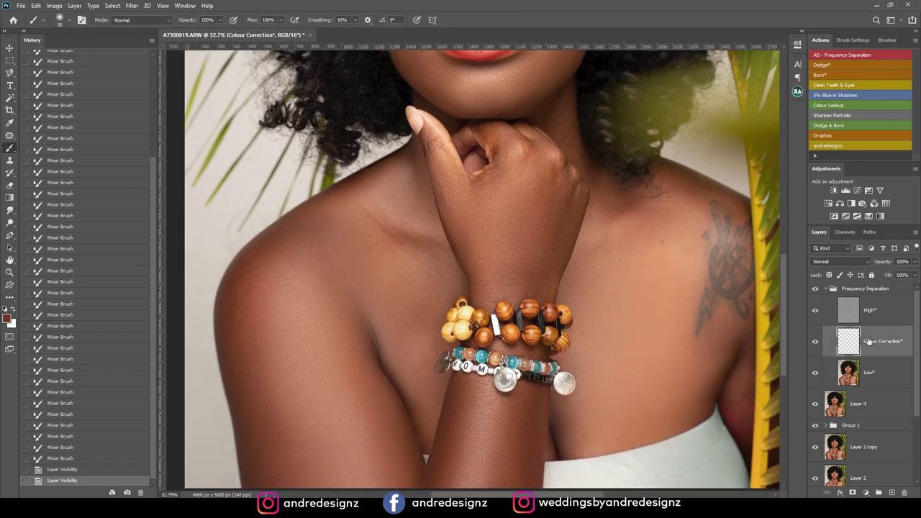
click(281, 21)
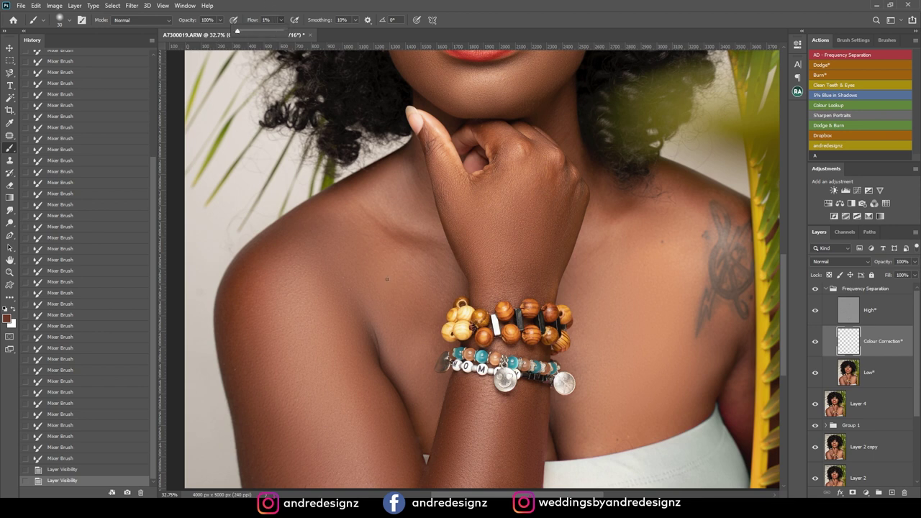
alt+click(381, 240)
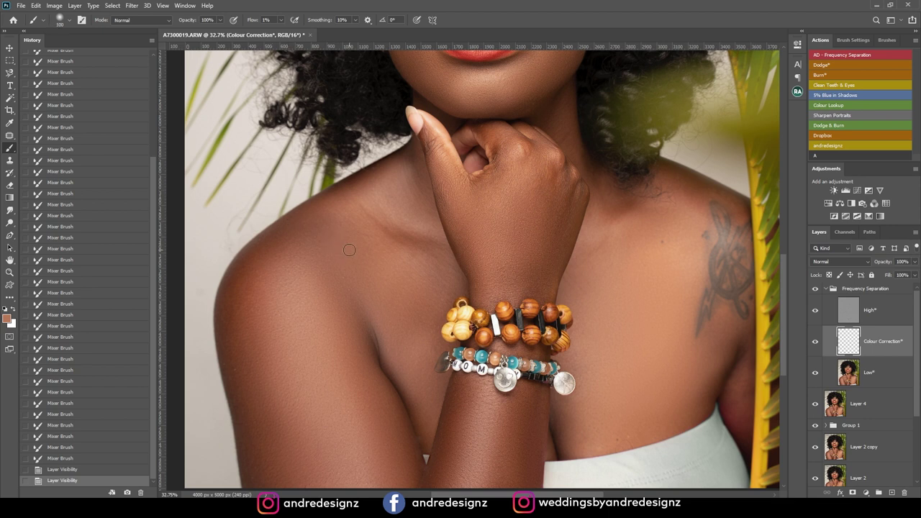
key(bracketright)
key(bracketright)
key(bracketright)
key(bracketright)
key(bracketright)
mouse_move(352, 245)
mouse_down()
mouse_move(364, 272)
mouse_move(326, 242)
mouse_move(319, 217)
mouse_move(345, 237)
mouse_move(338, 226)
mouse_move(324, 222)
mouse_move(346, 247)
mouse_move(316, 223)
mouse_move(403, 316)
mouse_up()
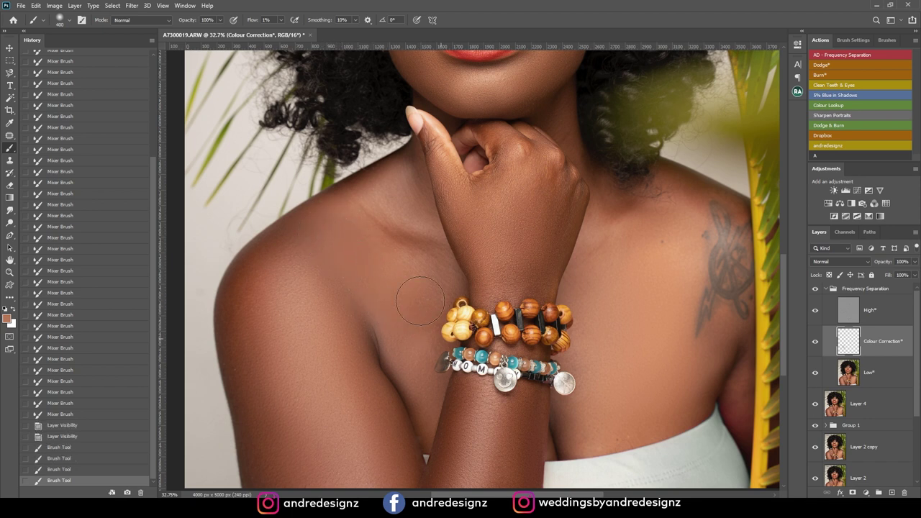
mouse_move(433, 348)
mouse_down()
mouse_move(402, 305)
mouse_move(426, 351)
mouse_move(415, 325)
mouse_move(423, 284)
mouse_move(434, 311)
mouse_move(417, 287)
mouse_up()
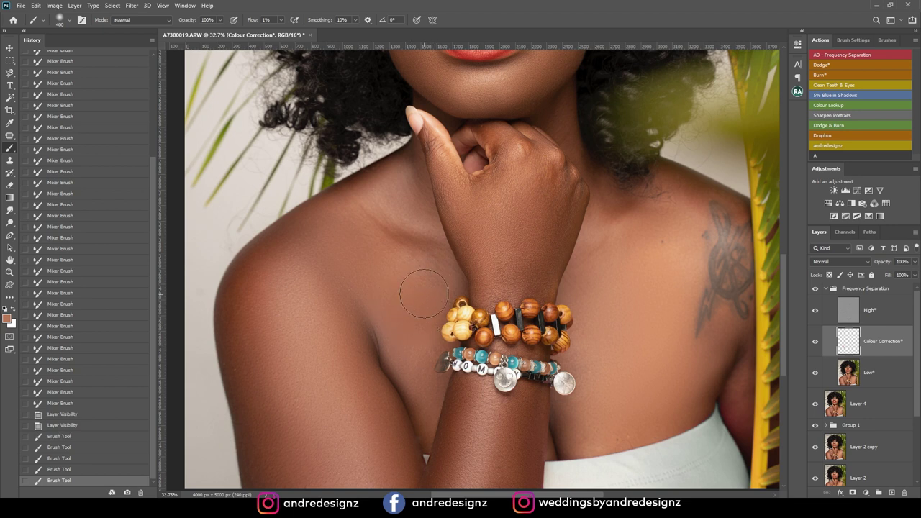
- Compare the Colour Correction layer hidden and shown, and touch up the chest beside the hand with the Brush at size 175
click(815, 343)
click(814, 343)
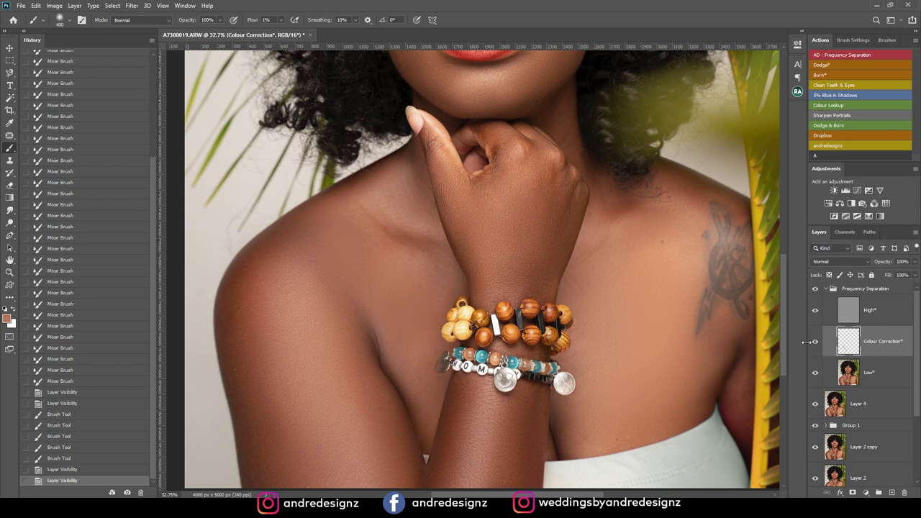
key(bracketleft)
key(bracketleft)
key(bracketleft)
drag(393, 303, 408, 286)
scroll(536, 309, down, 9)
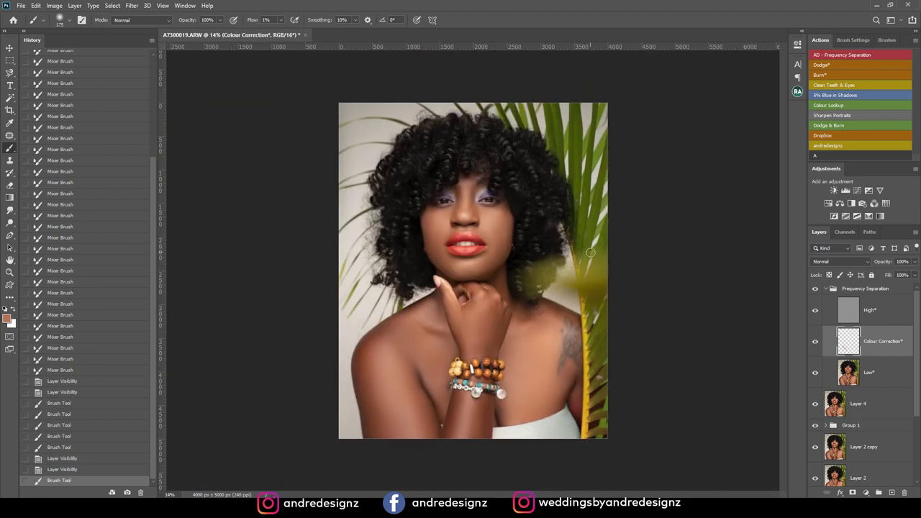
- Even out the colour of the chest and shoulder around the tattoo with low-flow Brush strokes at size 200 on the Colour Correction layer
scroll(538, 355, up, 14)
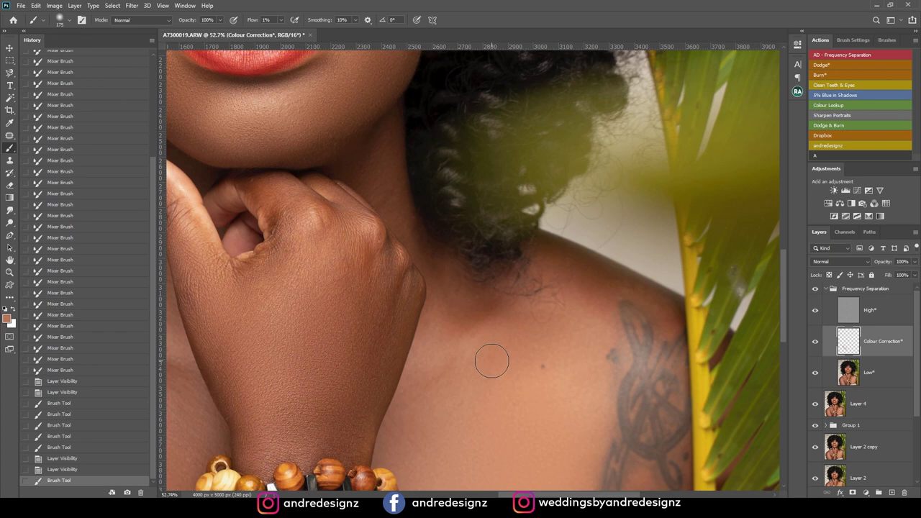
mouse_move(510, 339)
mouse_down()
mouse_move(438, 422)
mouse_move(453, 427)
mouse_up()
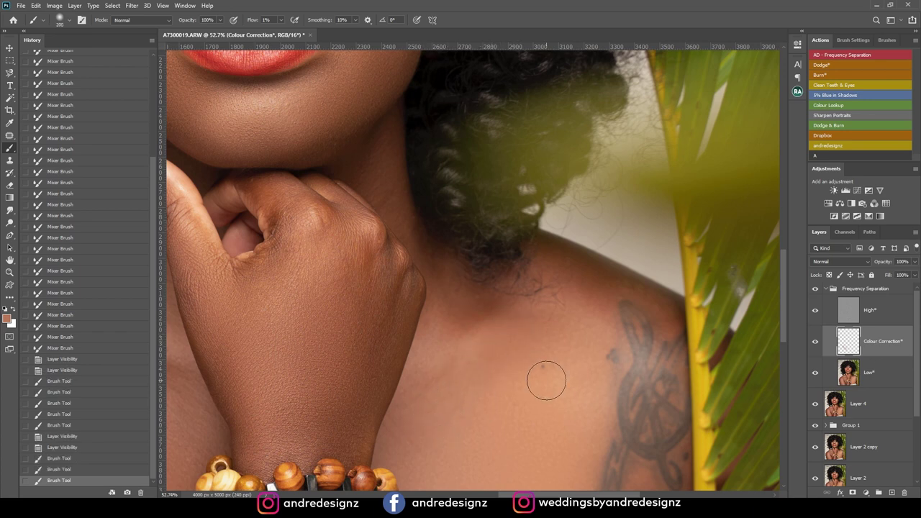
drag(542, 388, 506, 210)
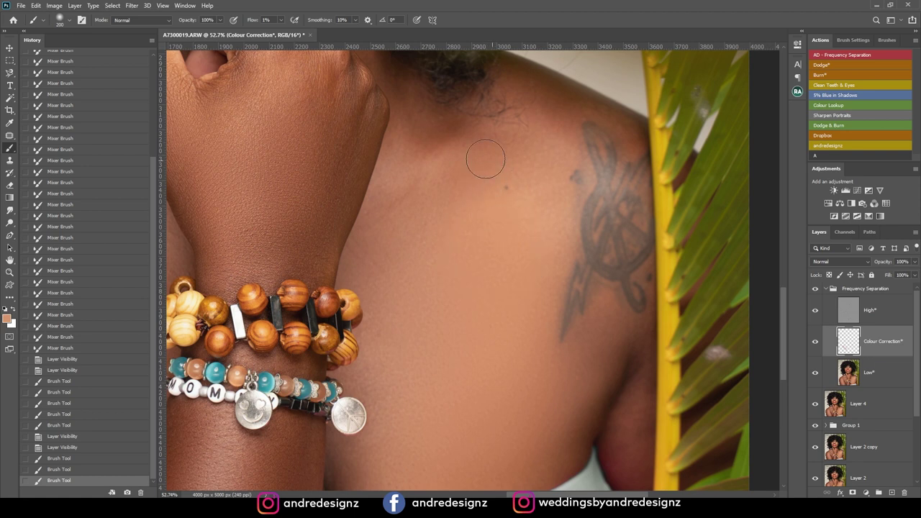
mouse_move(454, 181)
mouse_down()
mouse_move(430, 221)
mouse_move(439, 223)
mouse_move(438, 201)
mouse_move(419, 190)
mouse_move(404, 249)
mouse_up()
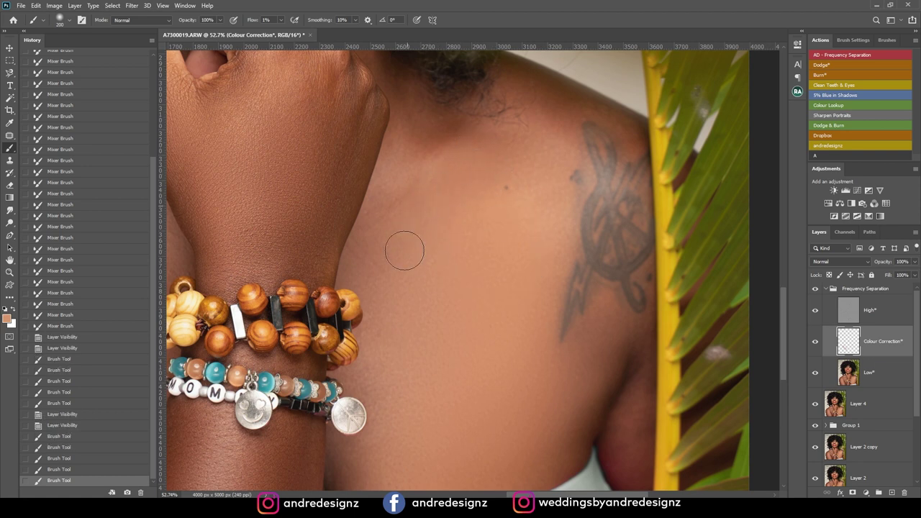
mouse_move(433, 191)
mouse_down()
mouse_move(446, 157)
mouse_move(503, 168)
mouse_move(497, 145)
mouse_move(526, 175)
mouse_move(497, 140)
mouse_move(525, 174)
mouse_up()
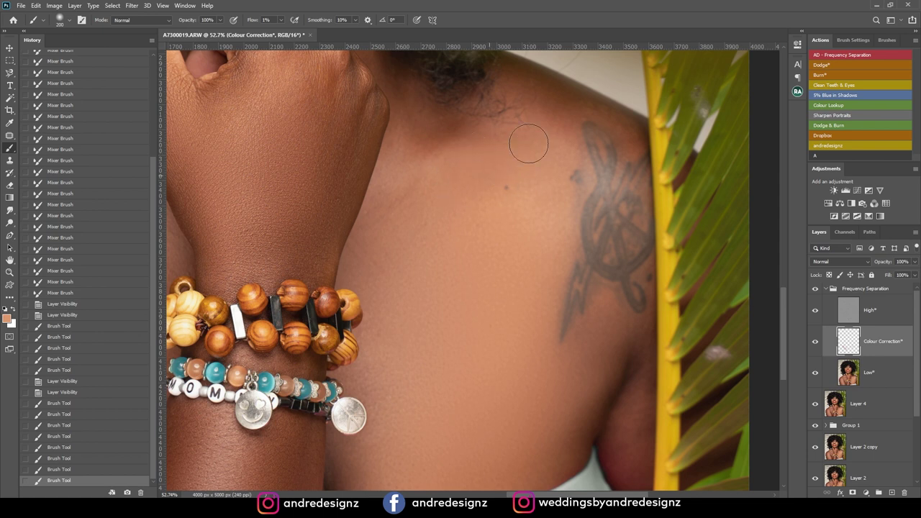
drag(568, 118, 531, 142)
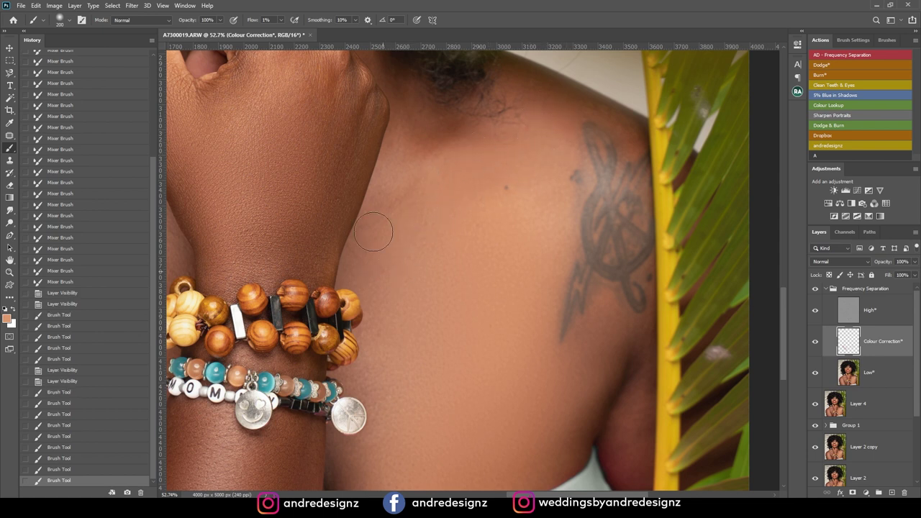
drag(430, 284, 425, 272)
- Review the face and whole portrait, and isolate the original Layer 0 to compare it with the retouched version
scroll(444, 248, down, 8)
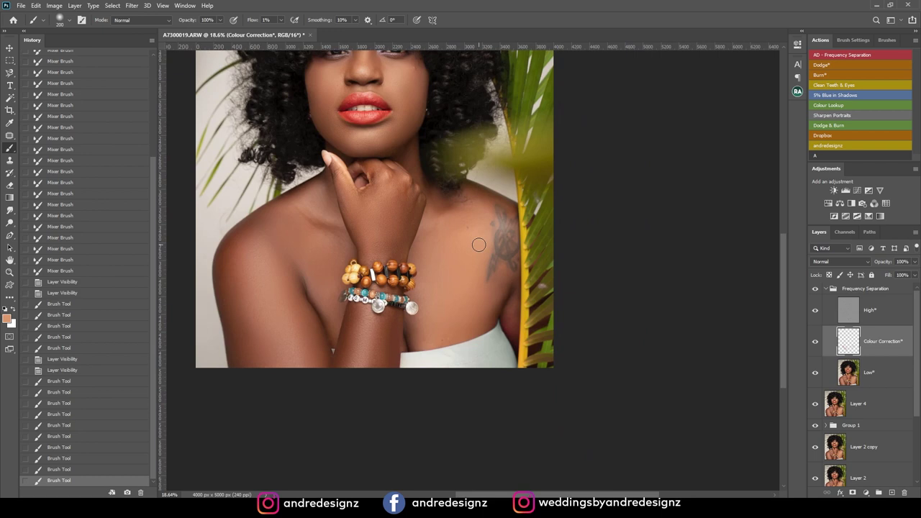
scroll(488, 243, up, 5)
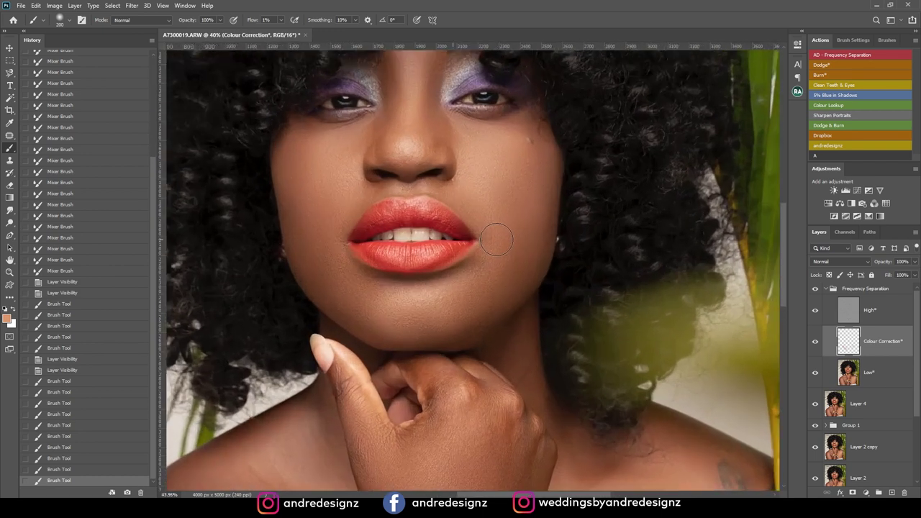
scroll(496, 239, down, 5)
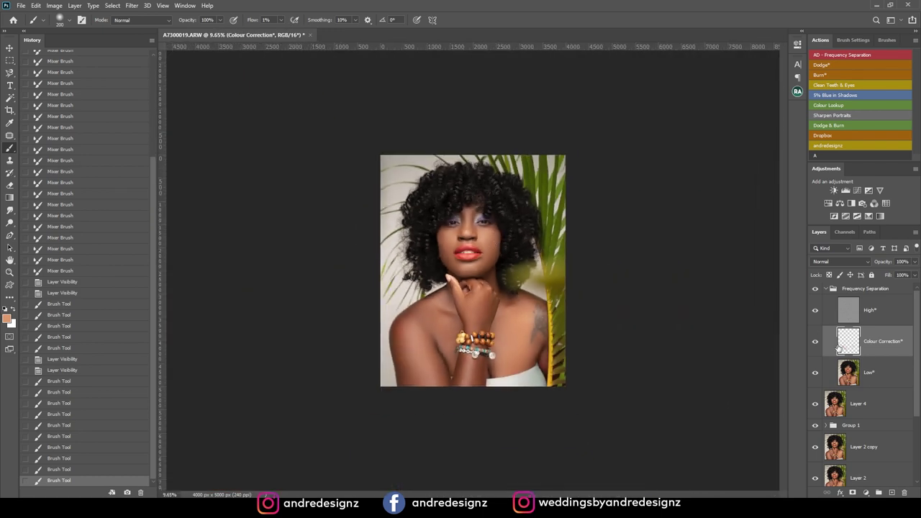
scroll(851, 408, down, 2)
scroll(851, 408, down, 2)
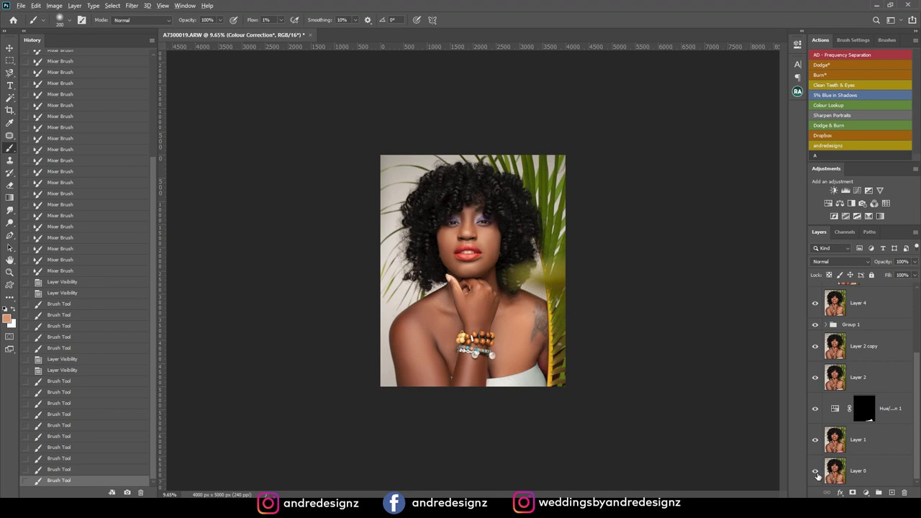
alt+click(816, 471)
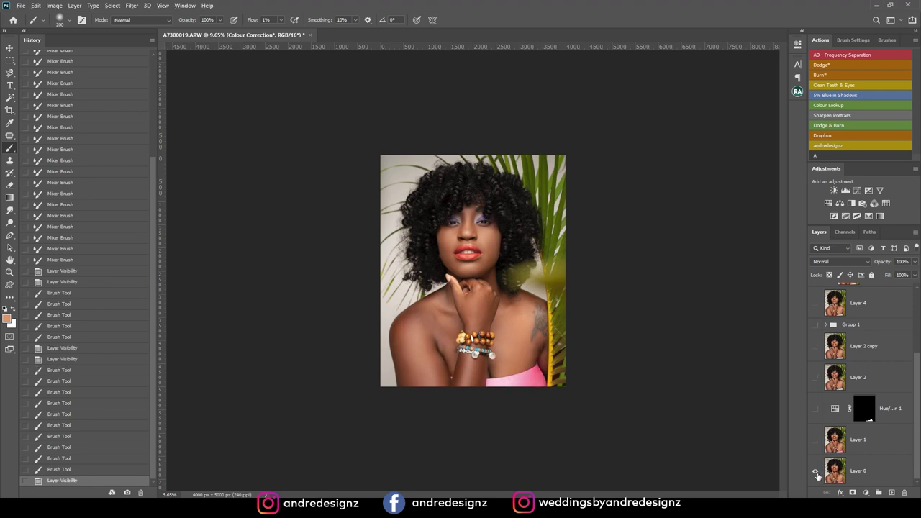
- Restore the visibility of all layers and review the retouched portrait
alt+click(816, 472)
scroll(619, 355, up, 3)
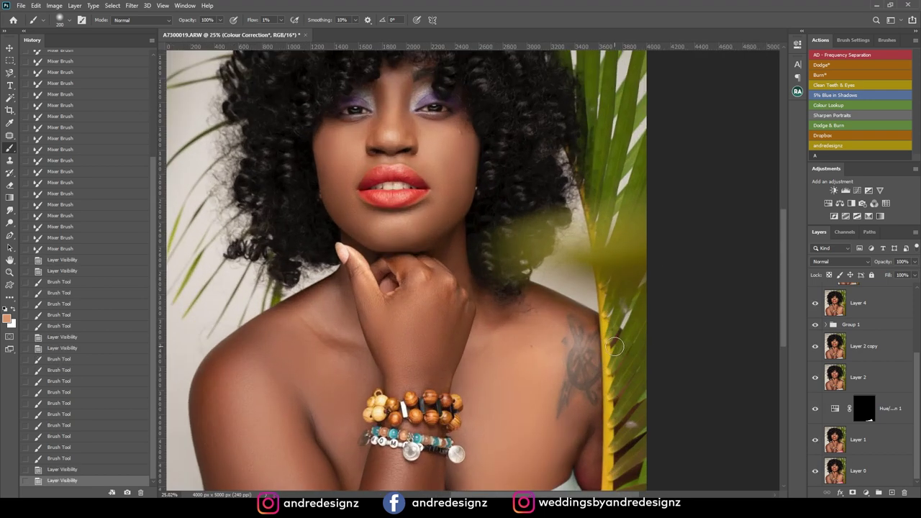
scroll(614, 347, down, 1)
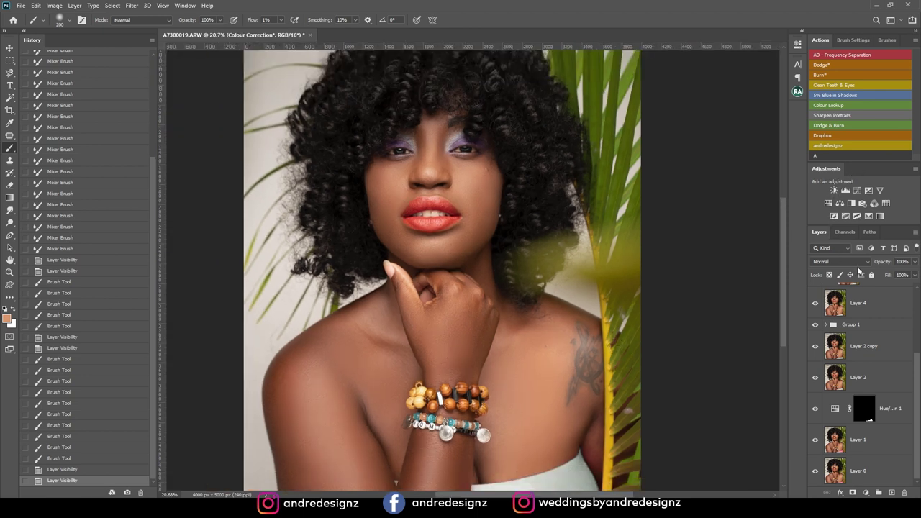
- Collapse the Frequency Separation group and run the Dodge action to add a masked Dodge layer above it
scroll(897, 352, up, 3)
click(825, 288)
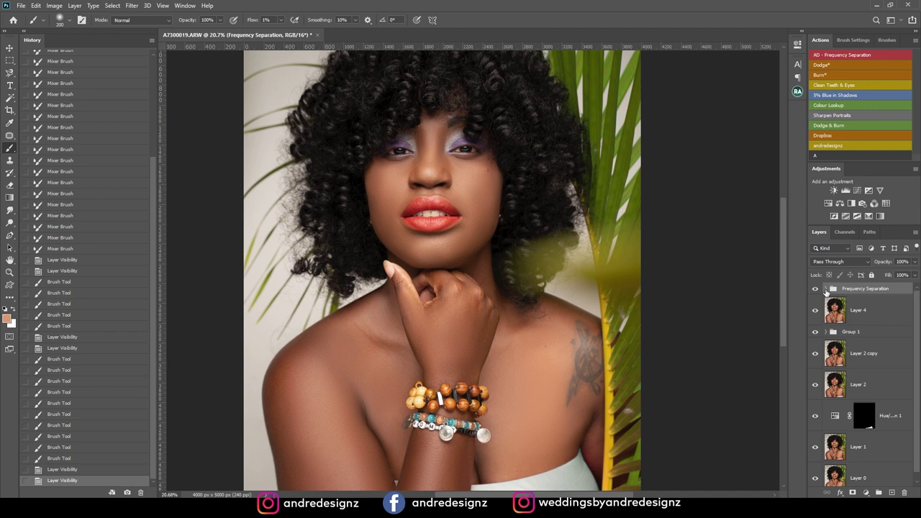
click(825, 66)
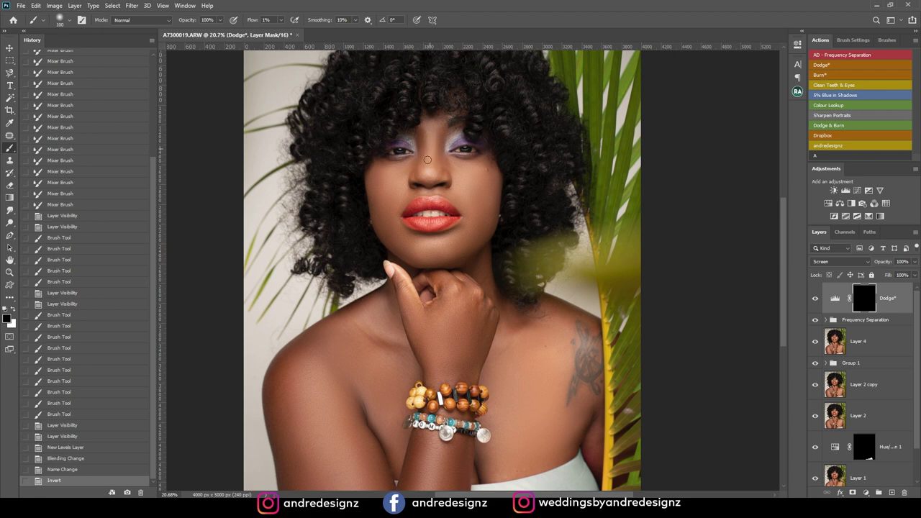
mouse_move(428, 162)
mouse_down()
mouse_move(427, 174)
mouse_move(436, 170)
mouse_up()
key(bracketright)
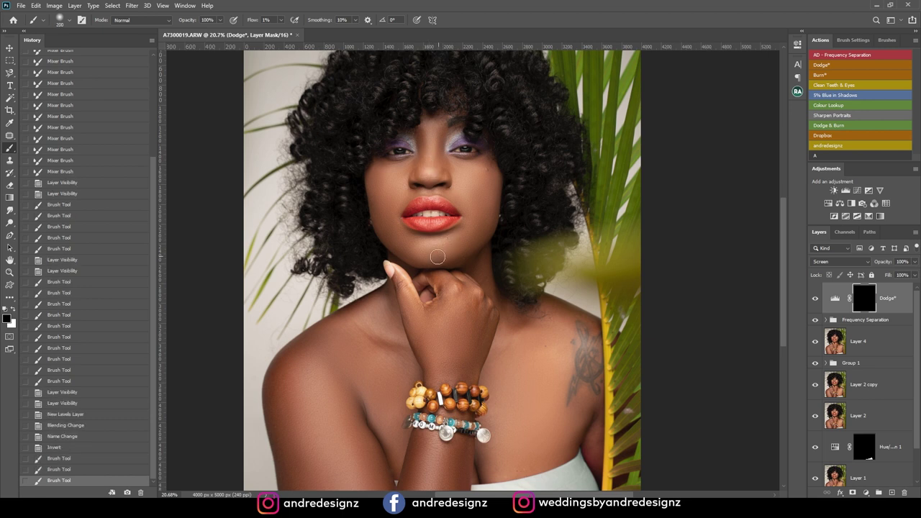
drag(429, 246, 463, 271)
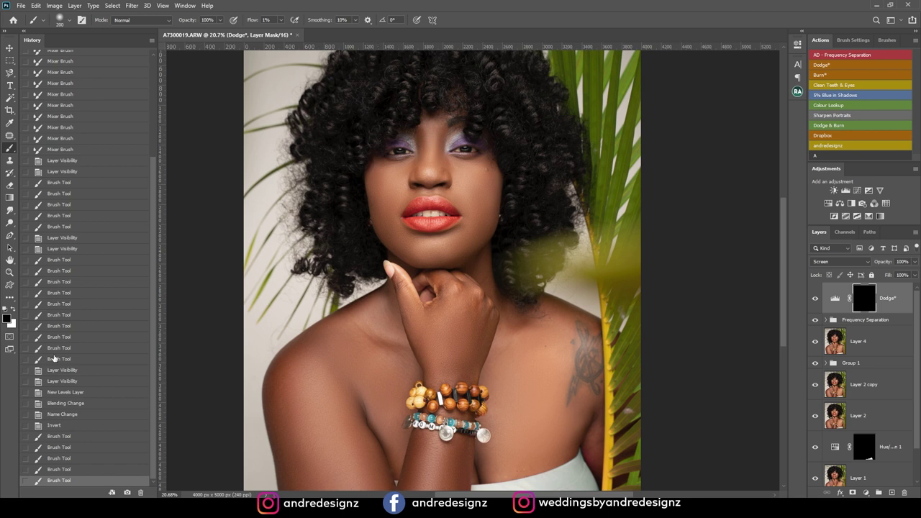
click(70, 425)
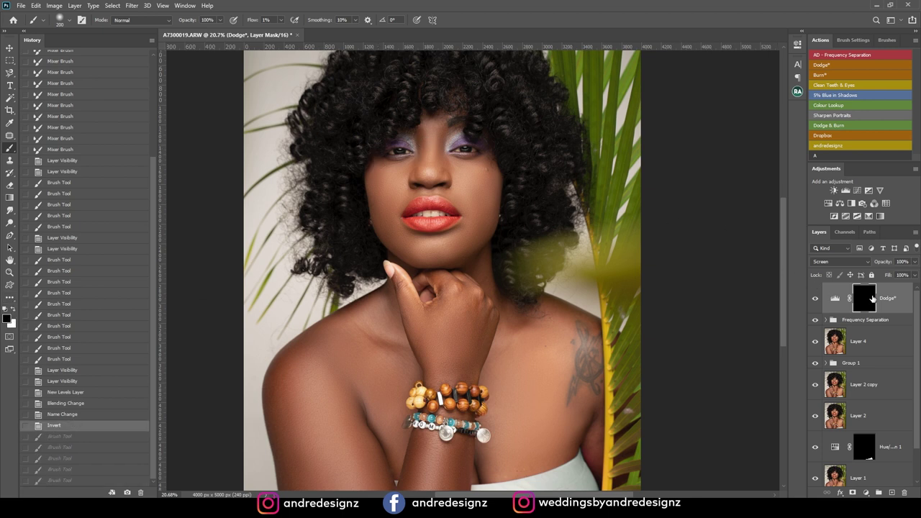
- Set white as the painting colour and brighten the bridge of the nose and the skin above the upper lip on the Dodge mask
click(11, 310)
key(ctrl+shift+z)
key(ctrl+shift+z)
key(ctrl+shift+z)
key(ctrl+shift+z)
key(ctrl+shift+z)
click(429, 168)
mouse_move(430, 141)
mouse_down()
mouse_move(424, 185)
mouse_move(430, 179)
mouse_up()
click(436, 197)
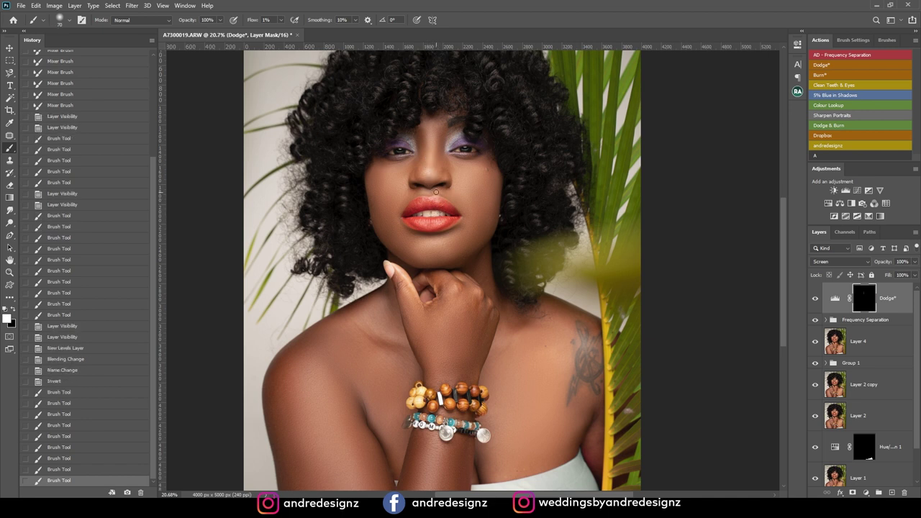
drag(436, 192, 420, 190)
- Brighten the chin and both cheeks on the Dodge mask with a size 250 Brush at 1% flow
key(])
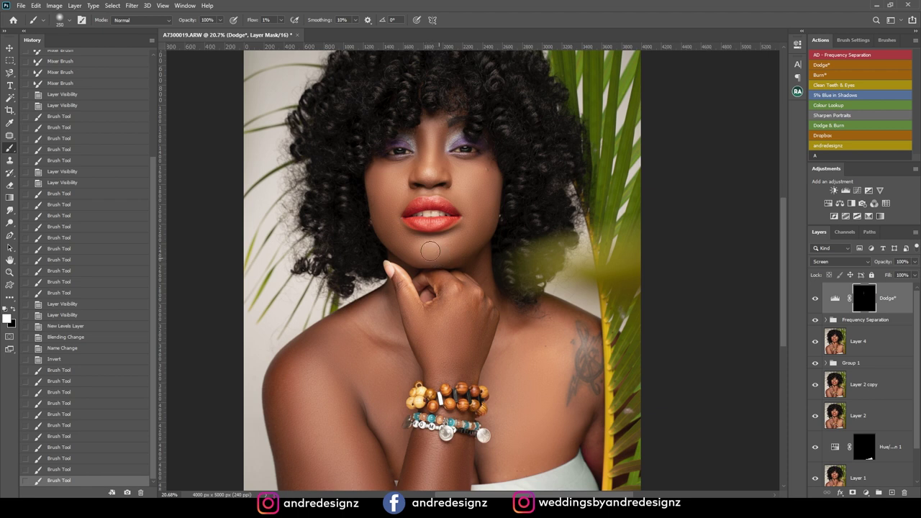
drag(444, 257, 433, 252)
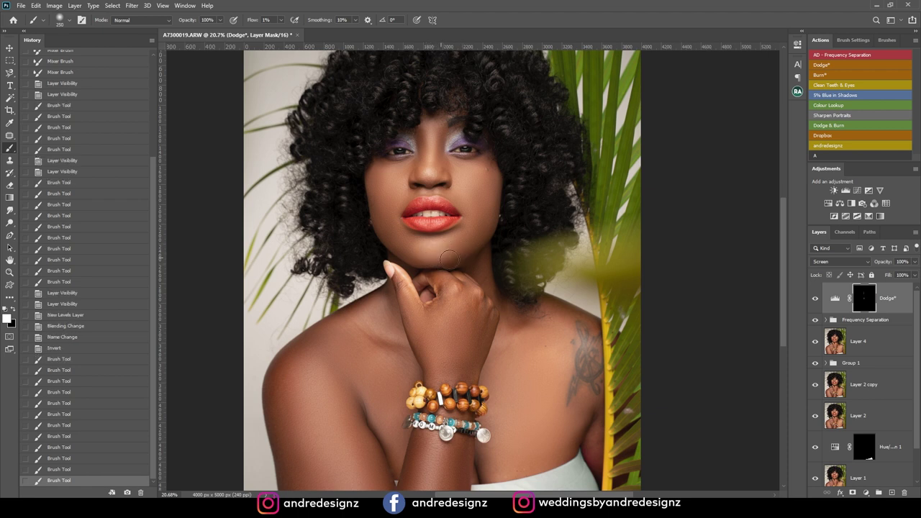
mouse_move(429, 247)
mouse_down()
mouse_move(456, 243)
mouse_move(448, 254)
mouse_move(467, 236)
mouse_move(449, 259)
mouse_move(453, 249)
mouse_move(431, 255)
mouse_move(401, 242)
mouse_move(449, 270)
mouse_move(412, 243)
mouse_up()
drag(395, 182, 386, 190)
mouse_move(386, 185)
mouse_down()
mouse_move(387, 177)
mouse_move(392, 197)
mouse_move(385, 191)
mouse_move(396, 187)
mouse_up()
drag(396, 187, 399, 175)
mouse_move(480, 178)
mouse_down()
mouse_move(471, 176)
mouse_move(484, 186)
mouse_move(470, 175)
mouse_move(461, 183)
mouse_move(488, 195)
mouse_move(469, 174)
mouse_move(472, 191)
mouse_up()
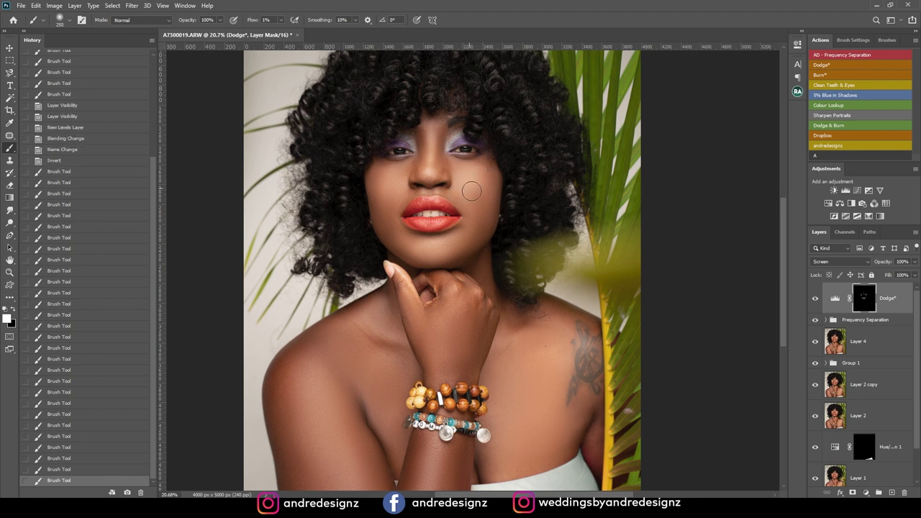
- Brighten the shoulder and upper arm on the Dodge mask with low-flow Brush strokes at size 250 and a broader one at 600
drag(501, 274, 414, 150)
mouse_move(297, 235)
mouse_down()
mouse_move(320, 302)
mouse_move(302, 220)
mouse_move(309, 263)
mouse_move(288, 227)
mouse_up()
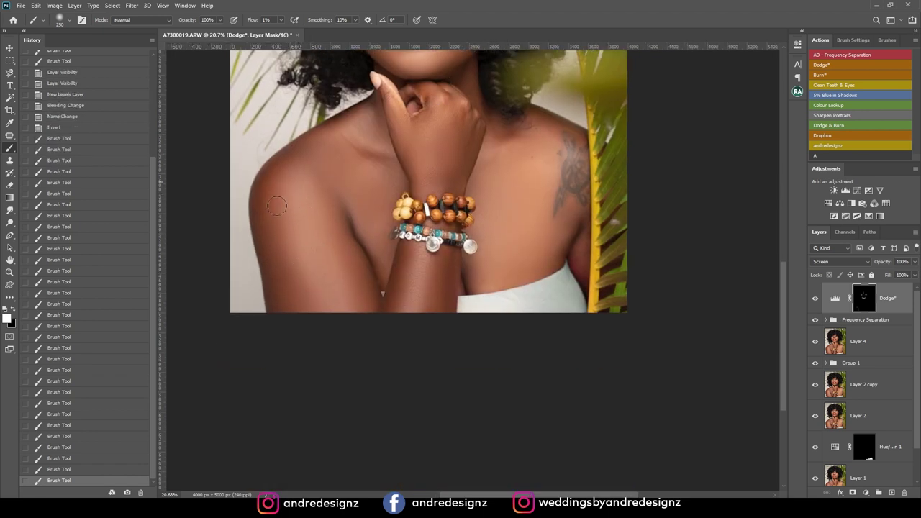
drag(311, 303, 314, 302)
drag(312, 218, 338, 294)
mouse_move(300, 169)
mouse_down()
mouse_move(282, 185)
mouse_move(300, 157)
mouse_move(287, 216)
mouse_move(322, 298)
mouse_move(321, 263)
mouse_move(337, 286)
mouse_move(336, 340)
mouse_up()
drag(331, 286, 358, 352)
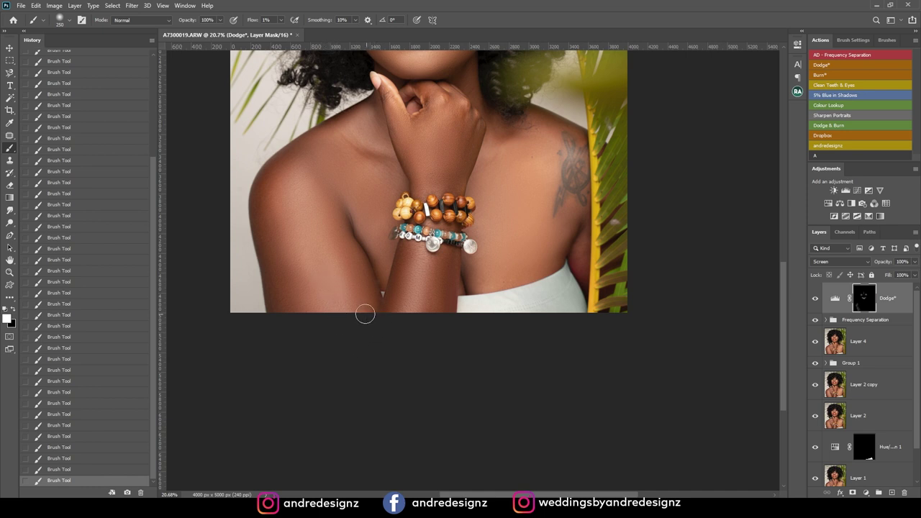
key(bracketright)
key(bracketright)
key(bracketright)
mouse_move(320, 291)
mouse_down()
mouse_move(333, 269)
mouse_move(302, 276)
mouse_move(324, 254)
mouse_move(314, 244)
mouse_move(287, 250)
mouse_move(304, 211)
mouse_up()
- Compare the portrait with the Dodge layer hidden and shown, and set the layer's opacity to 54%
click(814, 299)
click(812, 302)
scroll(467, 166, down, 4)
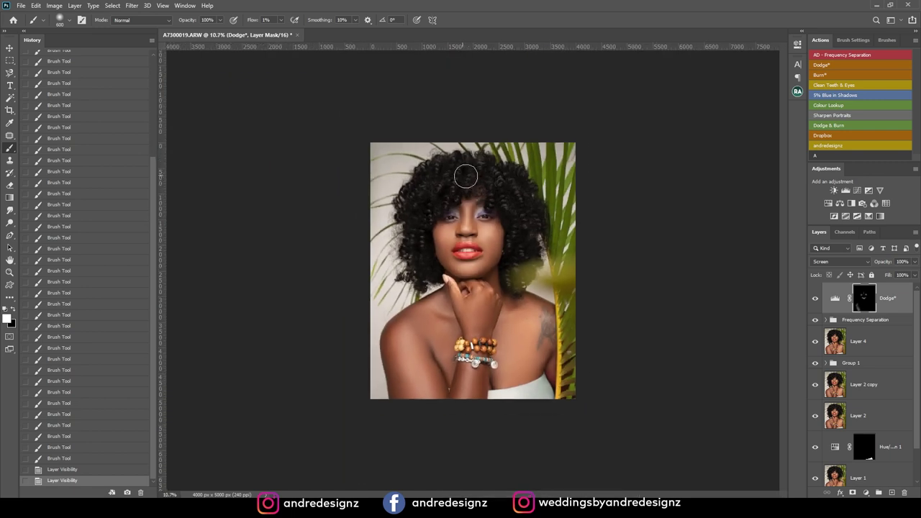
scroll(482, 183, up, 1)
scroll(439, 299, up, 2)
scroll(440, 246, down, 1)
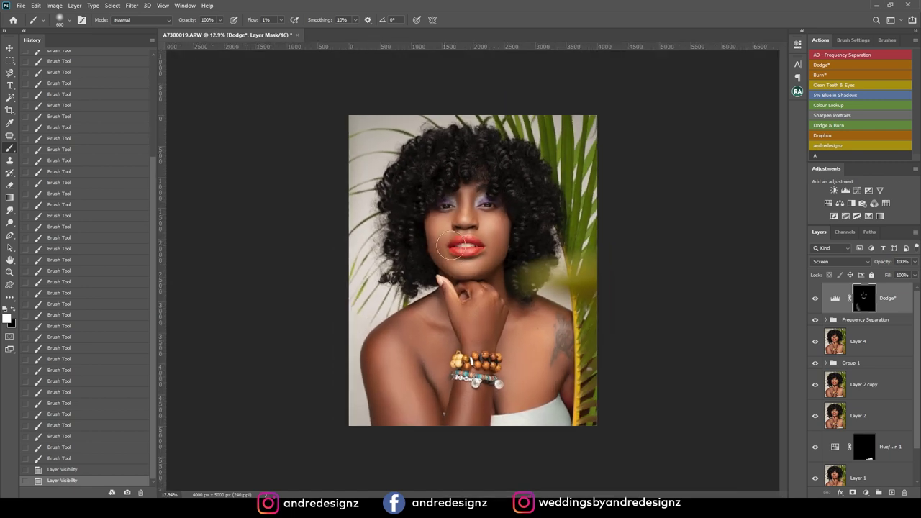
click(916, 262)
drag(889, 276, 888, 276)
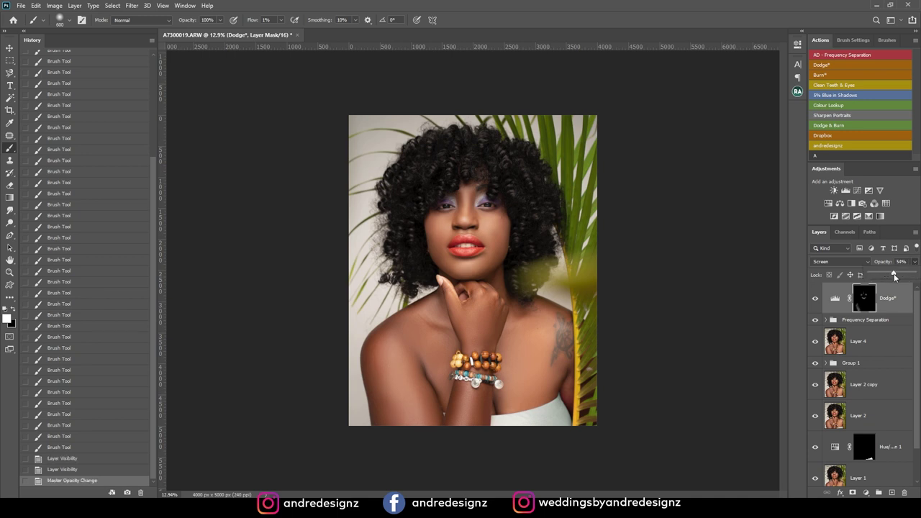
key(v)
scroll(596, 267, down, 5)
scroll(588, 264, up, 6)
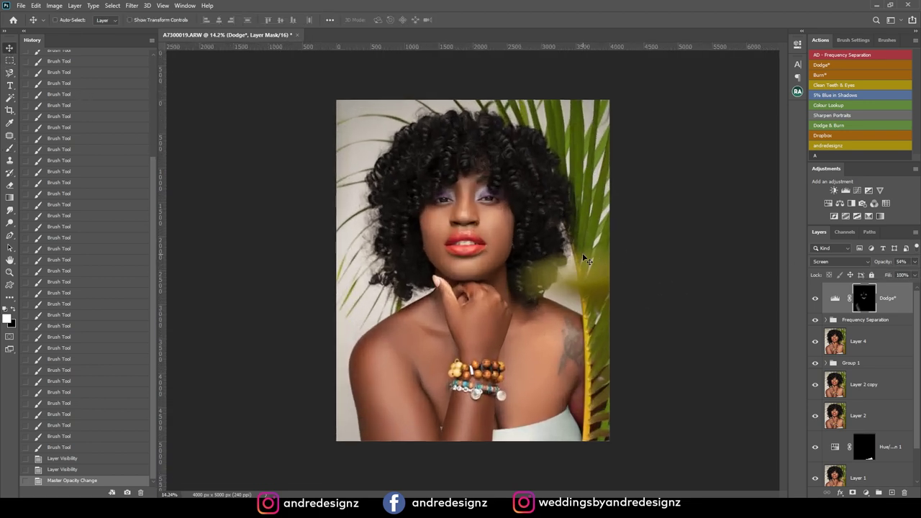
- Run the Burn action to add a masked Burn layer, and darken the sides of the face and nose with the Brush
click(829, 74)
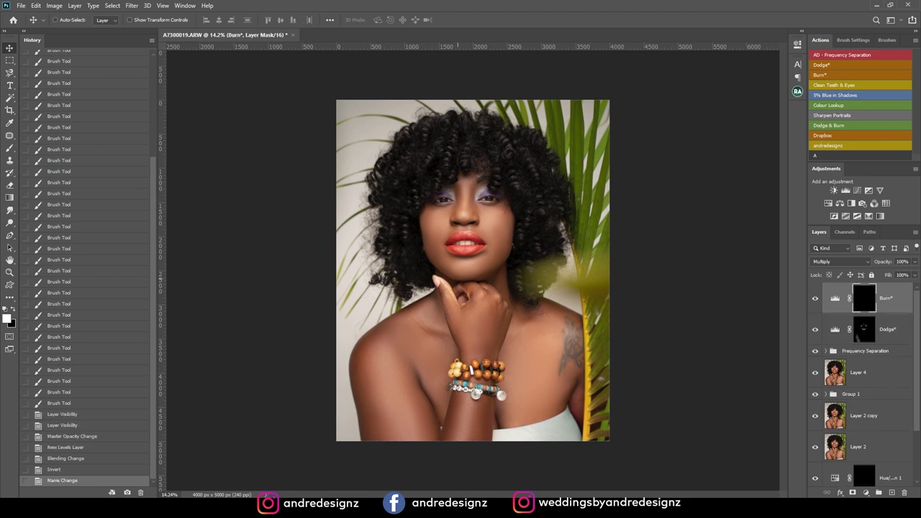
click(9, 148)
mouse_move(429, 227)
mouse_down()
mouse_move(443, 220)
mouse_move(424, 234)
mouse_move(437, 248)
mouse_move(423, 227)
mouse_up()
mouse_move(509, 246)
mouse_down()
mouse_move(507, 224)
mouse_move(495, 271)
mouse_up()
key(bracketleft)
key(bracketleft)
drag(454, 192, 454, 221)
key(bracketright)
key(bracketright)
key(bracketright)
drag(401, 355, 408, 372)
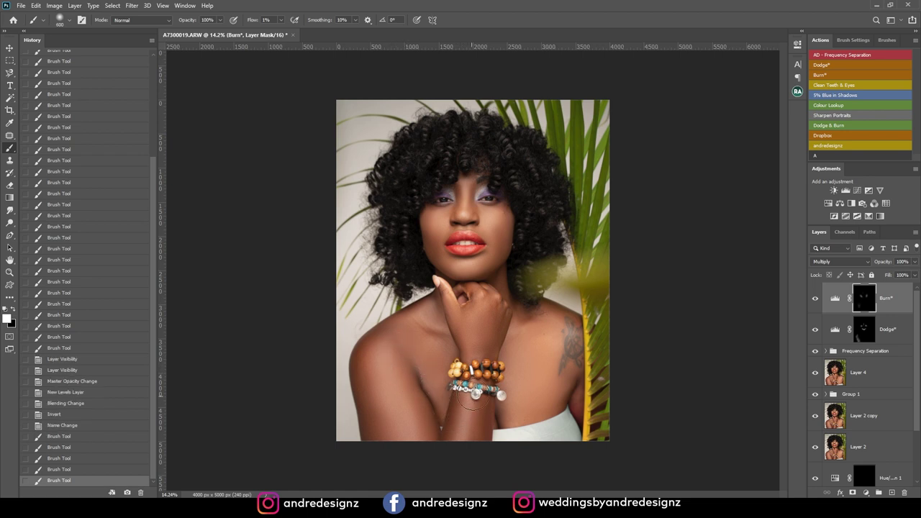
key(ctrl+z)
- Darken the inner and outer edges of the upper arm on the Burn mask with a size 300 Brush
key(bracketleft)
key(bracketleft)
key(bracketleft)
drag(421, 404, 424, 446)
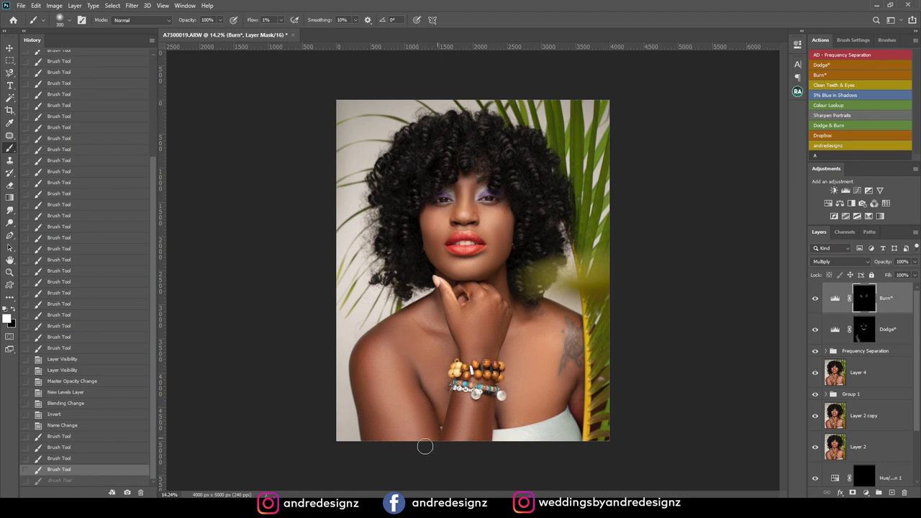
drag(359, 379, 377, 438)
- Darken the chest between the hand and the tattoo on the Burn mask with a size 600 Brush
key(bracketright)
key(bracketright)
key(bracketright)
key(bracketright)
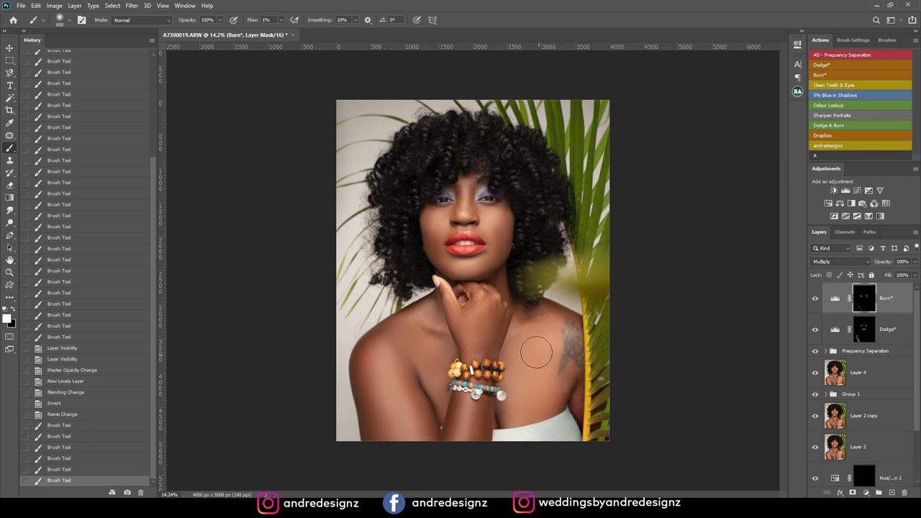
mouse_move(518, 359)
mouse_down()
mouse_move(521, 390)
mouse_move(530, 395)
mouse_move(531, 386)
mouse_up()
drag(554, 336, 549, 338)
mouse_move(556, 333)
mouse_down()
mouse_move(552, 378)
mouse_move(518, 404)
mouse_move(558, 372)
mouse_move(545, 392)
mouse_move(561, 334)
mouse_move(513, 382)
mouse_move(539, 331)
mouse_move(559, 353)
mouse_move(528, 407)
mouse_up()
- Darken the forearm below the bracelets and the edge of the raised hand on the Burn mask with a size 250 Brush
key(bracketleft)
key(bracketleft)
key(bracketleft)
key(bracketleft)
drag(478, 425, 480, 412)
drag(487, 336, 497, 314)
- On the Dodge mask, brighten the centre of the forearm and the back of the hand with the size 250 Brush
click(889, 329)
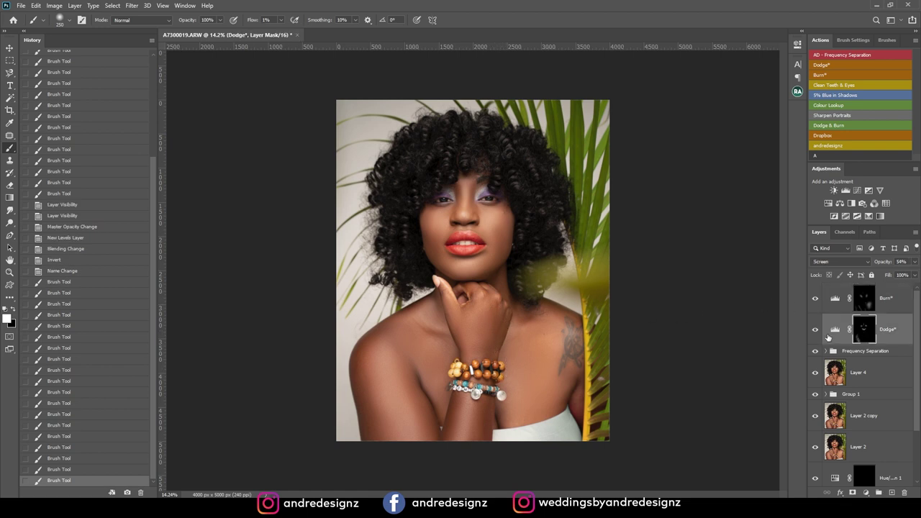
drag(466, 433, 492, 346)
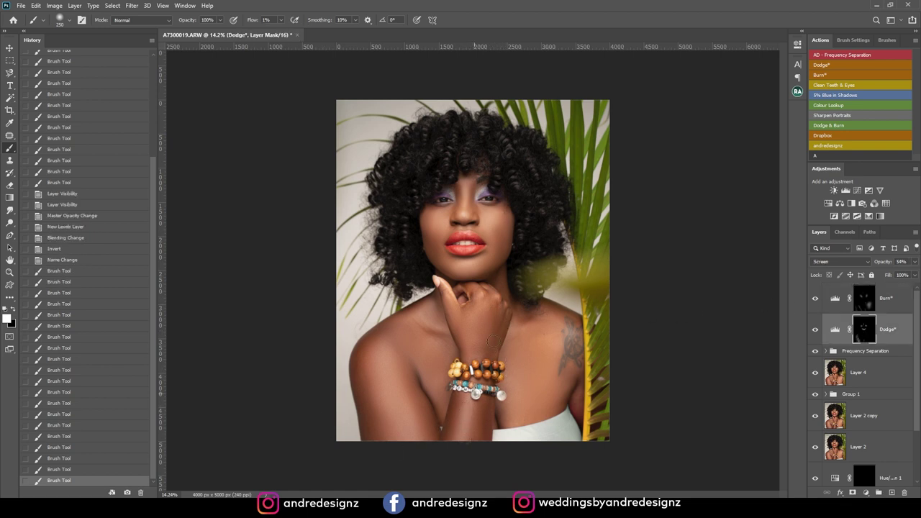
drag(483, 326, 481, 370)
scroll(494, 249, down, 5)
scroll(495, 248, up, 15)
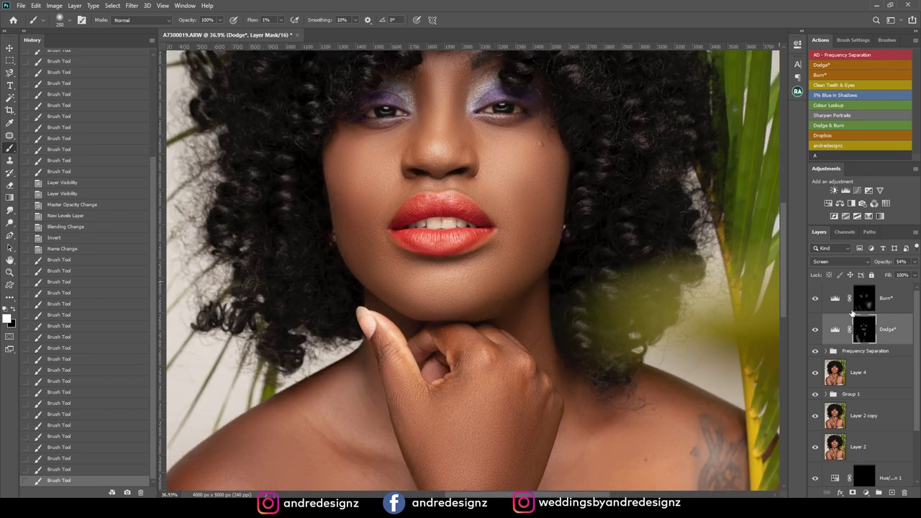
- Stamp all visible layers into a new layer above the Burn layer and delete the old Frequency Separation group
click(826, 351)
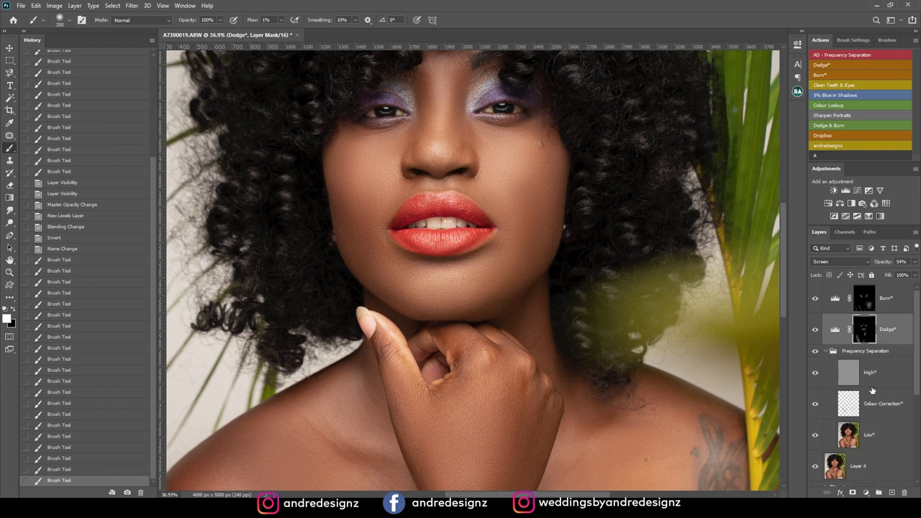
click(883, 428)
click(896, 298)
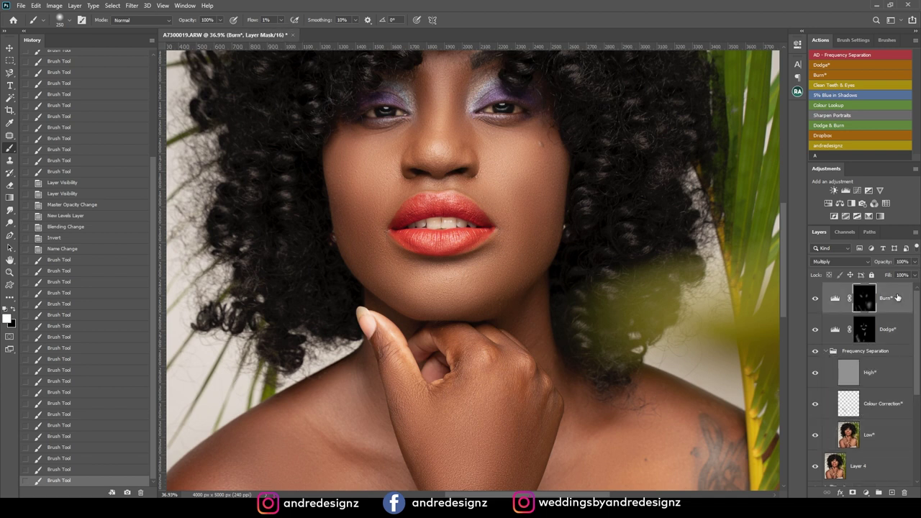
key(ctrl+shift+alt+e)
click(877, 381)
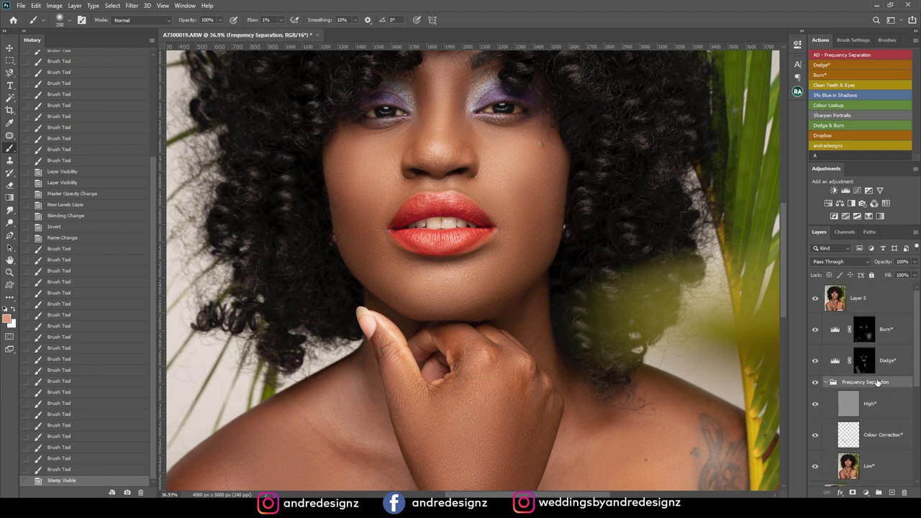
key(Delete)
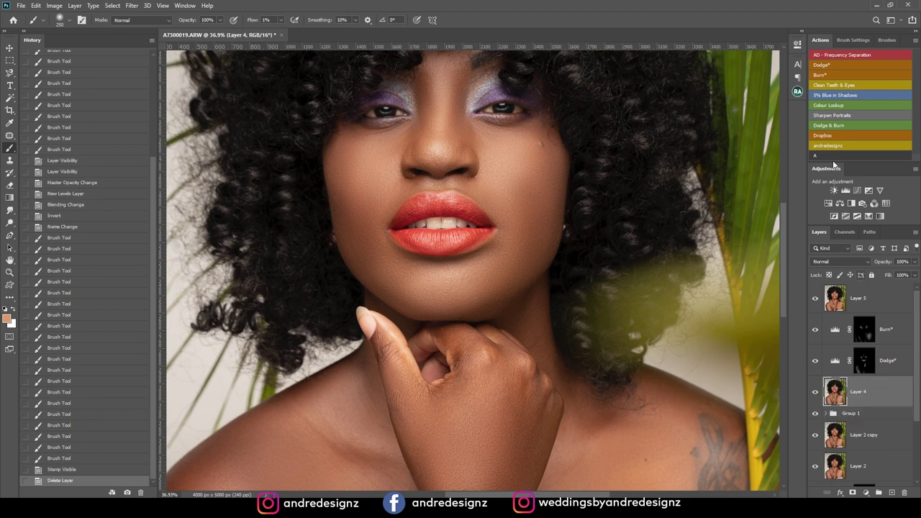
- Run the AD - Frequency Separation action above the stamped layer and select the new group's Low layer
click(846, 55)
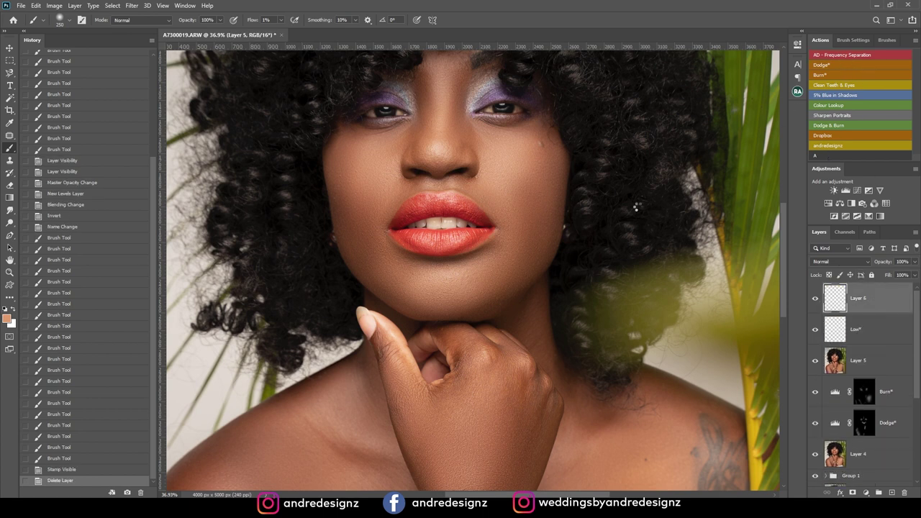
click(728, 128)
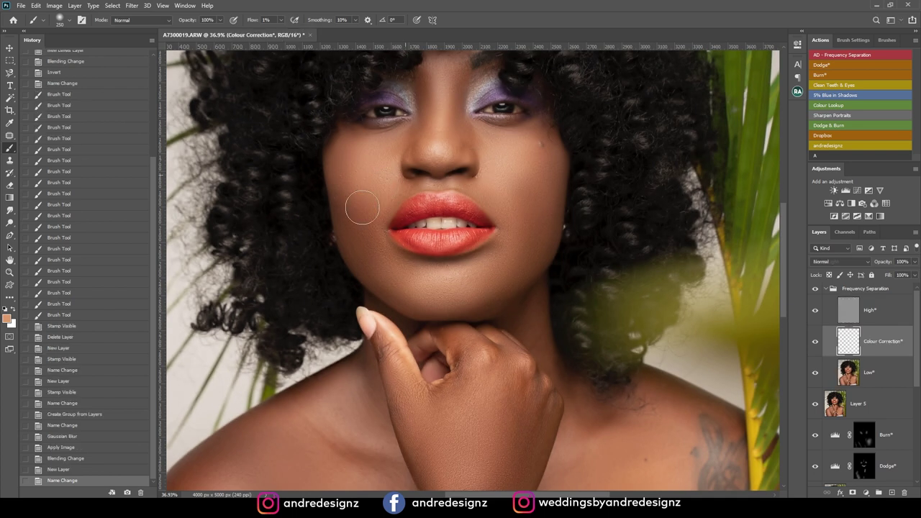
click(820, 363)
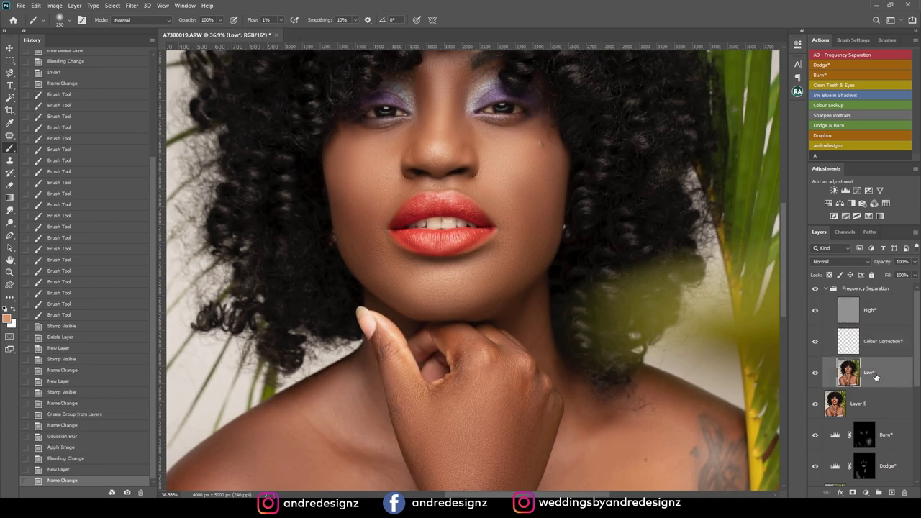
- Paint the sampled skin tone over the cheeks and chin on the Low layer with a size 300 Brush at 1% flow
key(bracketright)
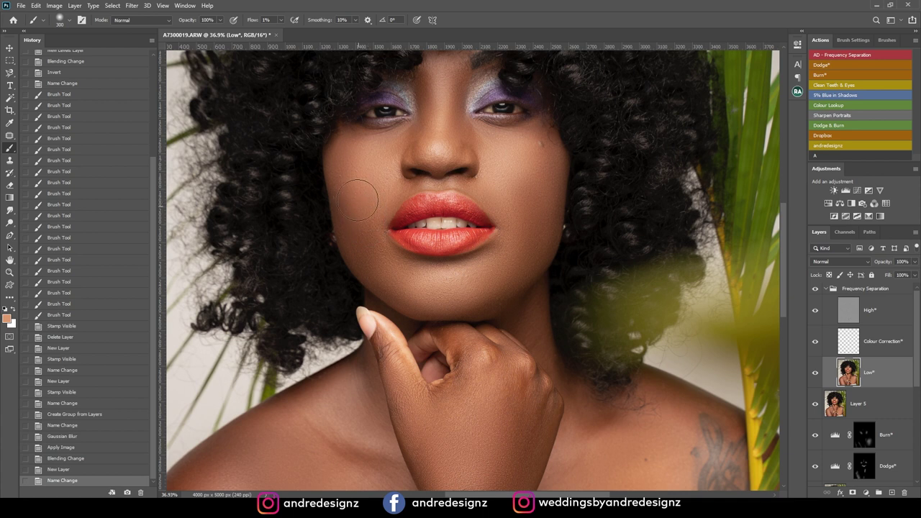
mouse_move(361, 216)
mouse_down()
mouse_move(364, 165)
mouse_move(367, 176)
mouse_up()
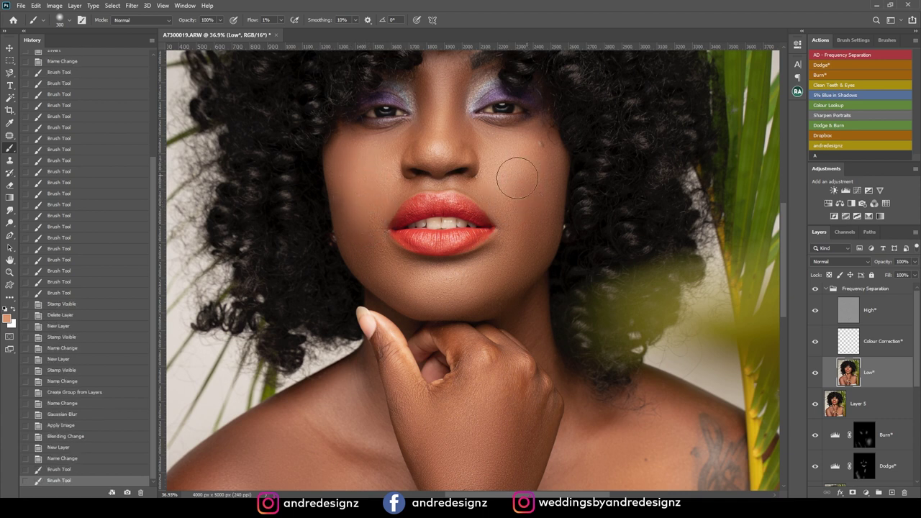
mouse_move(541, 184)
mouse_down()
mouse_move(498, 283)
mouse_move(455, 299)
mouse_up()
drag(374, 257, 387, 268)
mouse_move(362, 177)
mouse_down()
mouse_move(352, 149)
mouse_move(341, 162)
mouse_move(338, 152)
mouse_move(371, 162)
mouse_move(369, 182)
mouse_move(434, 193)
mouse_move(407, 198)
mouse_move(392, 186)
mouse_move(379, 209)
mouse_up()
- Even out the skin around the mouth on the Low layer with a smaller low-flow Brush, and check the whole portrait
key(bracketleft)
key(bracketleft)
key(bracketleft)
key(bracketleft)
key(bracketleft)
mouse_move(394, 258)
mouse_down()
mouse_move(410, 286)
mouse_move(483, 302)
mouse_move(550, 233)
mouse_move(519, 206)
mouse_up()
key(bracketright)
key(bracketright)
key(bracketright)
scroll(521, 206, down, 10)
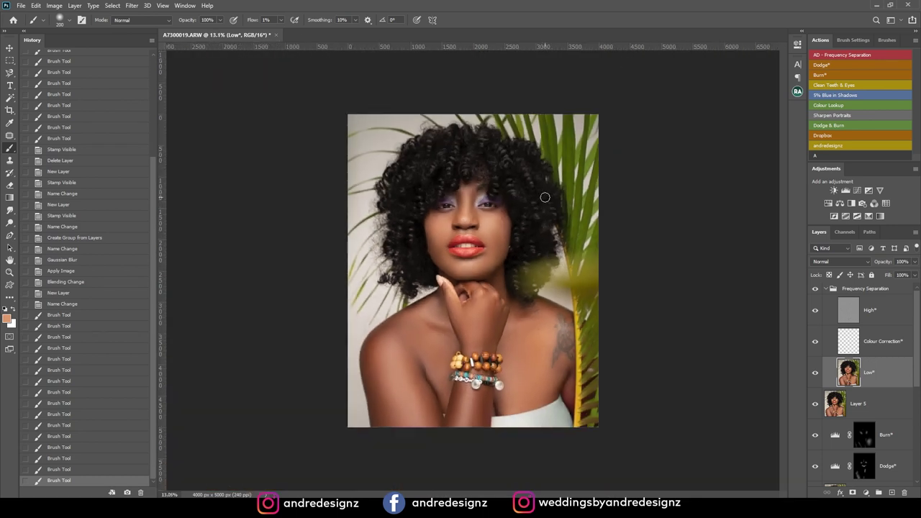
scroll(556, 195, up, 5)
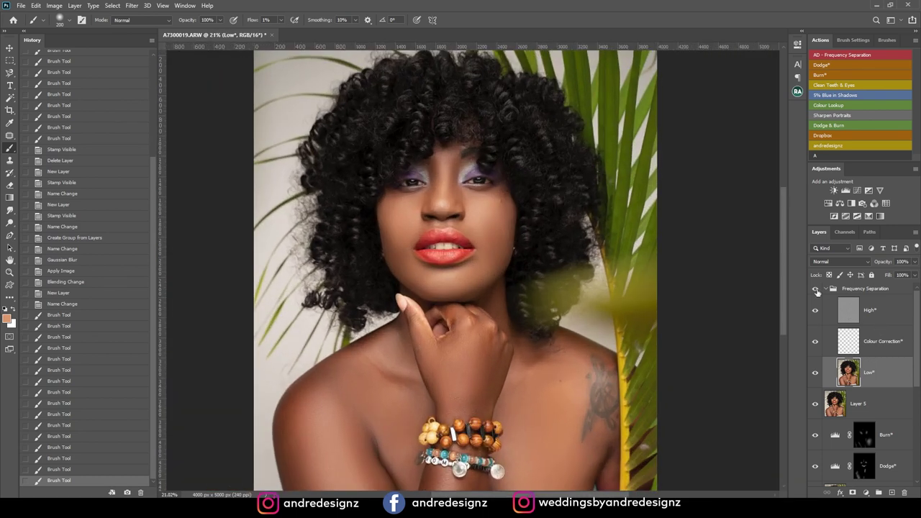
- Compare the portrait with and without the Frequency Separation group to judge the skin smoothing
click(815, 291)
click(815, 291)
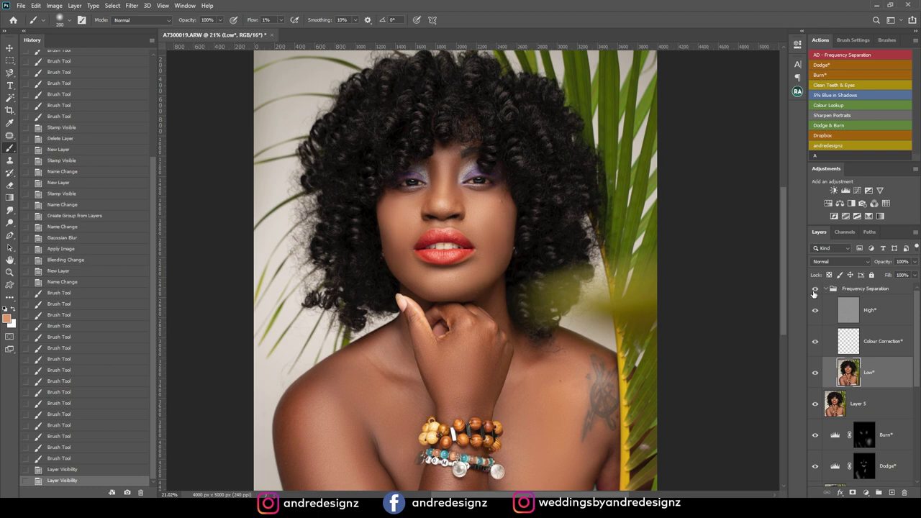
click(815, 291)
click(815, 291)
click(815, 291)
click(815, 290)
click(814, 292)
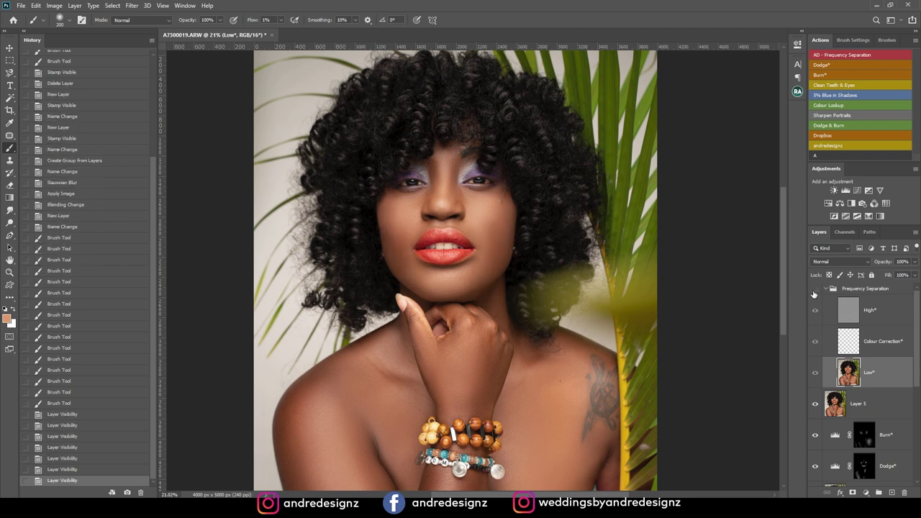
click(815, 291)
click(815, 291)
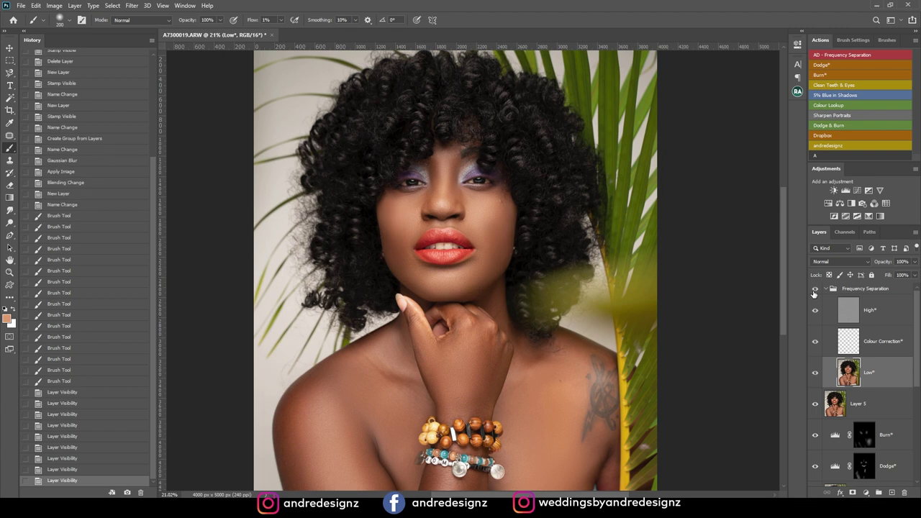
click(815, 290)
- Reduce the Frequency Separation group's opacity to 52% and collapse the group
click(855, 291)
click(913, 262)
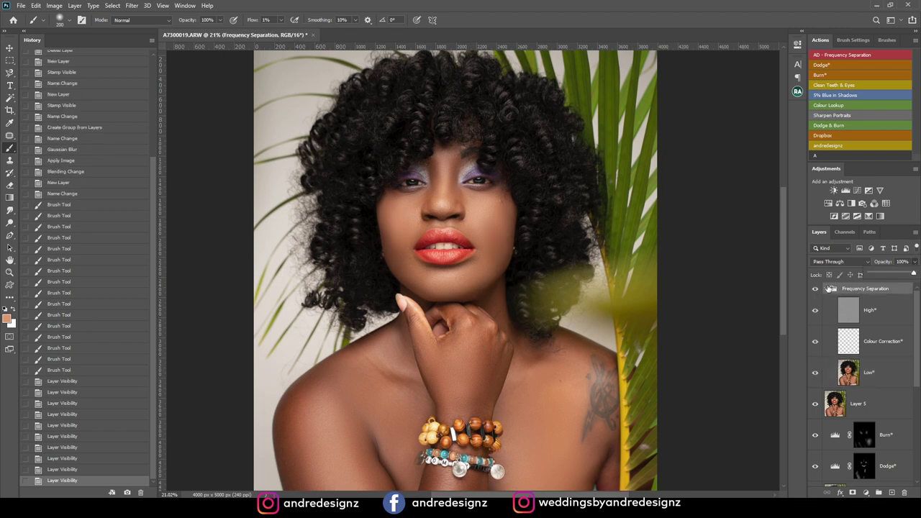
click(890, 275)
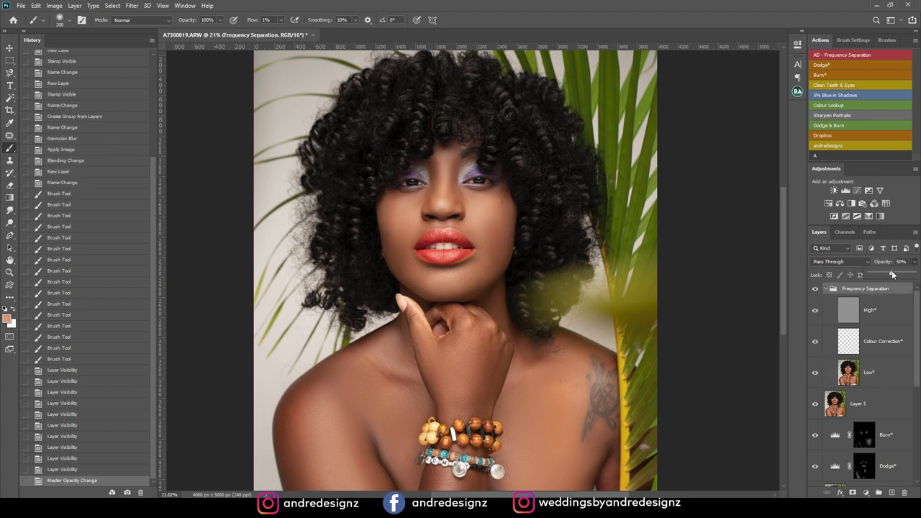
scroll(503, 252, down, 3)
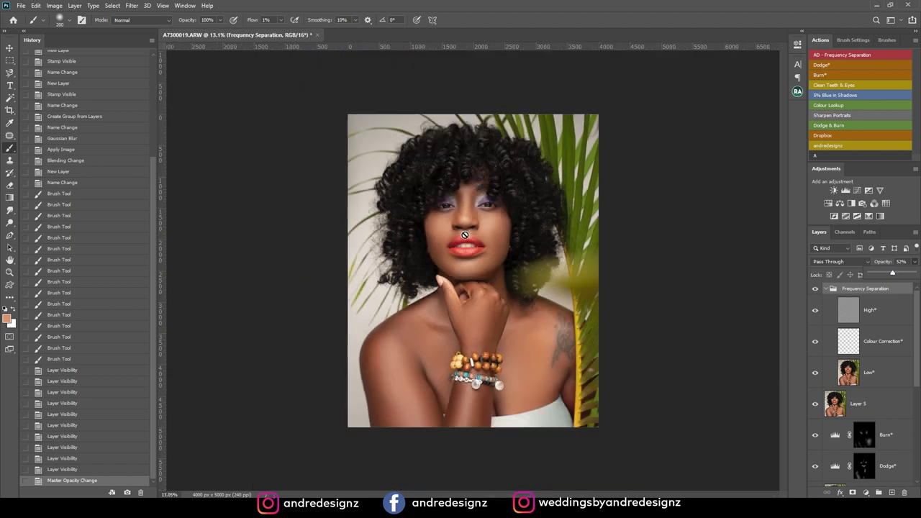
click(827, 291)
click(833, 288)
- Compare the retouched portrait with the original Layer 0 alone, and examine the face up close
scroll(856, 373, down, 2)
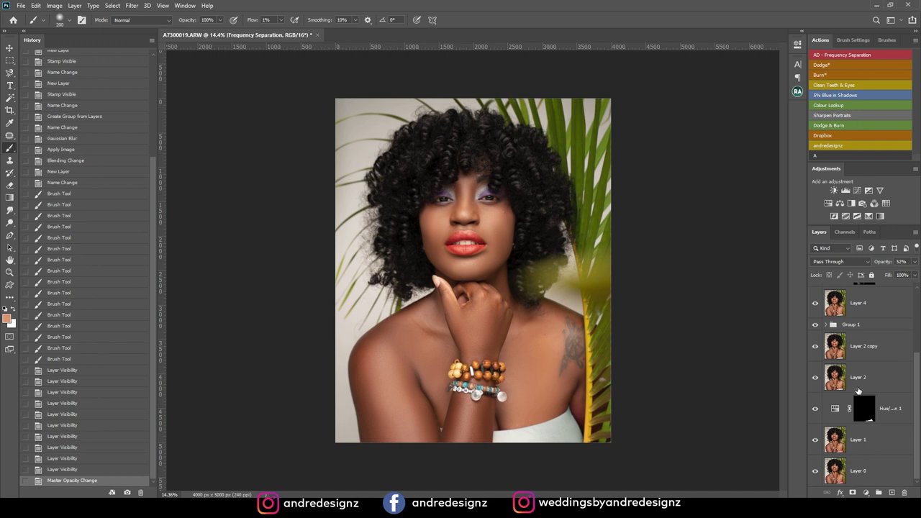
alt+click(815, 470)
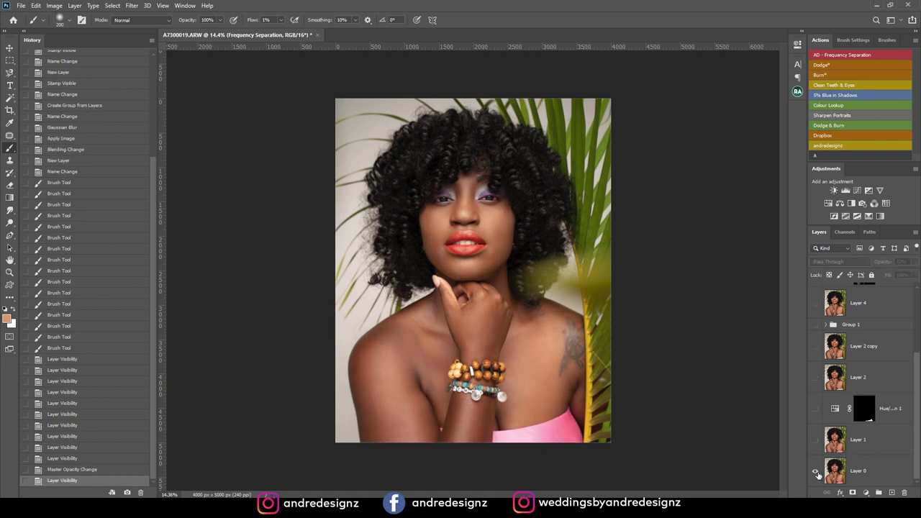
alt+click(817, 473)
scroll(562, 277, up, 5)
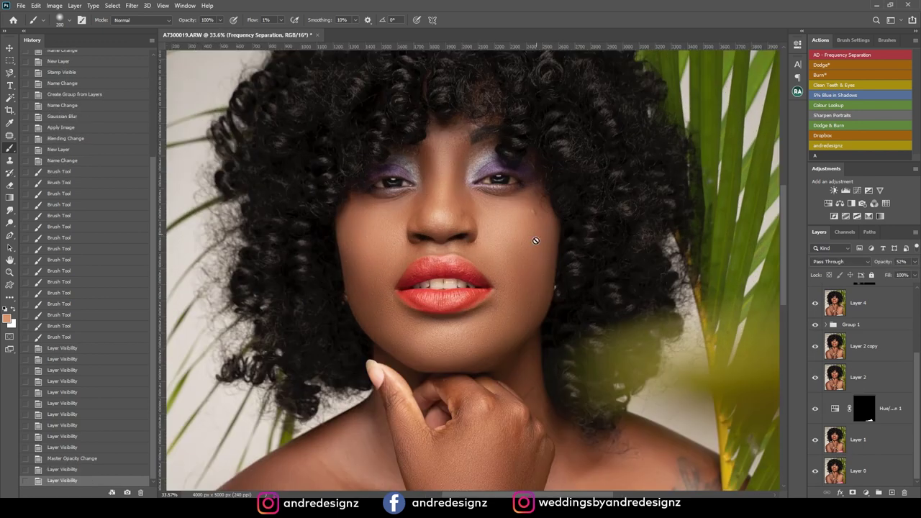
scroll(535, 220, down, 5)
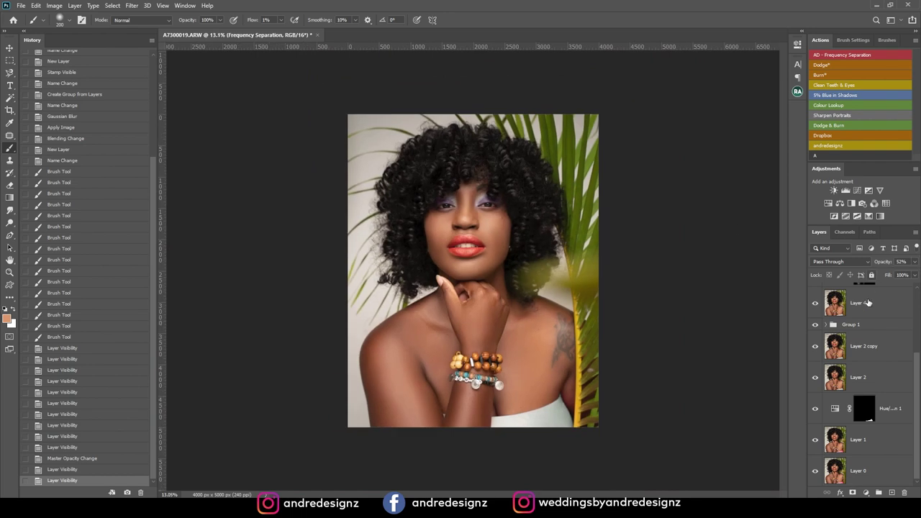
- Stamp all visible layers into a new layer above the Frequency Separation group and open it in the Camera Raw Filter
scroll(868, 302, up, 5)
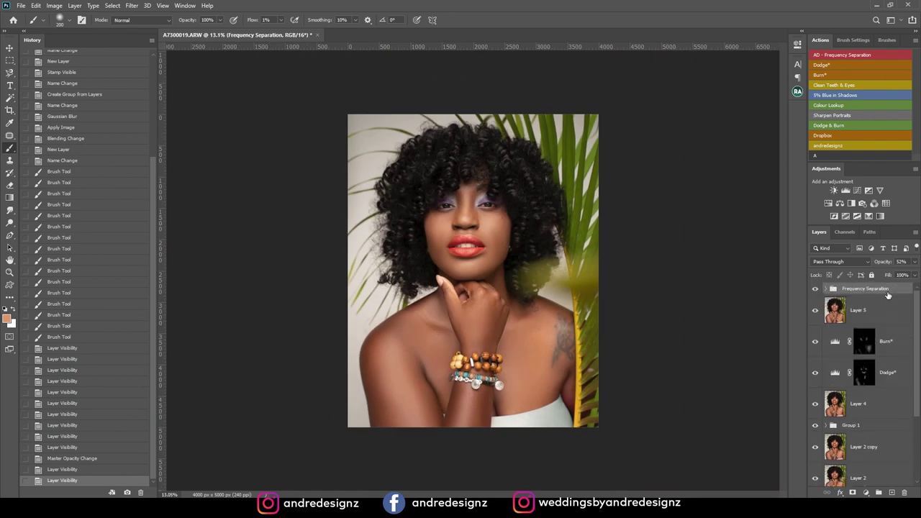
key(ctrl+shift+alt+e)
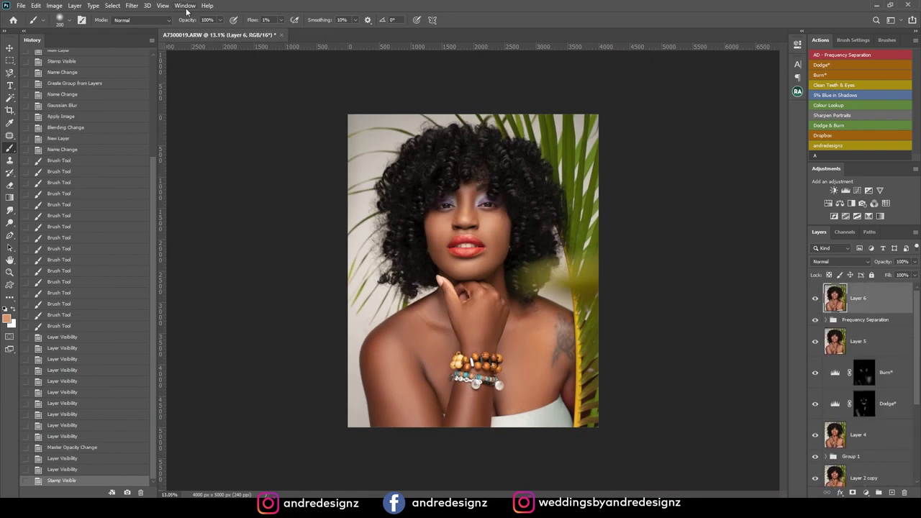
click(104, 7)
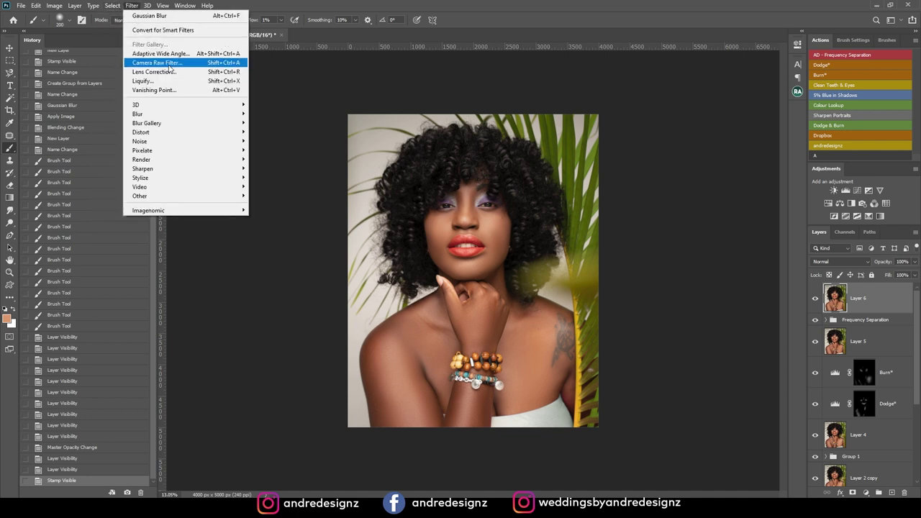
click(148, 65)
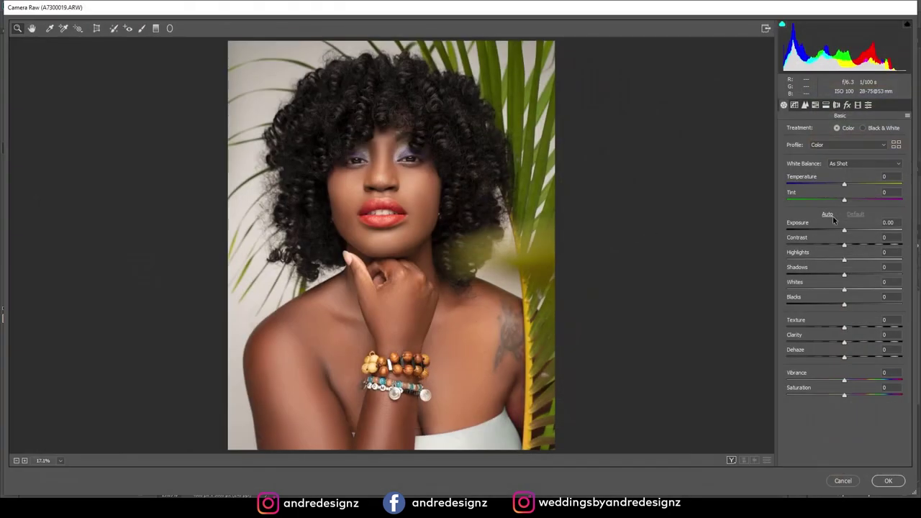
- Try the automatic tone and the Gears preset, and apply the Warm Touch user preset to the portrait
click(827, 214)
click(855, 215)
click(868, 105)
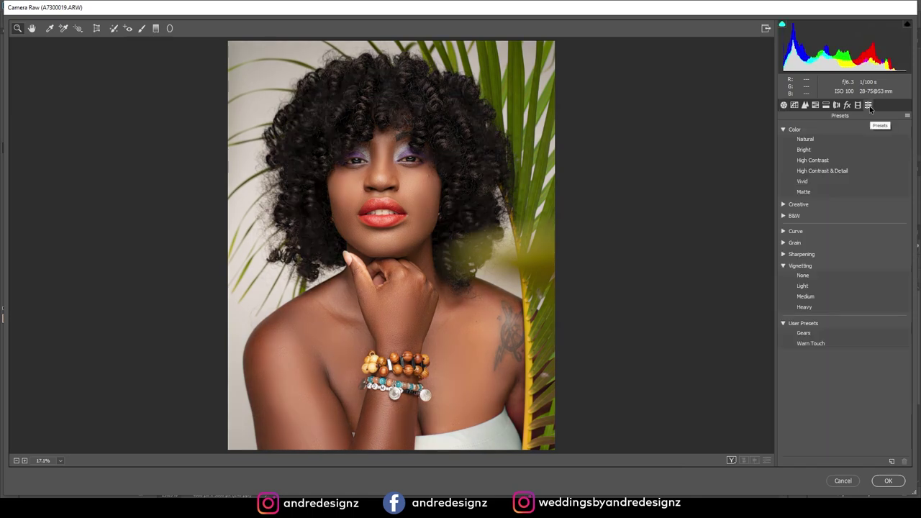
click(816, 345)
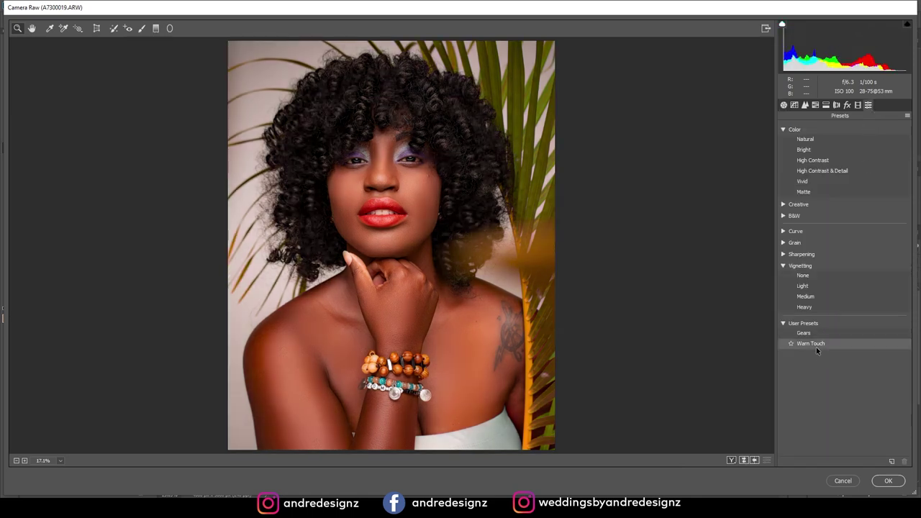
click(812, 335)
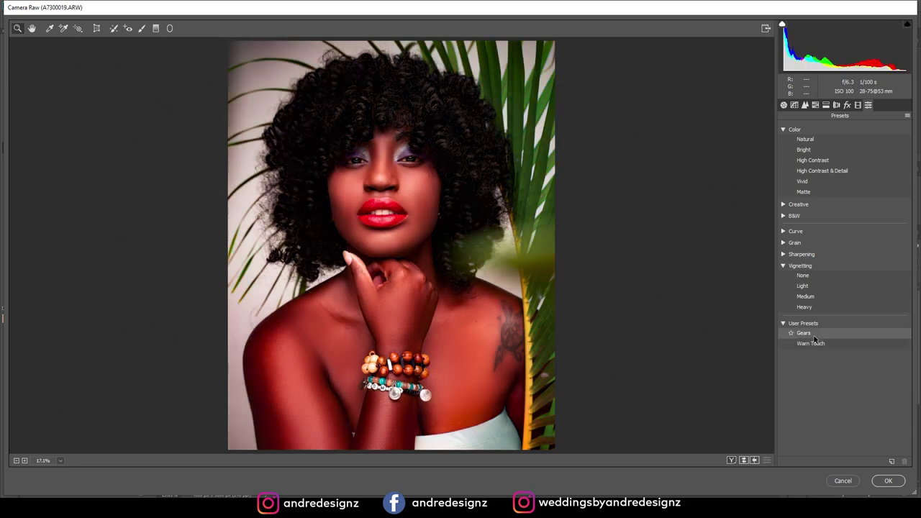
click(816, 345)
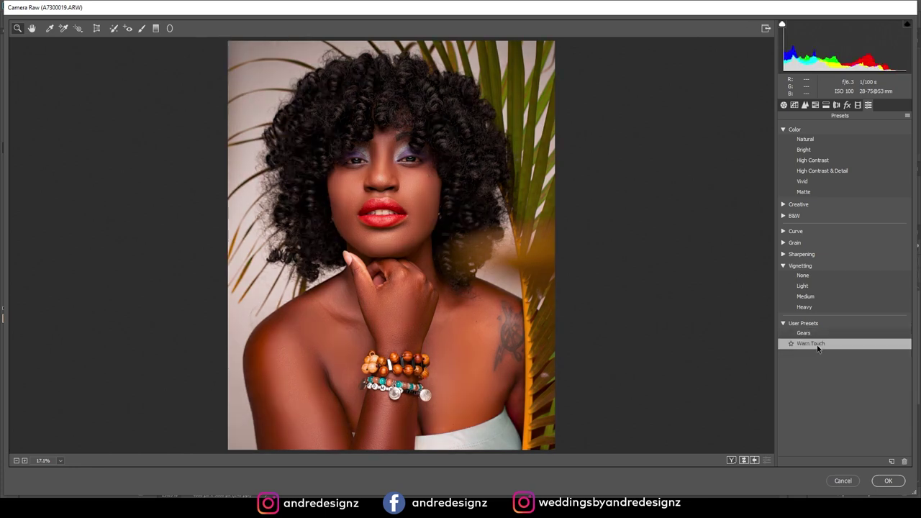
- Set the basic adjustments to Dehaze +12 and Shadows +19
click(783, 105)
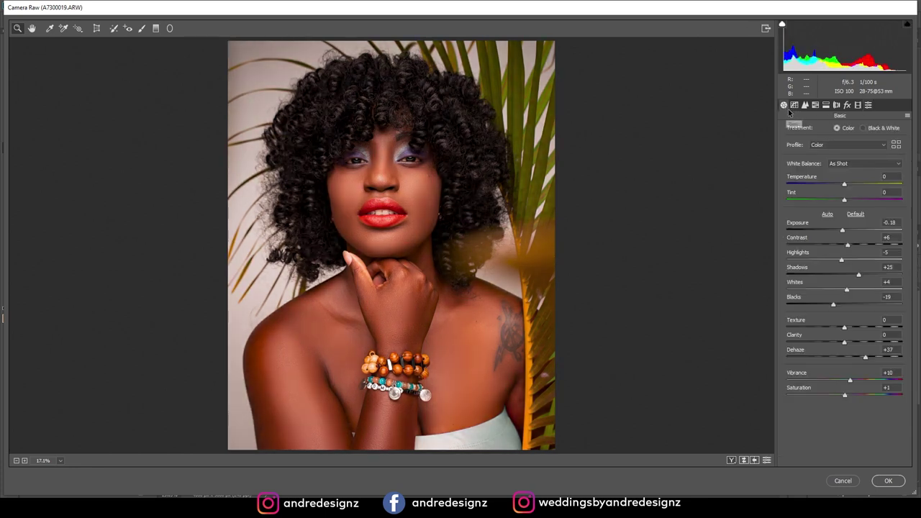
drag(868, 358, 859, 359)
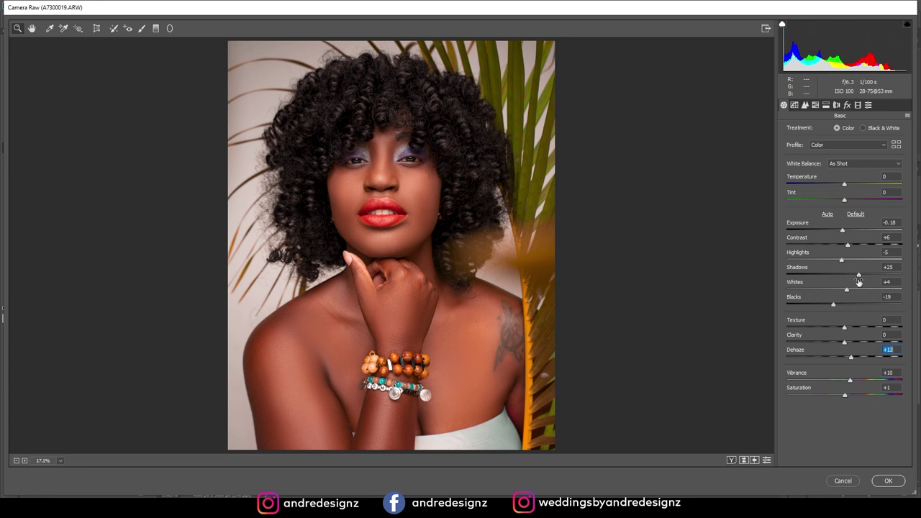
drag(859, 277, 850, 276)
- Fine-tune the Blue Primary hue in the calibration and the basic Highlights, and apply the Camera Raw filter
click(858, 105)
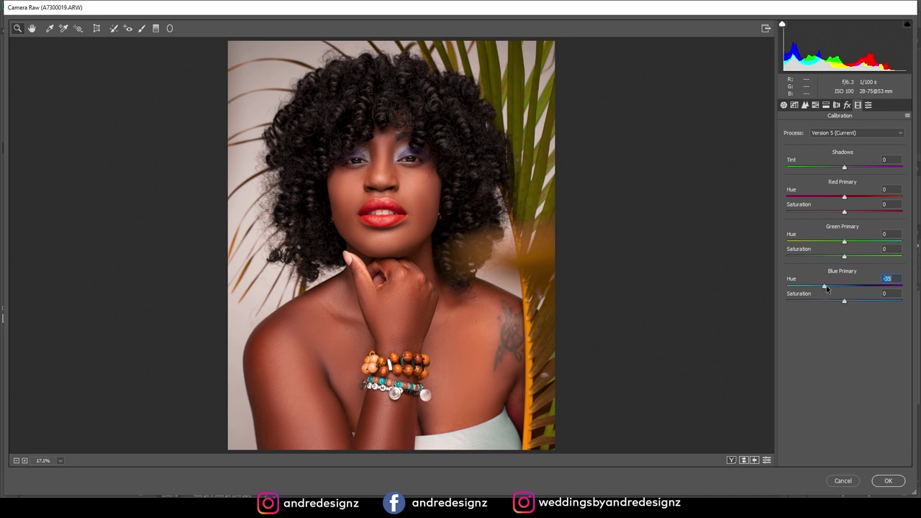
drag(831, 288, 840, 289)
click(794, 106)
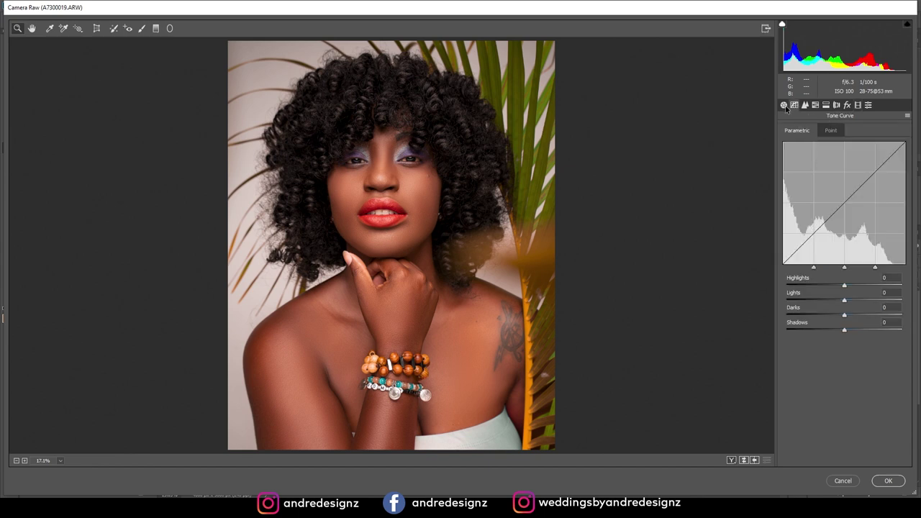
click(783, 105)
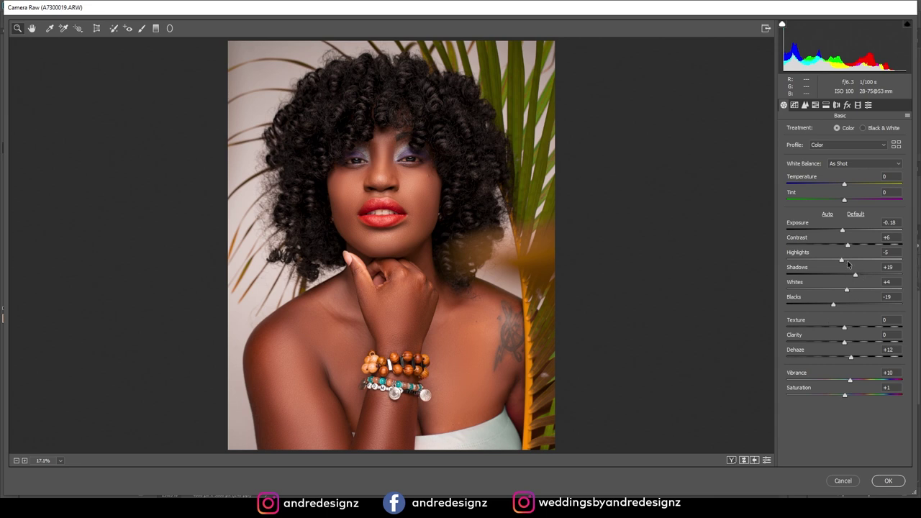
mouse_move(840, 262)
mouse_down()
mouse_move(804, 261)
mouse_move(839, 267)
mouse_up()
click(887, 481)
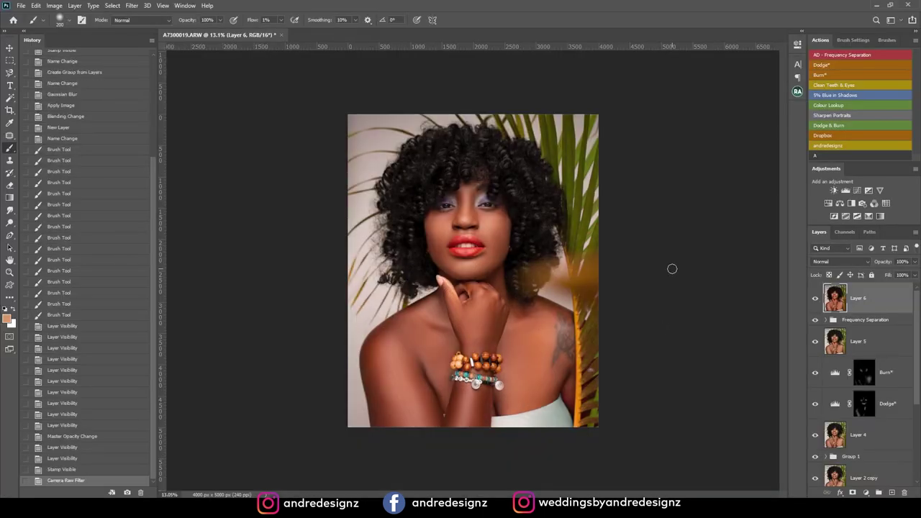
- Duplicate the colour-graded layer and apply the Camera Raw Filter to the copy with Clarity +63
key(ctrl+j)
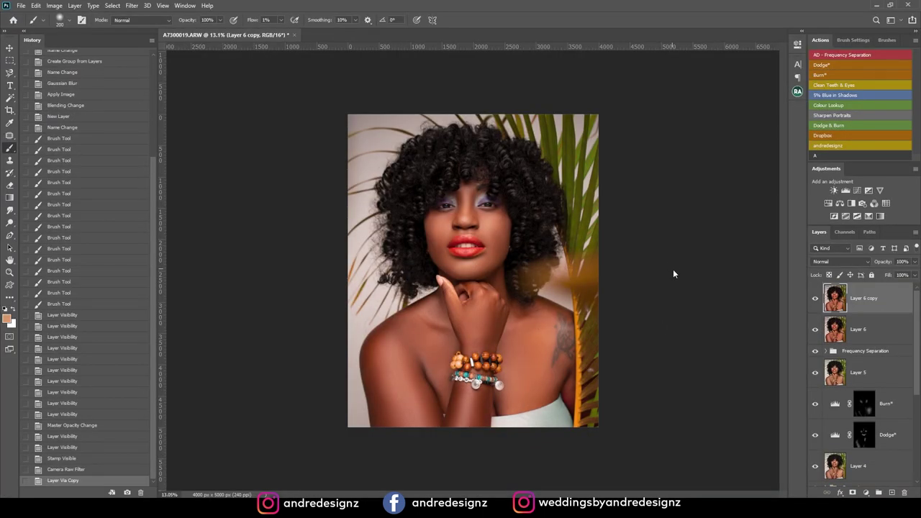
key(ctrl+shift+a)
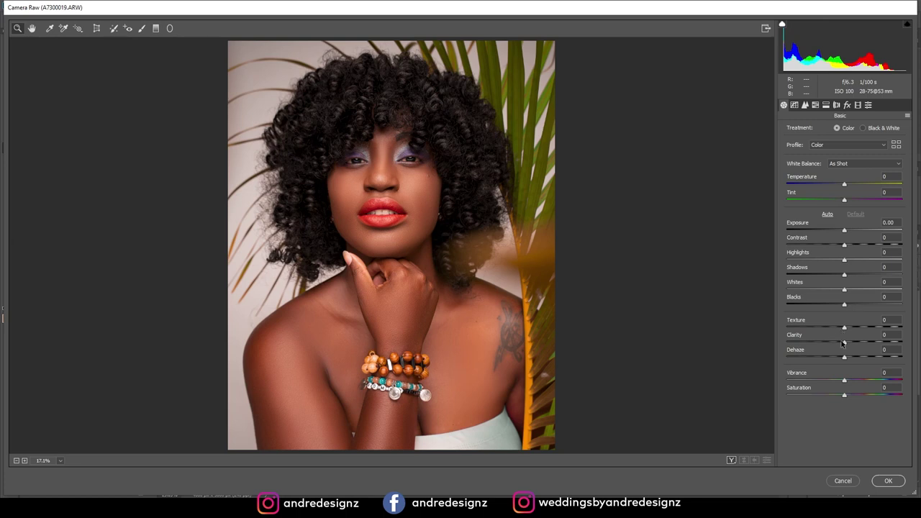
drag(843, 342, 884, 341)
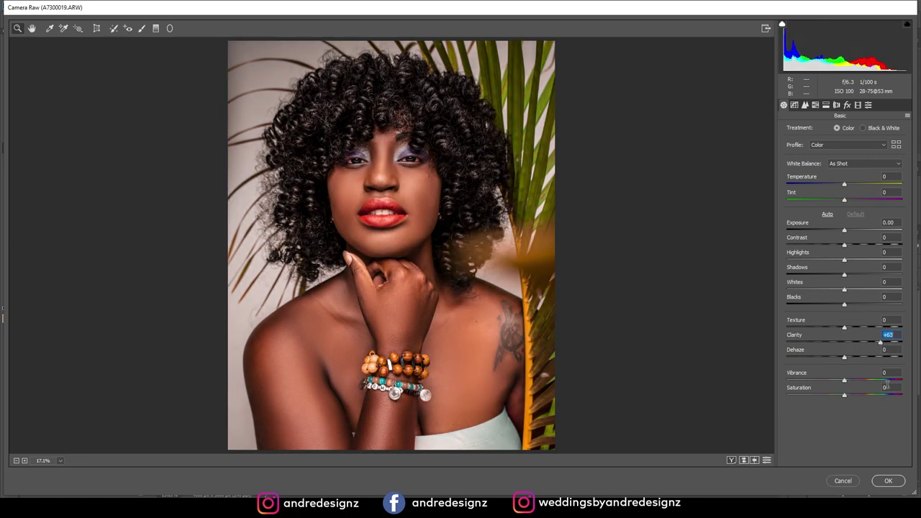
click(884, 480)
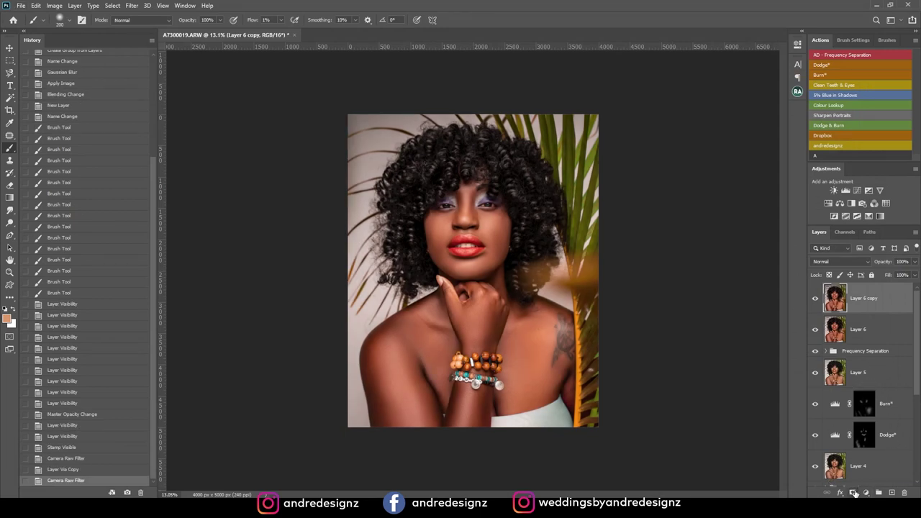
- Add a black layer mask to the high-clarity copy and set the Brush flow to 100%
alt+click(854, 492)
scroll(471, 205, up, 3)
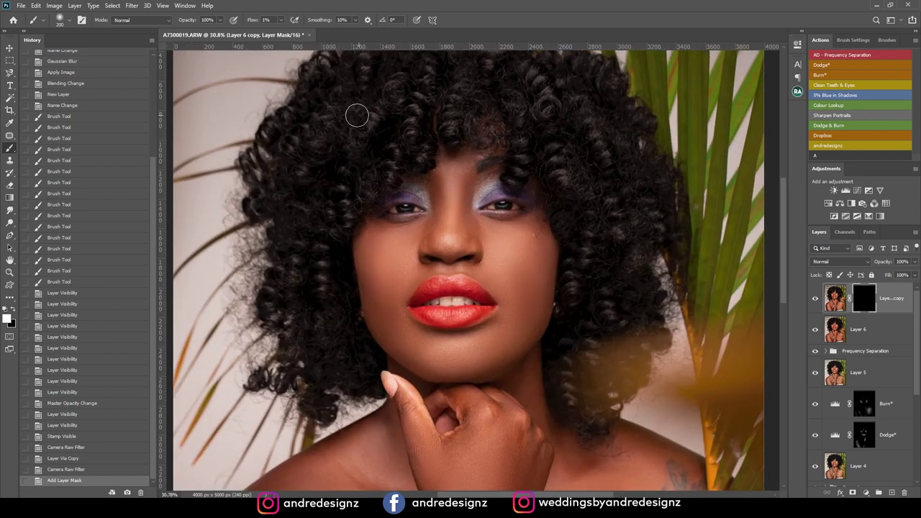
scroll(357, 115, down, 3)
click(282, 20)
click(469, 25)
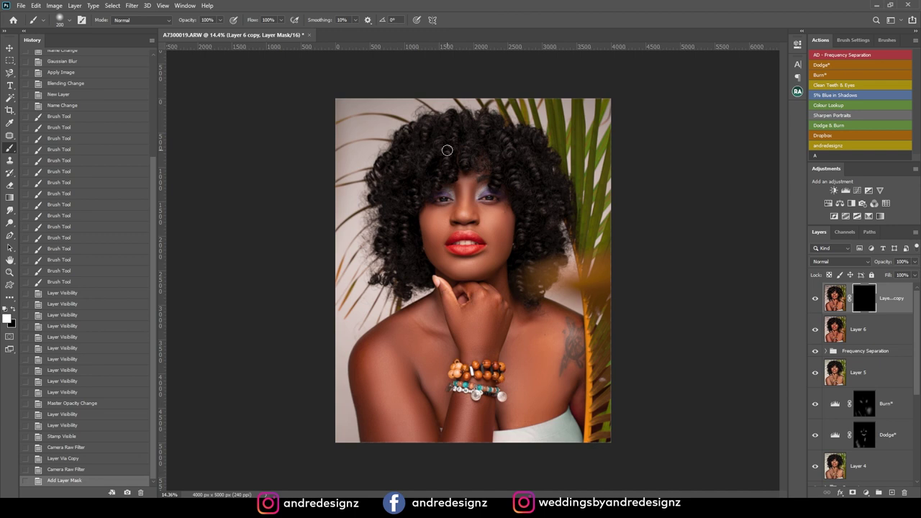
- Paint white on the mask over the hair with a size 600 Brush to reveal the added clarity
key(bracketright)
key(bracketright)
key(bracketright)
key(bracketright)
key(bracketright)
key(bracketright)
key(bracketright)
key(bracketright)
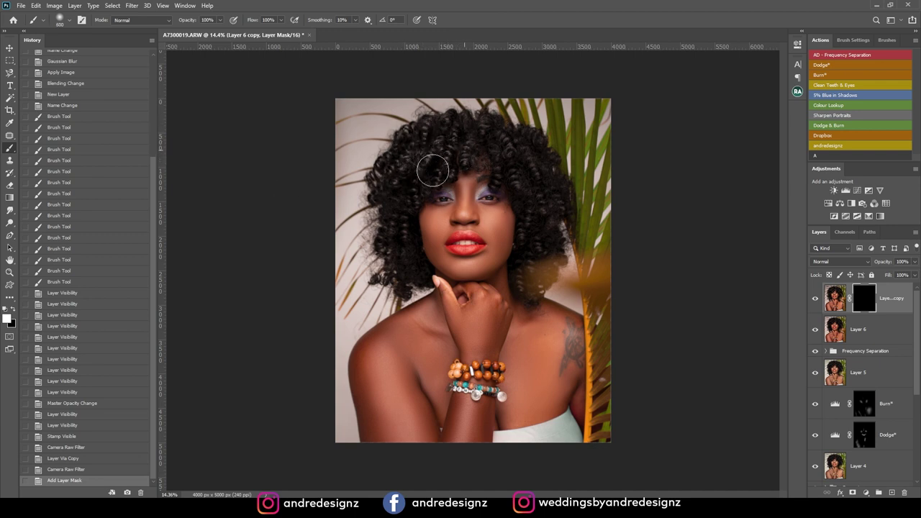
mouse_move(388, 234)
mouse_down()
mouse_move(402, 280)
mouse_move(390, 228)
mouse_move(432, 170)
mouse_move(503, 143)
mouse_move(527, 189)
mouse_up()
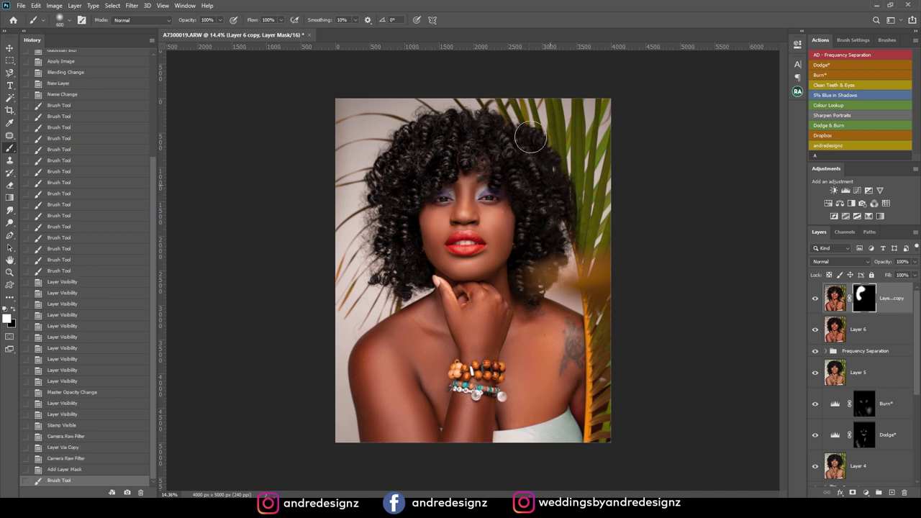
mouse_move(503, 117)
mouse_down()
mouse_move(413, 135)
mouse_move(409, 202)
mouse_up()
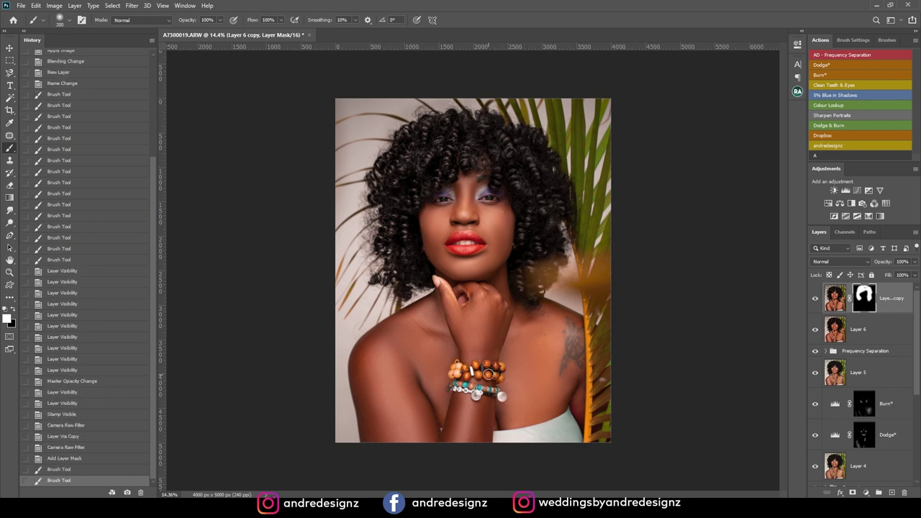
- Paint white on the mask over the bracelets with a size 200 Brush, and touch up the hair at size 400
mouse_move(479, 371)
mouse_down()
mouse_move(488, 381)
mouse_move(456, 374)
mouse_up()
key(bracketright)
key(bracketright)
key(bracketright)
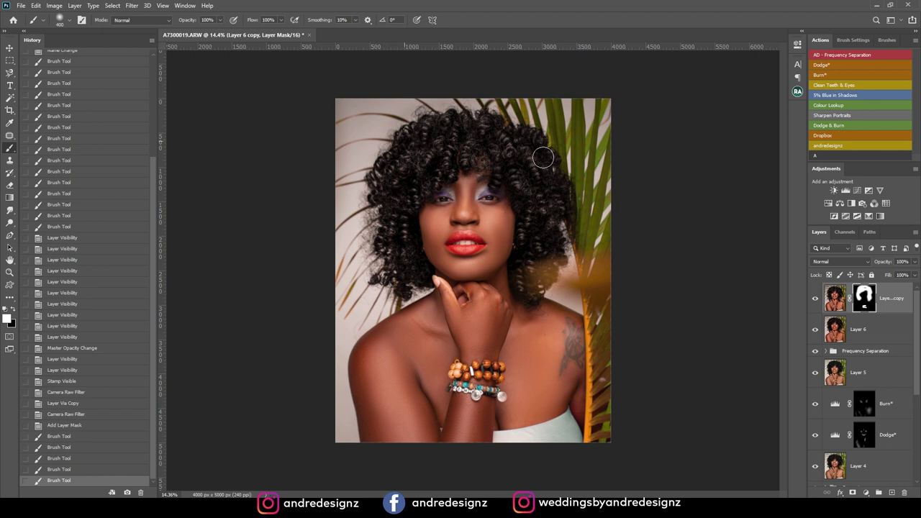
click(414, 149)
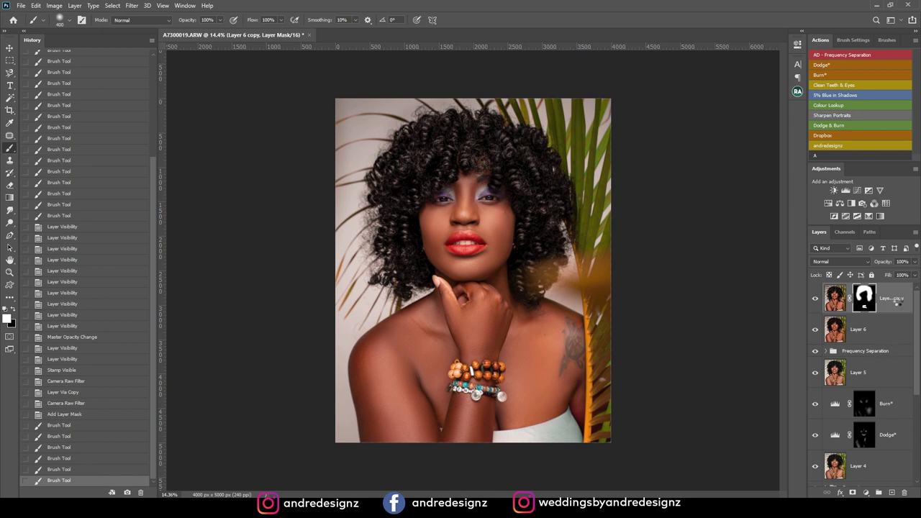
- Stamp all visible layers into a new top layer and delete the old Frequency Separation group
key(ctrl+alt+shift+e)
click(873, 383)
key(Delete)
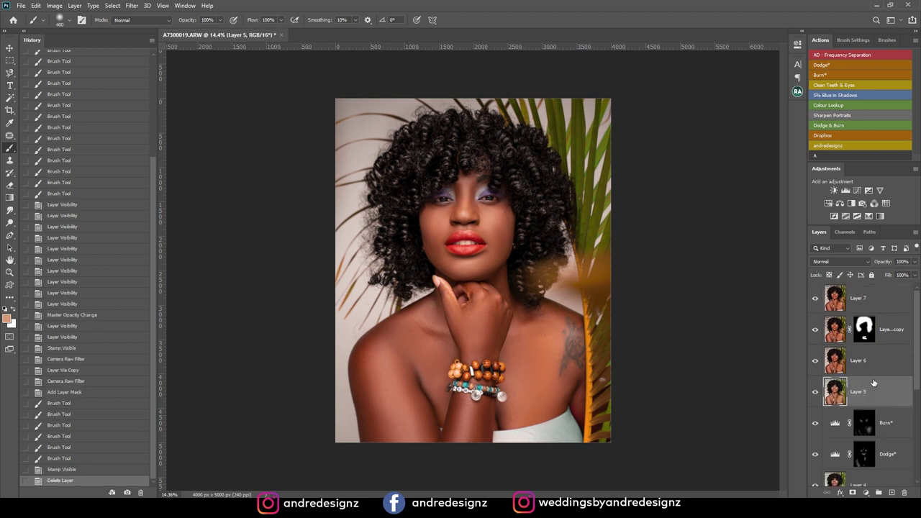
- Run the AD - Frequency Separation action on the stamped layer with a Gaussian Blur radius of 6.4 pixels
click(883, 301)
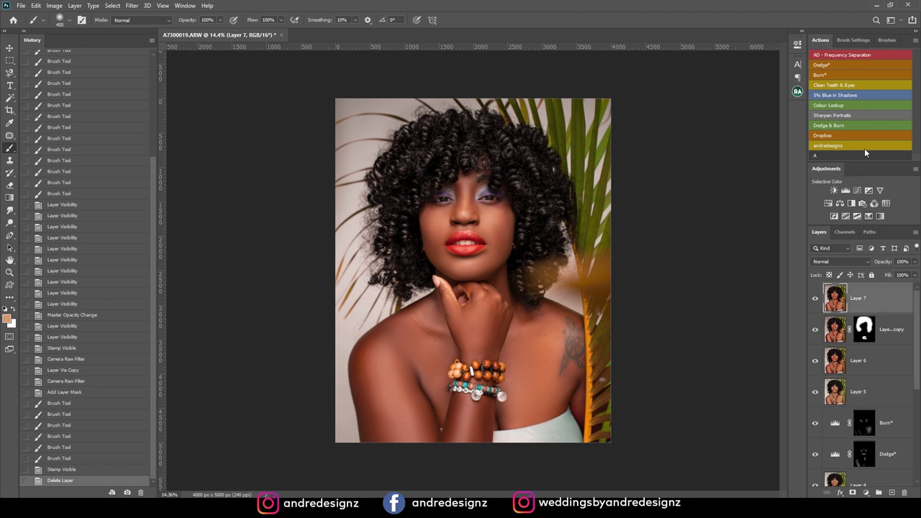
click(832, 55)
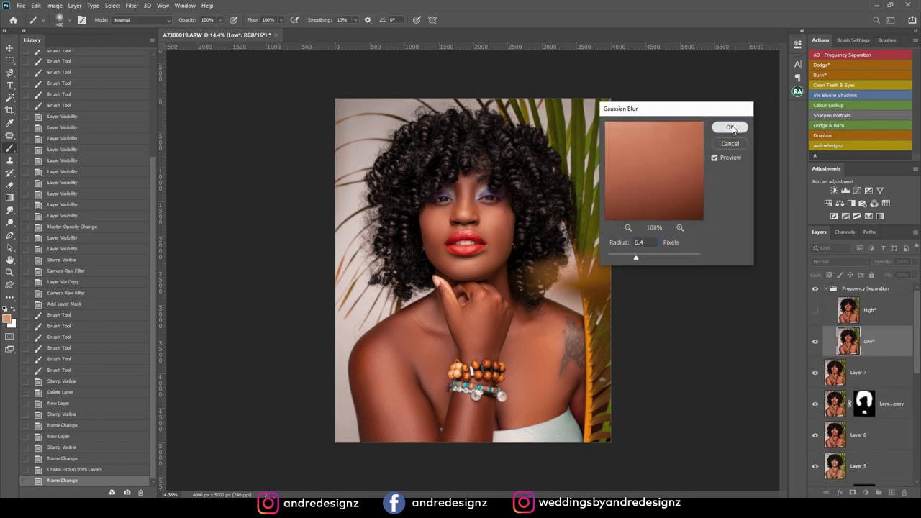
click(731, 128)
- Try to blend the cheek on the Colour Correction layer with the Mixer Brush, and revert those strokes
scroll(444, 210, up, 4)
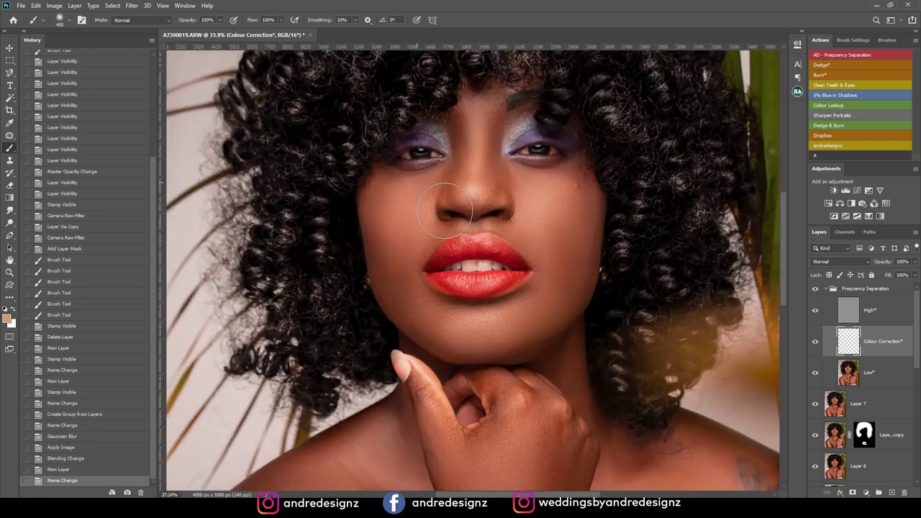
scroll(444, 210, up, 1)
key(shift+b)
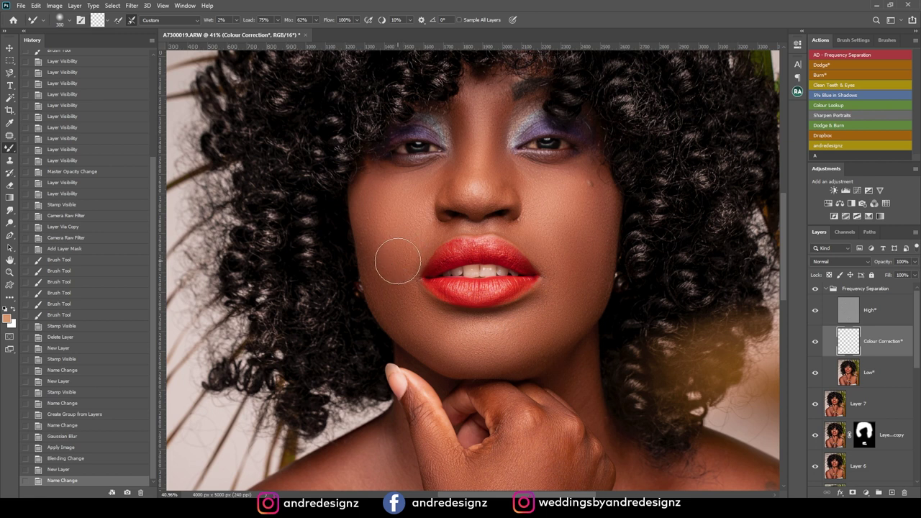
mouse_move(399, 260)
mouse_down()
mouse_move(392, 281)
mouse_move(400, 257)
mouse_move(389, 245)
mouse_move(372, 258)
mouse_move(379, 218)
mouse_move(390, 269)
mouse_move(383, 279)
mouse_move(410, 262)
mouse_move(400, 307)
mouse_move(415, 270)
mouse_move(406, 321)
mouse_move(411, 301)
mouse_move(422, 339)
mouse_move(430, 314)
mouse_move(424, 334)
mouse_move(387, 267)
mouse_move(399, 266)
mouse_move(407, 297)
mouse_move(401, 259)
mouse_up()
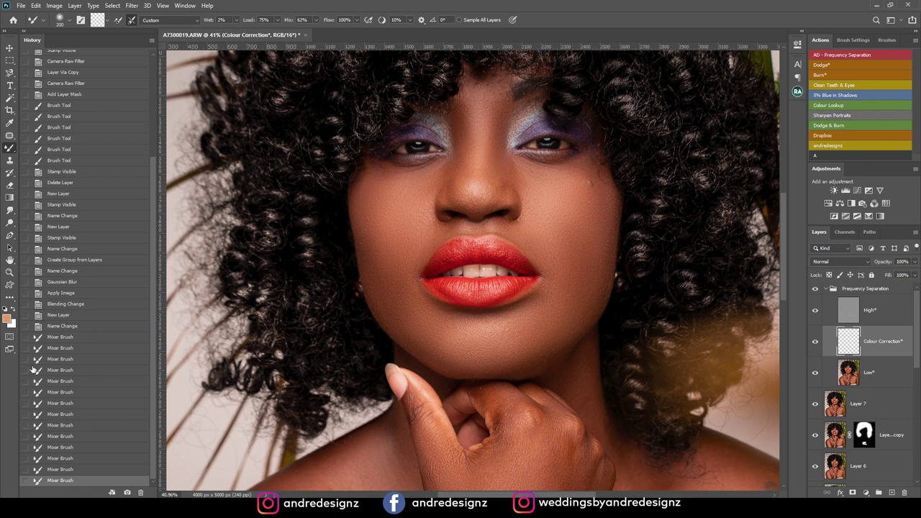
click(78, 327)
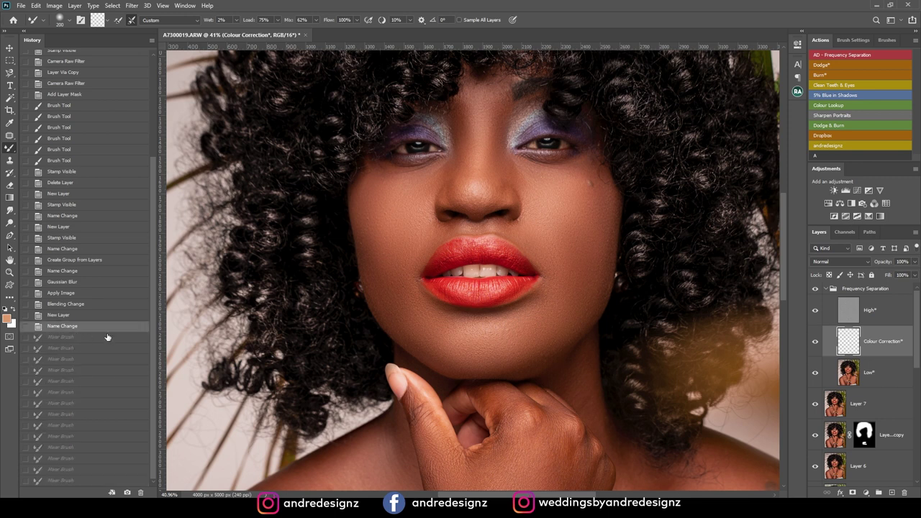
- Smooth both cheeks, the jaw and the chin on the Low layer with a size 200 Mixer Brush
click(887, 374)
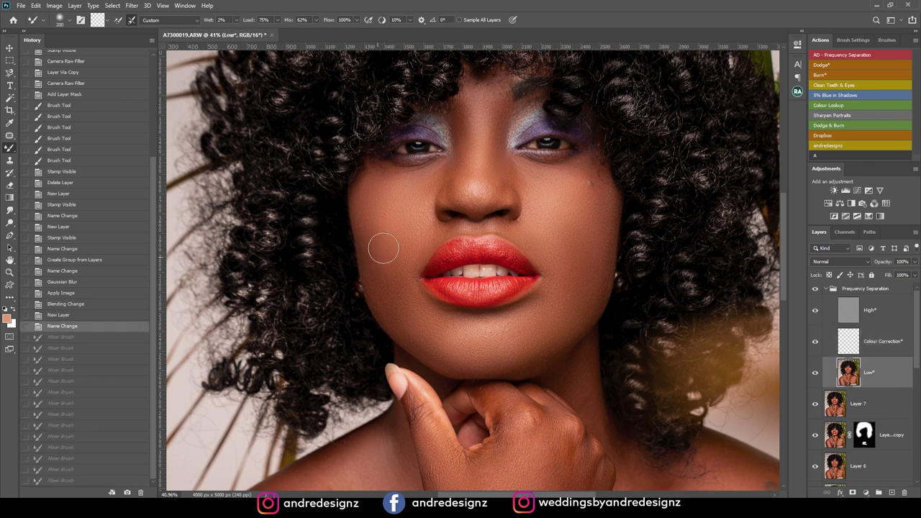
mouse_move(381, 265)
mouse_down()
mouse_move(411, 262)
mouse_move(402, 272)
mouse_move(416, 318)
mouse_move(409, 328)
mouse_move(402, 318)
mouse_move(433, 343)
mouse_up()
mouse_move(386, 304)
mouse_down()
mouse_move(385, 239)
mouse_move(387, 262)
mouse_move(409, 254)
mouse_move(387, 276)
mouse_move(402, 263)
mouse_move(394, 241)
mouse_move(385, 260)
mouse_move(387, 236)
mouse_move(411, 319)
mouse_up()
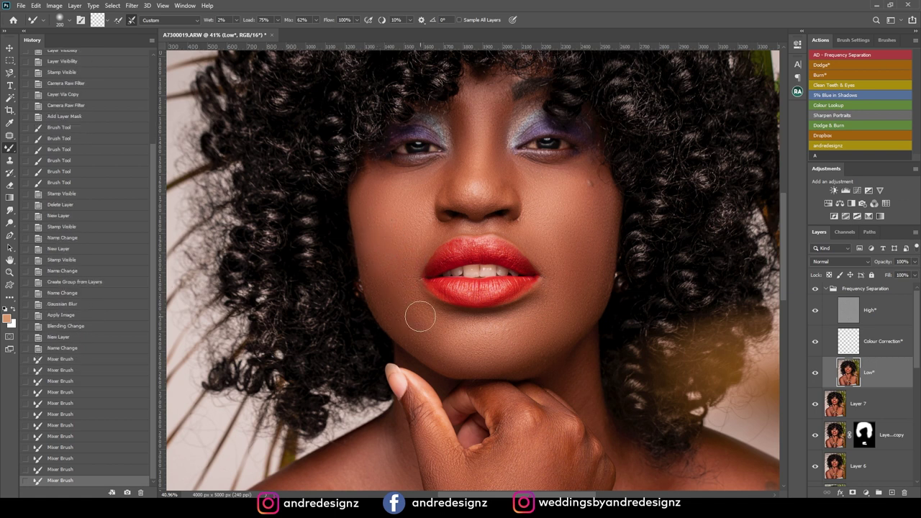
mouse_move(597, 254)
mouse_down()
mouse_move(600, 224)
mouse_move(591, 212)
mouse_move(563, 288)
mouse_move(585, 232)
mouse_move(577, 288)
mouse_move(587, 254)
mouse_move(553, 322)
mouse_move(580, 280)
mouse_move(584, 271)
mouse_move(536, 344)
mouse_move(567, 260)
mouse_move(551, 295)
mouse_move(584, 241)
mouse_up()
mouse_move(584, 242)
mouse_down()
mouse_move(569, 286)
mouse_move(592, 202)
mouse_move(599, 206)
mouse_move(571, 284)
mouse_move(542, 324)
mouse_move(498, 340)
mouse_up()
- Blend the skin under the left-hand eye with a smaller Mixer Brush, and smooth the right-hand cheek at size 200
key([)
key([)
key([)
mouse_move(446, 164)
mouse_down()
mouse_move(419, 200)
mouse_move(432, 178)
mouse_move(381, 173)
mouse_move(415, 189)
mouse_up()
key(bracketright)
key(bracketright)
key(bracketright)
drag(598, 231, 590, 266)
mouse_move(560, 226)
mouse_down()
mouse_move(570, 248)
mouse_move(576, 237)
mouse_move(566, 216)
mouse_move(602, 257)
mouse_move(570, 250)
mouse_move(573, 265)
mouse_move(594, 240)
mouse_up()
drag(581, 209, 610, 252)
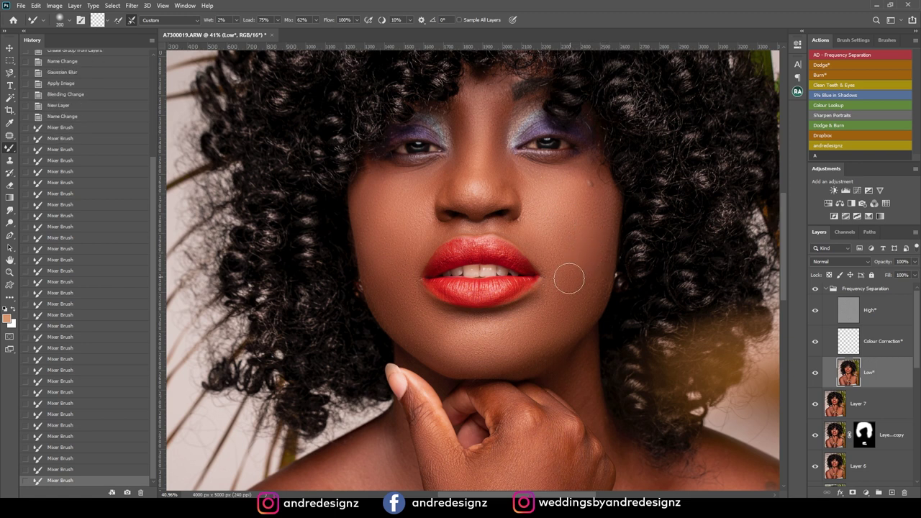
- Even out the upper and lower parts of the left-hand cheek on the Low layer with the Mixer Brush
scroll(445, 169, down, 5)
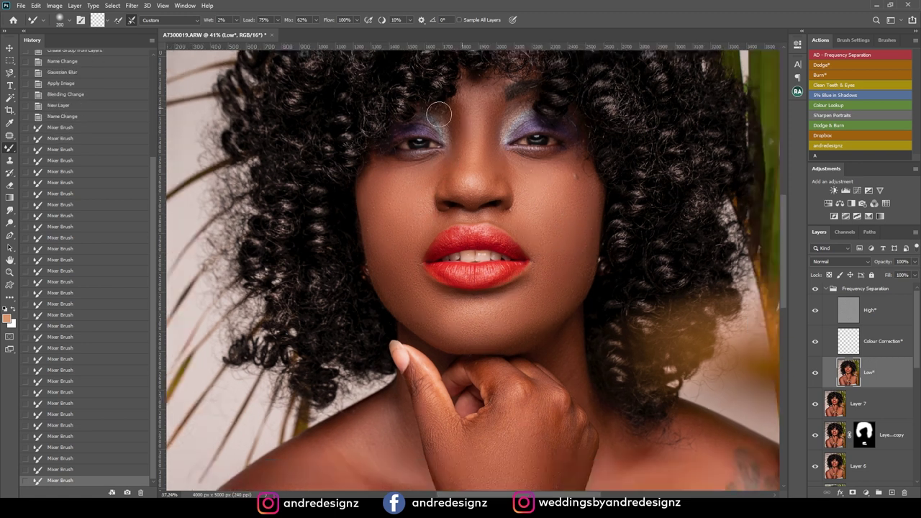
scroll(468, 203, up, 4)
scroll(467, 204, up, 2)
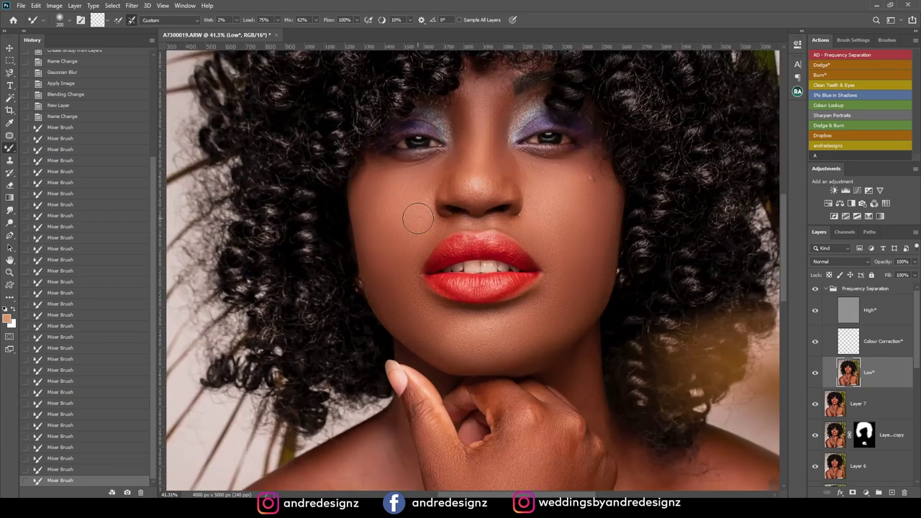
click(365, 186)
click(385, 180)
click(369, 174)
click(382, 201)
key(bracketright)
key(bracketright)
key(bracketright)
drag(393, 259, 382, 285)
click(398, 252)
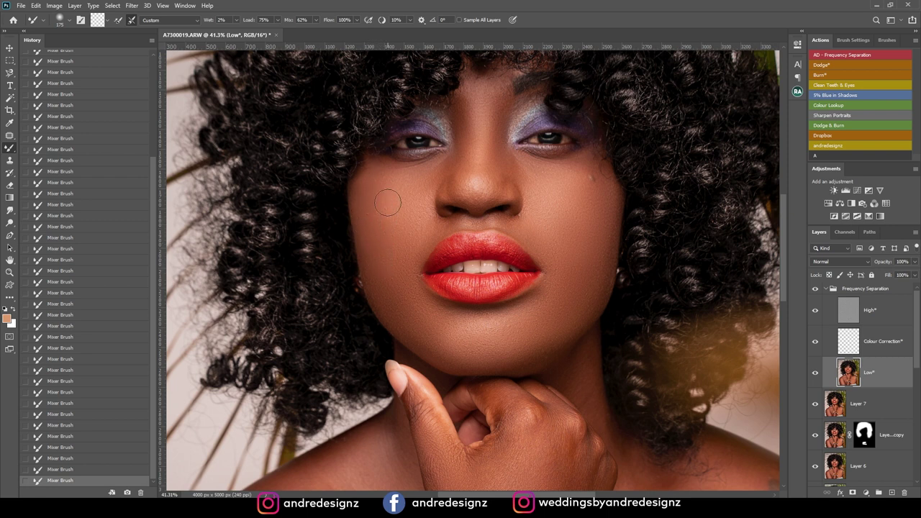
- Paint sampled skin tone over the left-hand side of the chest on the Colour Correction layer with a Brush at 1% flow
key(ctrl+0)
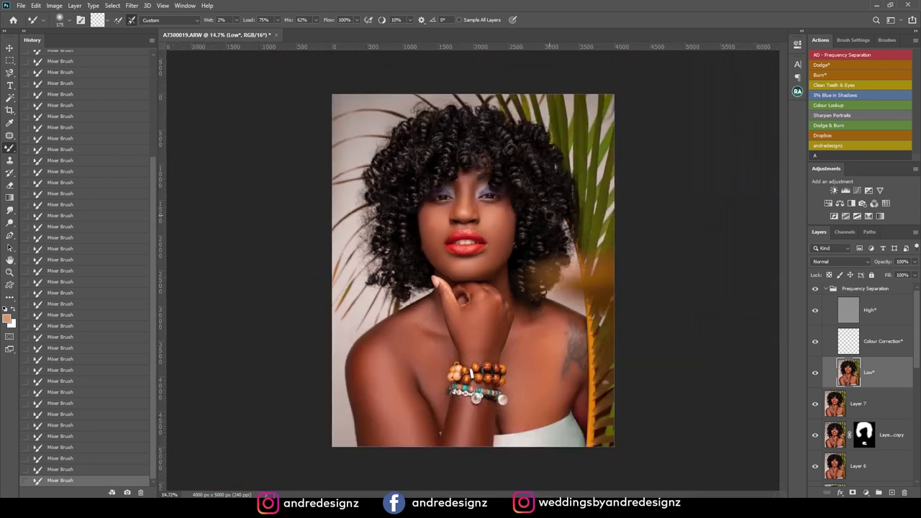
scroll(370, 386, up, 5)
scroll(376, 383, down, 7)
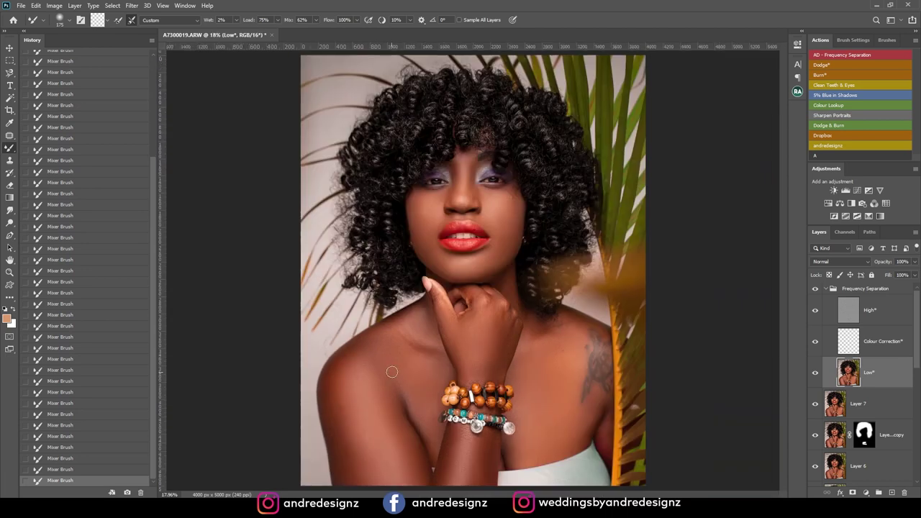
scroll(397, 369, up, 2)
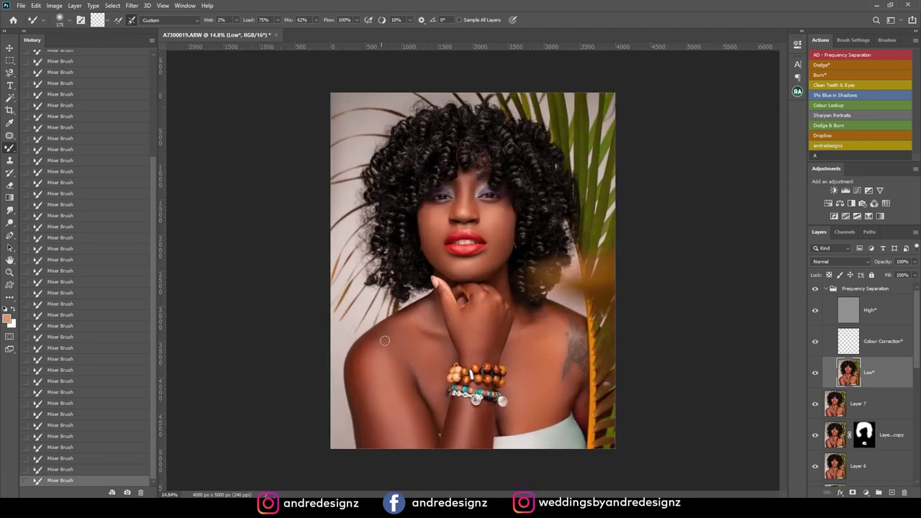
click(892, 344)
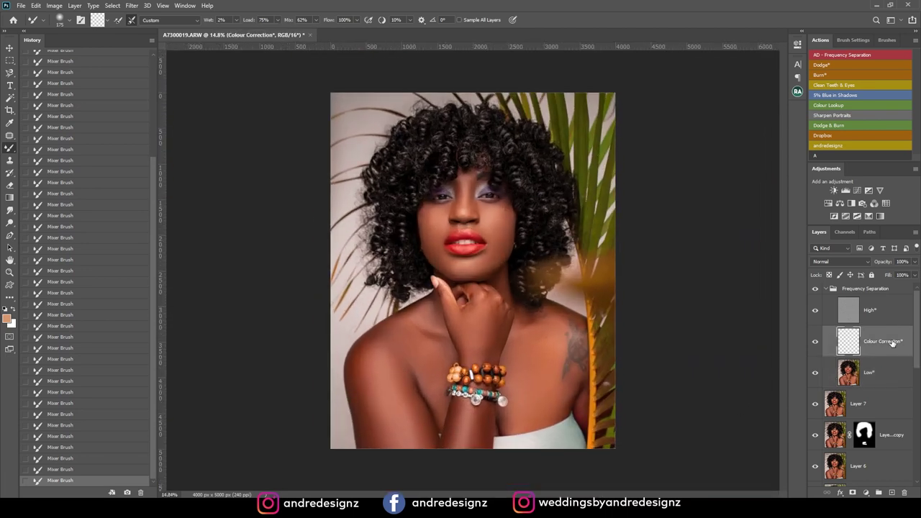
key(shift+b)
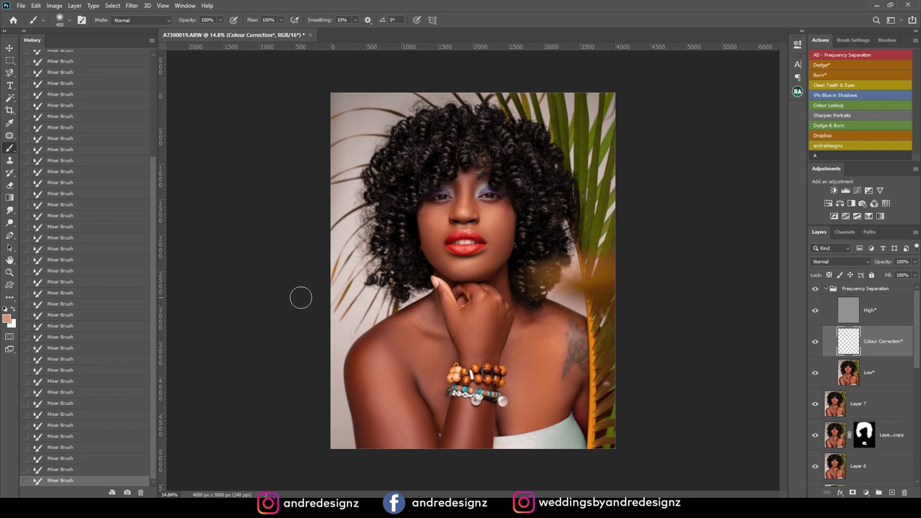
click(279, 21)
click(276, 279)
mouse_move(396, 351)
mouse_down()
mouse_move(398, 324)
mouse_move(375, 341)
mouse_move(393, 326)
mouse_move(406, 361)
mouse_move(411, 336)
mouse_move(431, 376)
mouse_move(408, 346)
mouse_move(424, 364)
mouse_up()
alt+click(412, 347)
mouse_move(415, 328)
mouse_down()
mouse_move(405, 328)
mouse_move(430, 367)
mouse_move(445, 354)
mouse_move(433, 314)
mouse_move(453, 368)
mouse_up()
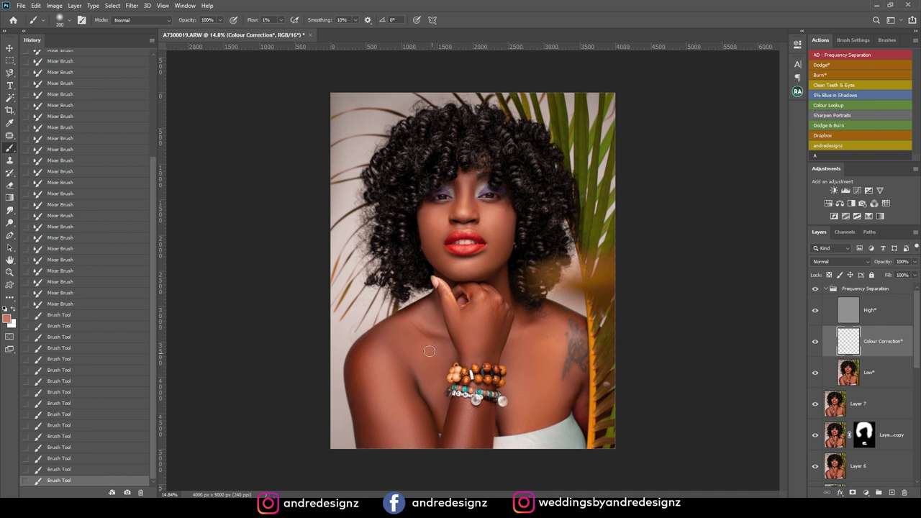
- Paint the sampled skin tone over the right-hand side of the chest with a larger Brush
key(bracketright)
key(bracketright)
mouse_move(520, 369)
mouse_down()
mouse_move(519, 361)
mouse_move(528, 369)
mouse_move(522, 394)
mouse_up()
scroll(437, 349, down, 5)
scroll(475, 340, up, 8)
- Paint the sampled skin tone beside the wrist and over the left-hand shoulder and collarbone with a size 200 Brush
key(bracketleft)
key(bracketleft)
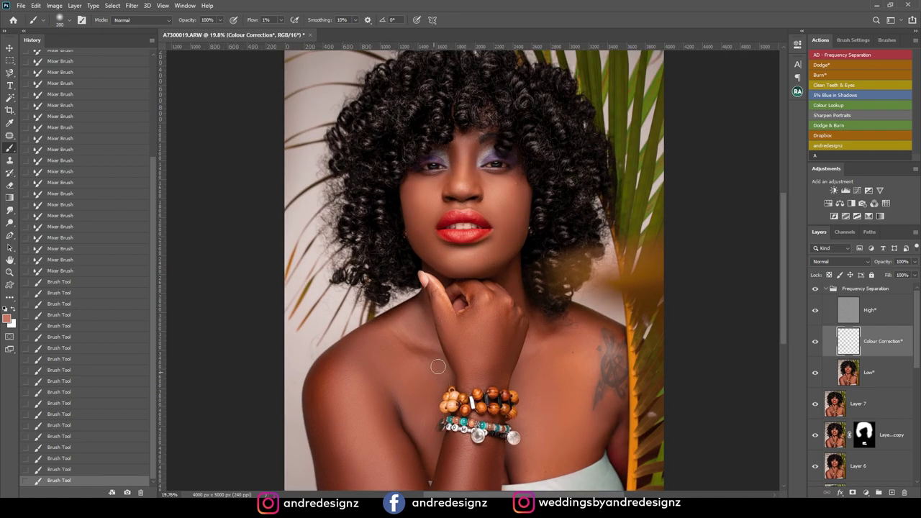
drag(442, 368, 429, 376)
mouse_move(379, 346)
mouse_down()
mouse_move(394, 345)
mouse_move(389, 324)
mouse_move(348, 350)
mouse_up()
drag(395, 318, 383, 329)
scroll(410, 310, down, 10)
scroll(515, 177, up, 15)
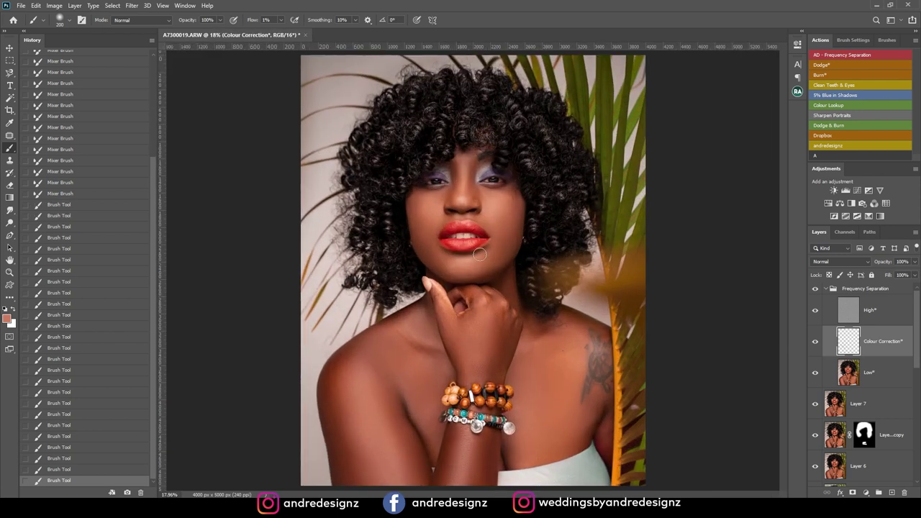
- Try running the Clean Teeth & Eyes action from the collapsed Frequency Separation group
scroll(513, 177, up, 3)
click(868, 289)
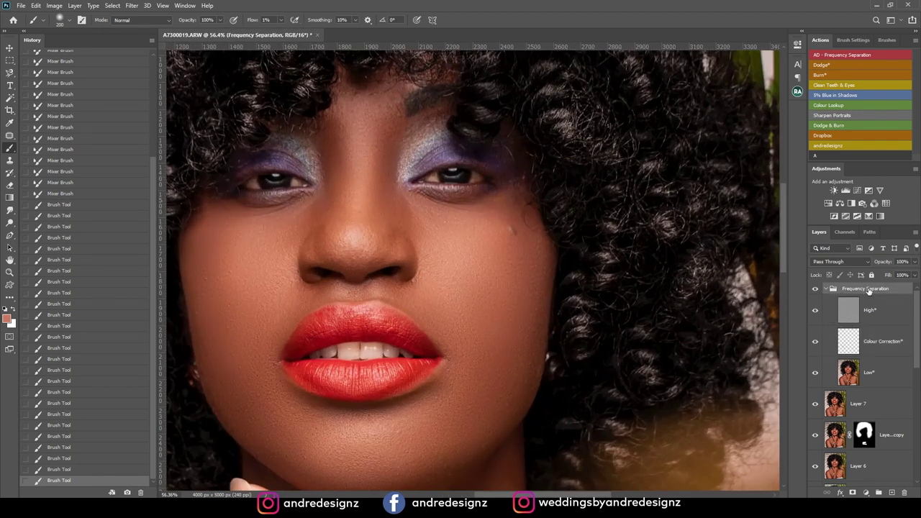
click(829, 290)
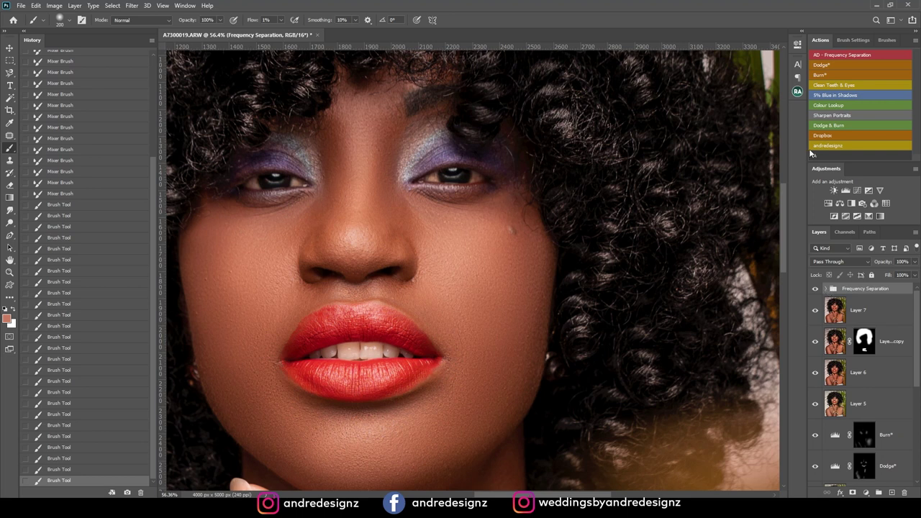
click(846, 85)
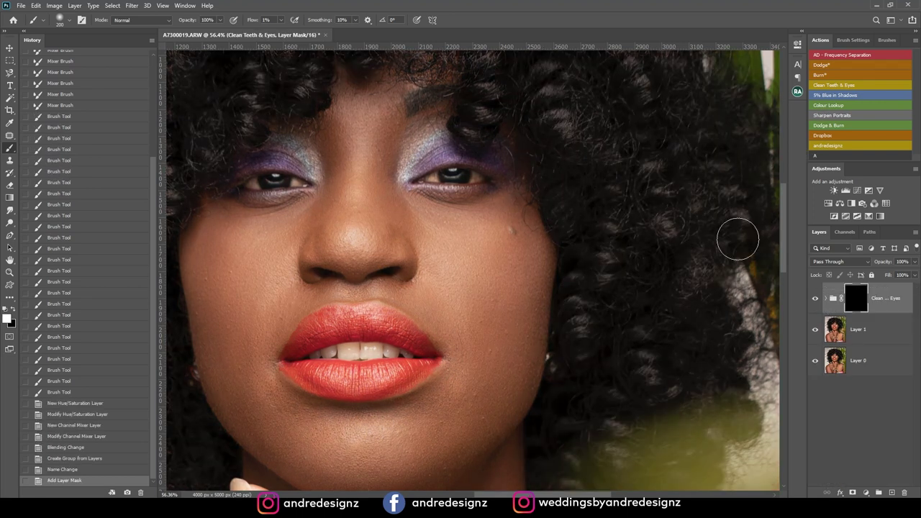
scroll(571, 263, down, 4)
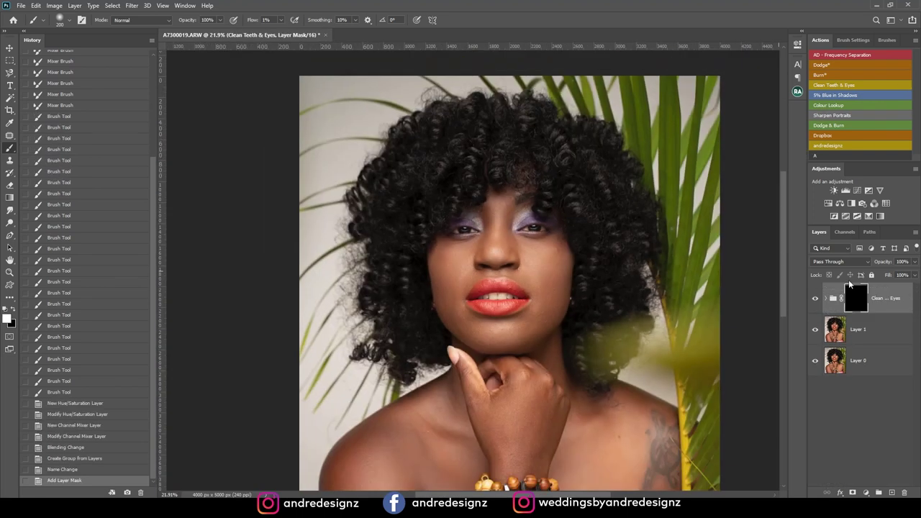
- Delete the Clean Teeth & Eyes group and revert the document to the last Brush stroke in the history
click(904, 296)
key(Delete)
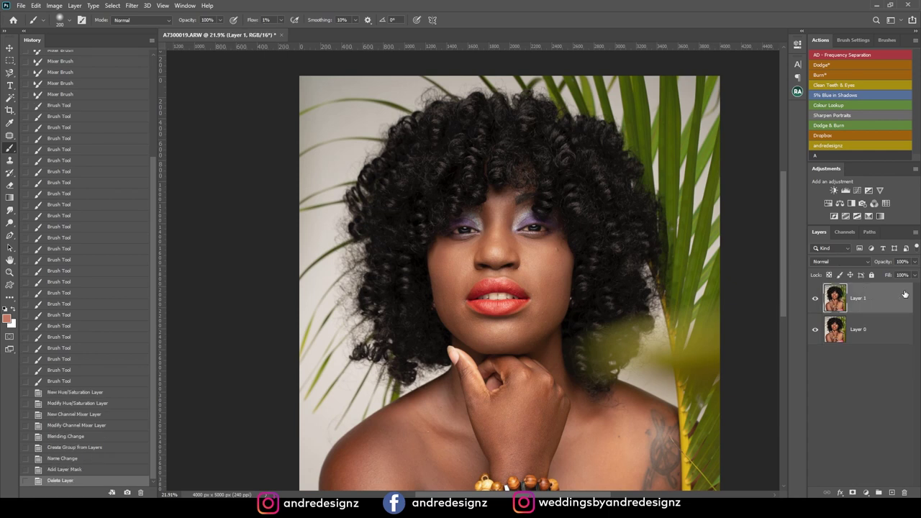
click(92, 457)
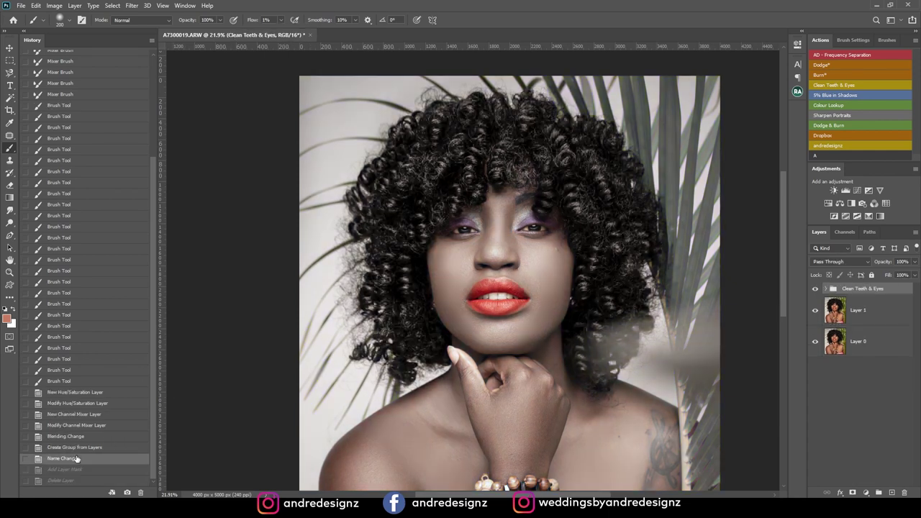
click(91, 446)
click(80, 371)
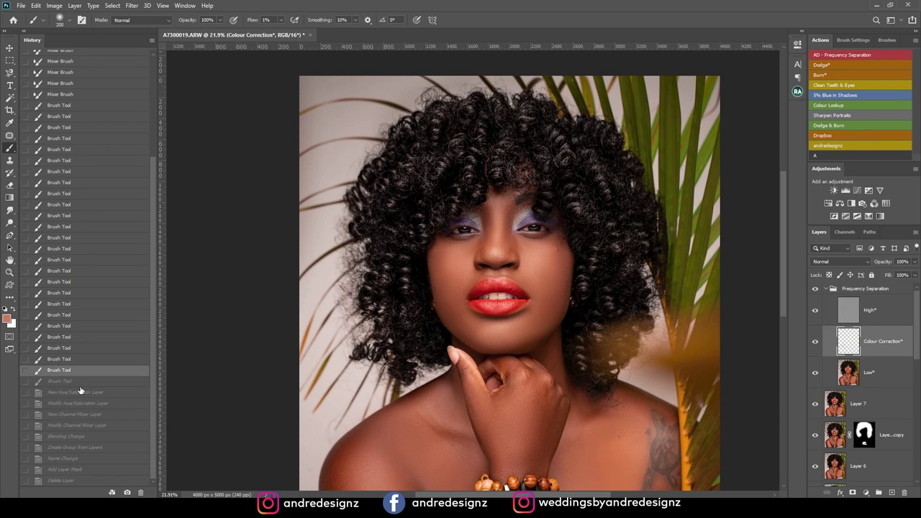
click(84, 384)
- Try the Clean Teeth & Eyes action on a stamped copy above the Frequency Separation group, and revert it through the history
click(876, 288)
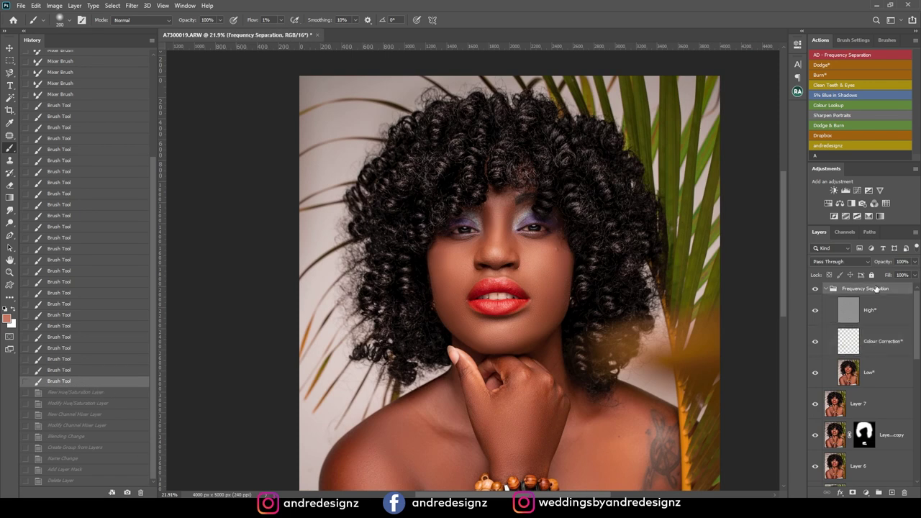
click(836, 86)
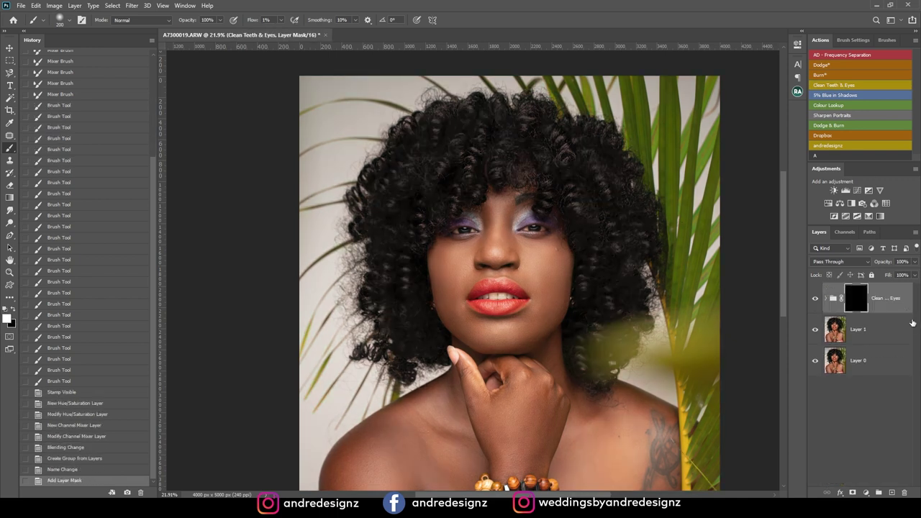
key(Delete)
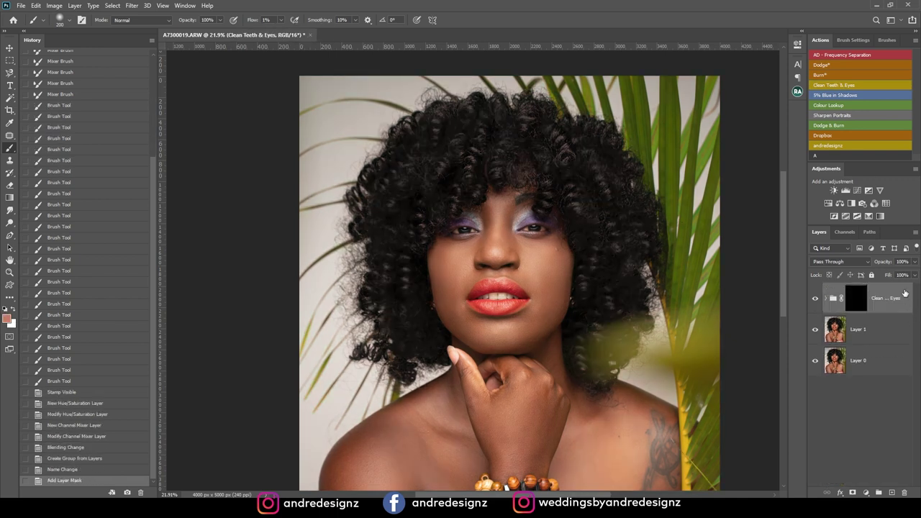
click(63, 371)
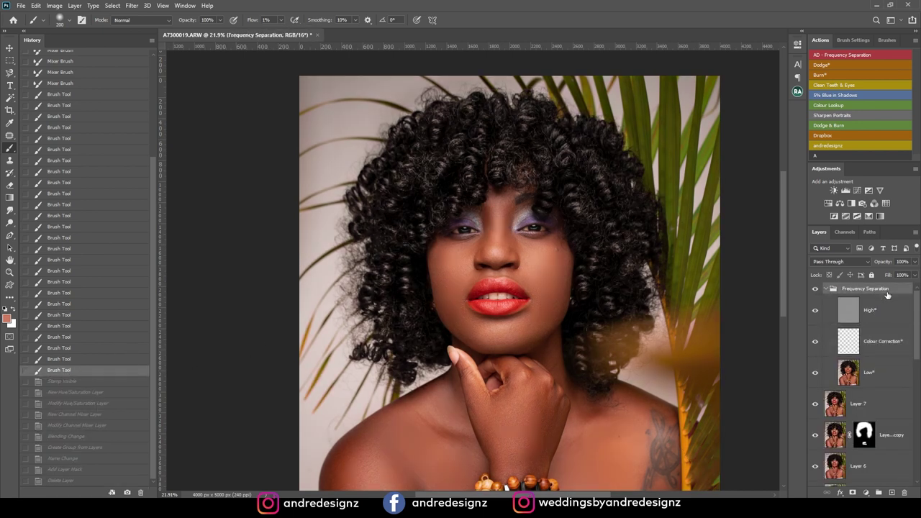
- Stamp all visible layers into a new layer above the Frequency Separation group and run the Clean Teeth & Eyes action again
key(ctrl+shift+alt+e)
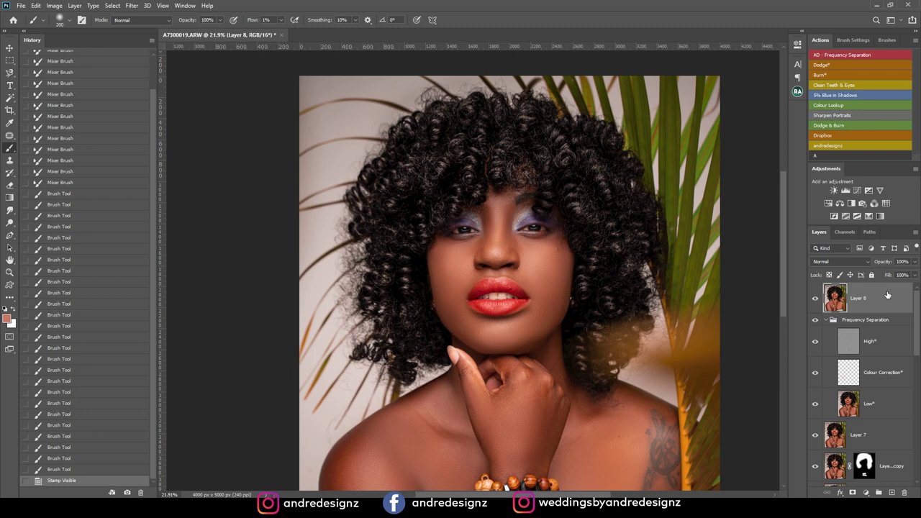
click(838, 86)
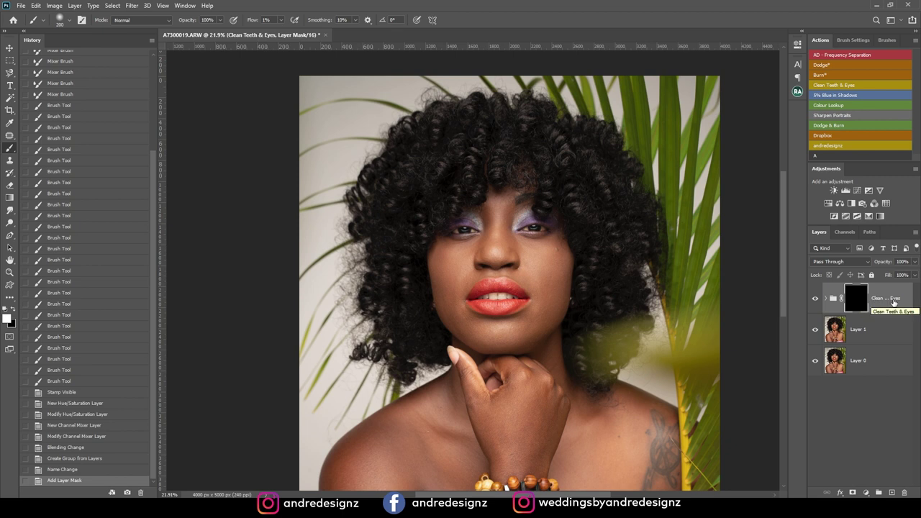
scroll(624, 225, down, 5)
scroll(804, 243, up, 2)
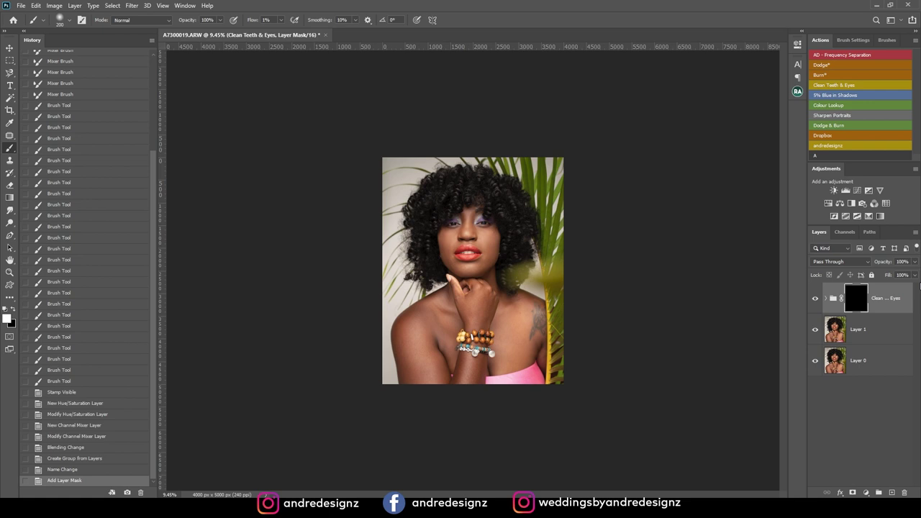
- Revert to the last Brush stroke in the history, then group and merge the layers from Frequency Separation down to Layer 1
click(79, 381)
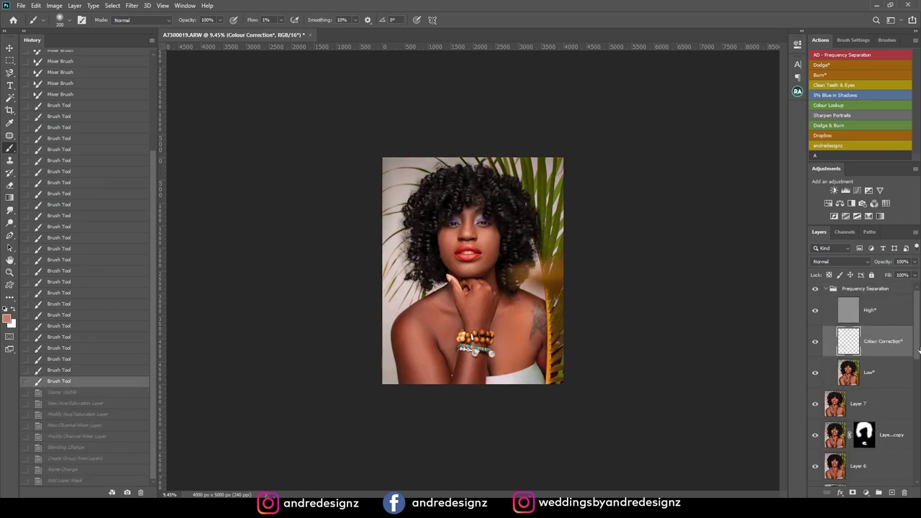
click(864, 288)
scroll(899, 403, down, 8)
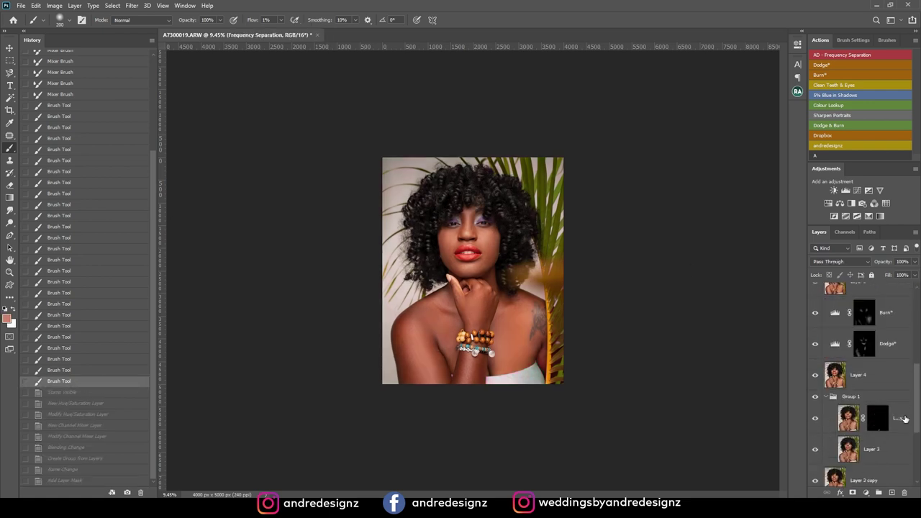
scroll(905, 421, down, 1)
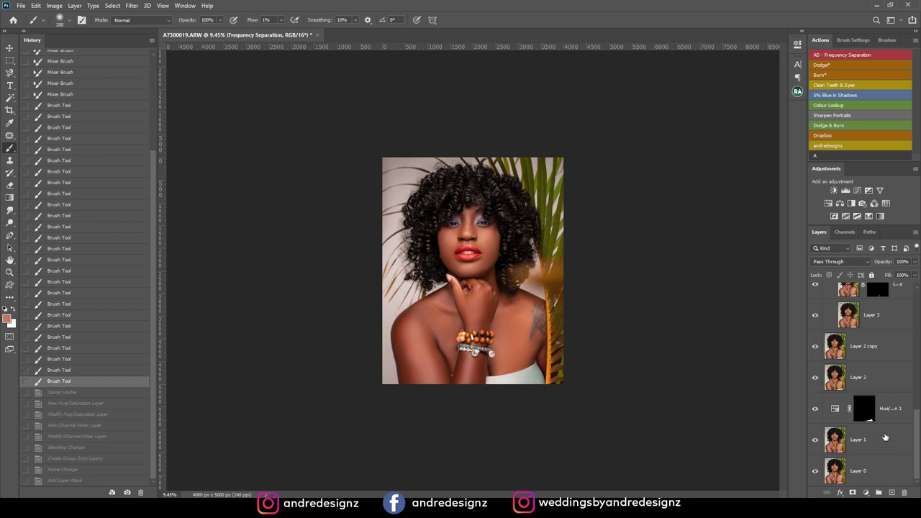
shift+click(887, 439)
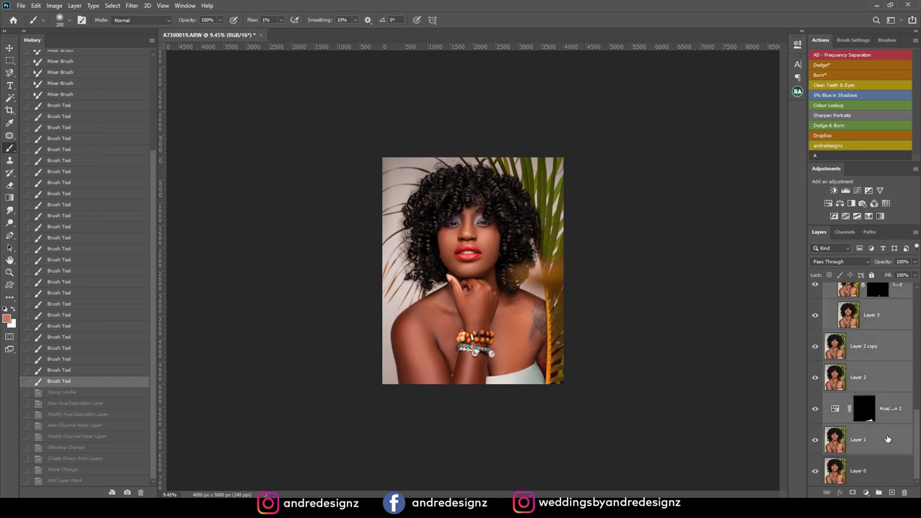
key(ctrl+g)
right_click(865, 288)
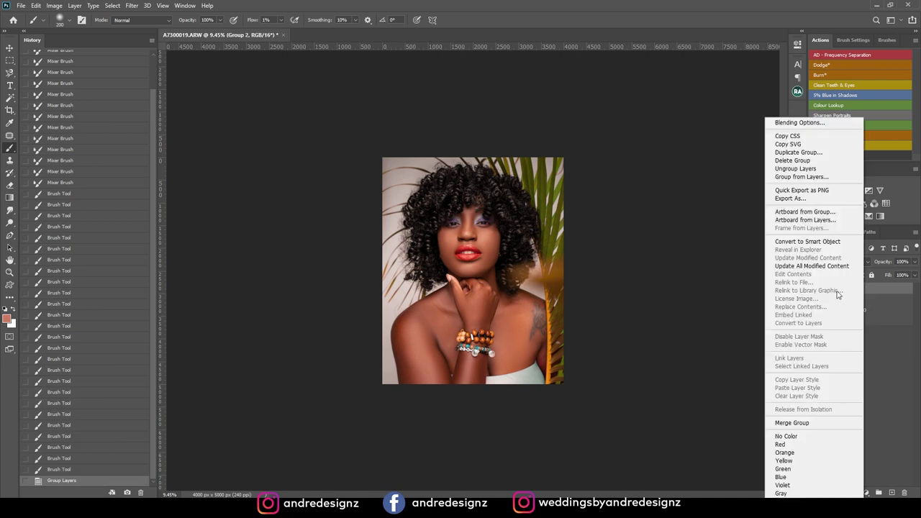
click(806, 423)
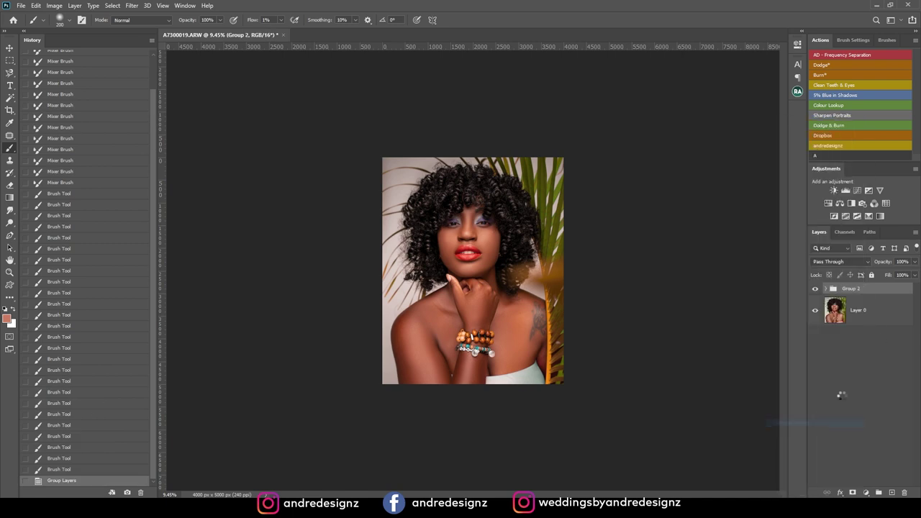
- Try converting the merged Group 2 layer to the Background, and undo the conversion
key(ctrl+shift+bracketleft)
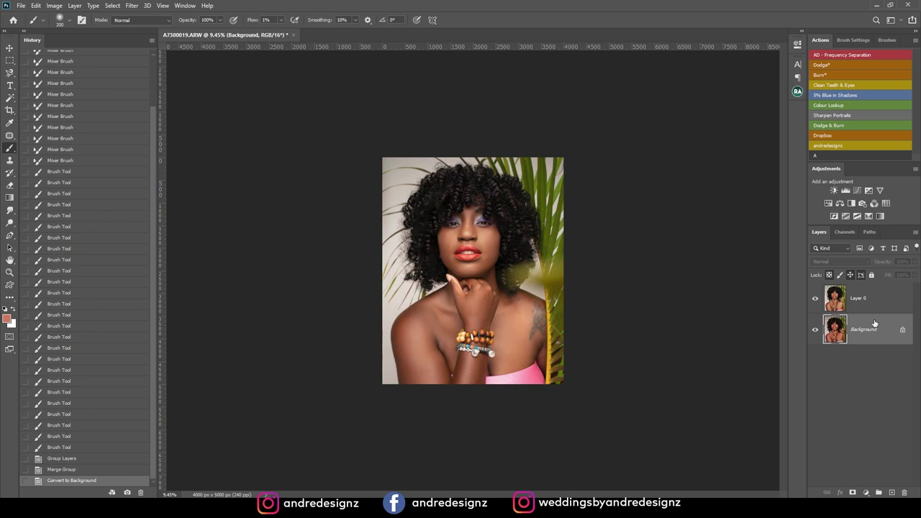
scroll(523, 238, up, 6)
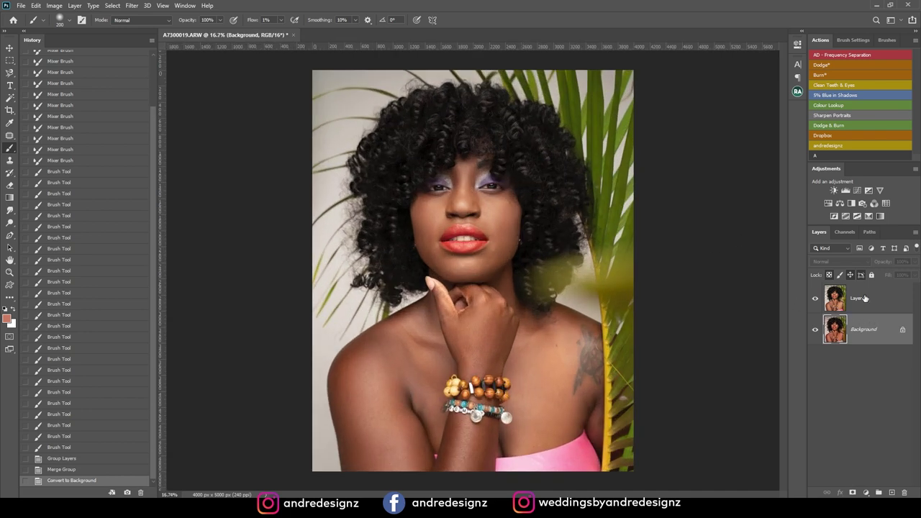
click(865, 299)
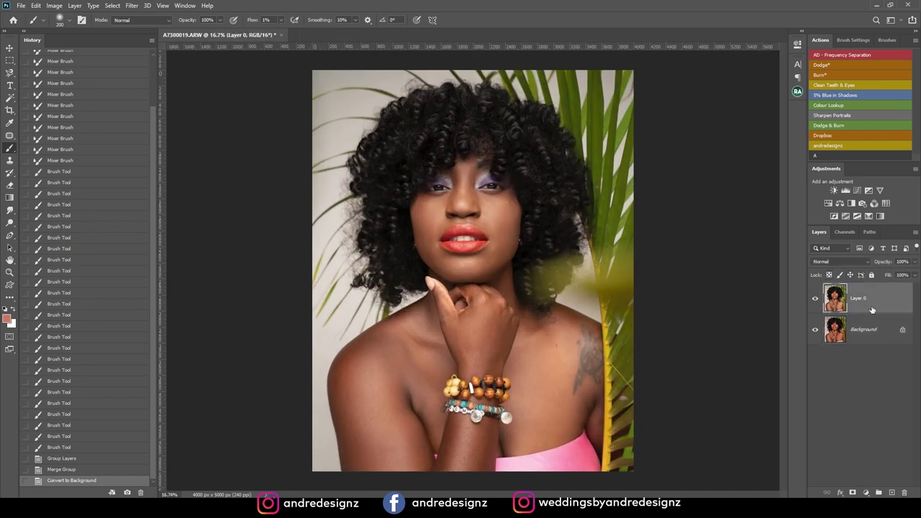
key(ctrl+z)
- Convert the original Layer 0 to the Background beneath the merged Group 2 layer
click(884, 298)
click(874, 338)
key(ctrl+shift+z)
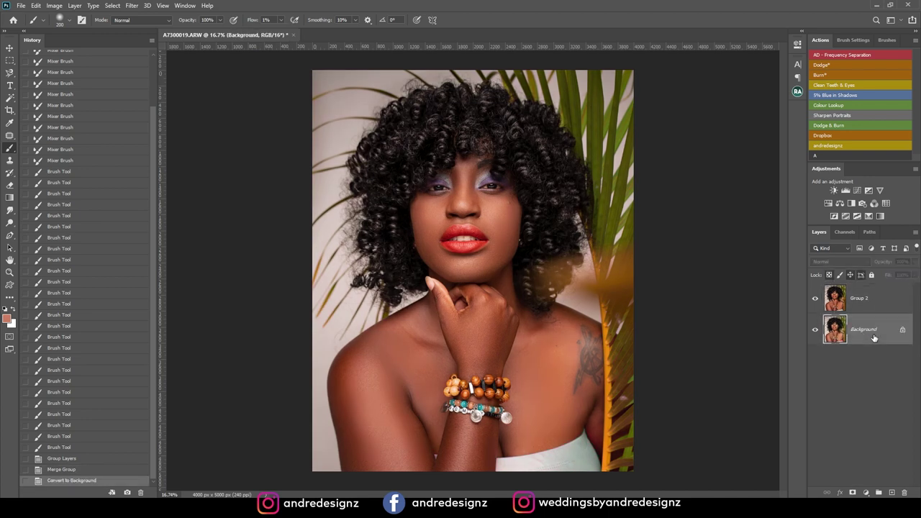
key(ctrl+z)
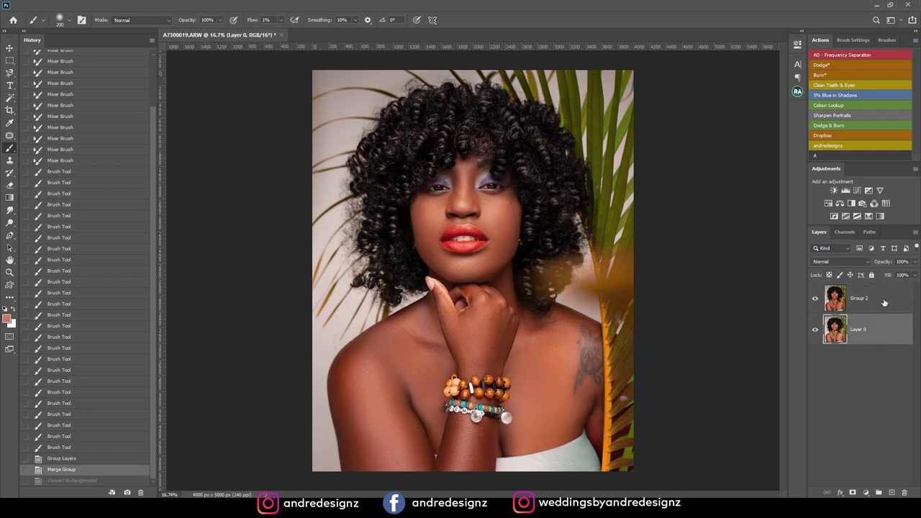
key(ctrl+shift+z)
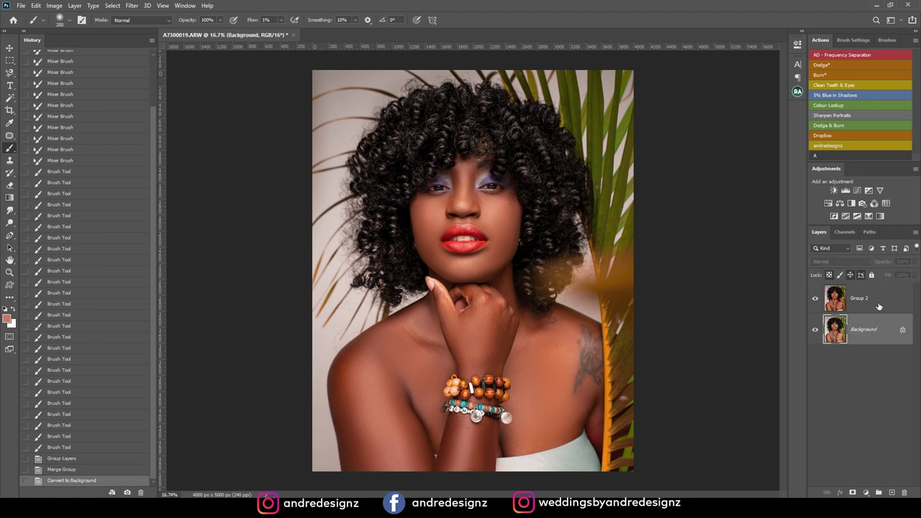
- Run the Clean Teeth & Eyes action on the merged Group 2 layer
click(879, 307)
scroll(498, 221, up, 1)
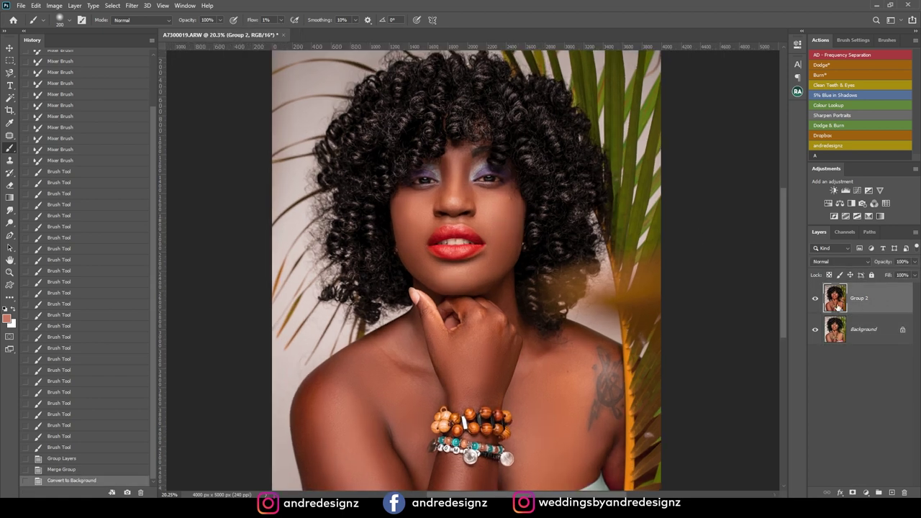
click(830, 85)
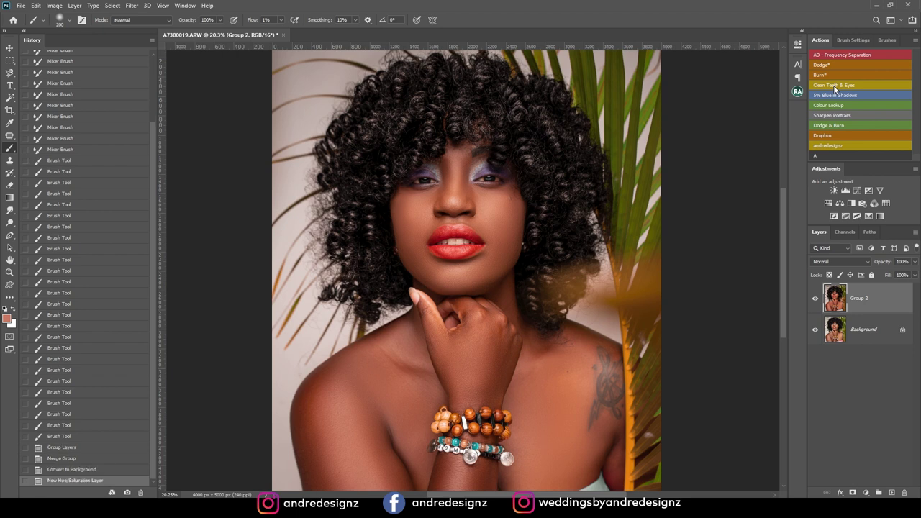
scroll(452, 183, up, 4)
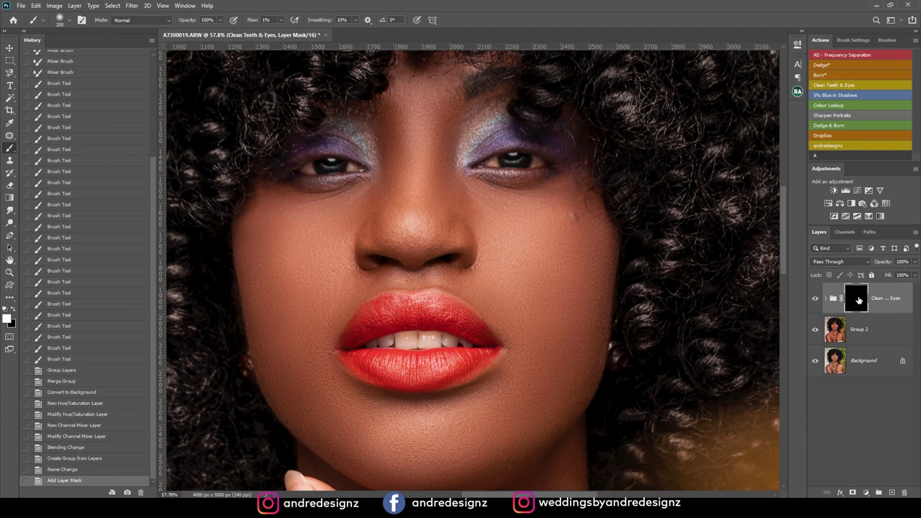
- Set the brush flow to 48% and size to 30, and paint white over the whites of both eyes on the Clean Teeth & Eyes mask
click(281, 19)
drag(292, 34, 305, 34)
key(bracketleft)
key(bracketleft)
key(bracketleft)
key(bracketleft)
key(bracketleft)
key(bracketleft)
key(bracketleft)
key(bracketleft)
key(bracketleft)
key(bracketleft)
key(bracketleft)
key(bracketleft)
key(bracketleft)
click(354, 168)
click(353, 168)
click(351, 167)
click(348, 169)
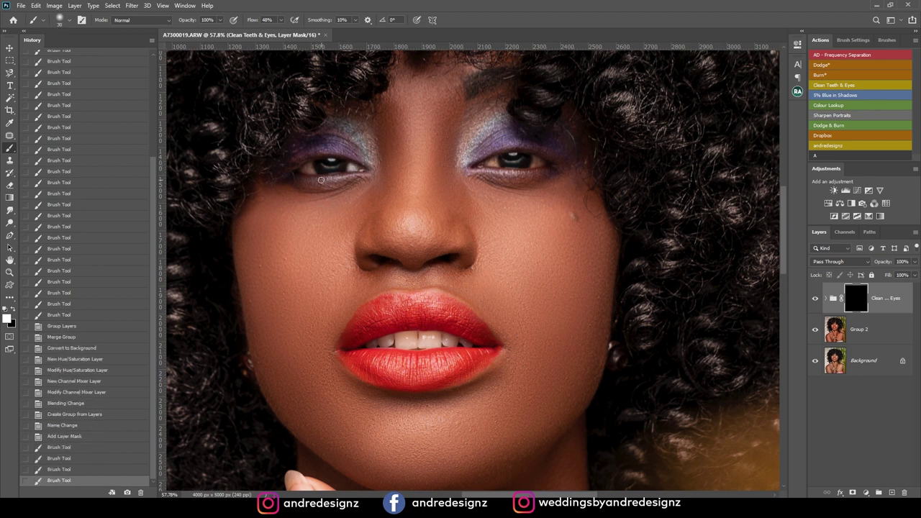
drag(307, 170, 316, 169)
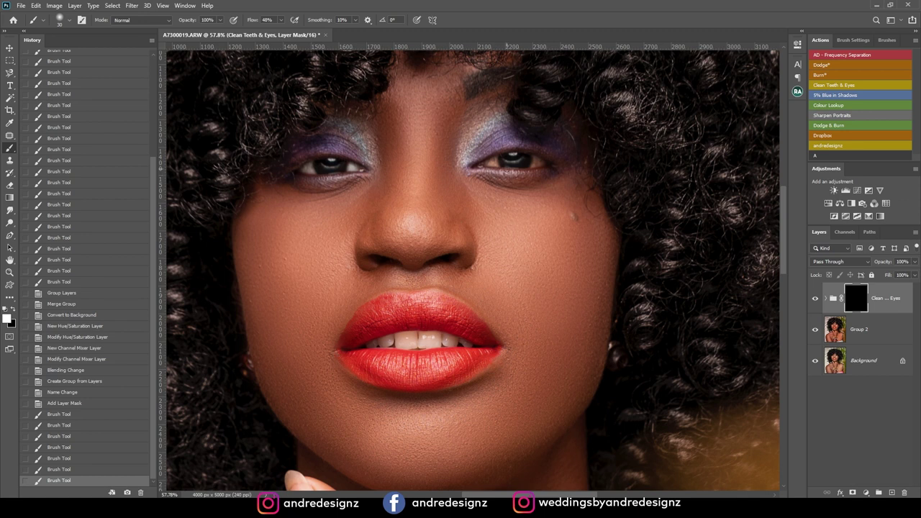
mouse_move(495, 160)
mouse_down()
mouse_move(484, 166)
mouse_move(539, 163)
mouse_up()
key(ctrl+0)
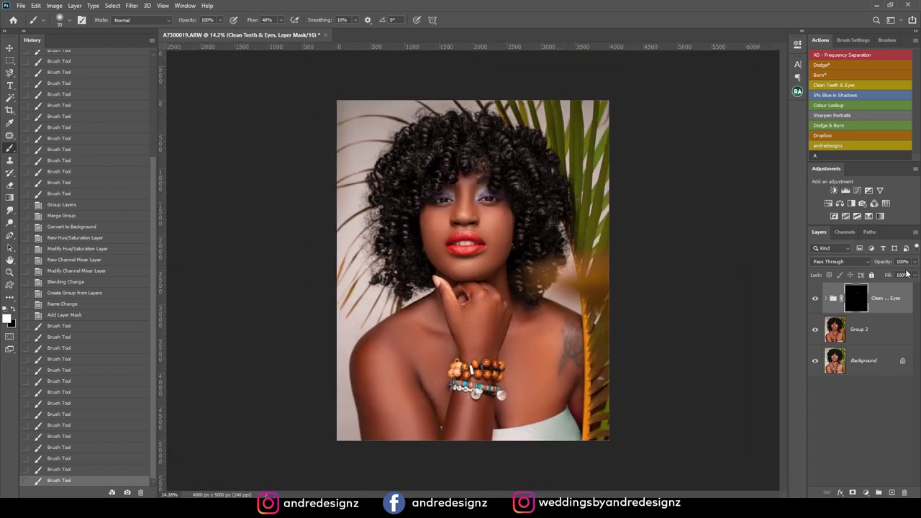
- Paint white over the teeth on the Clean Teeth & Eyes mask with a size 45 brush to whiten them
scroll(494, 219, up, 14)
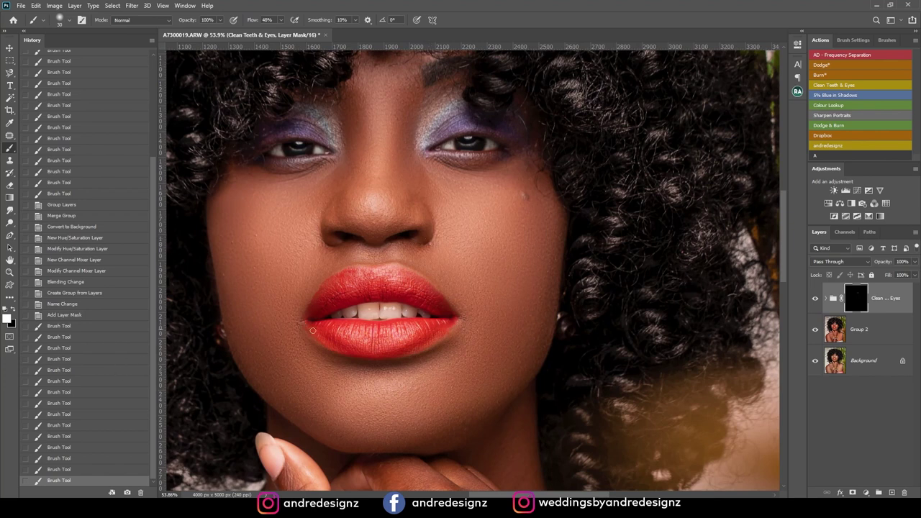
mouse_move(389, 314)
mouse_down()
mouse_move(346, 314)
mouse_move(376, 310)
mouse_up()
drag(373, 311, 392, 311)
mouse_move(401, 311)
mouse_down()
mouse_move(423, 315)
mouse_move(380, 316)
mouse_up()
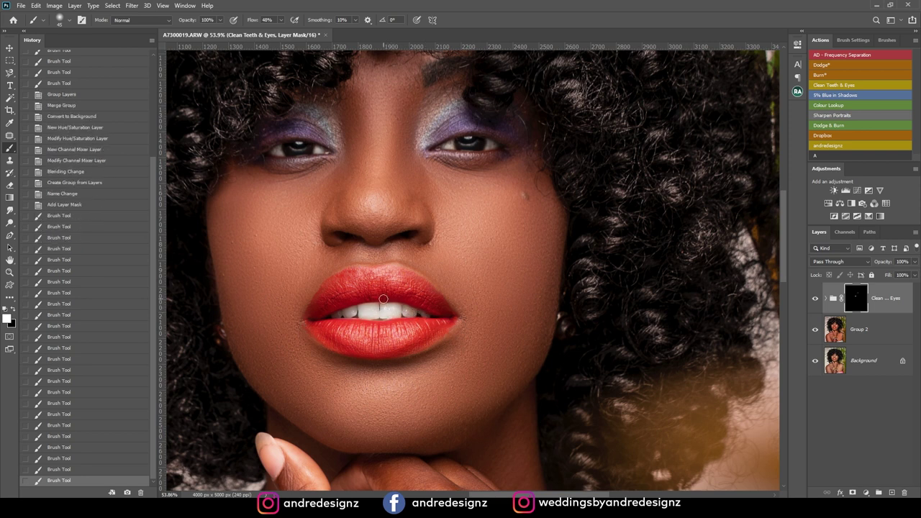
scroll(383, 298, down, 7)
scroll(433, 188, up, 5)
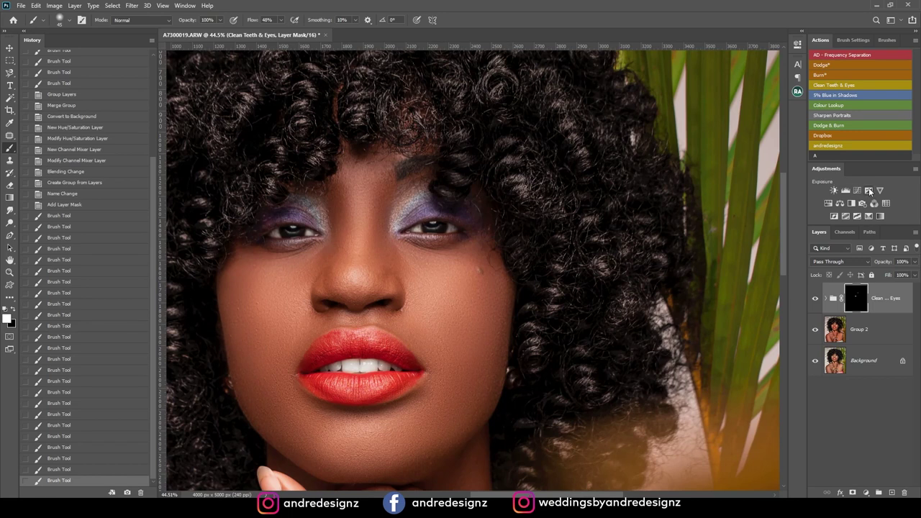
- Add a Curves adjustment layer with brightened midtones and invert its mask to black
click(857, 192)
drag(745, 131, 732, 123)
click(865, 297)
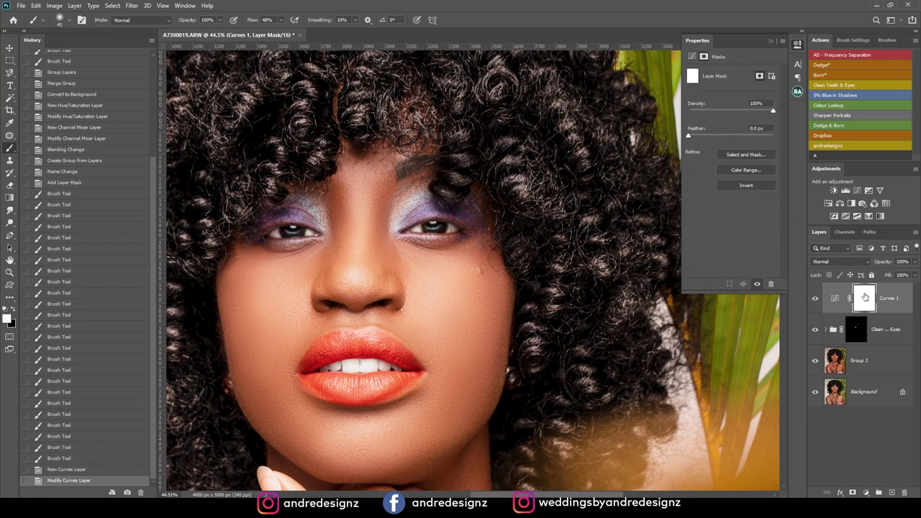
key(ctrl+i)
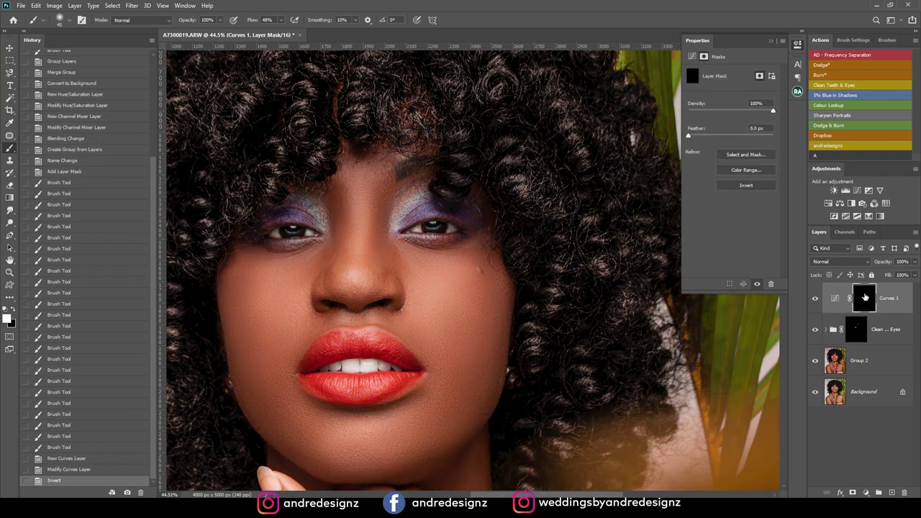
- Set the brush flow to 100%, paint the Curves mask over both irises to brighten them, and undo the last dab
drag(279, 19, 342, 32)
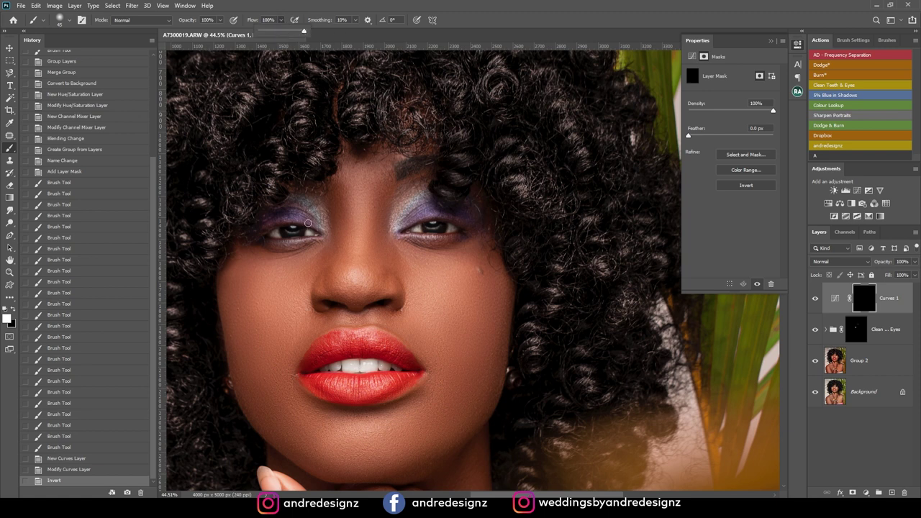
drag(286, 230, 305, 235)
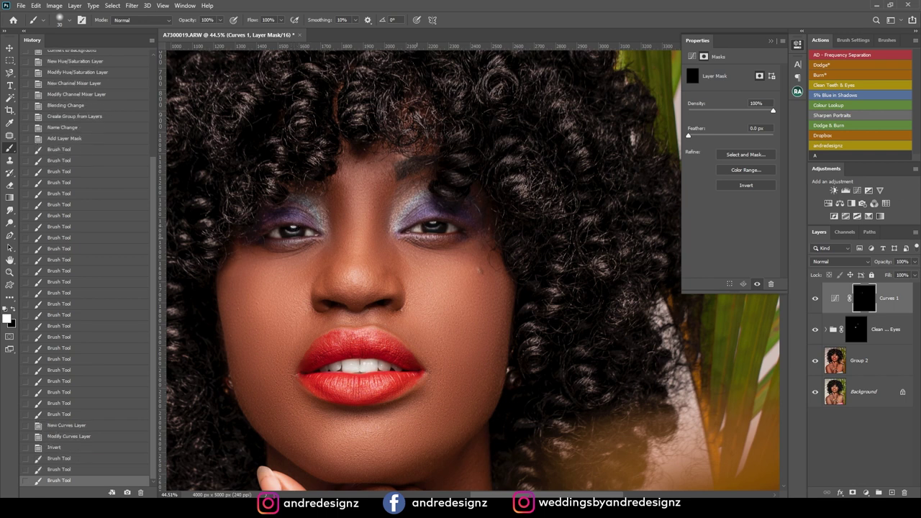
drag(432, 227, 466, 231)
click(433, 225)
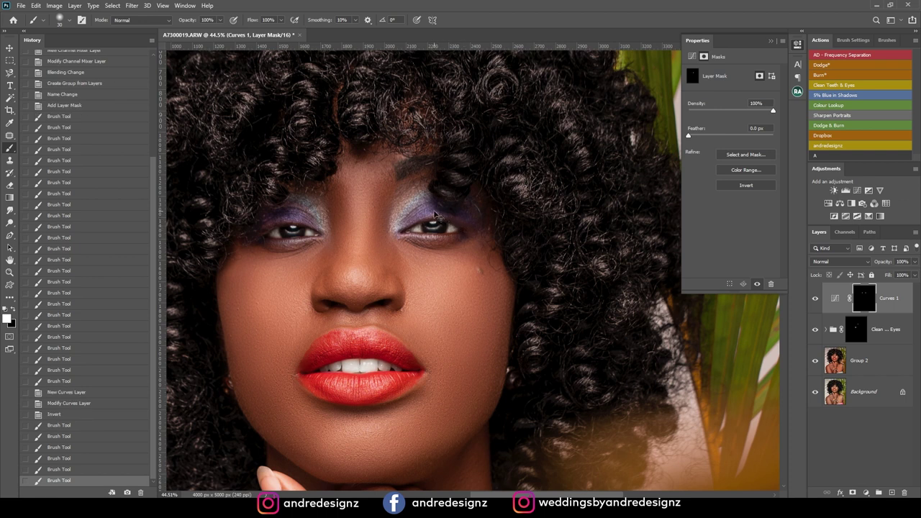
key(ctrl+z)
- Use the Patch tool on the Group 2 layer to clean the outer white of the subject's left eye
scroll(435, 185, up, 10)
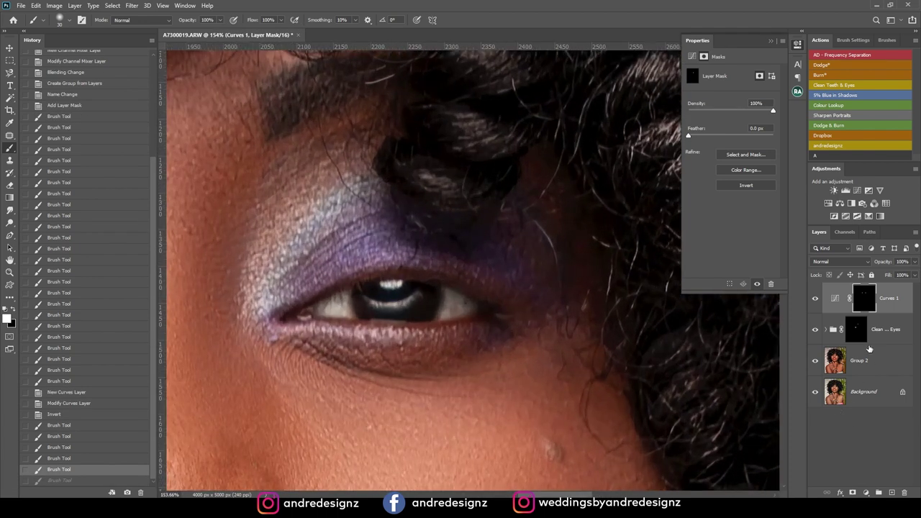
click(875, 362)
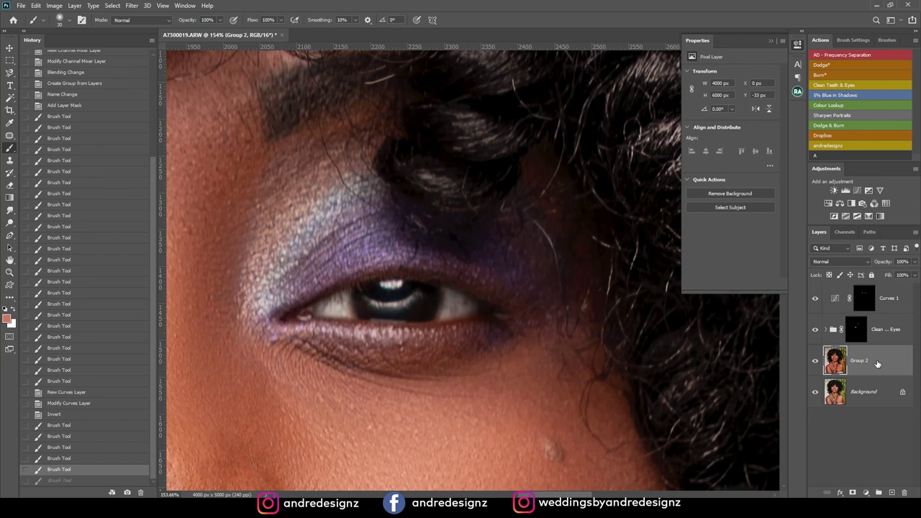
key(j)
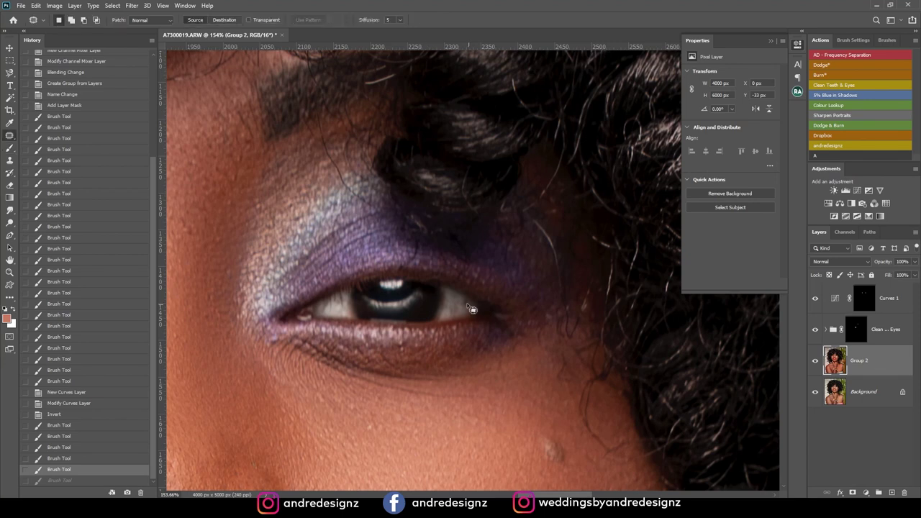
mouse_move(464, 299)
mouse_down()
mouse_move(453, 300)
mouse_move(475, 311)
mouse_move(466, 305)
mouse_up()
key(ctrl+d)
key(ctrl+d)
drag(464, 305, 458, 312)
key(ctrl+d)
- Patch the blemishes in the outer white of the subject's right eye on the Group 2 layer
drag(345, 309, 605, 285)
mouse_move(332, 282)
mouse_down()
mouse_move(610, 265)
mouse_move(626, 253)
mouse_up()
drag(429, 252, 447, 272)
key(ctrl+d)
key(ctrl+d)
key(ctrl+d)
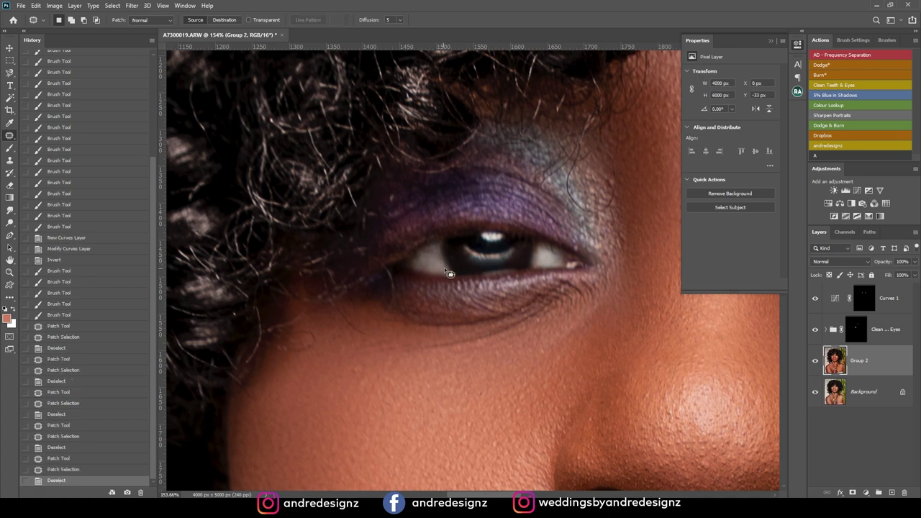
- Stamp all visible layers into a new layer above the Curves 1 layer
scroll(435, 262, down, 6)
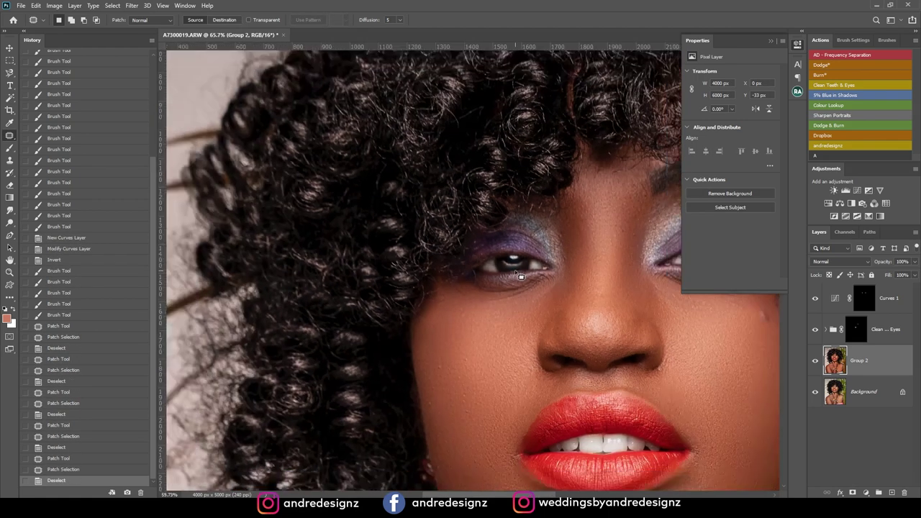
scroll(517, 269, down, 2)
scroll(436, 214, up, 5)
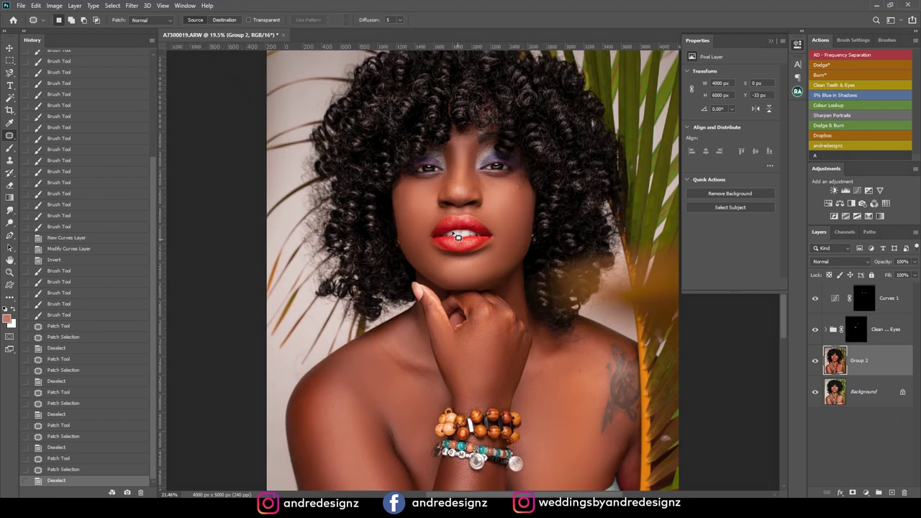
scroll(437, 214, up, 1)
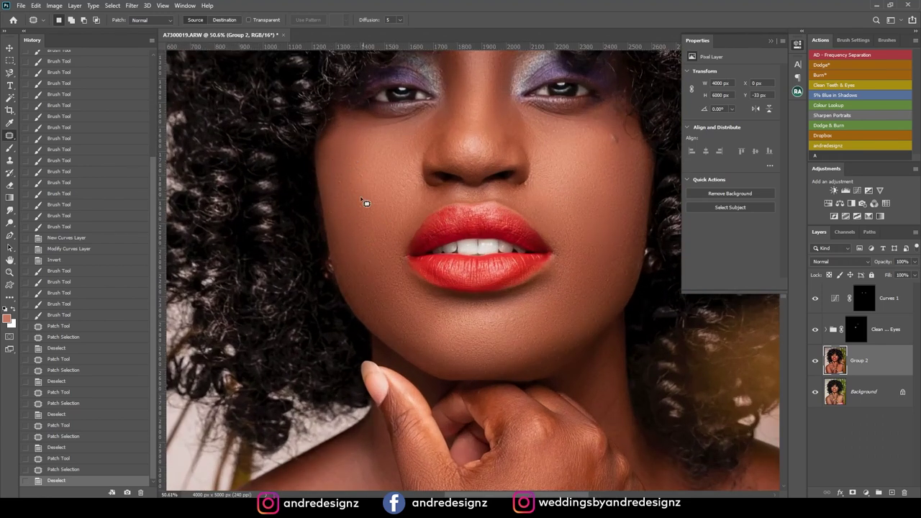
click(896, 292)
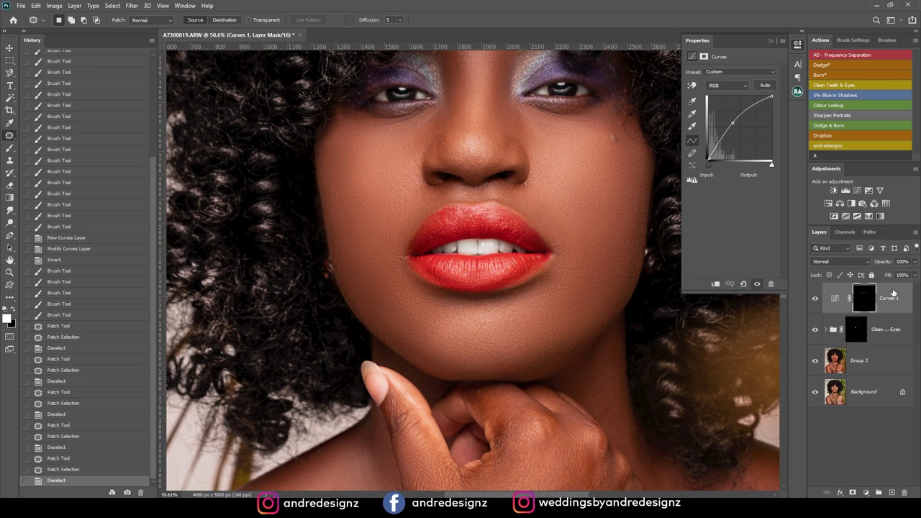
key(ctrl+shift+alt+e)
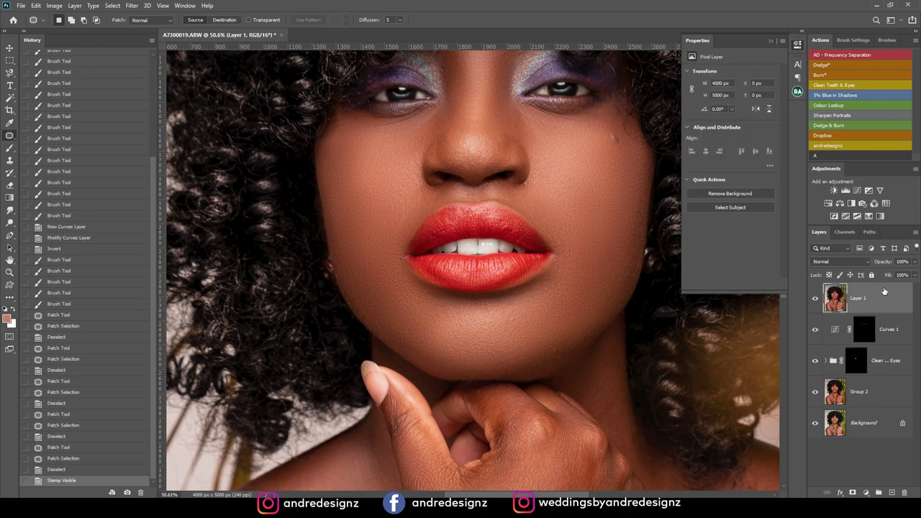
- Run the AD - Frequency Separation action and accept a Gaussian Blur radius of 6.4 pixels
click(852, 58)
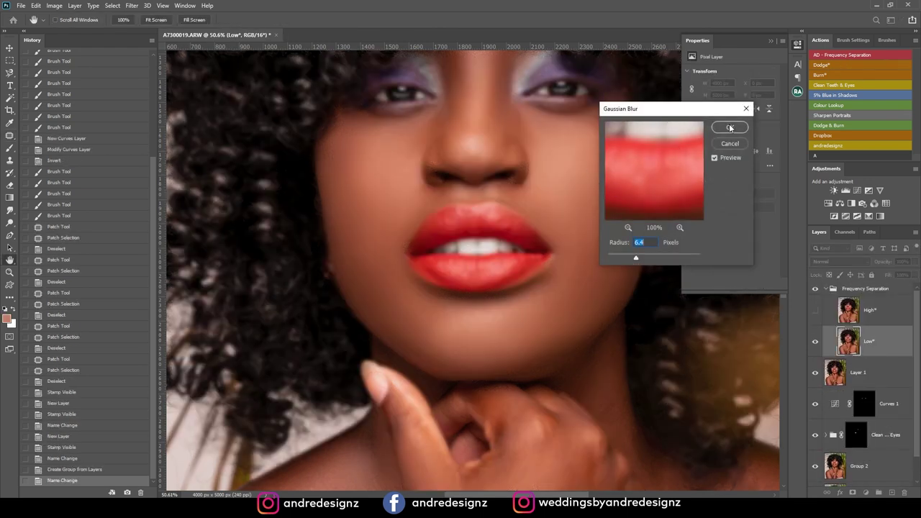
click(729, 129)
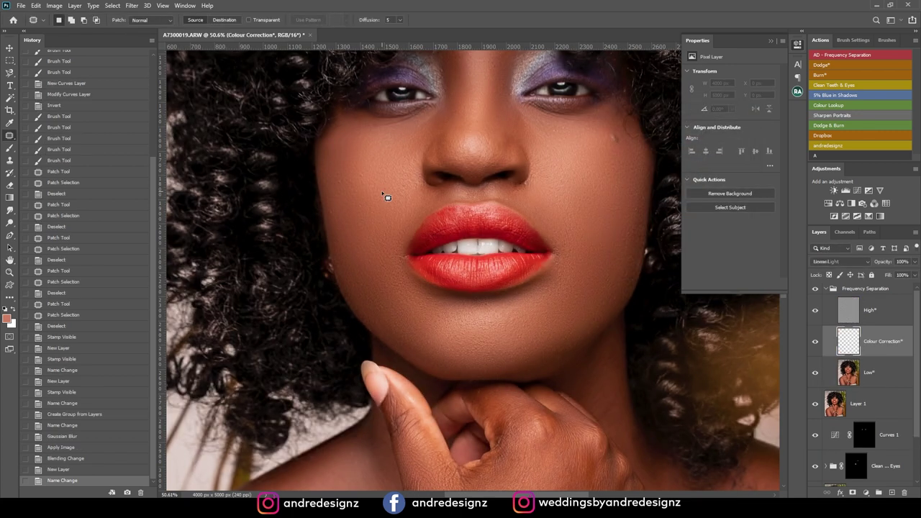
- Try smoothing the subject's right cheek on the Low* layer with the Mixer Brush, and revert to the state before the strokes
click(878, 371)
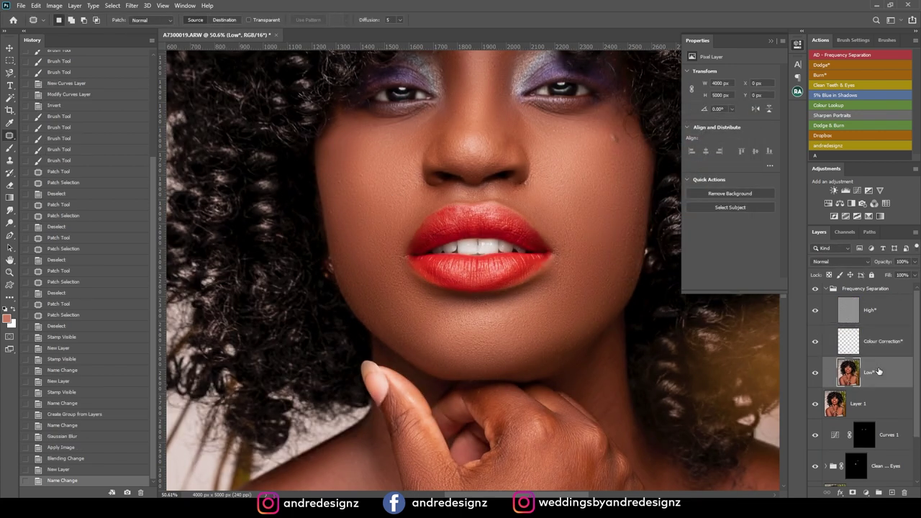
key(b)
mouse_move(347, 142)
mouse_down()
mouse_move(340, 166)
mouse_move(353, 147)
mouse_move(356, 206)
mouse_move(366, 153)
mouse_move(349, 207)
mouse_move(374, 204)
mouse_move(360, 234)
mouse_move(378, 224)
mouse_move(359, 238)
mouse_move(402, 267)
mouse_up()
drag(368, 238, 364, 262)
mouse_move(366, 203)
mouse_down()
mouse_move(373, 269)
mouse_move(390, 214)
mouse_move(351, 231)
mouse_move(353, 180)
mouse_up()
drag(355, 156, 370, 215)
drag(374, 209, 385, 243)
mouse_move(357, 280)
mouse_down()
mouse_move(387, 226)
mouse_move(354, 271)
mouse_up()
mouse_move(354, 271)
mouse_down()
mouse_move(368, 228)
mouse_move(338, 236)
mouse_up()
mouse_move(346, 171)
mouse_down()
mouse_move(360, 209)
mouse_move(388, 244)
mouse_move(403, 247)
mouse_move(372, 273)
mouse_move(350, 240)
mouse_up()
mouse_move(405, 168)
mouse_down()
mouse_move(344, 185)
mouse_move(351, 172)
mouse_up()
scroll(421, 101, down, 5)
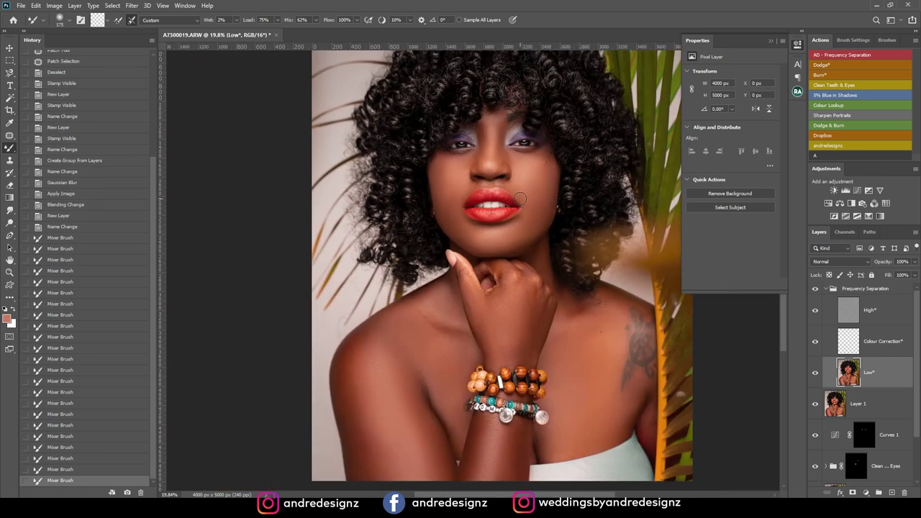
scroll(521, 198, up, 2)
click(873, 289)
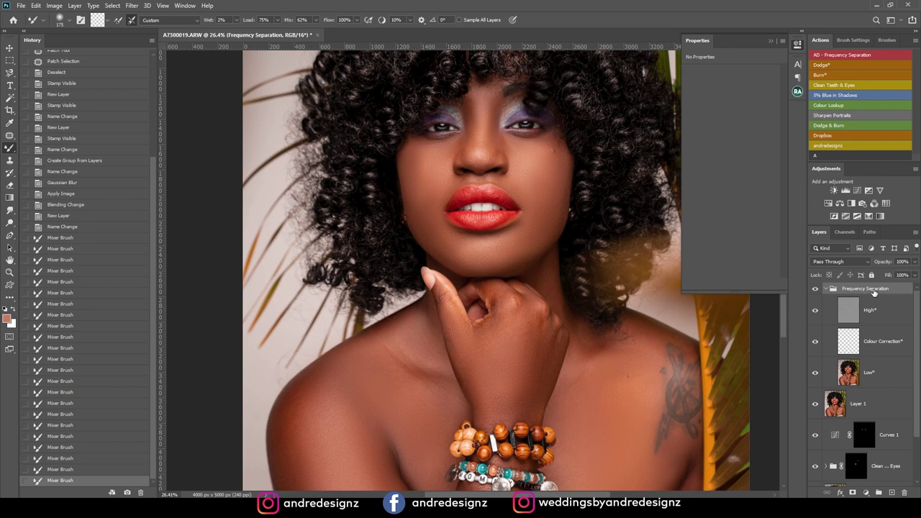
click(79, 227)
- Try Mixer Brush strokes on the cheek on the Colour Correction* and Low* layers, and revert both strokes
scroll(475, 188, up, 2)
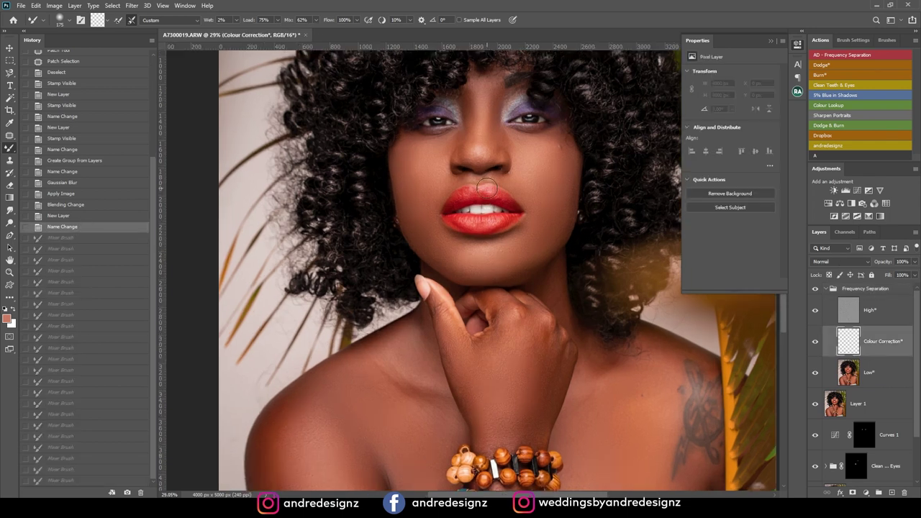
drag(394, 138, 395, 175)
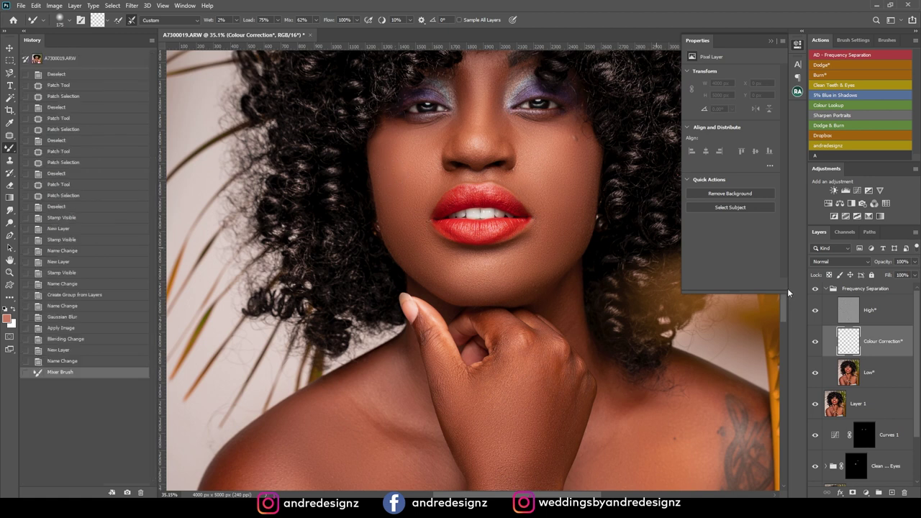
click(891, 371)
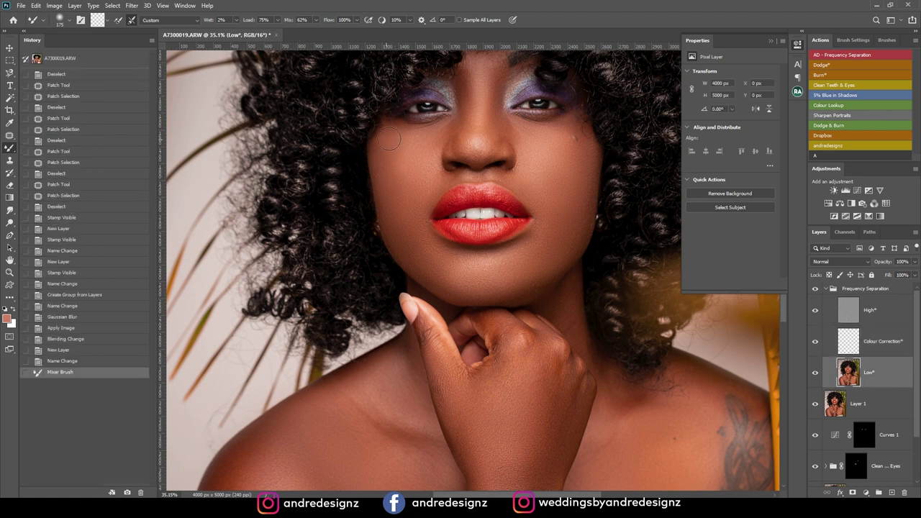
mouse_move(415, 147)
mouse_down()
mouse_move(412, 246)
mouse_move(309, 277)
mouse_up()
key(ctrl+z)
click(68, 361)
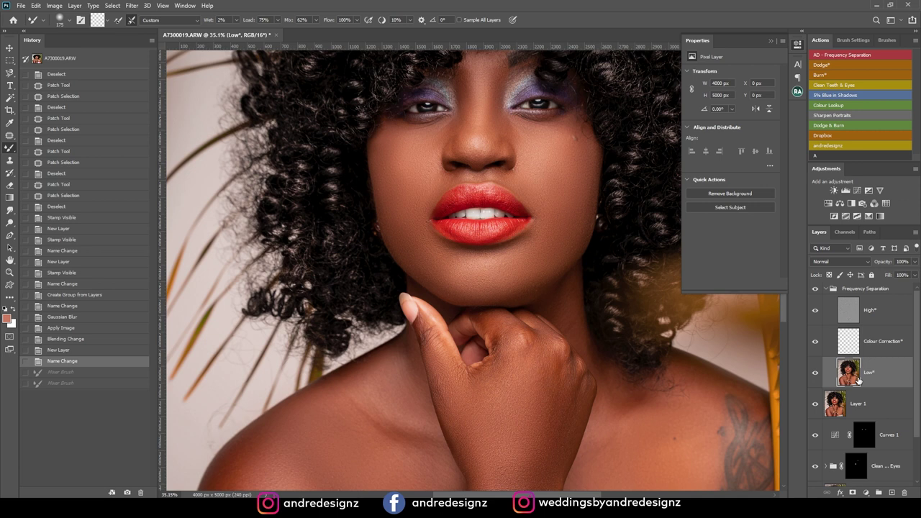
- On the Colour Correction* layer, sample the skin tone beside the nose, enlarge the Brush to 150, and undo a test stroke on the cheek
click(879, 343)
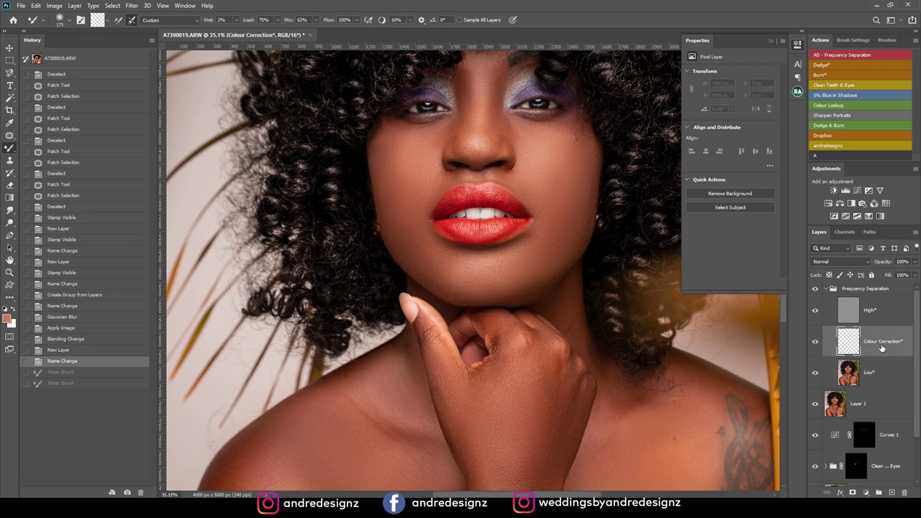
key(shift+b)
alt+click(429, 166)
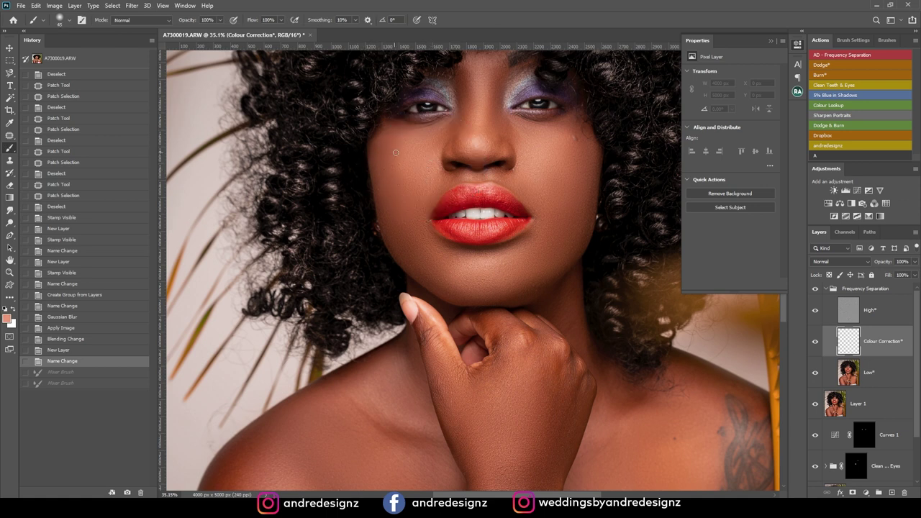
key(bracketright)
key(bracketright)
key(bracketright)
key(bracketright)
key(bracketright)
drag(392, 143, 398, 149)
key(ctrl+z)
- Set the brush flow to 1% and paint the sampled skin tone over the subject's right cheek to even its colour
click(281, 20)
drag(282, 31, 213, 42)
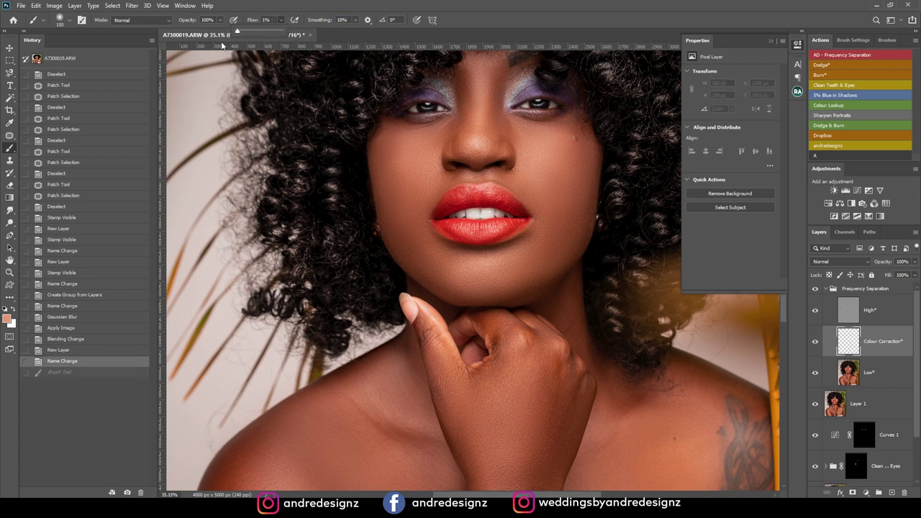
click(393, 149)
mouse_move(388, 137)
mouse_down()
mouse_move(401, 151)
mouse_move(393, 148)
mouse_up()
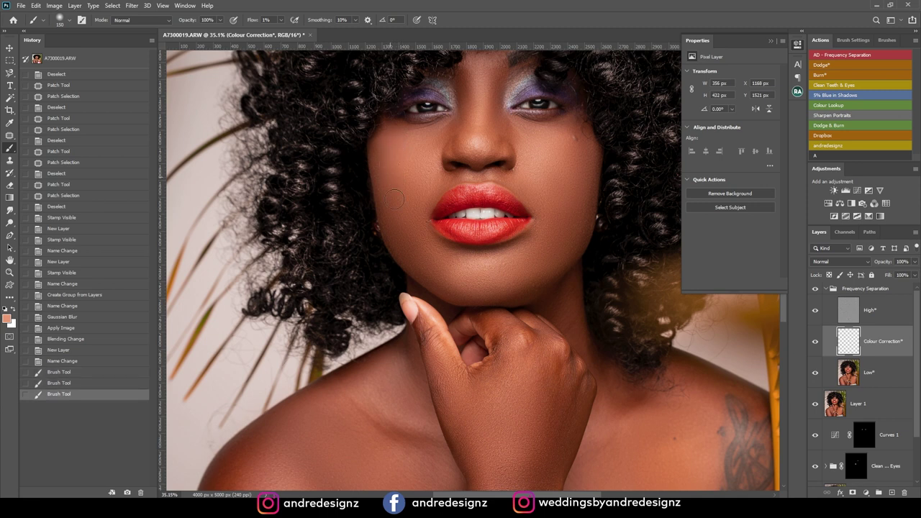
mouse_move(403, 215)
mouse_down()
mouse_move(405, 167)
mouse_move(395, 185)
mouse_move(393, 139)
mouse_move(399, 207)
mouse_up()
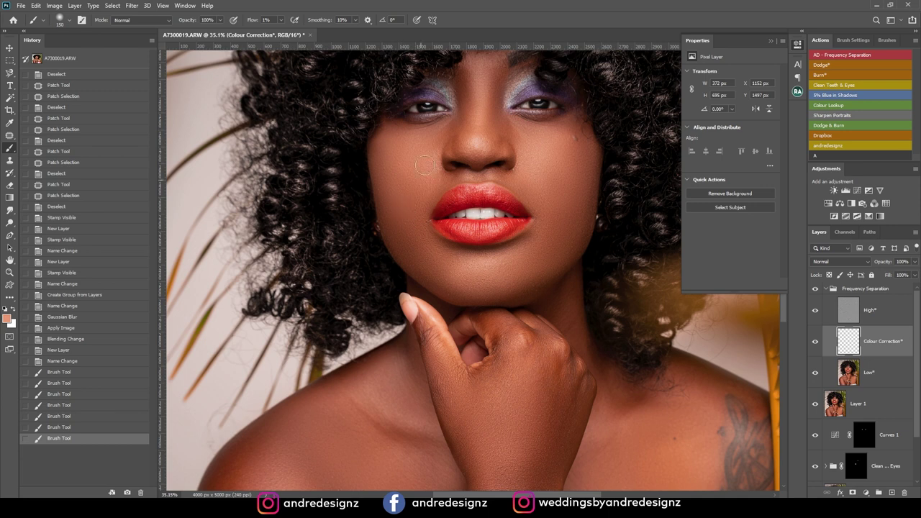
- Compare the portrait with and without the Colour Correction* layer, and set that layer's opacity to 66%
scroll(438, 165, down, 2)
scroll(478, 172, down, 1)
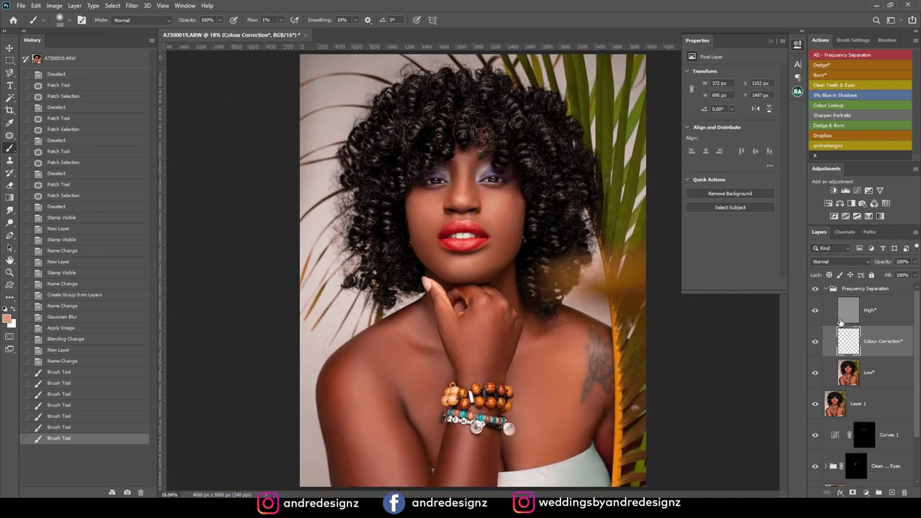
click(816, 343)
click(816, 342)
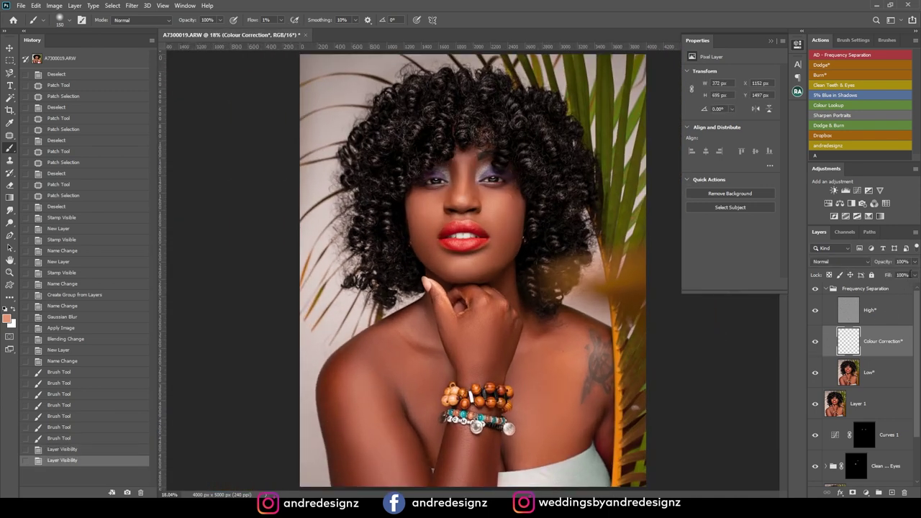
drag(913, 269, 898, 274)
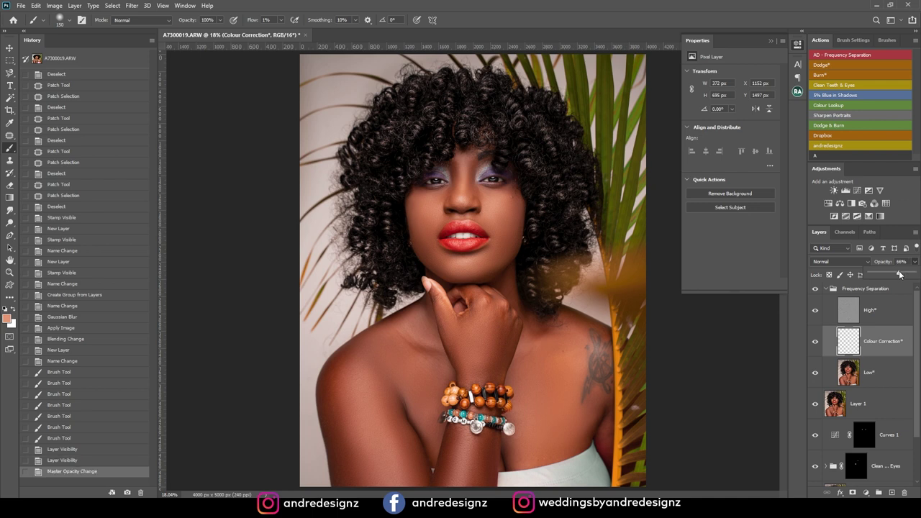
- Examine the whole portrait with the Move tool active, comparing the Background layer alone with all layers shown
scroll(419, 200, down, 4)
scroll(419, 201, up, 2)
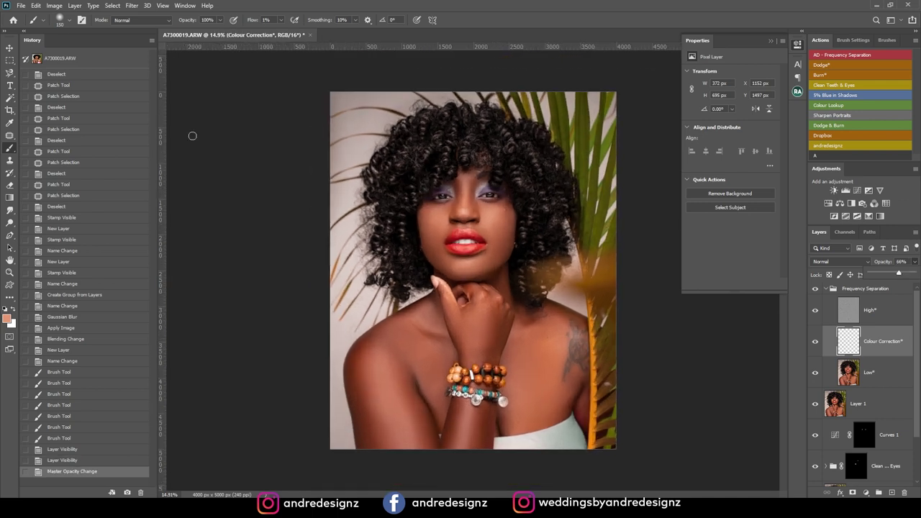
click(10, 49)
scroll(409, 325, down, 4)
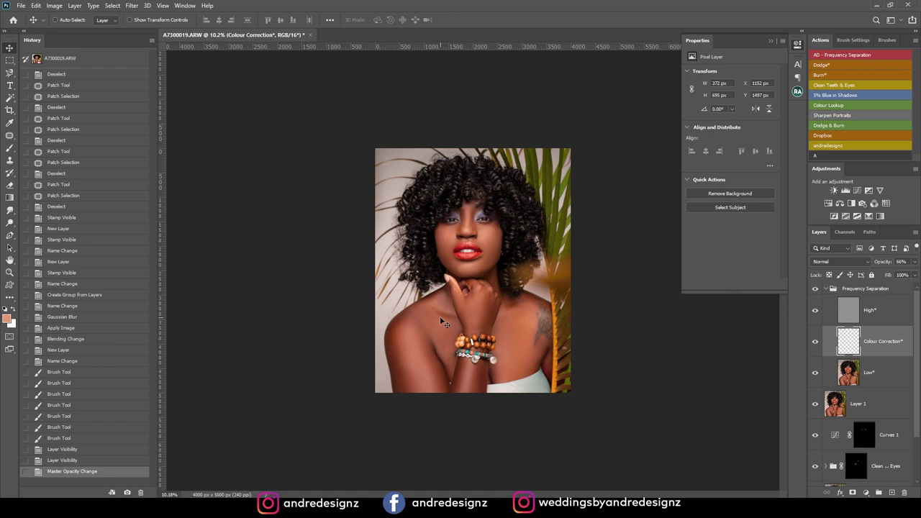
scroll(462, 331, up, 3)
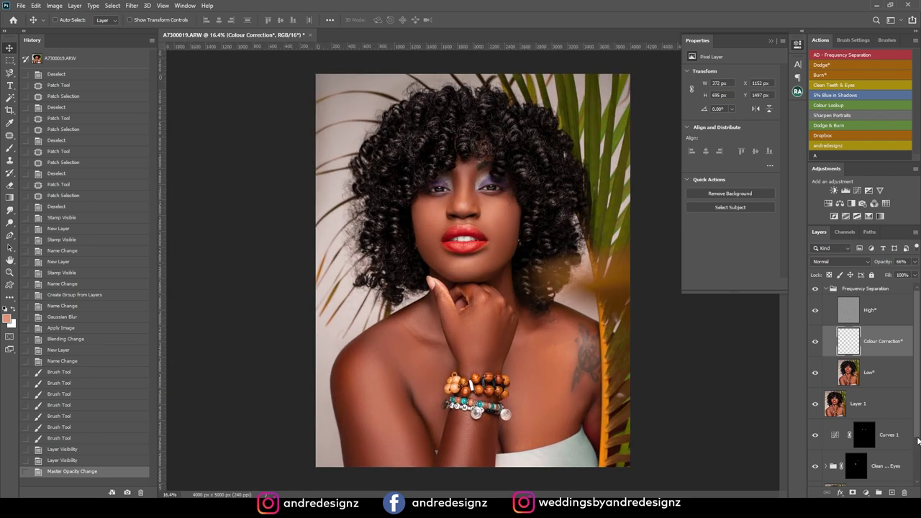
scroll(869, 409, down, 2)
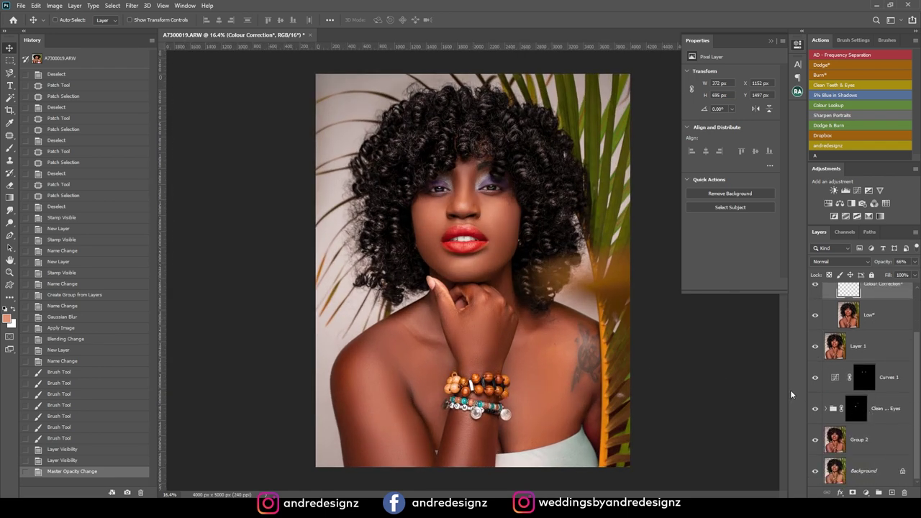
alt+click(815, 471)
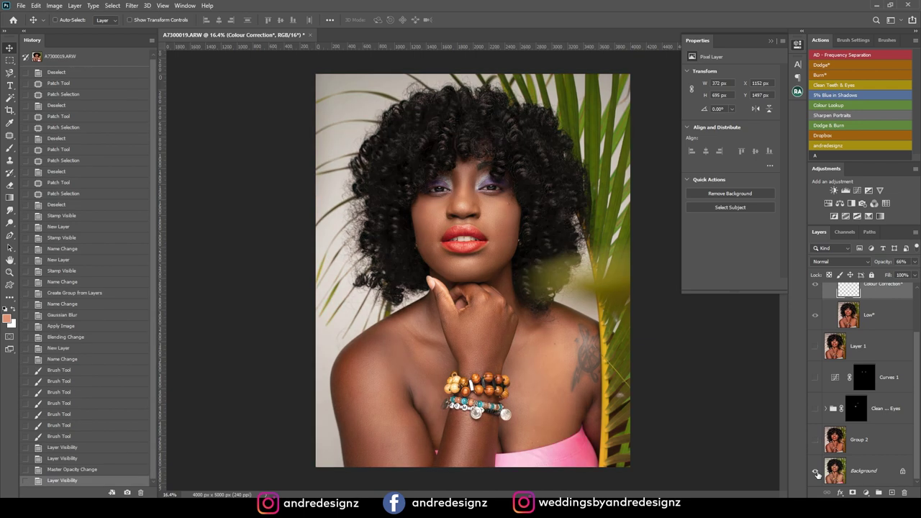
alt+click(816, 472)
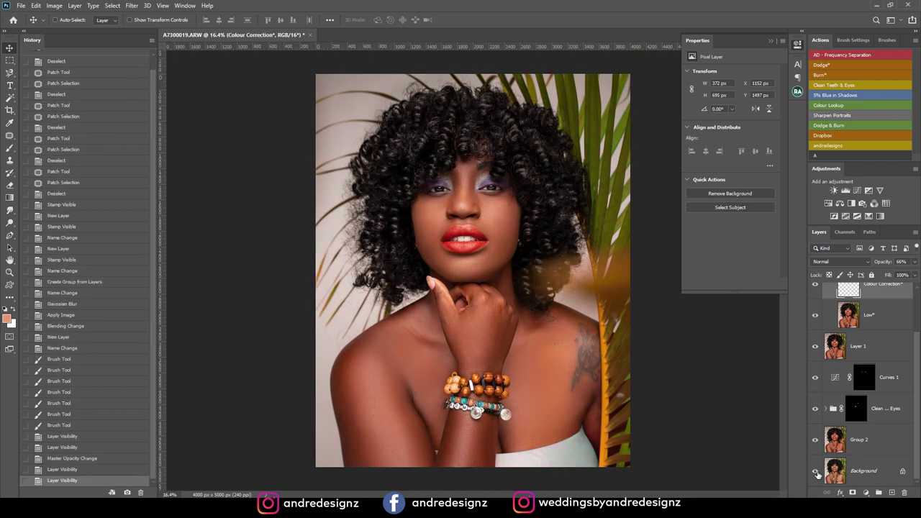
alt+click(816, 472)
alt+click(816, 472)
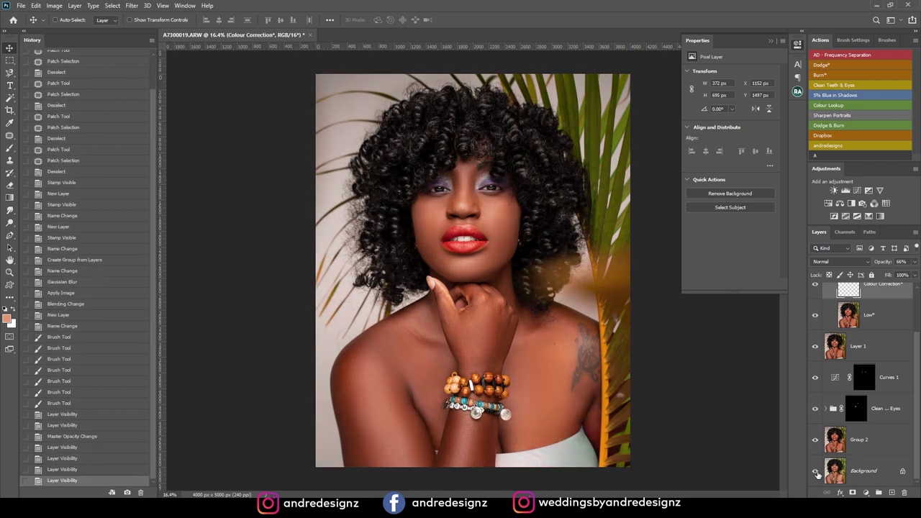
scroll(608, 260, down, 1)
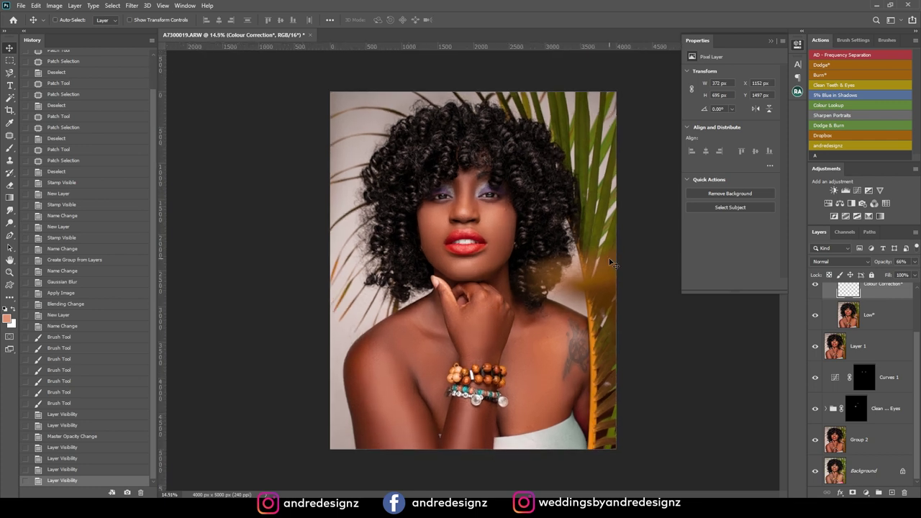